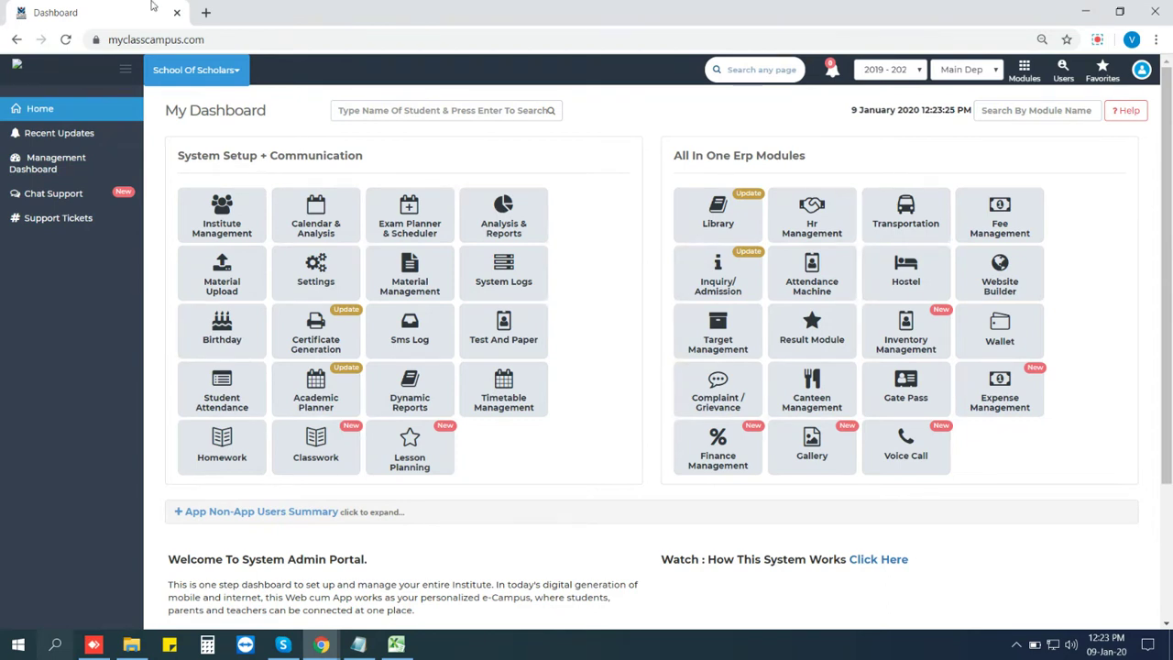
Open the new-book form from the Library module's book list and permanently dismiss its message about creating categories, subjects, racks and authors first.
left_click(735, 211)
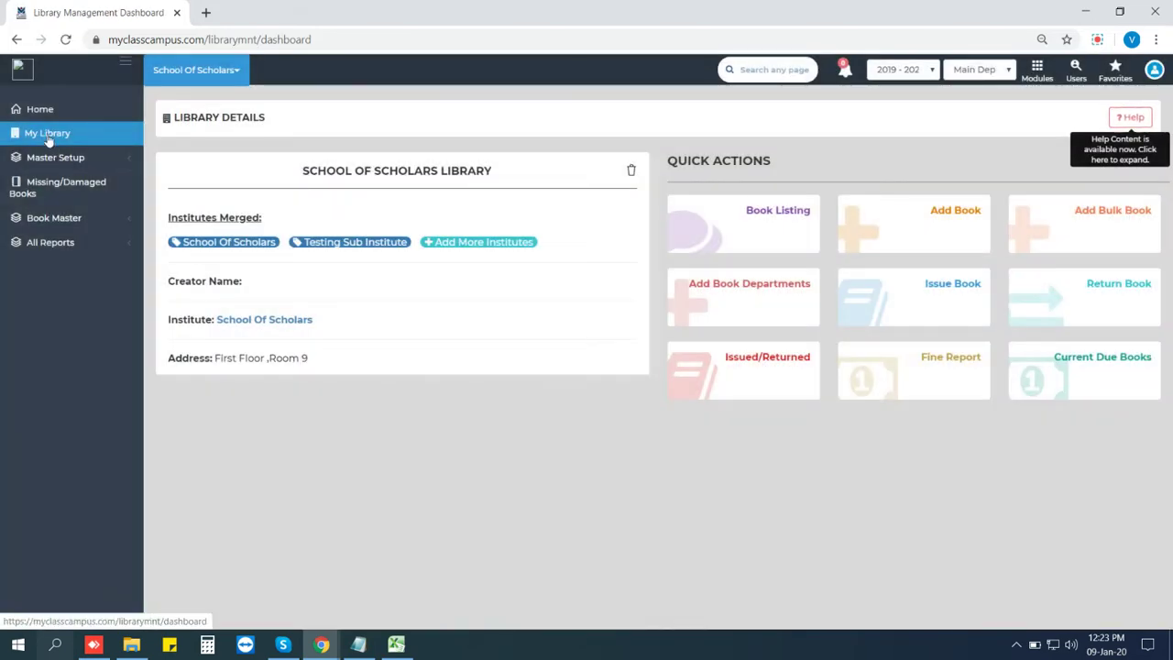
left_click(41, 227)
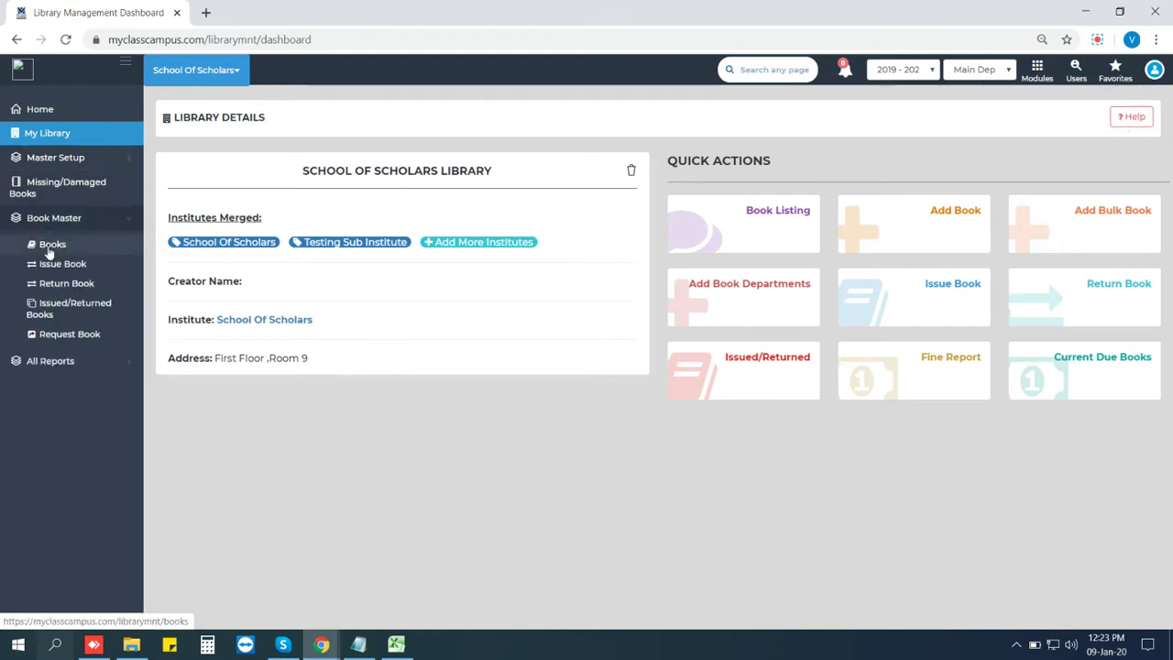
left_click(50, 248)
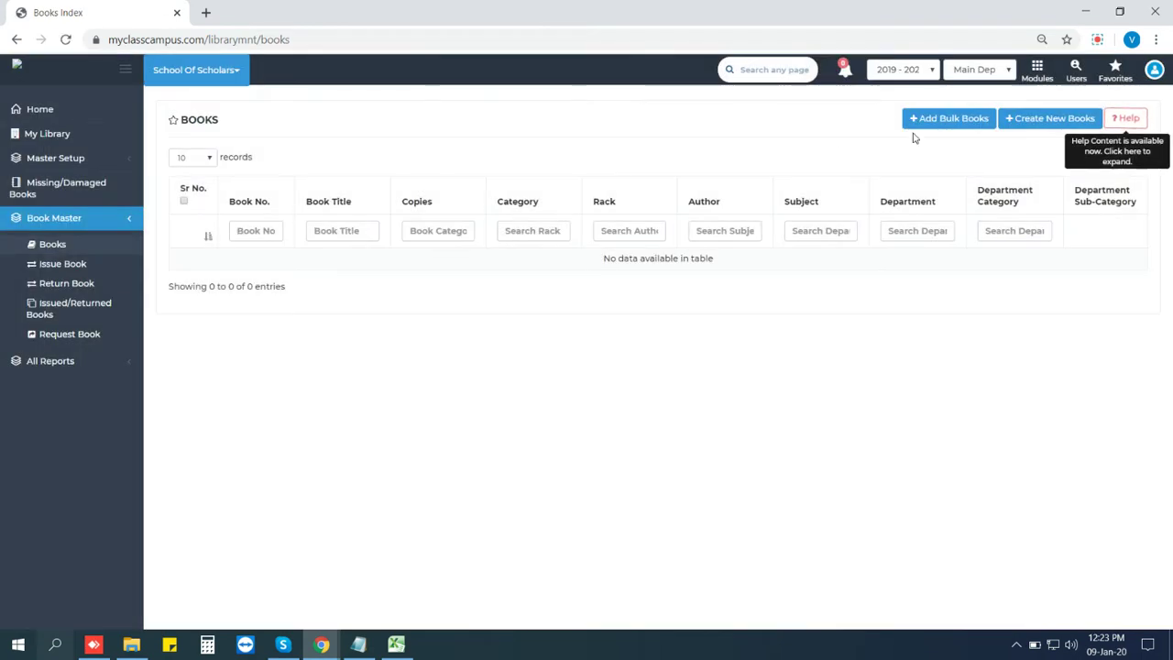
left_click(1036, 130)
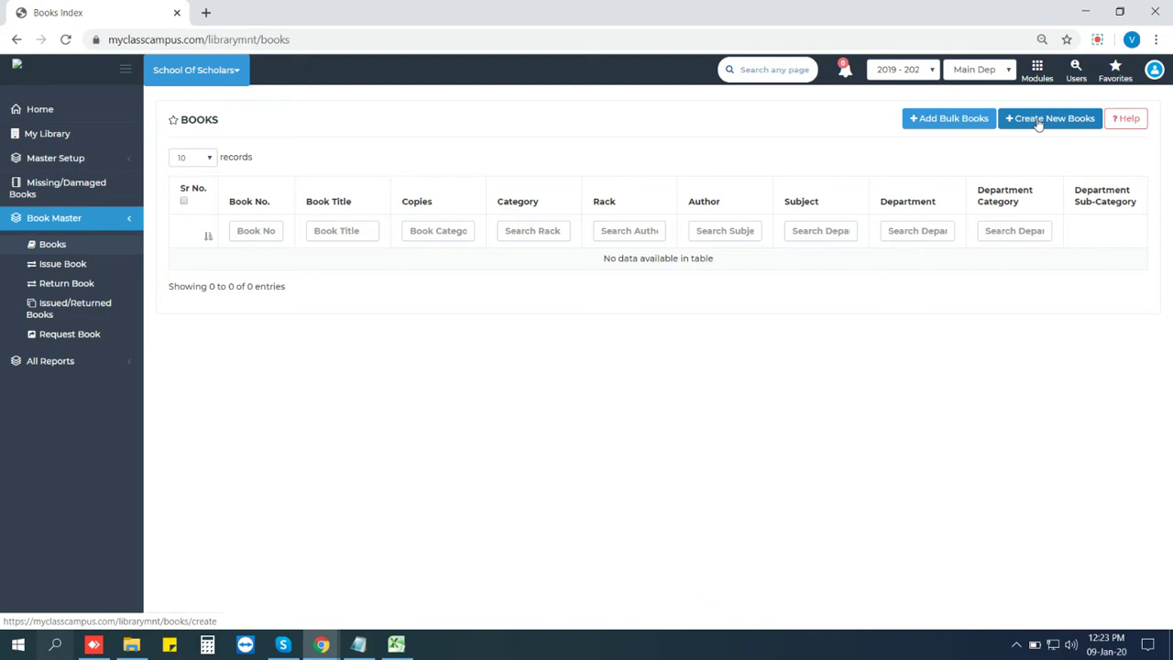
left_click(1039, 125)
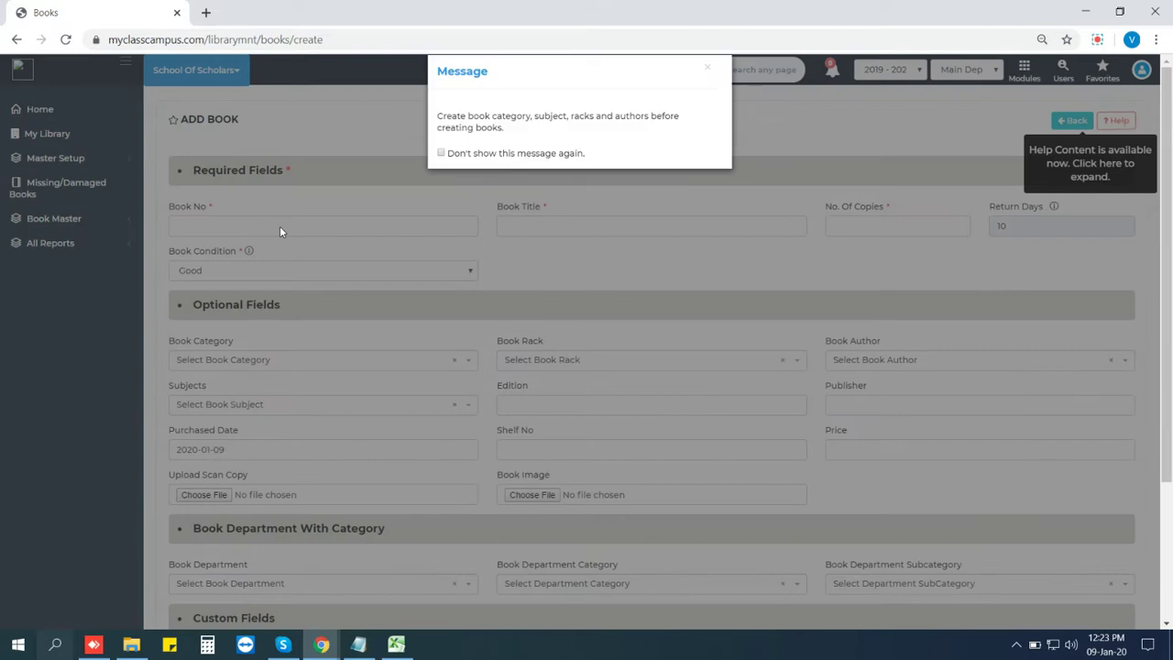
left_click(440, 155)
left_click(683, 126)
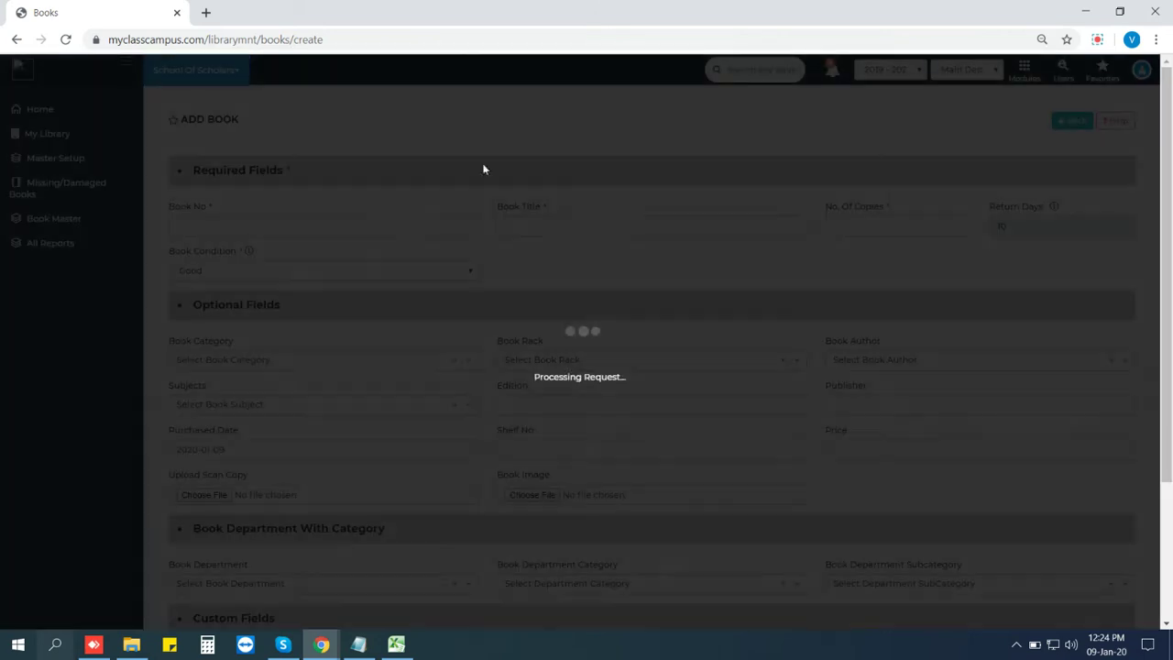
Set the book number to 1, checking it against the serial numbers in the Library Books workbook in Excel.
left_click(300, 223)
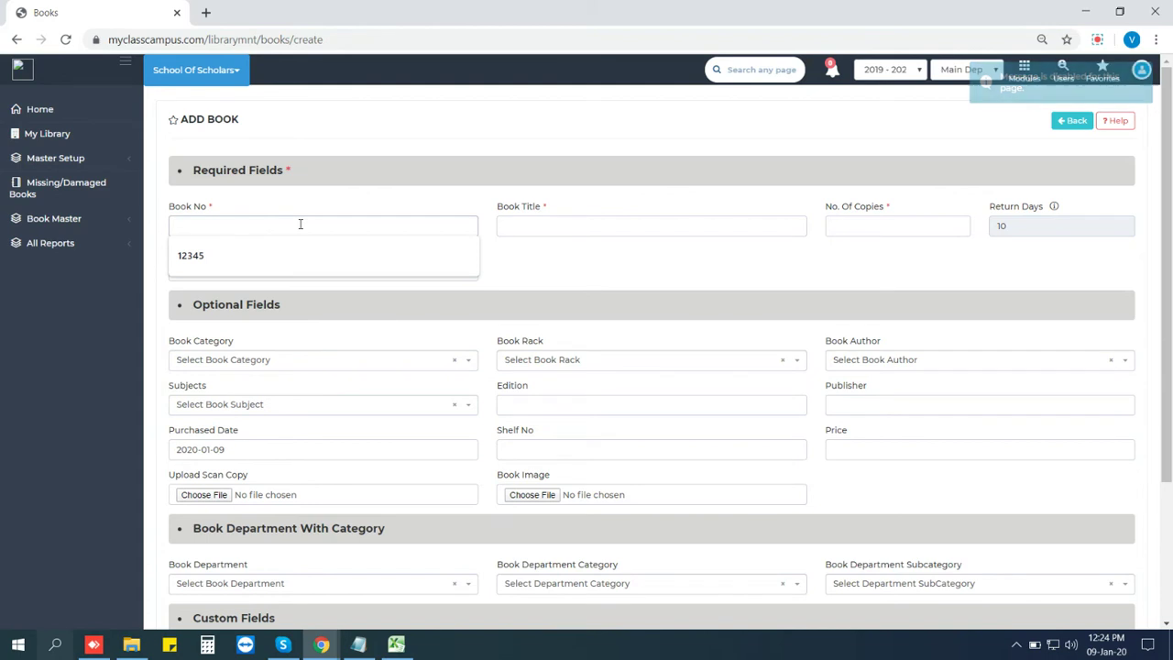
type("1")
left_click(550, 231)
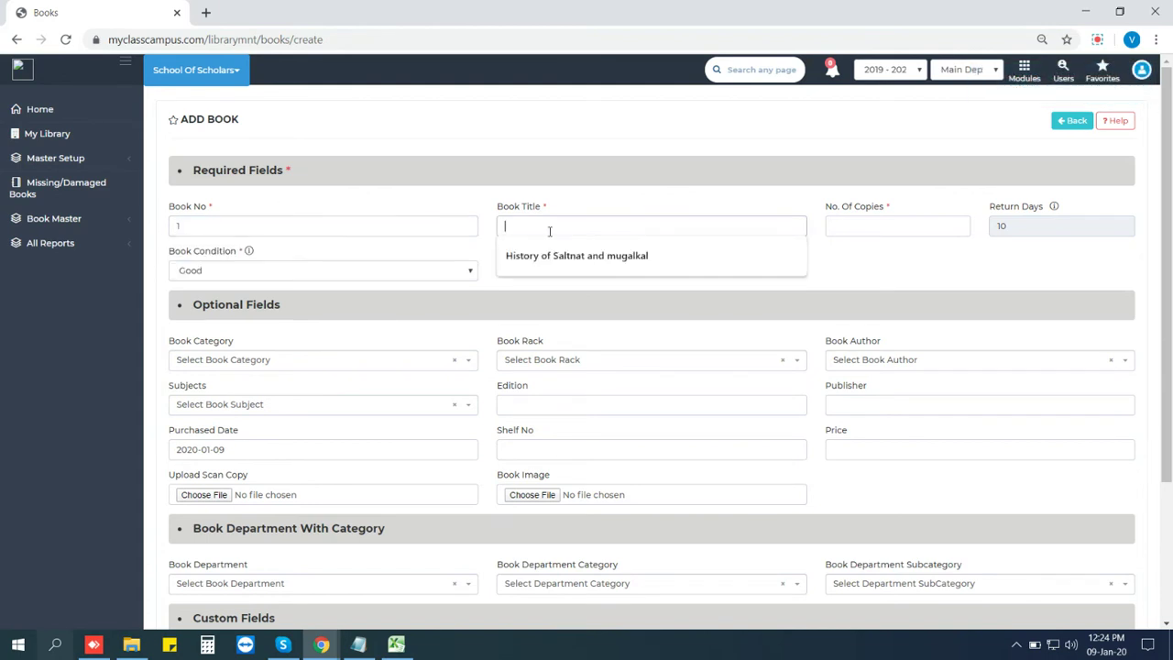
left_click(396, 645)
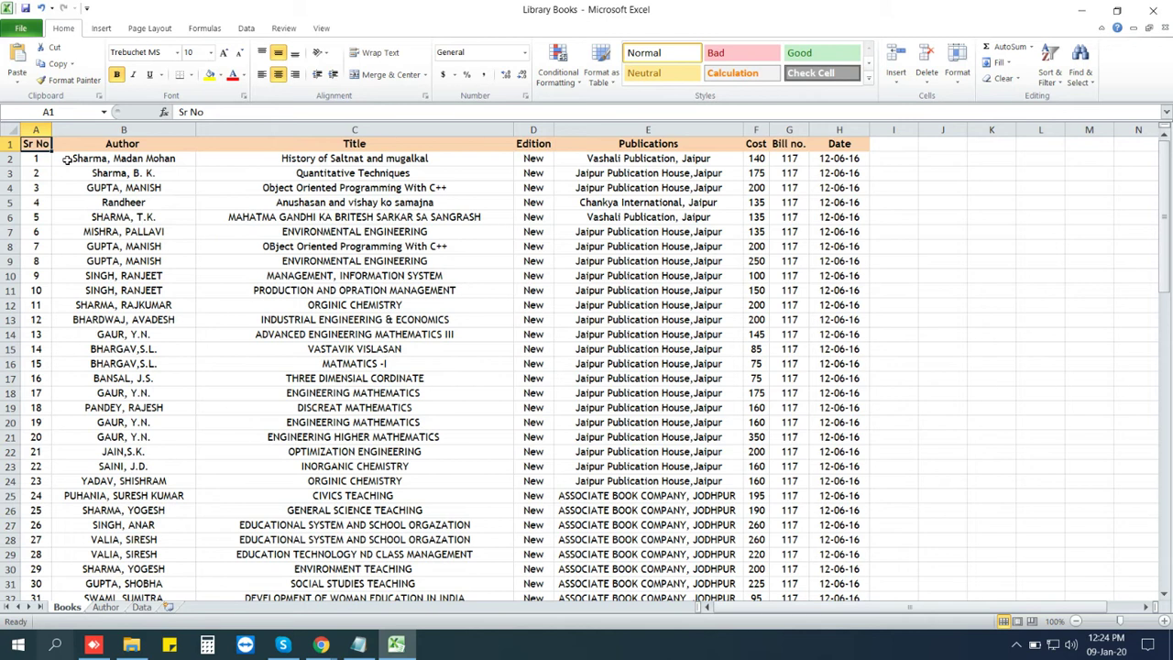
scroll(55, 265, "down", 20)
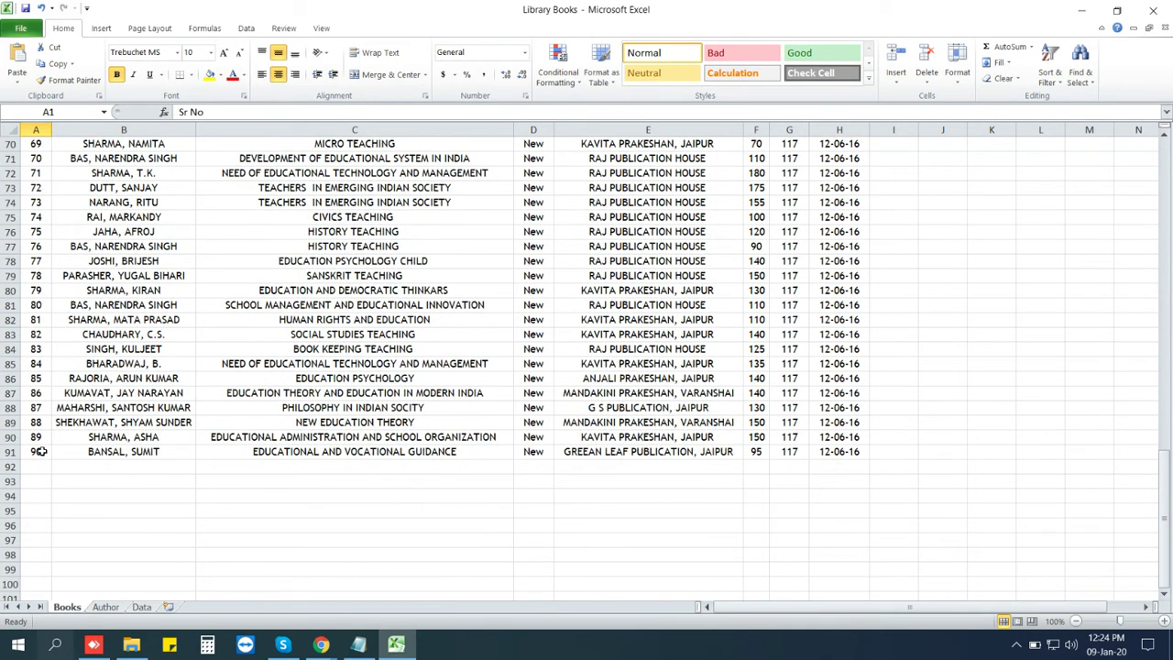
scroll(40, 451, "up", 20)
left_click(25, 159)
key("ctrl+c")
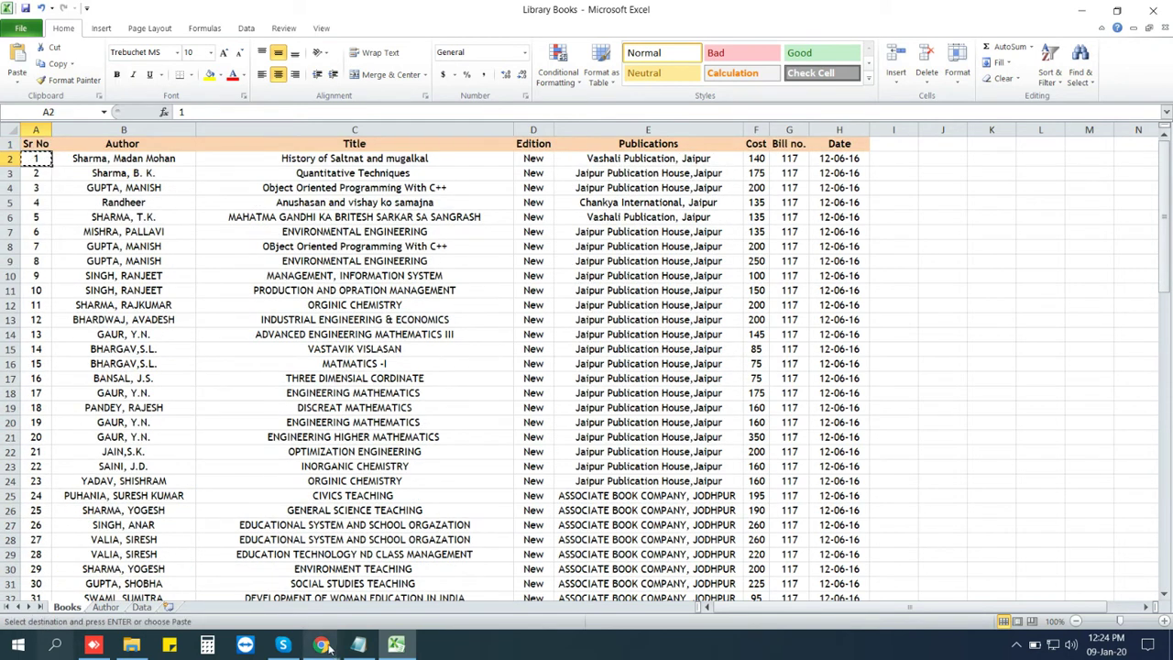
mouse_move(329, 648)
left_click(266, 591)
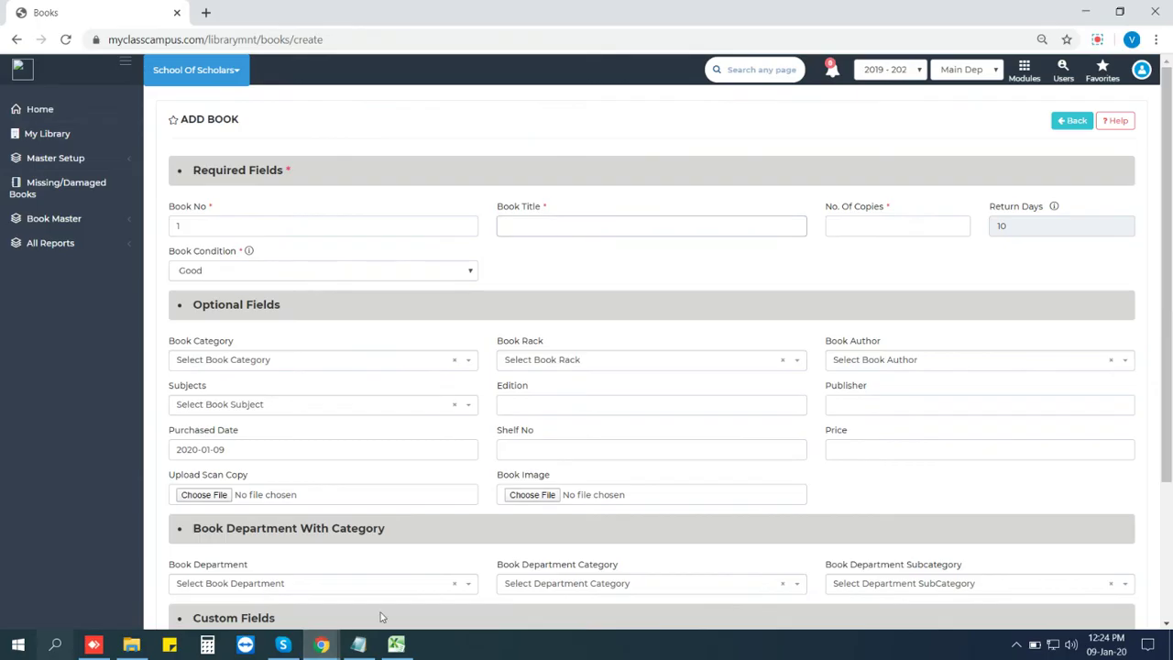
Copy the first title, "History of Saltnat and mugalkal", from the Library Books workbook in Excel into the form's book title.
left_click(396, 644)
left_click(277, 171)
left_click(286, 158)
key("ctrl+c")
mouse_move(321, 645)
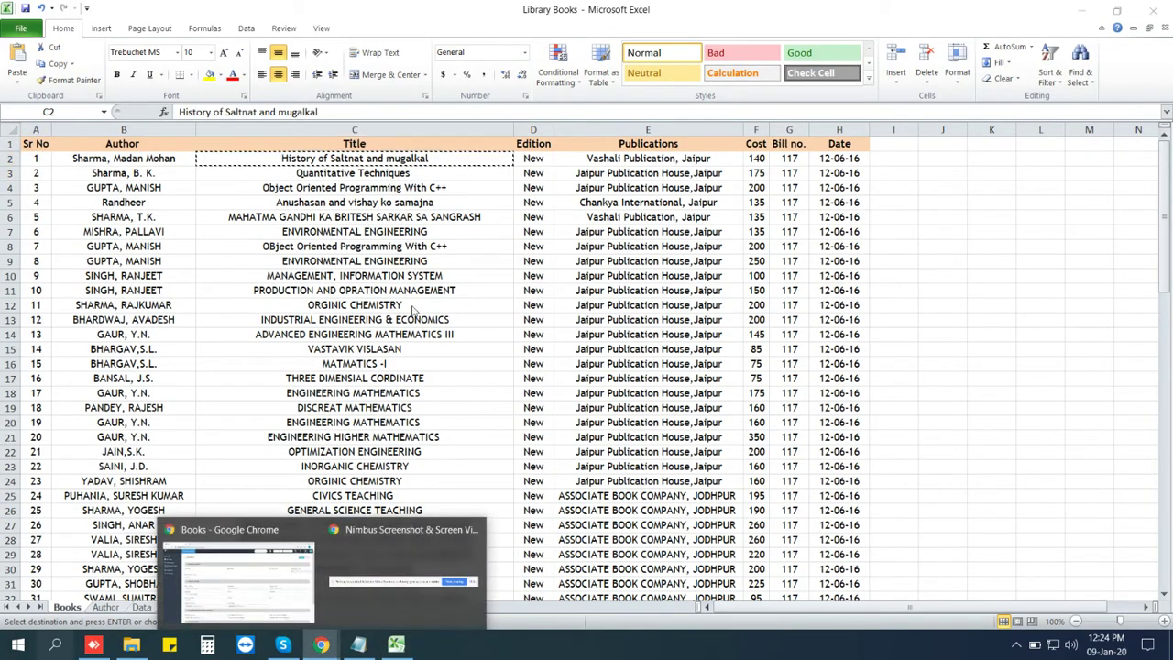
left_click(268, 596)
key("BackSpace")
key("ctrl+v")
Set the number of copies to 20 and keep the book condition as Good.
left_click(886, 227)
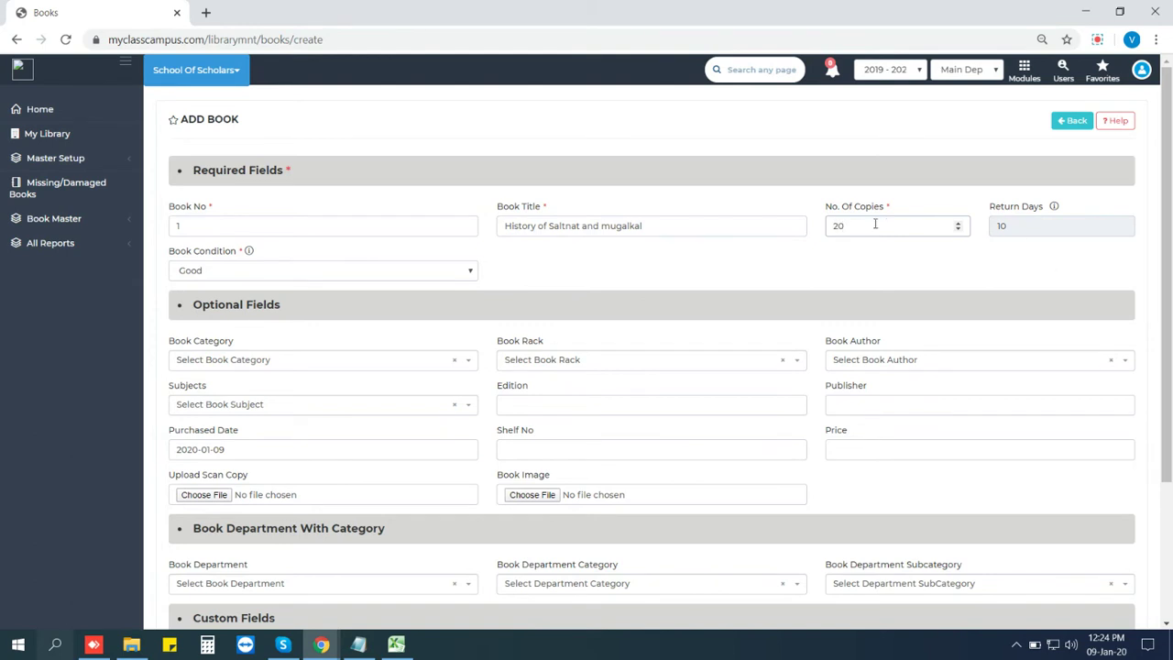
left_click(221, 277)
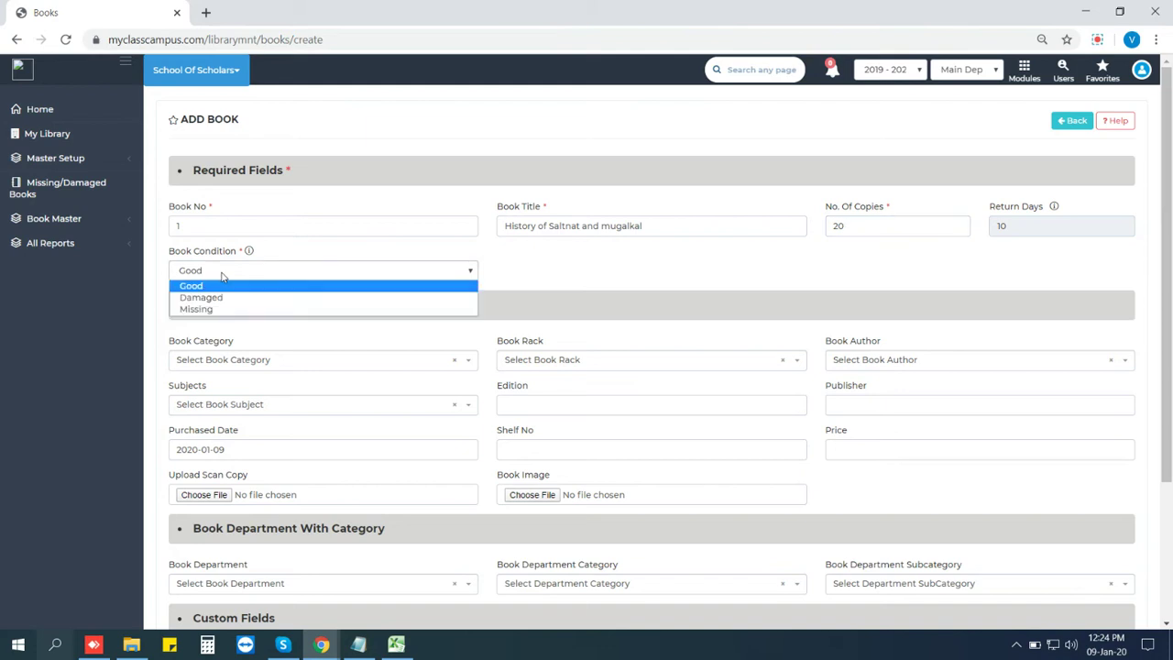
left_click(221, 277)
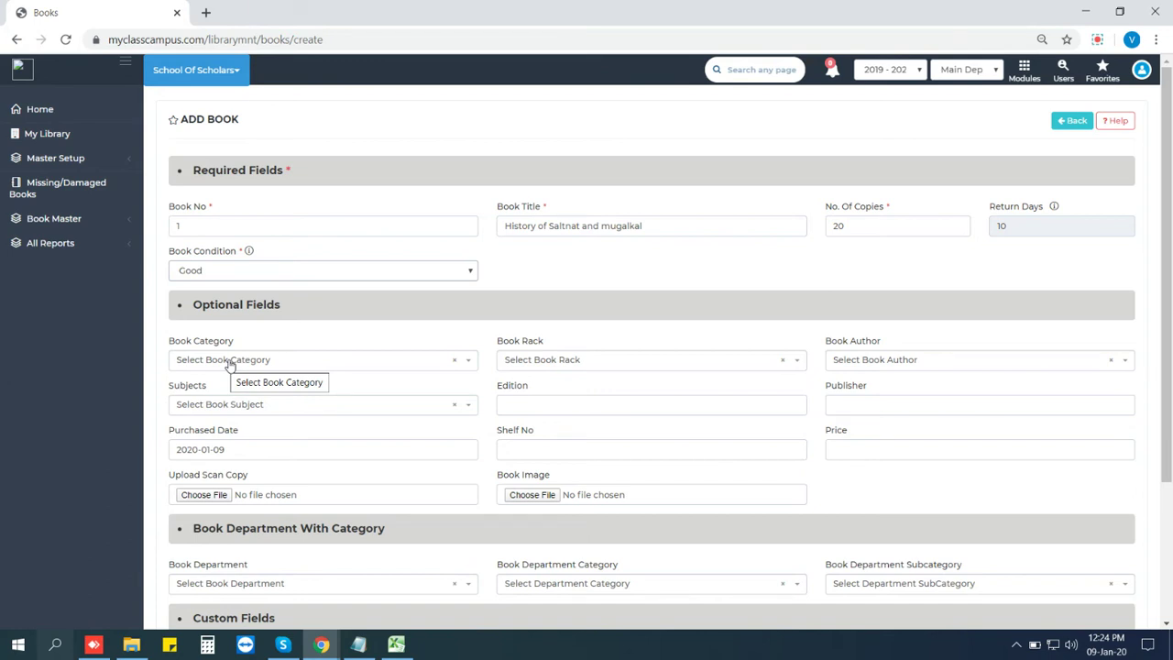
Set the book category to Reference Book and the book rack to Education Library.
scroll(230, 364, "down", 1)
left_click(256, 286)
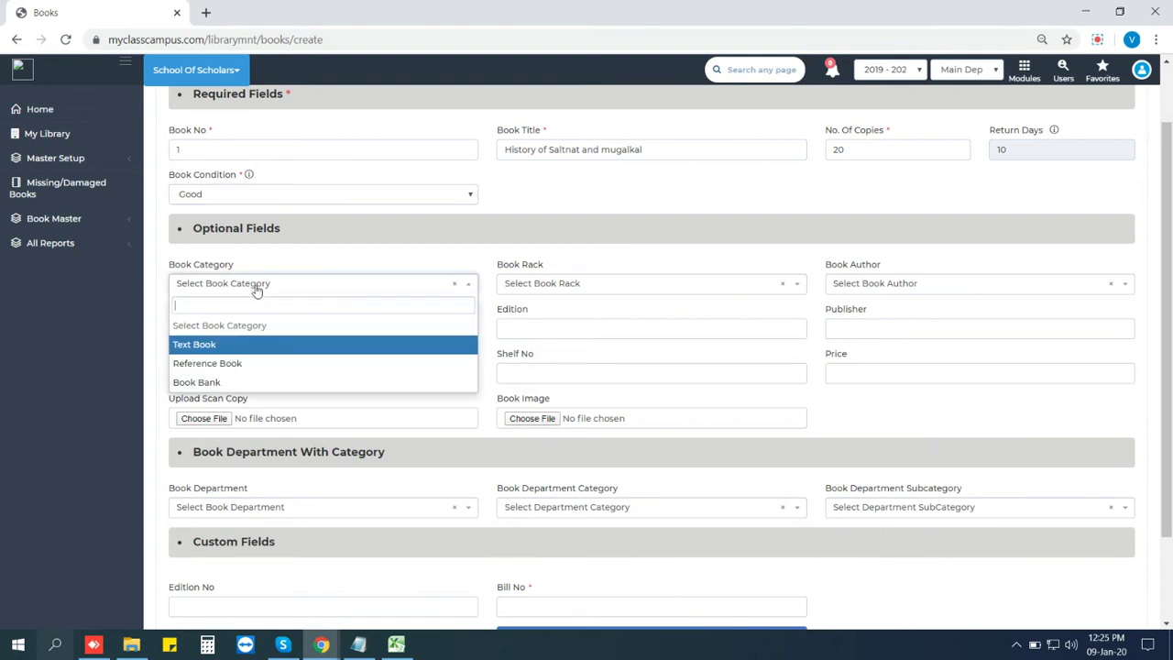
left_click(220, 364)
left_click(518, 286)
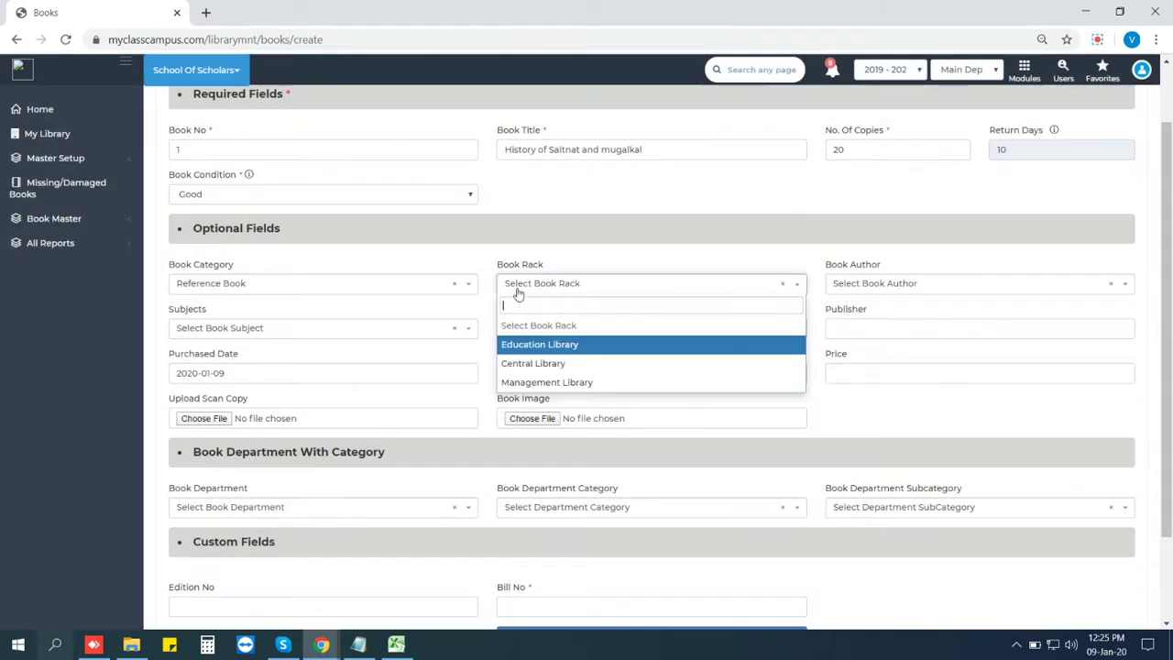
left_click(527, 344)
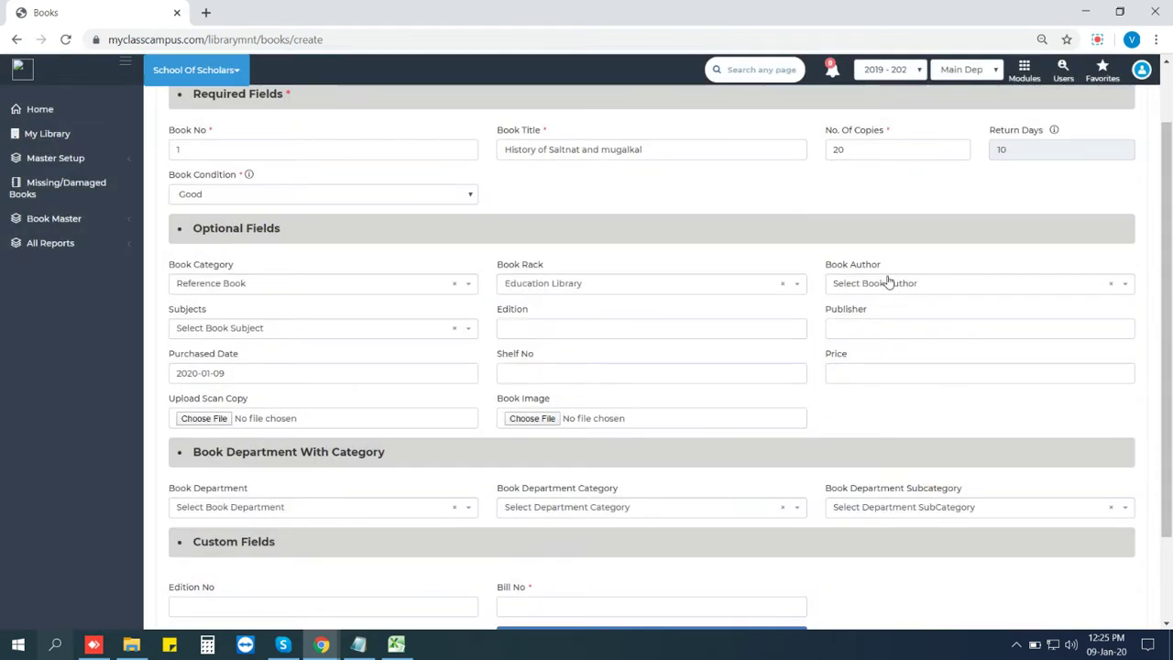
Check the first book's author in the Excel workbook and assign that same author to the book in the browser form.
left_click(887, 283)
left_click(888, 282)
key("alt+Tab")
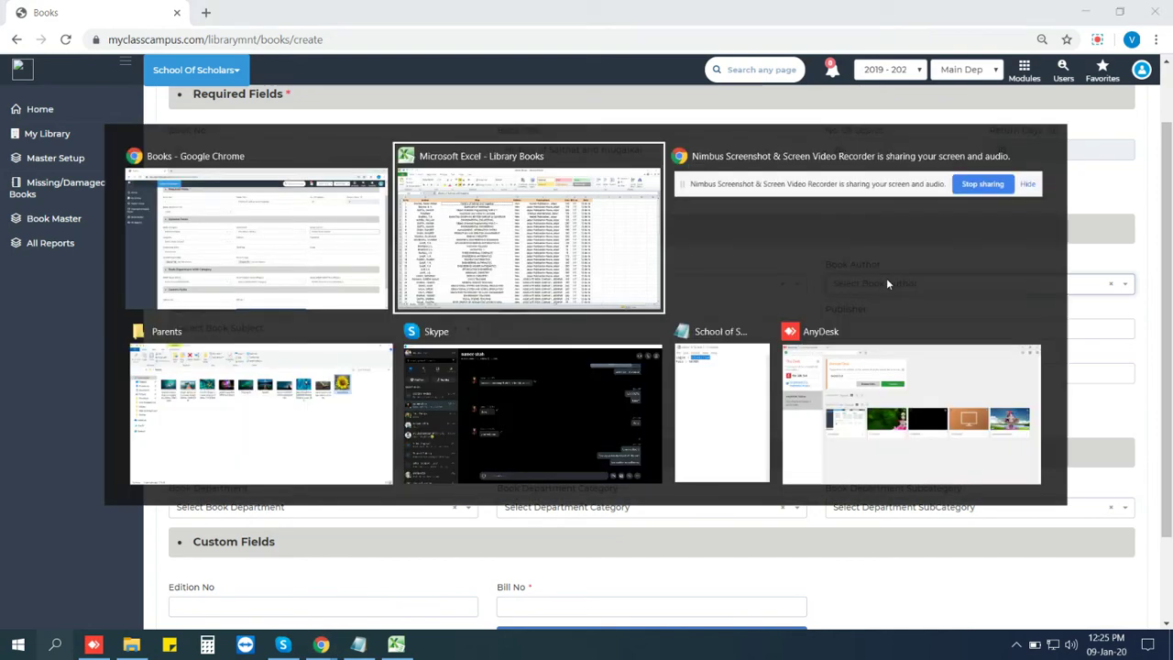
key("ctrl+c")
key("Right")
key("Right")
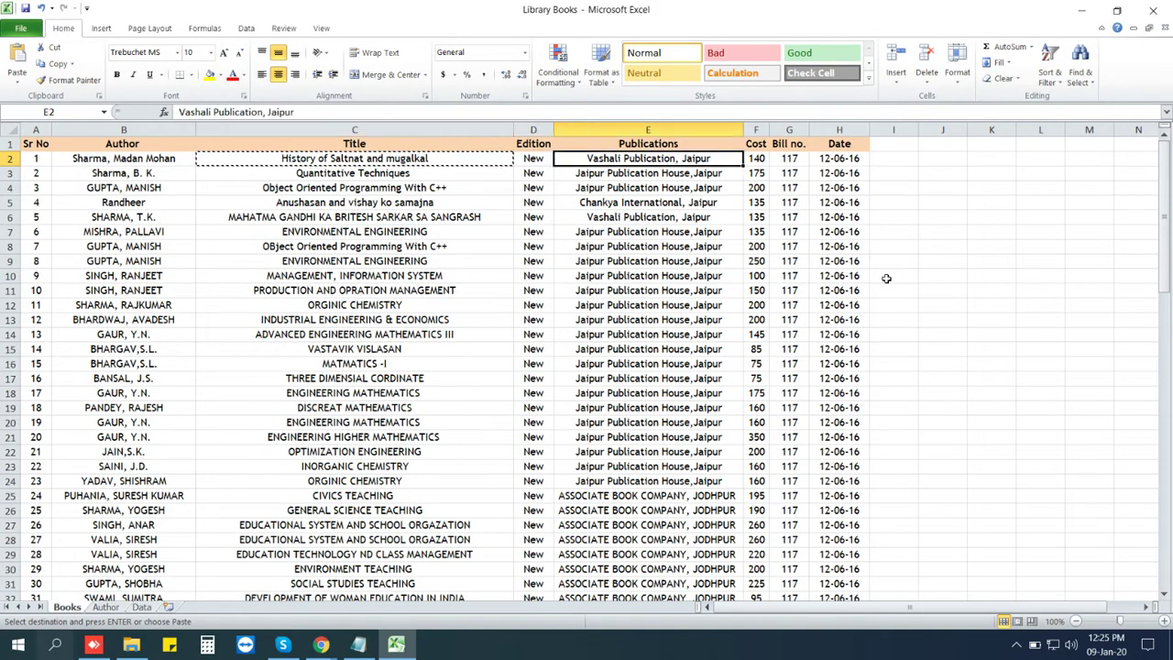
key("Left")
key("Left")
key("Left")
key("alt+Tab")
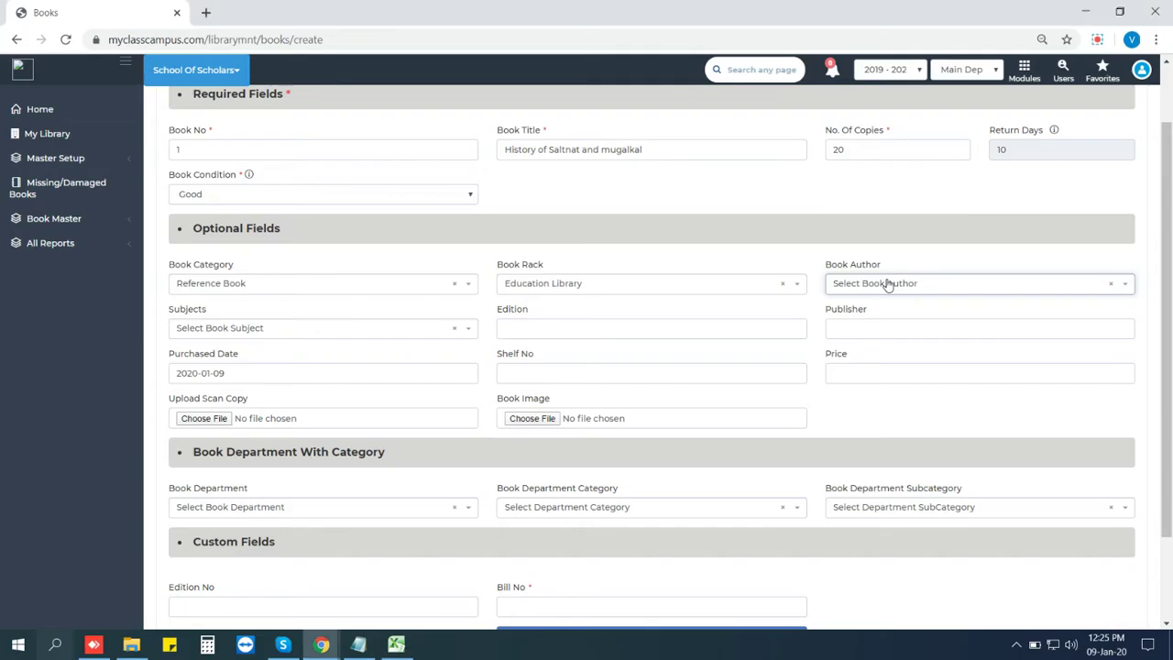
left_click(887, 284)
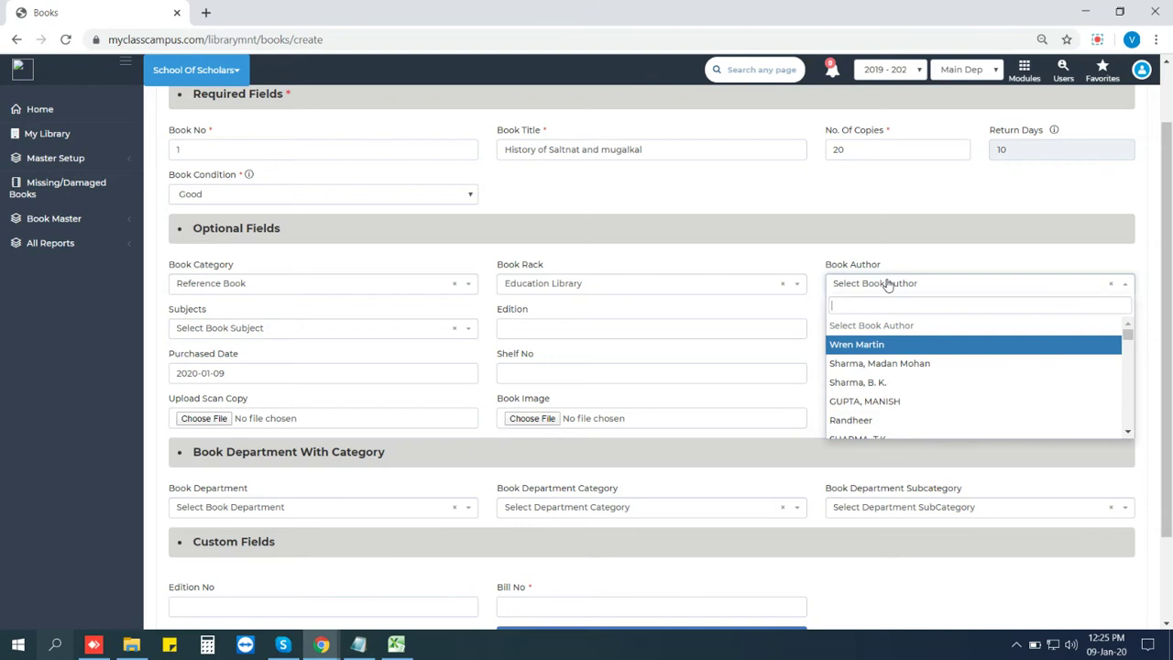
type("mada")
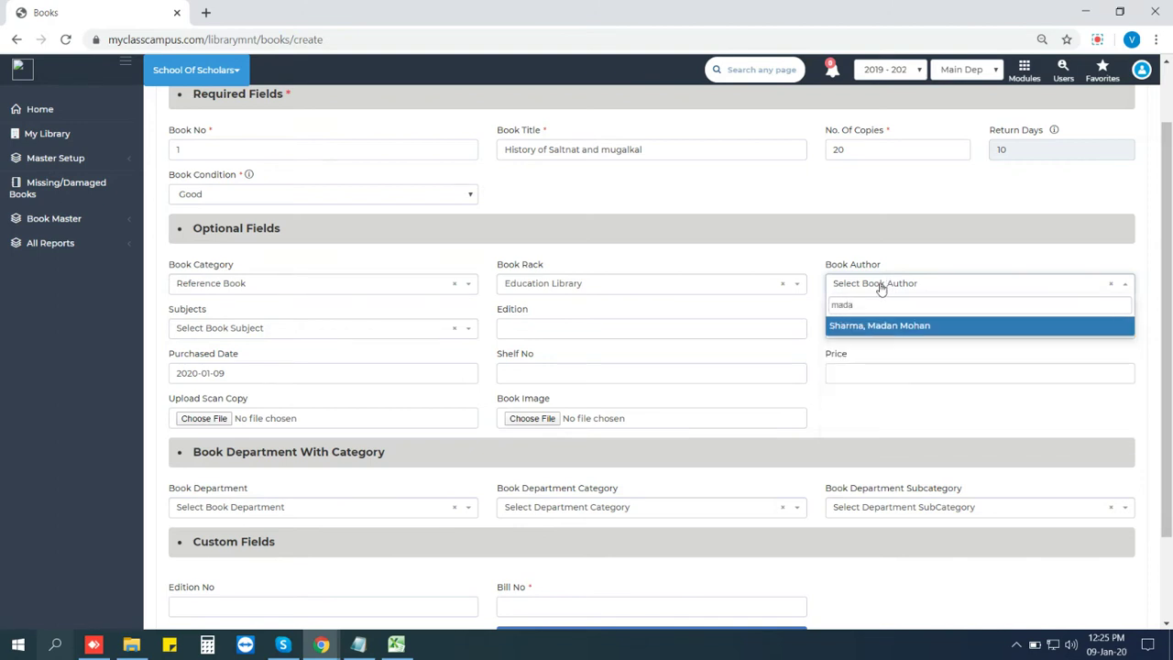
left_click(872, 327)
Set the subject to Economics and the edition to New, as given for the first book in the Excel workbook.
left_click(290, 328)
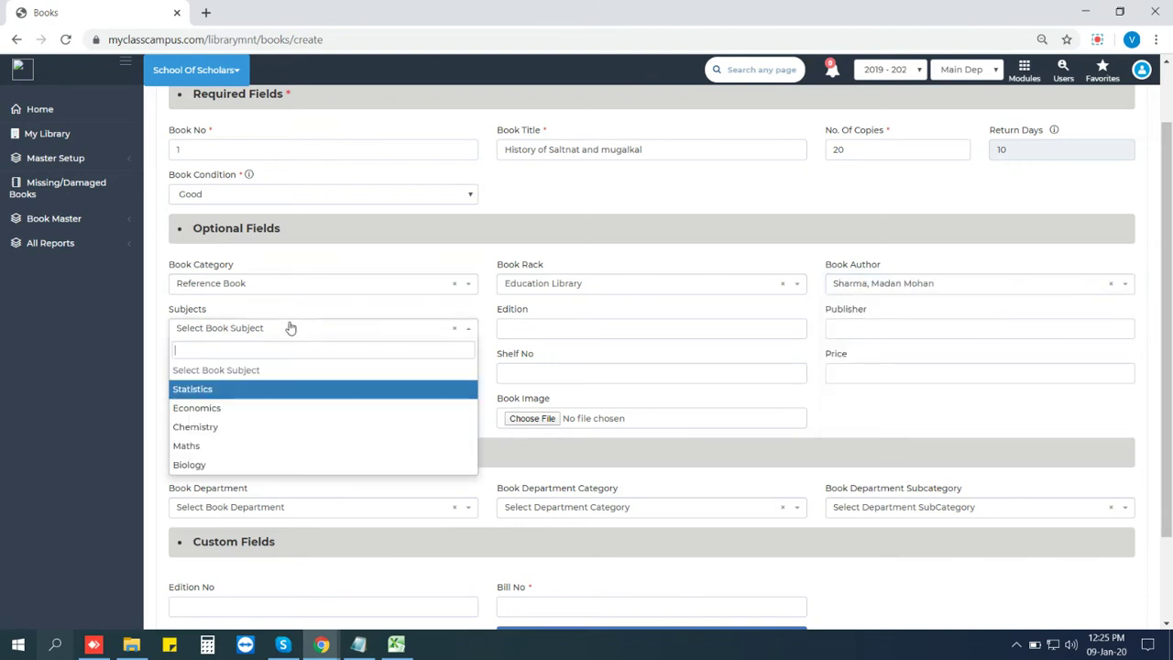
left_click(219, 418)
left_click(537, 330)
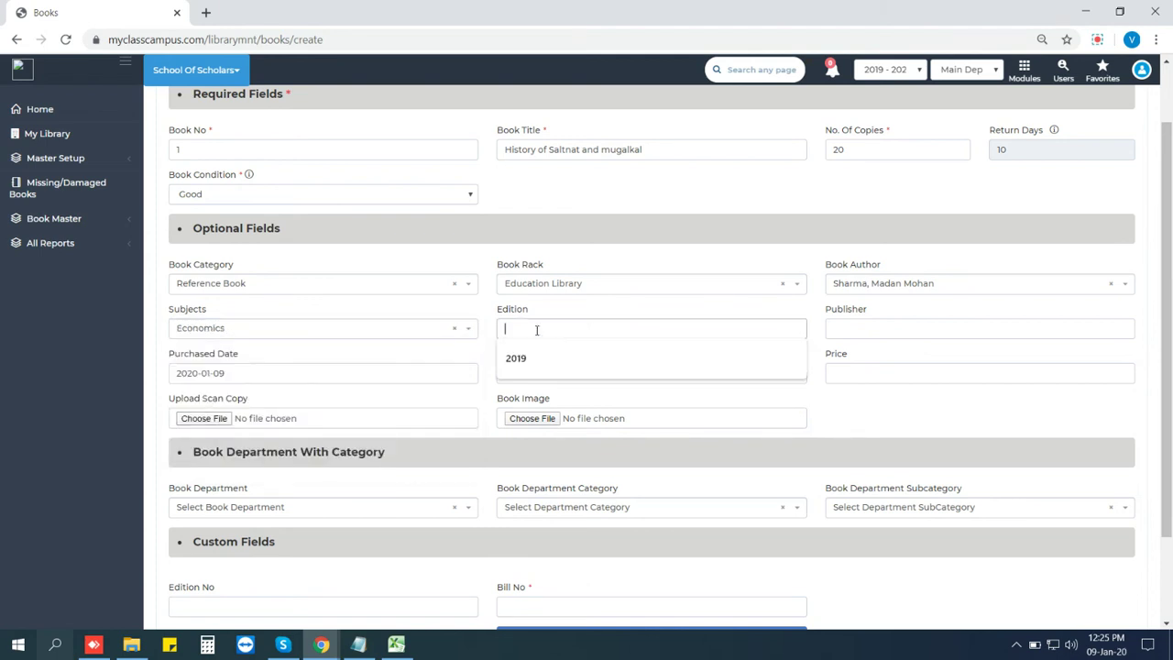
key("alt+Tab")
left_click(543, 158)
key("alt+Tab")
type("New")
Copy "Vashali Publication, Jaipur" from the first book's row in the Excel workbook into the form's publisher.
left_click(912, 327)
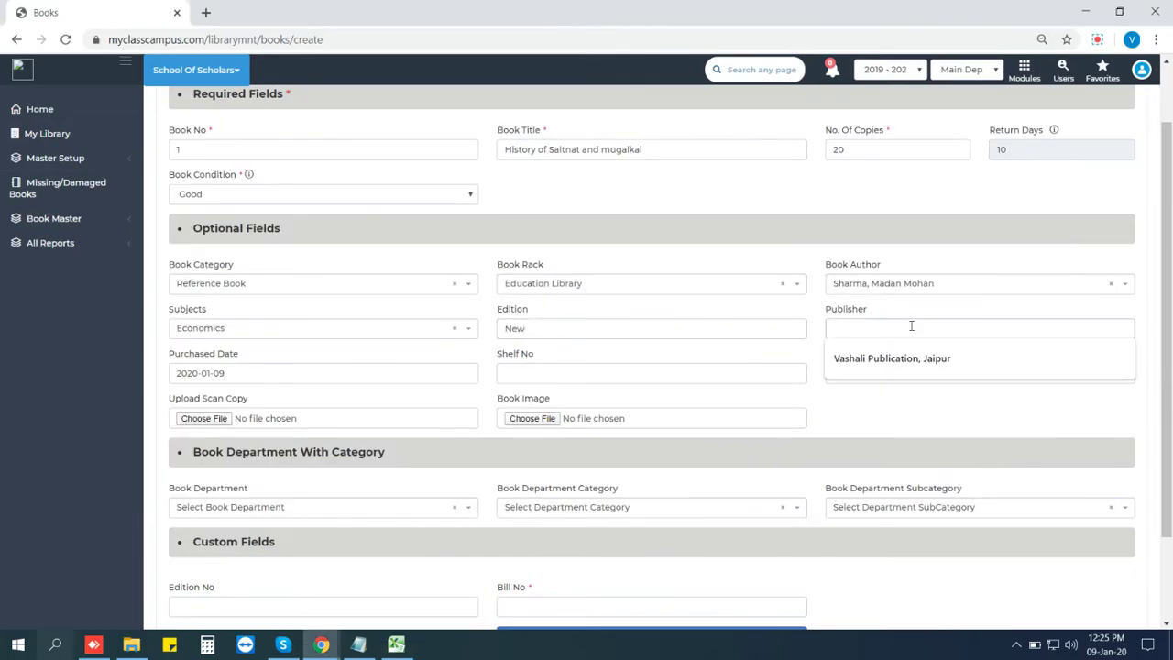
key("alt+Tab")
left_click(589, 159)
key("ctrl+c")
key("alt+Tab")
key("ctrl+v")
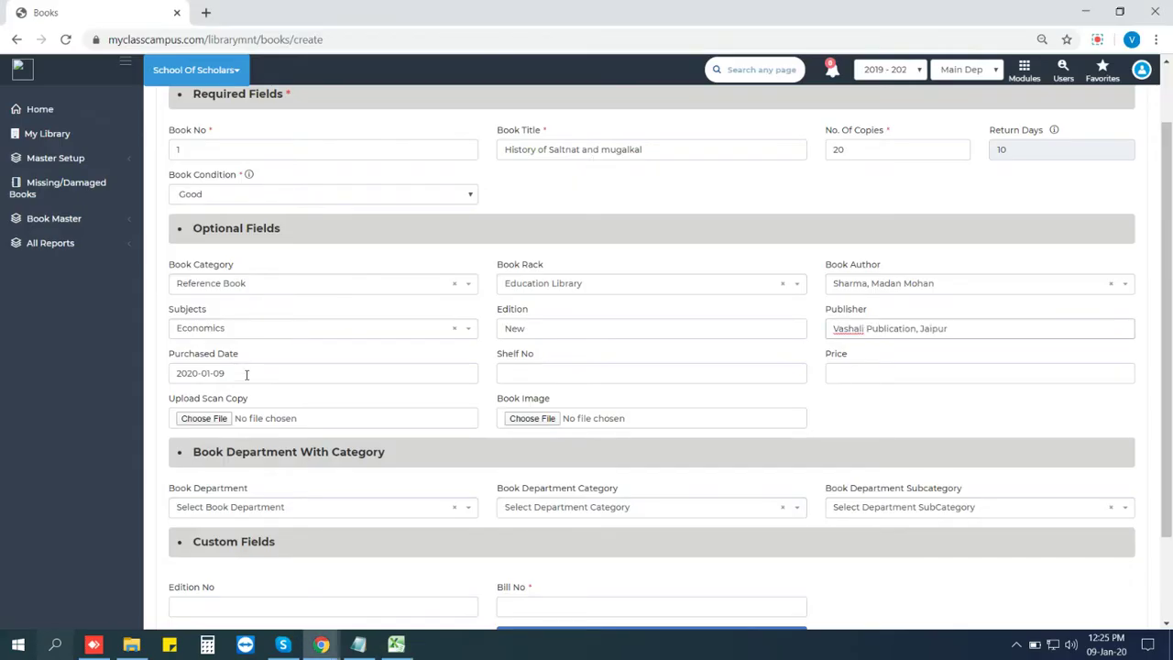
Set the book's price to 140, copied from the first book's cost in the Excel workbook.
left_click(553, 373)
left_click(1002, 370)
type("500")
key("alt+Tab")
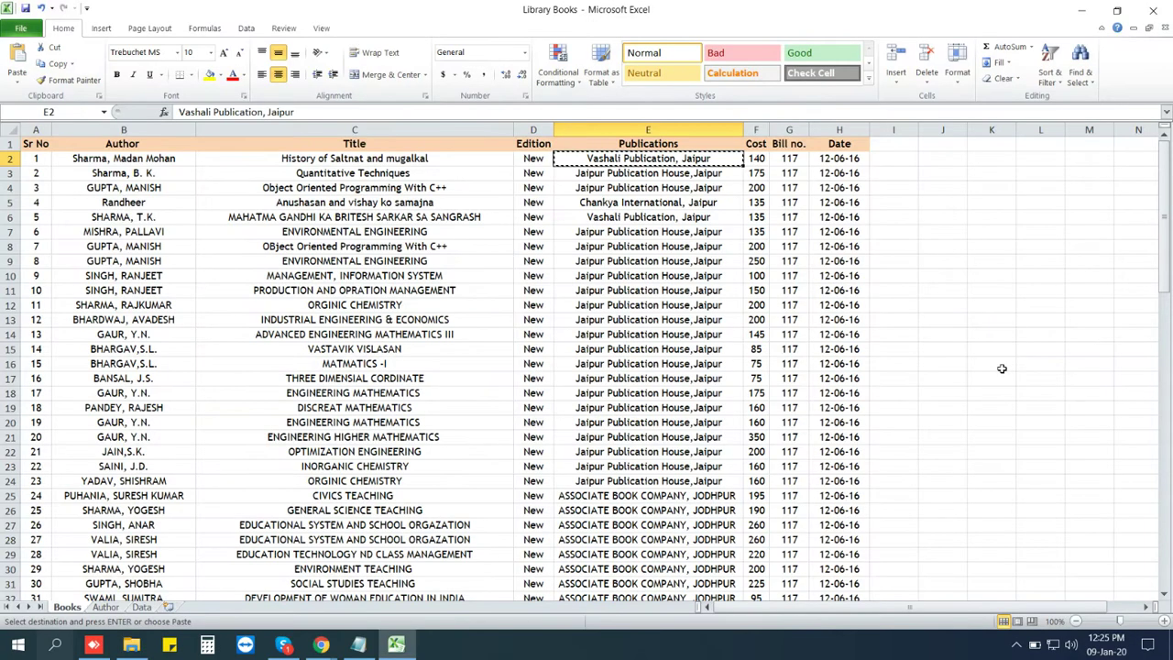
key("Right")
key("Right")
key("ctrl+c")
key("alt+Tab")
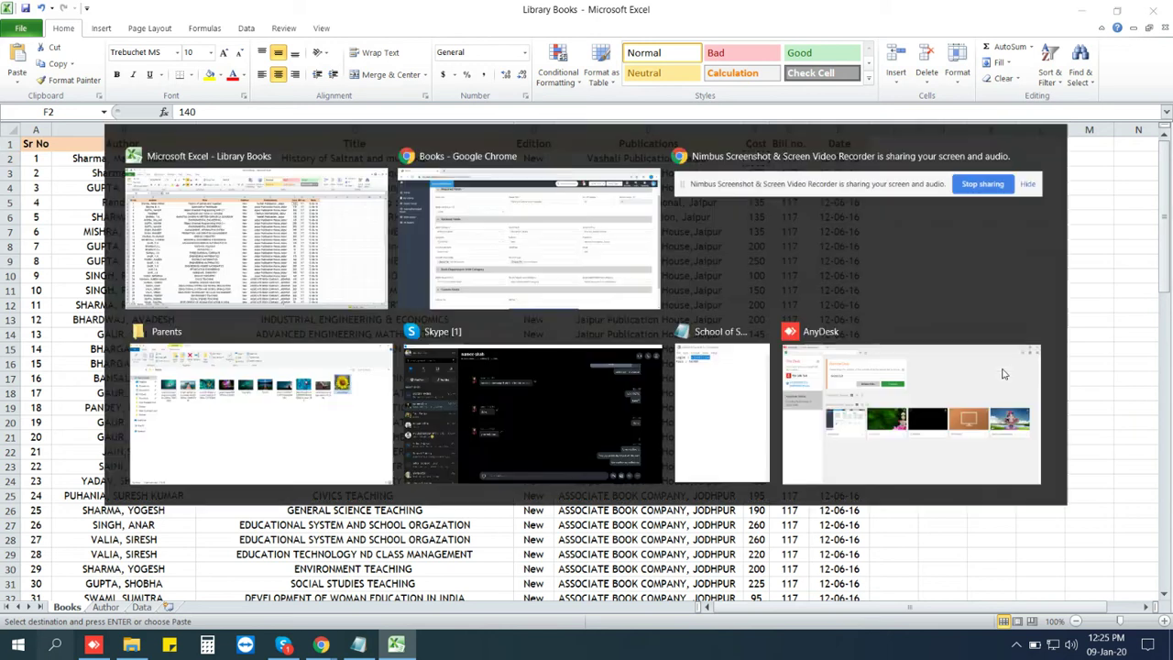
key("ctrl+a")
key("ctrl+v")
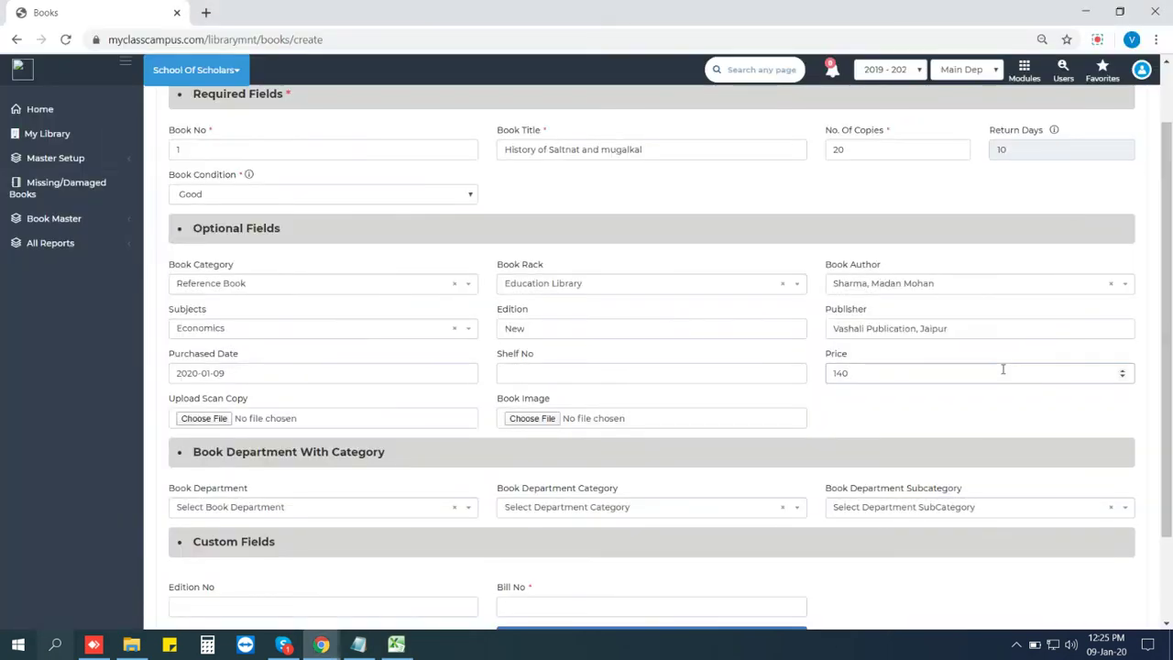
Set the book department to Management.
scroll(662, 286, "down", 1)
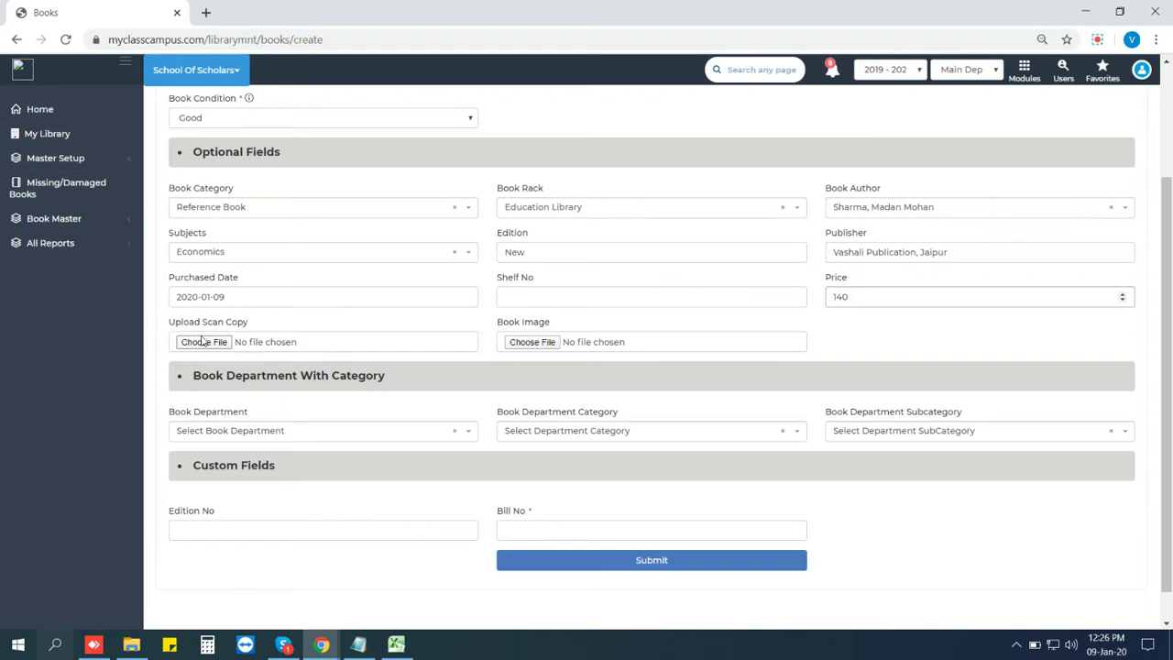
scroll(283, 284, "down", 1)
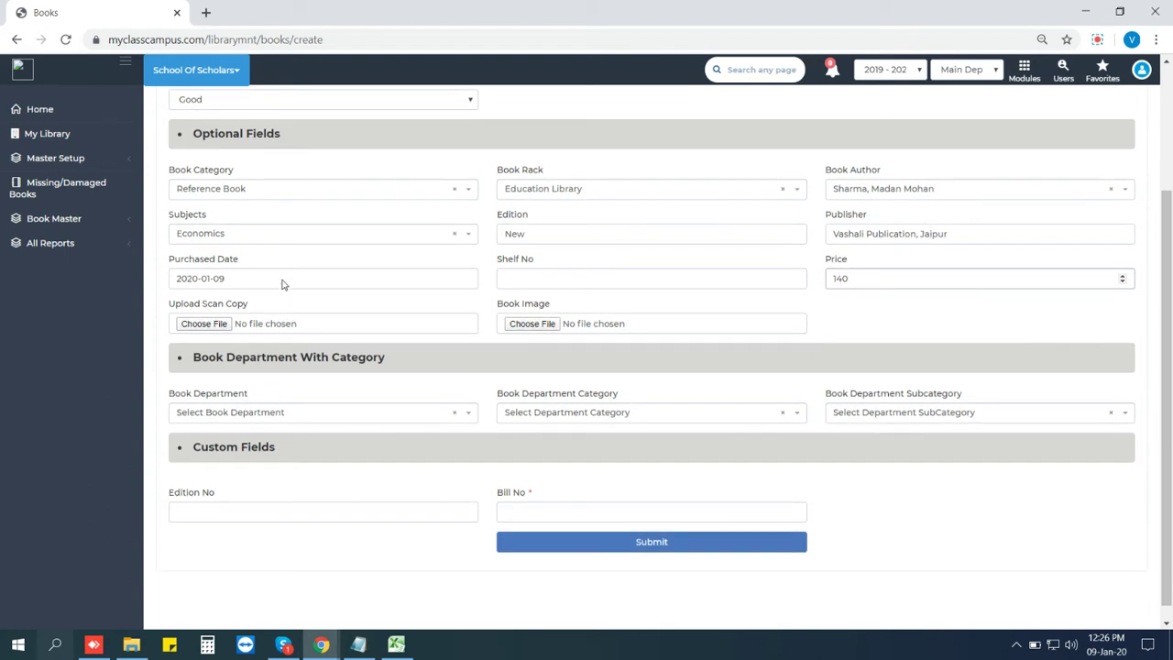
left_click(231, 398)
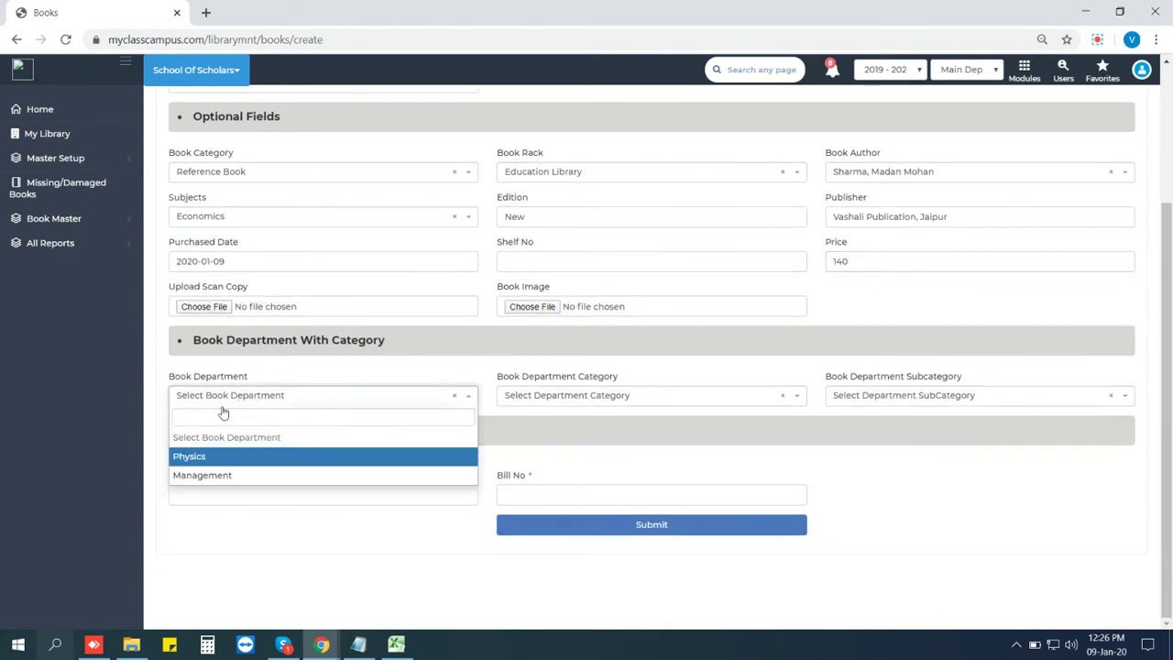
left_click(190, 476)
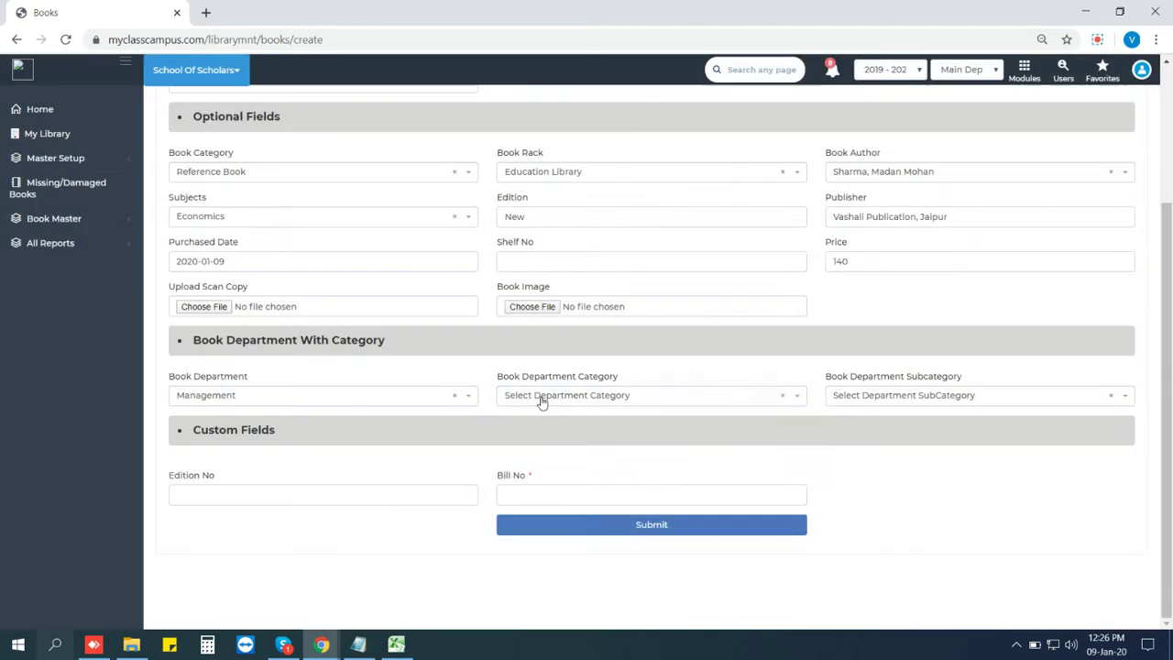
Set the book's department category to Management Principles and its subcategory to 4 Principles of Management.
left_click(542, 399)
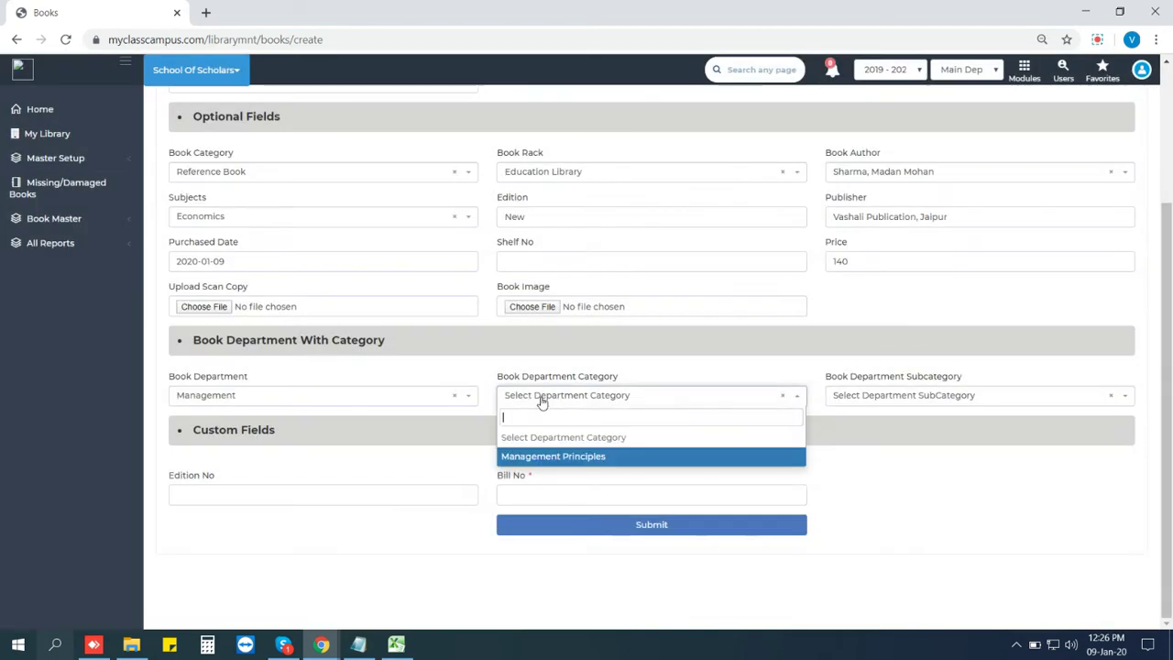
left_click(546, 457)
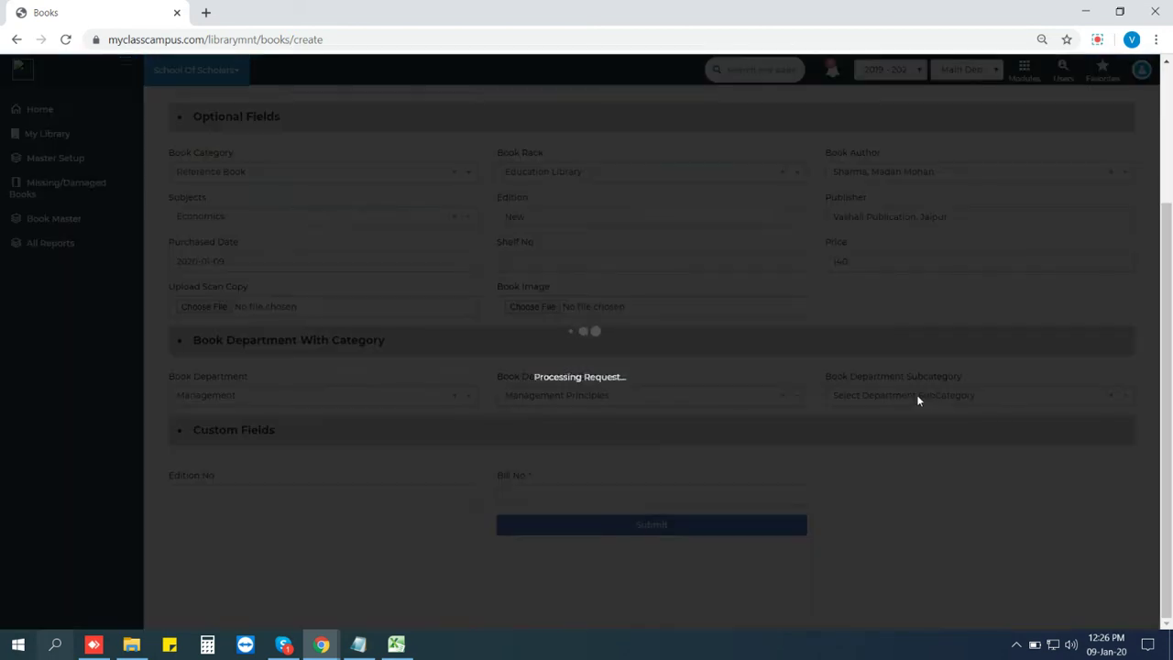
left_click(917, 396)
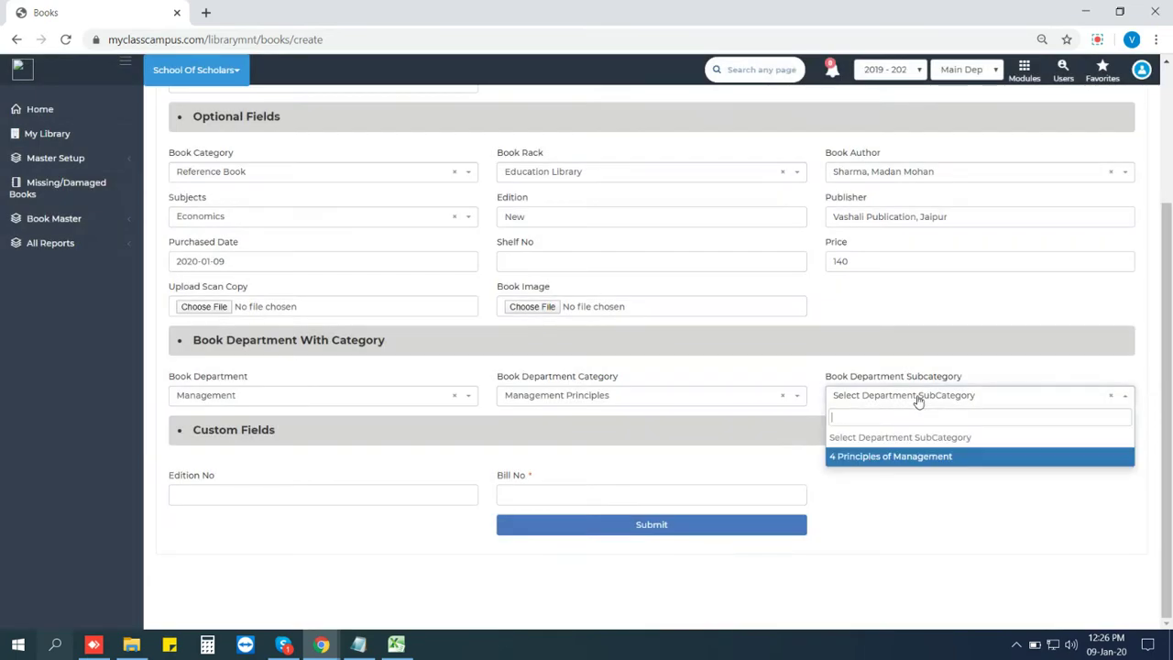
left_click(888, 456)
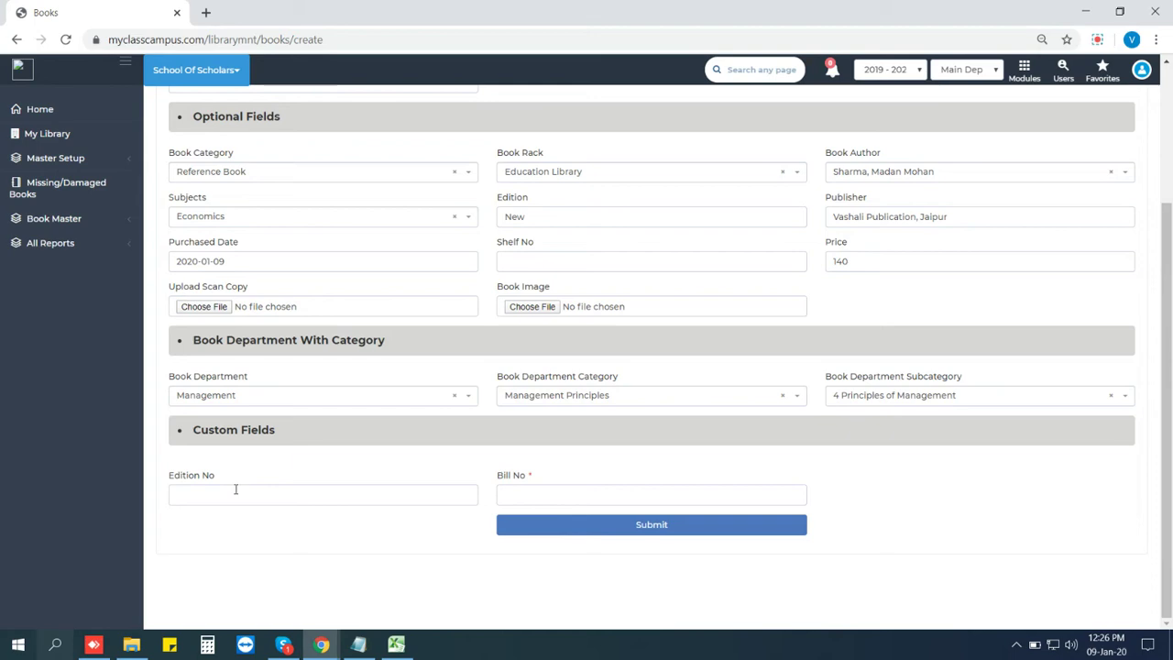
Check the first book's row in the Excel workbook and enter New as the custom edition number in the form.
key("alt+Tab")
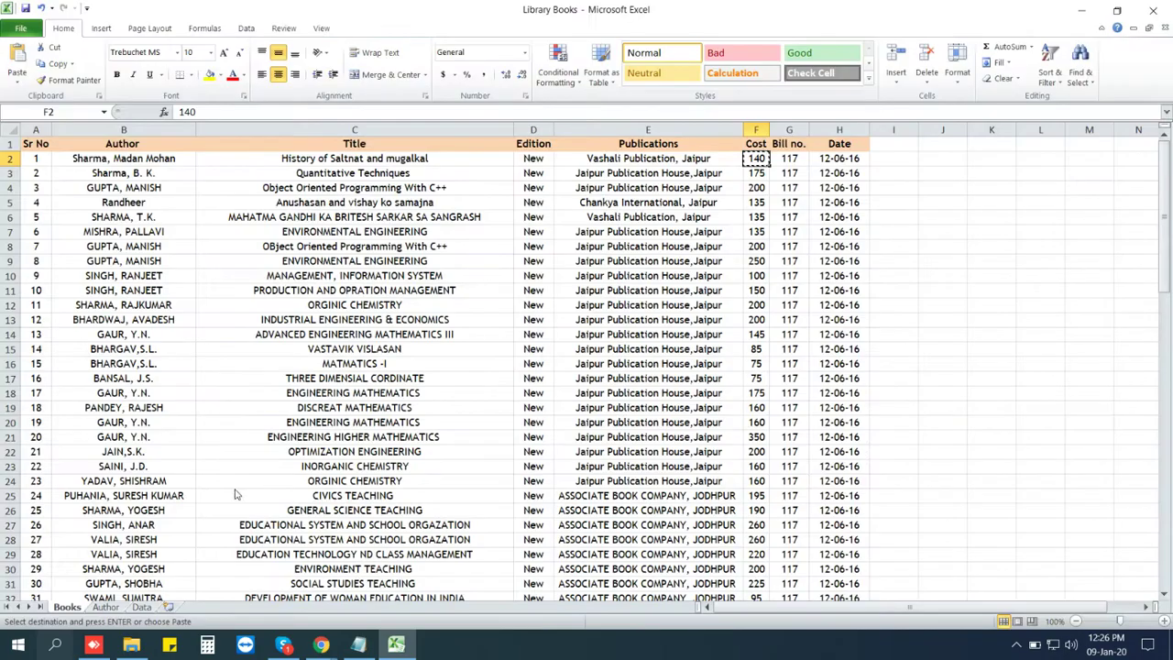
key("ctrl+c")
left_click(784, 159)
key("ctrl+c")
left_click(844, 157)
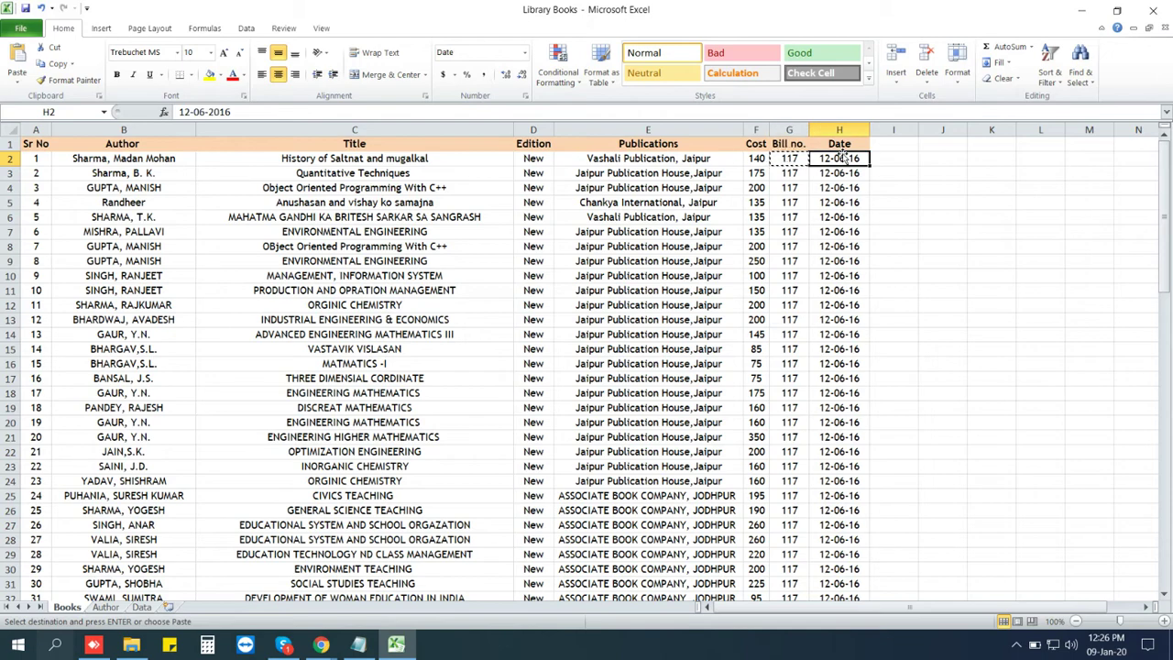
left_click(761, 161)
left_click(533, 158)
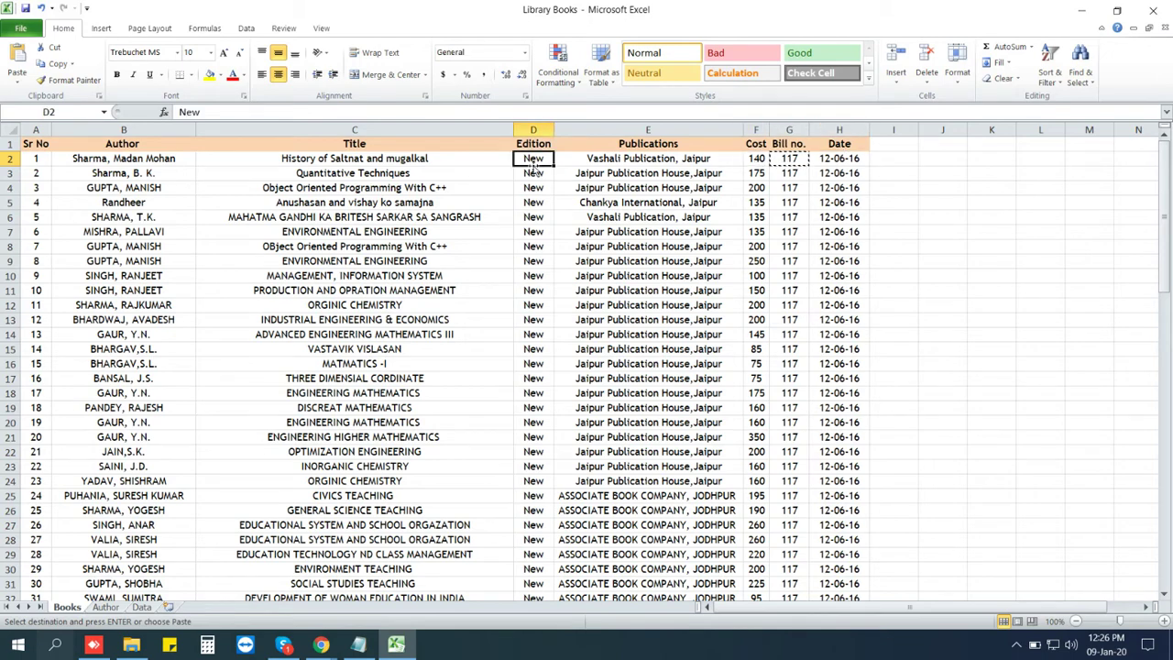
key("alt+Tab")
left_click(210, 495)
type("N")
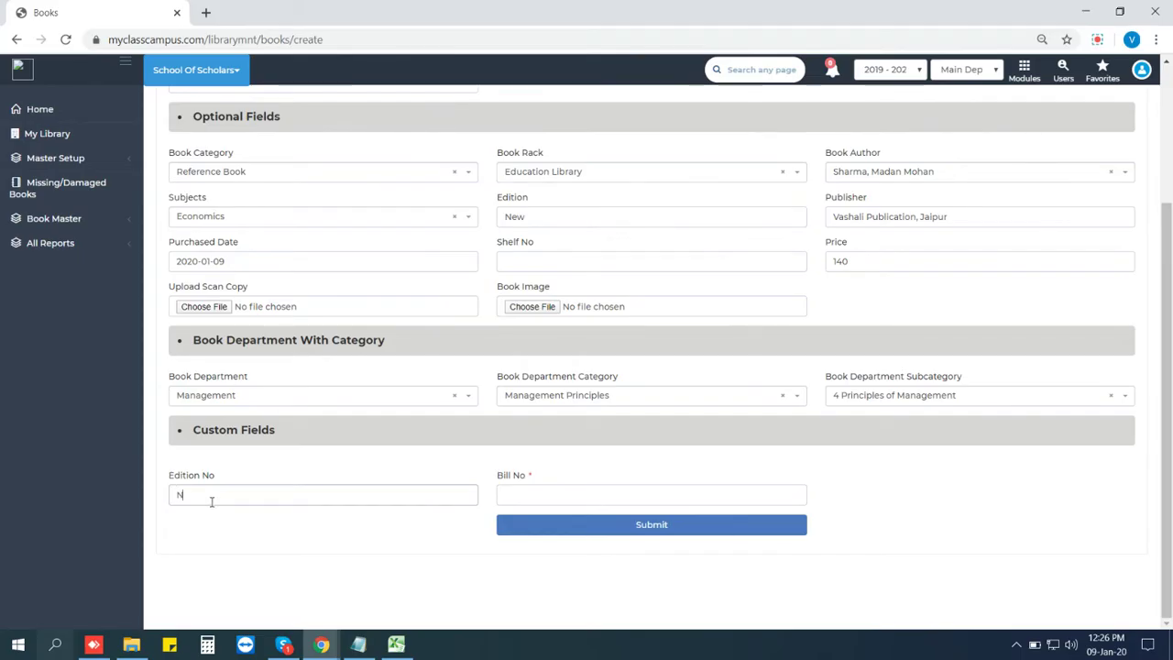
Copy the first book's bill number from the Excel workbook into the form's required bill number and submit the book.
left_click(533, 487)
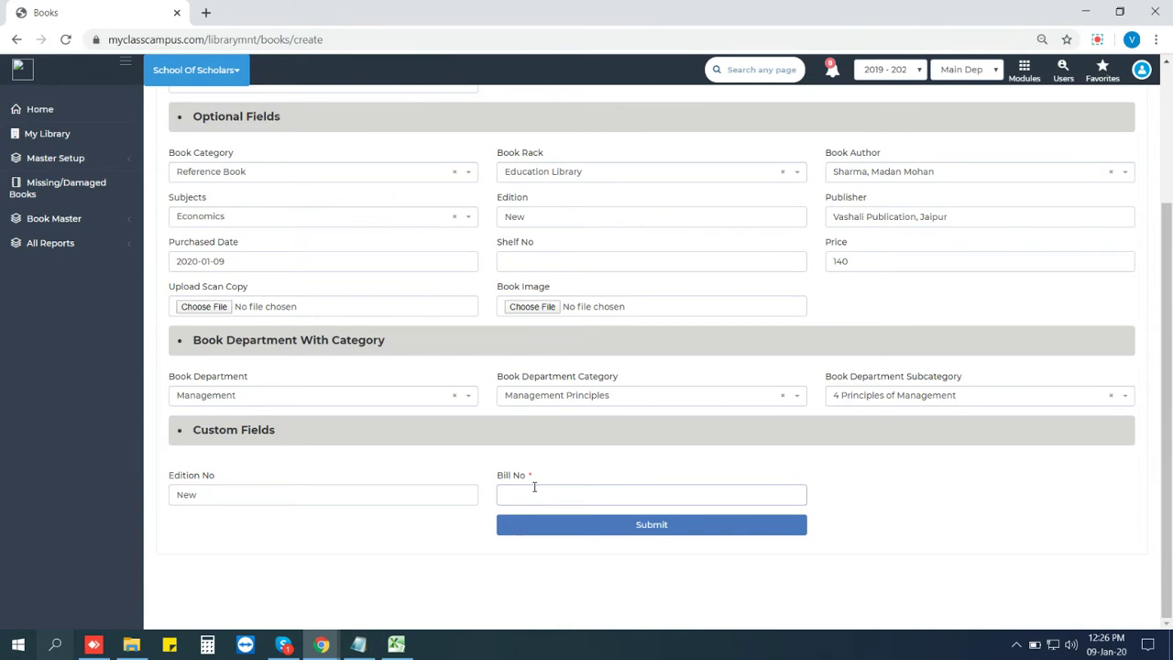
key("alt+Tab")
key("alt+Tab")
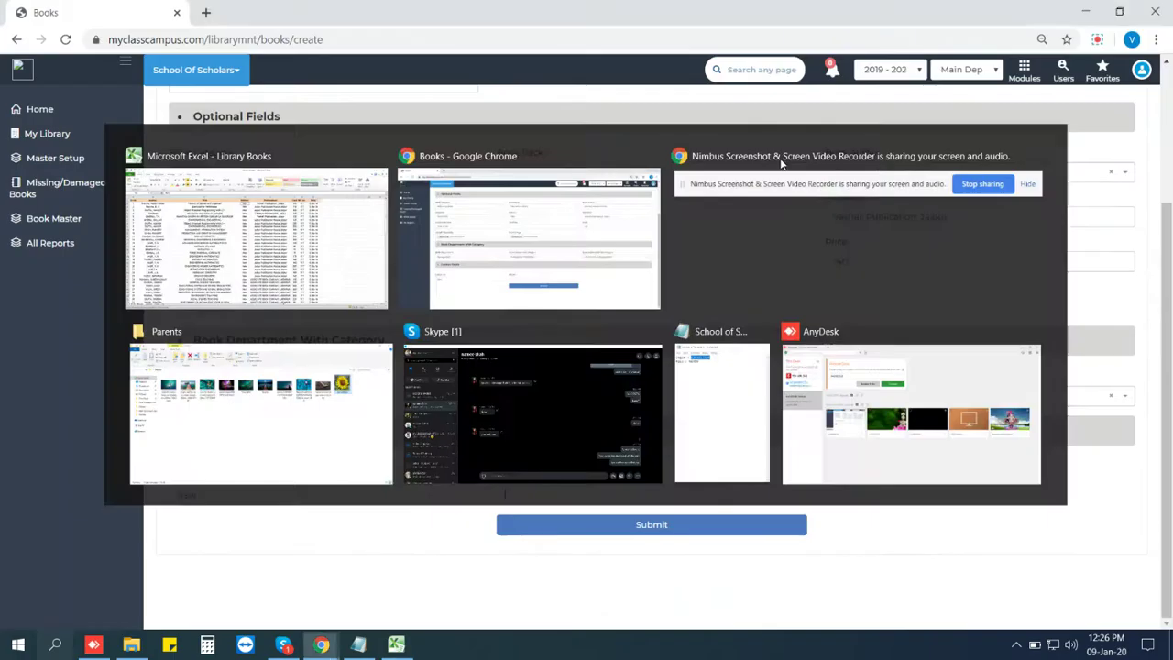
key("ctrl+c")
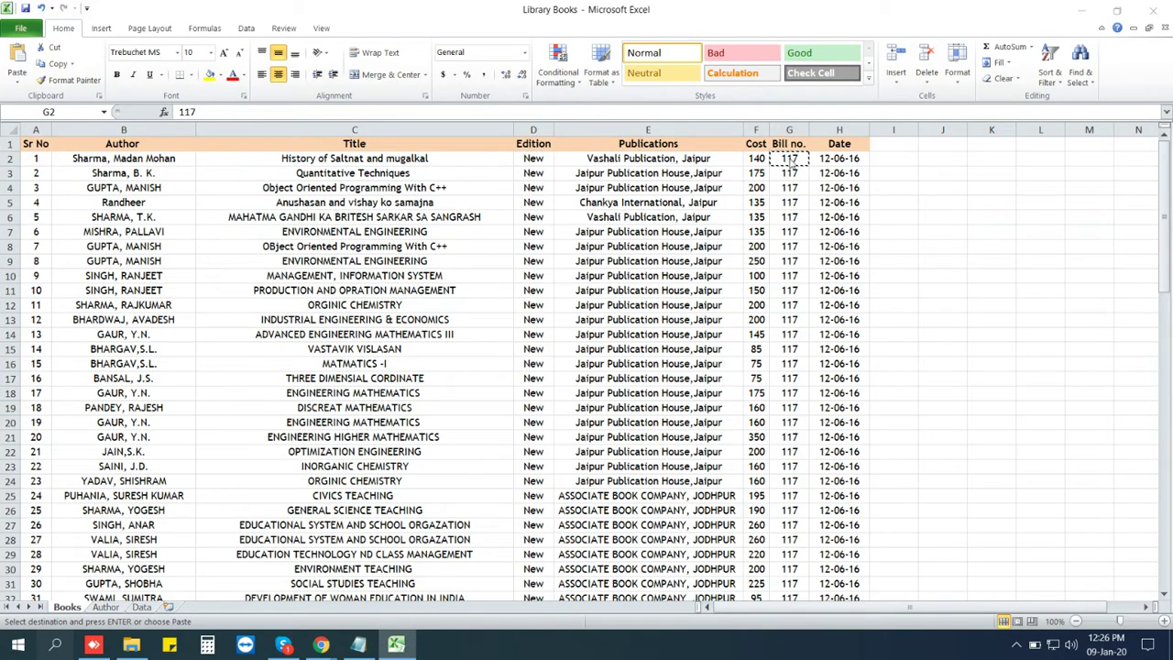
key("alt+Tab")
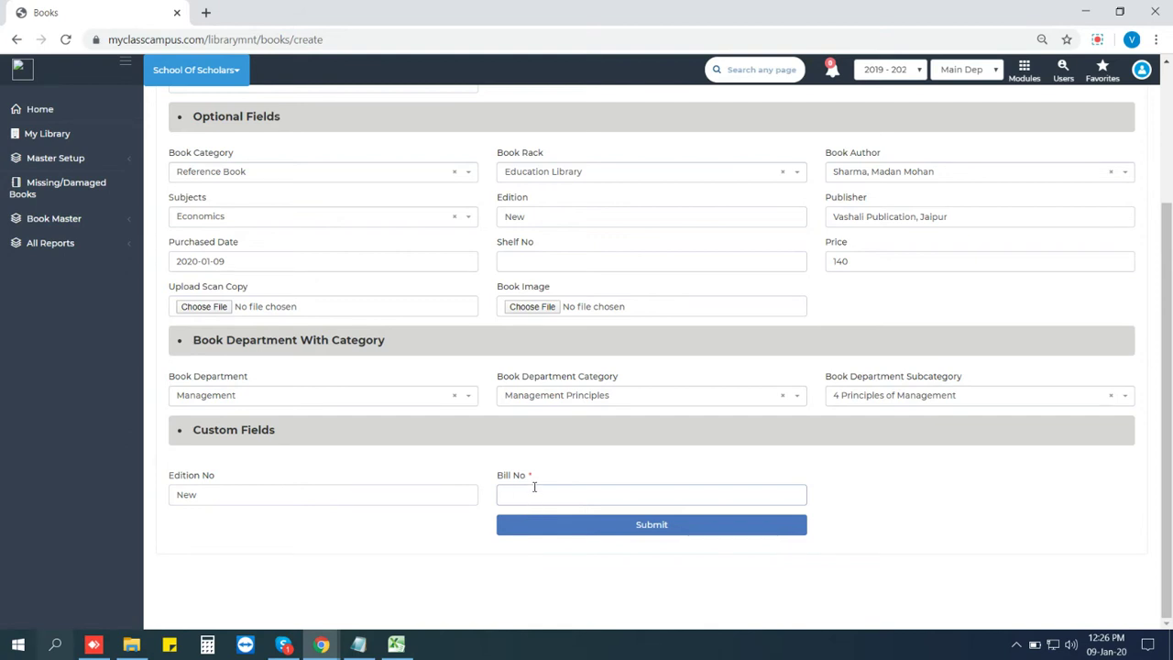
left_click(566, 526)
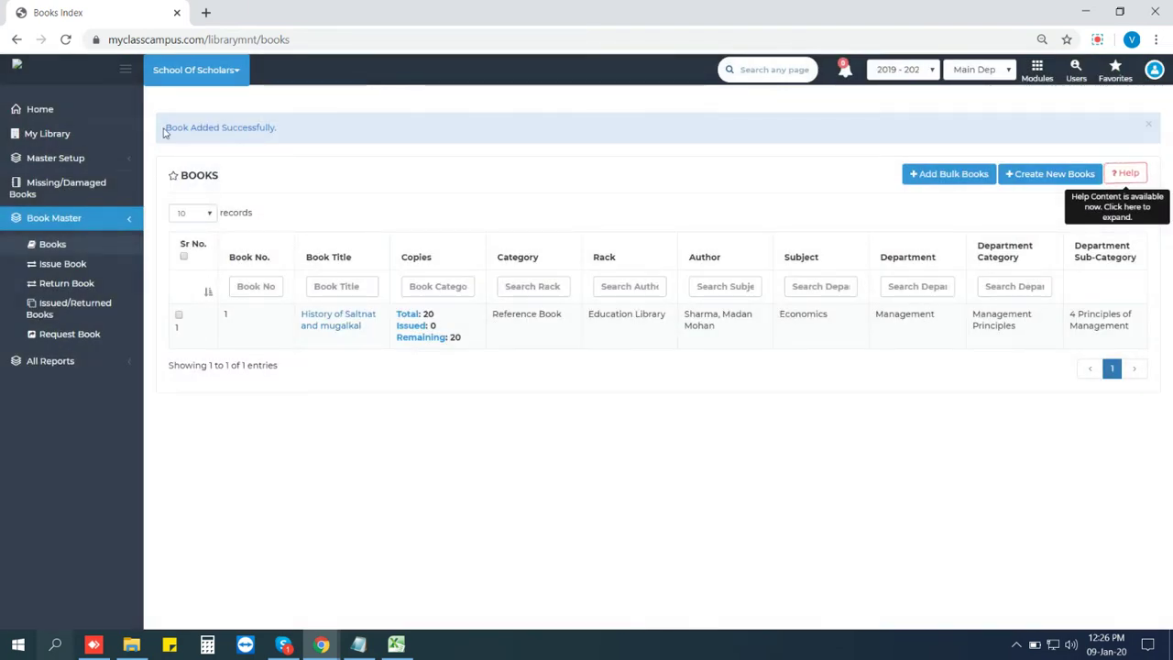
Go to the bulk book import and download the blank Excel sheet.
left_click(958, 176)
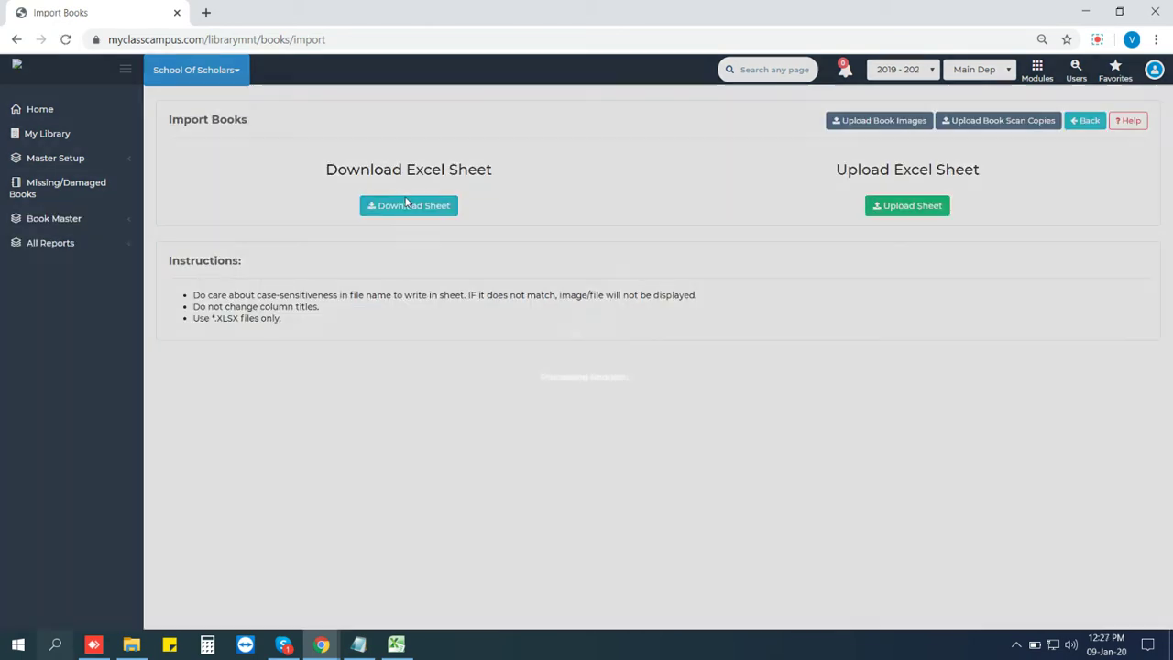
left_click(406, 204)
left_click(407, 210)
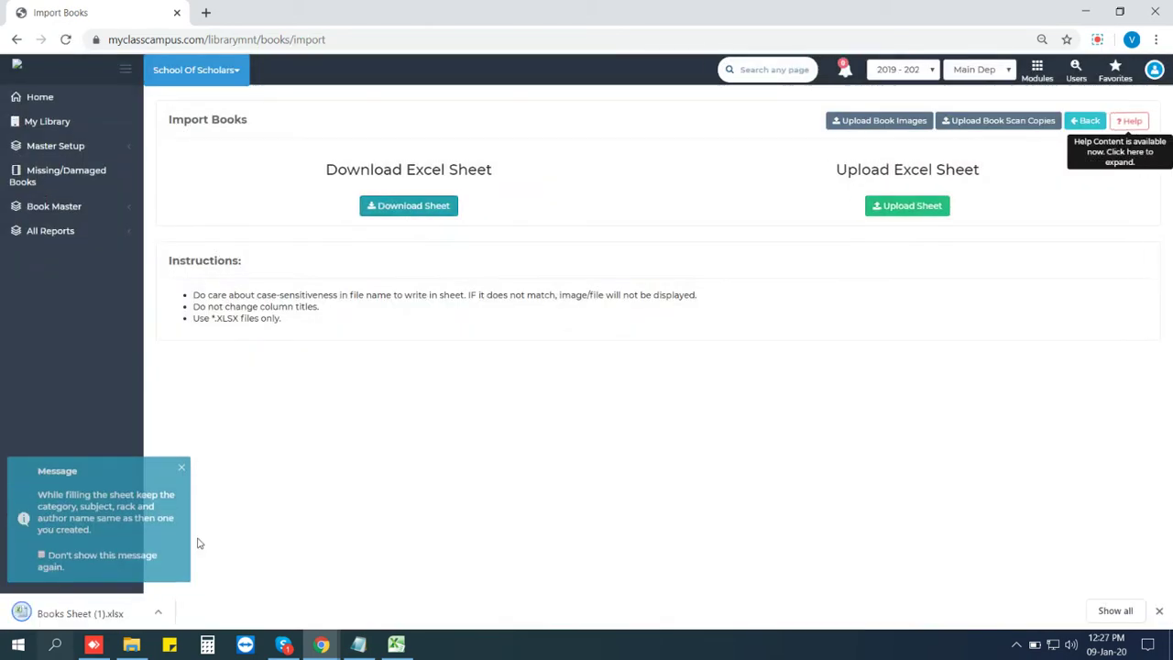
Open the downloaded Books Sheet (1) workbook in Excel and enable editing.
left_click(105, 612)
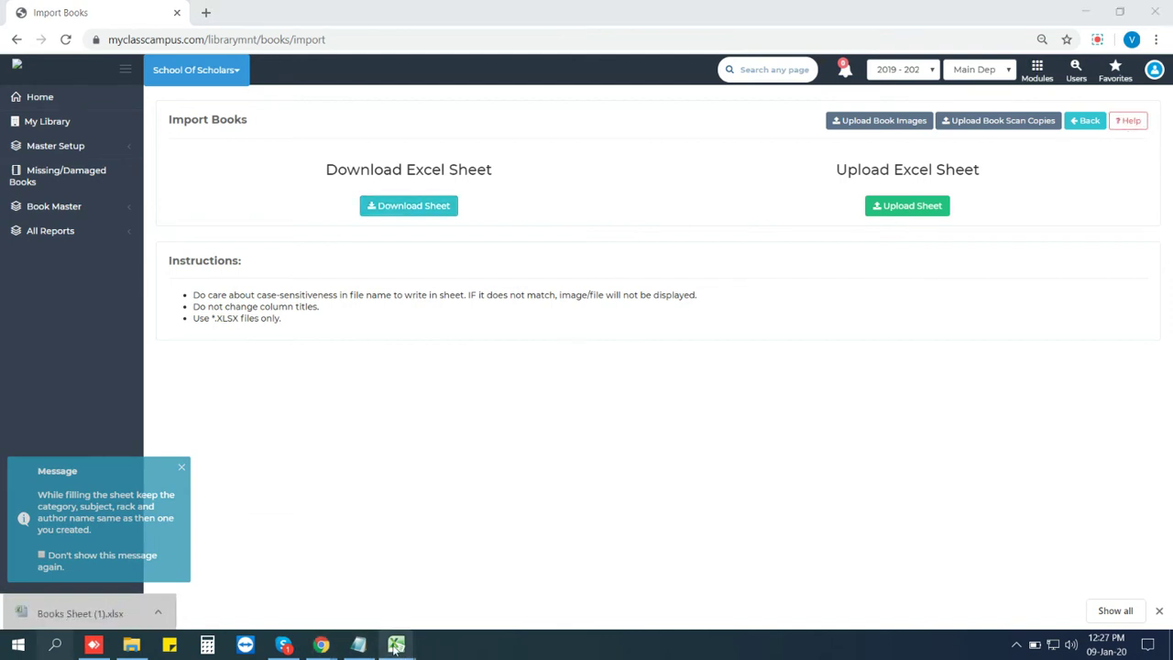
left_click(444, 585)
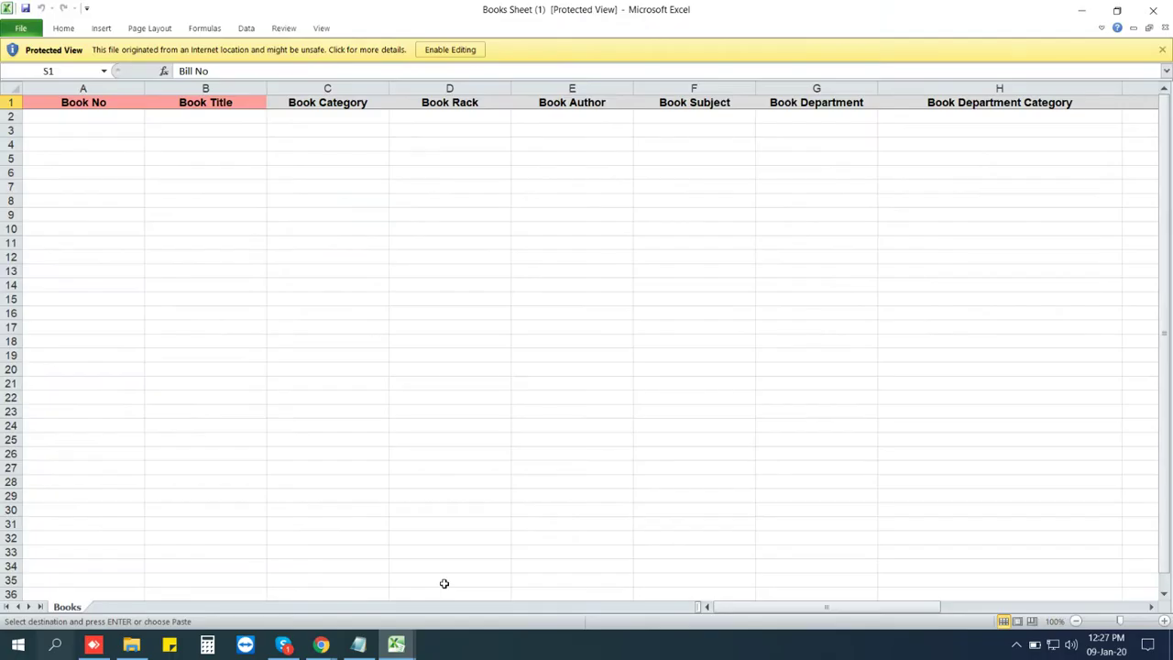
left_click(434, 53)
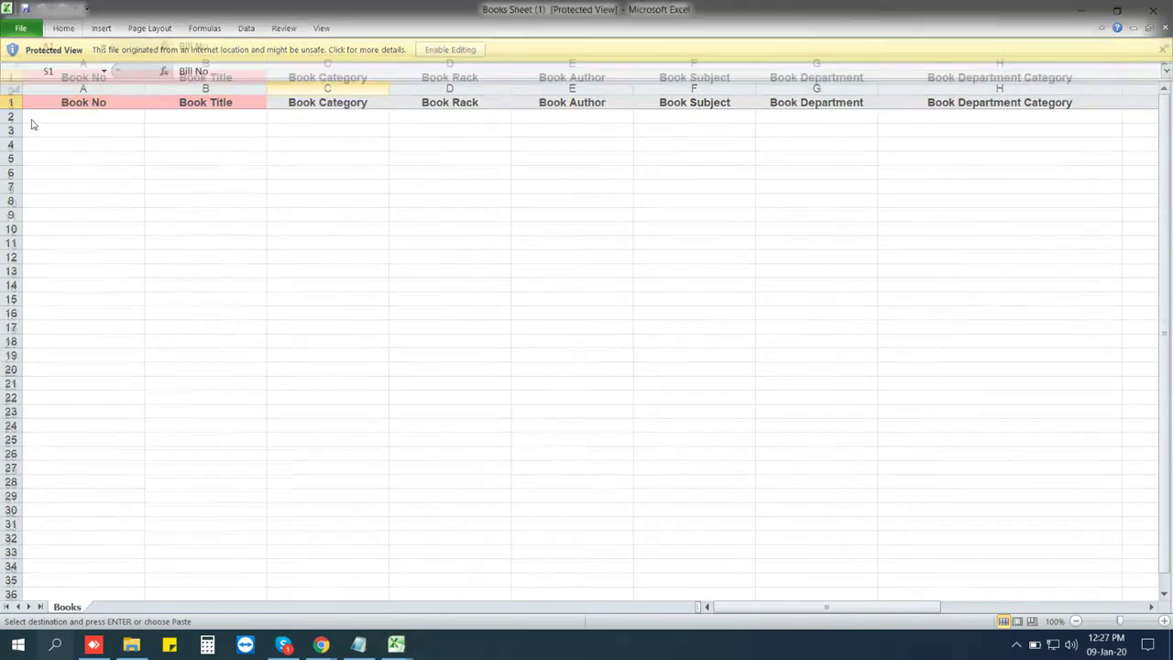
Look through the column headings of the import sheet from Book No to Bill No, noting the required ones.
left_click(194, 146)
key("Right")
key("Right")
key("Right")
key("Right")
key("Right")
key("Right")
key("Right")
key("Right")
key("Right")
key("Right")
key("Right")
key("Right")
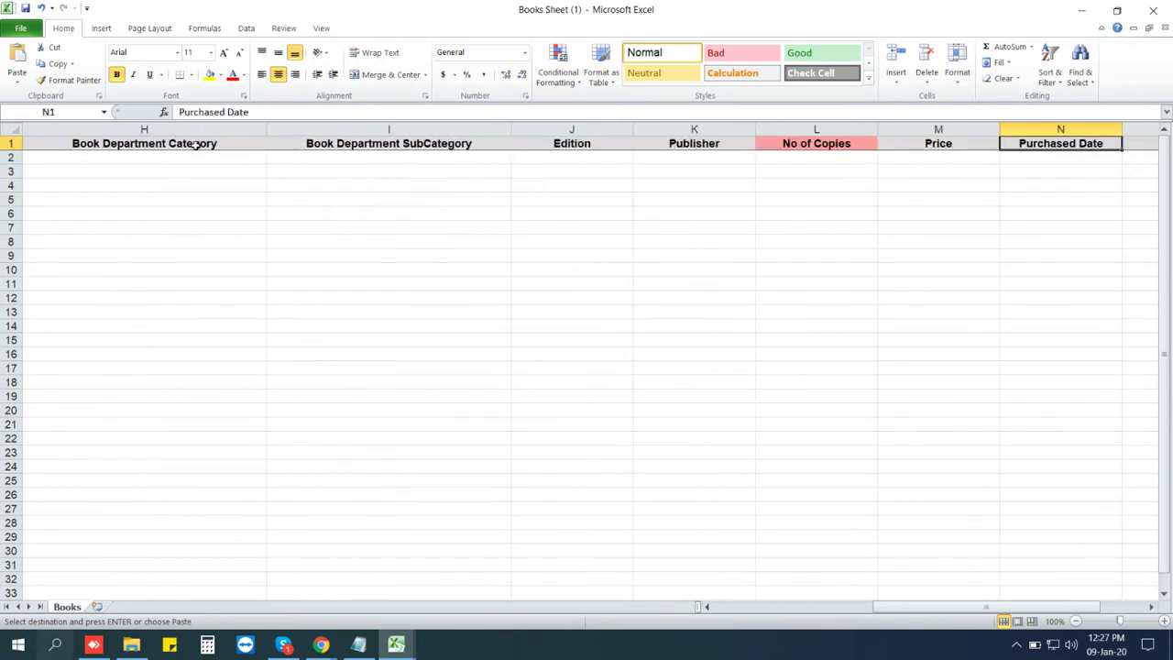
key("Left")
key("Left")
key("Right")
key("Right")
key("Right")
key("Right")
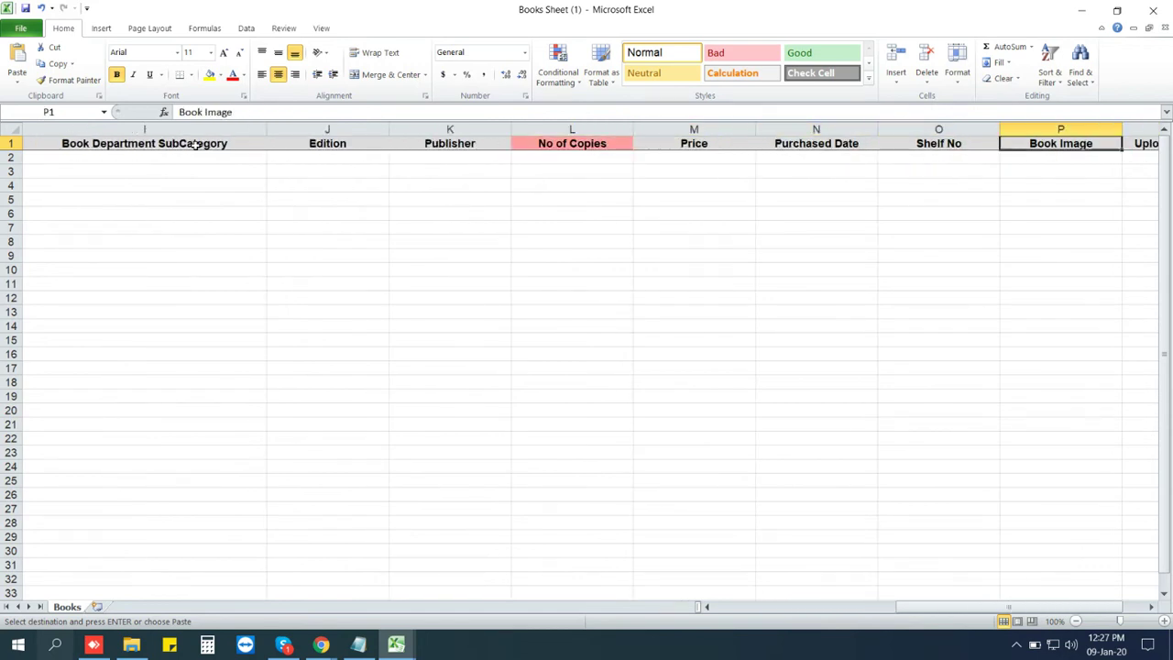
key("Right")
key("Right")
key("Right")
key("Left")
key("Left")
key("Left")
key("Left")
key("Home")
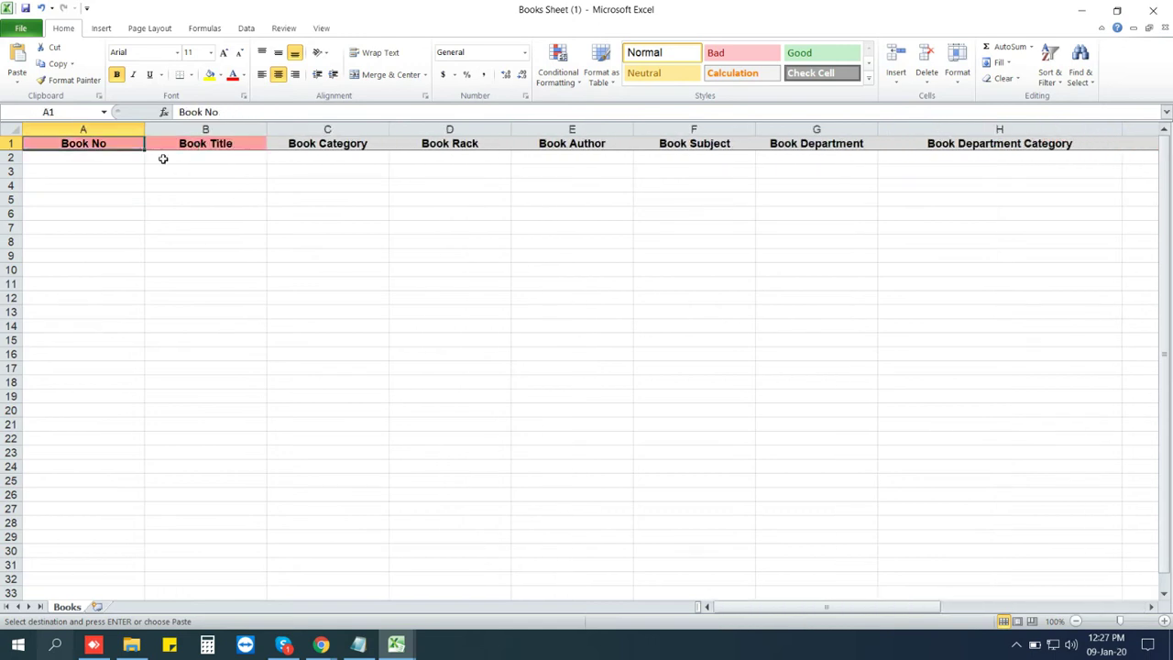
Copy the serial numbers 2 to 90 from the Library Books workbook into the Book No column of Books Sheet (1), starting at A2.
left_click(104, 158)
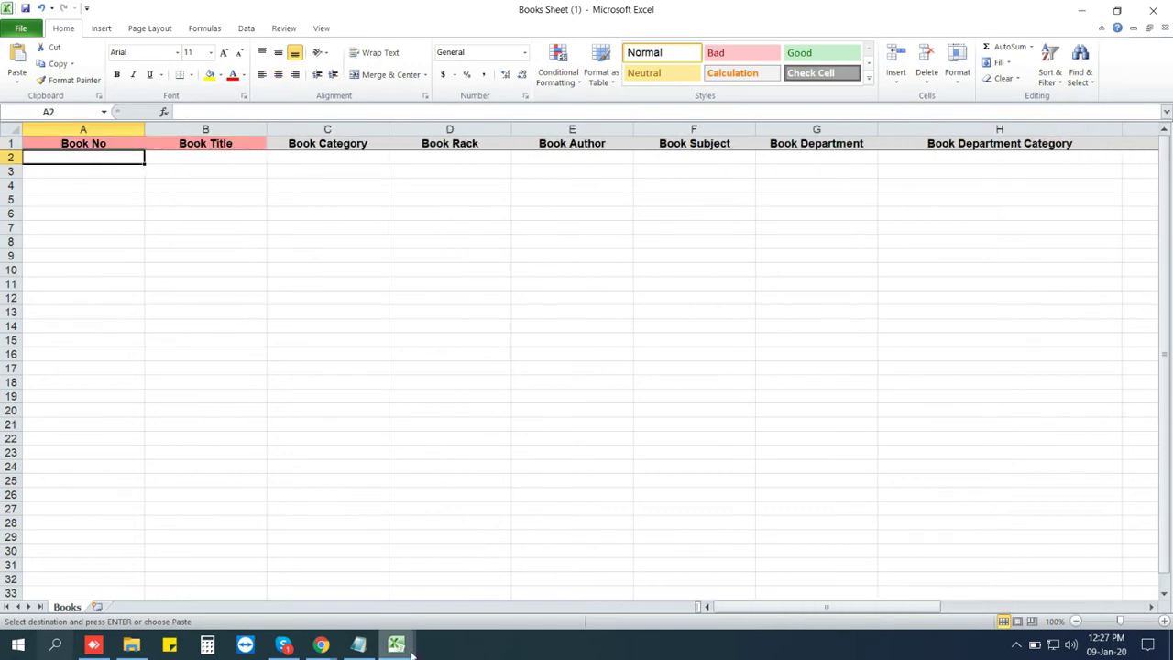
mouse_move(398, 647)
left_click(307, 591)
key("Left")
key("Home")
key("Down")
key("ctrl+shift+Down")
key("ctrl+c")
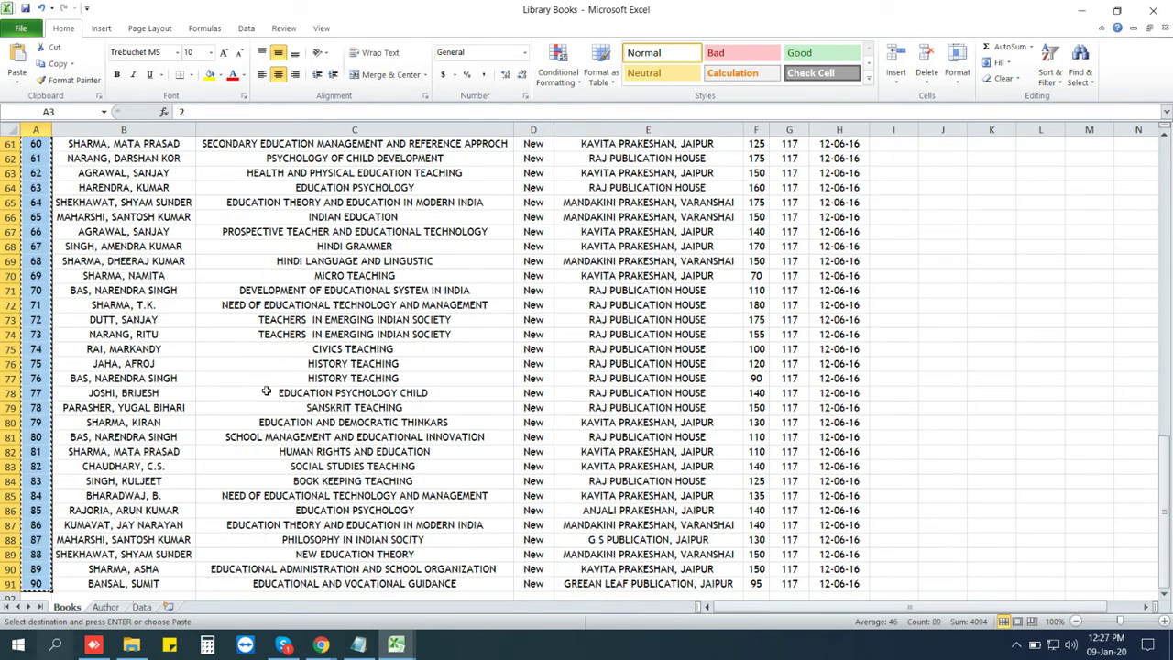
mouse_move(396, 646)
left_click(477, 513)
key("ctrl+v")
left_click(96, 157)
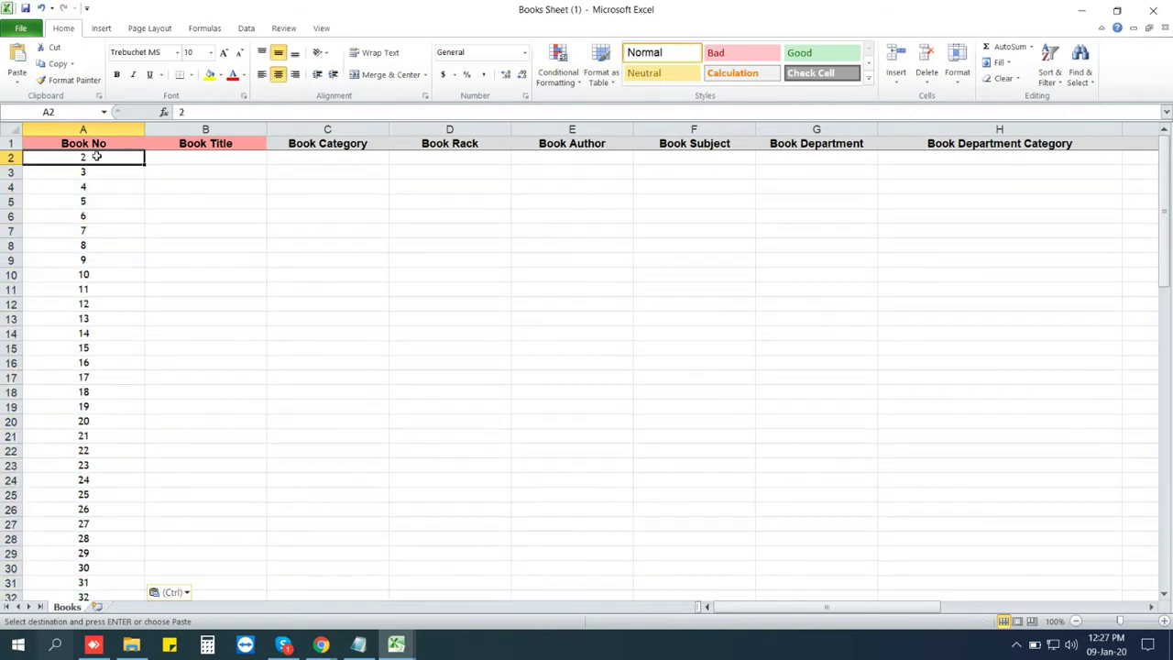
Copy all titles from Quantitative Techniques downward in Library Books into the Book Title column of Books Sheet (1), starting at B2.
left_click(188, 159)
mouse_move(396, 645)
left_click(303, 571)
scroll(243, 224, "up", 20)
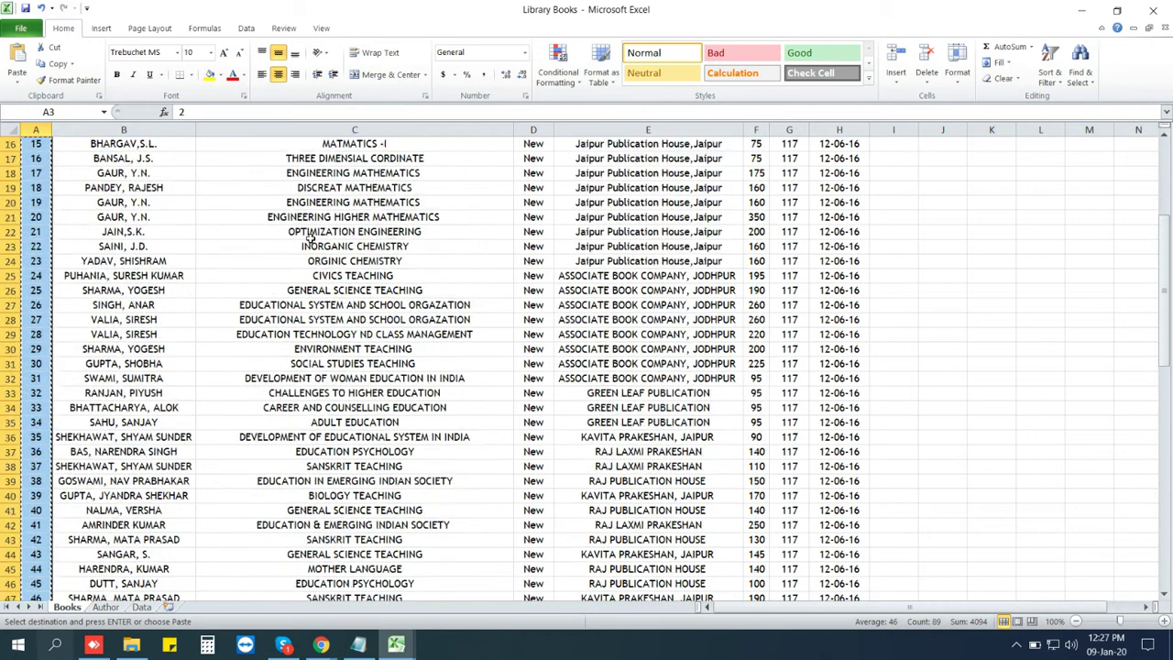
left_click(278, 173)
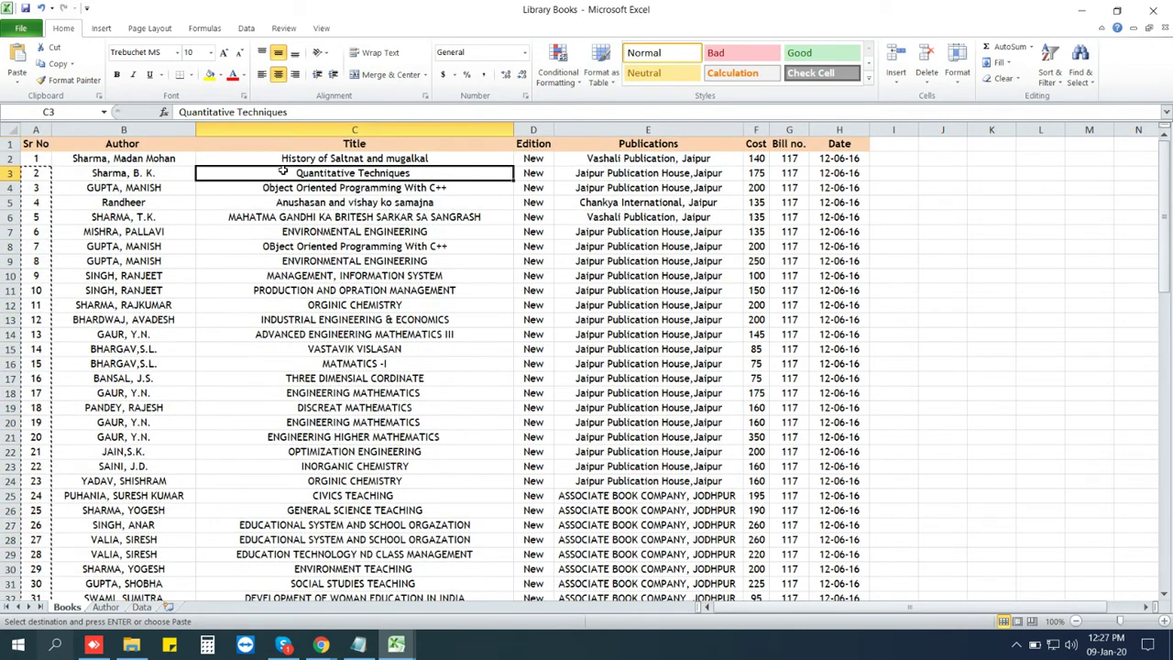
key("ctrl+shift+Down")
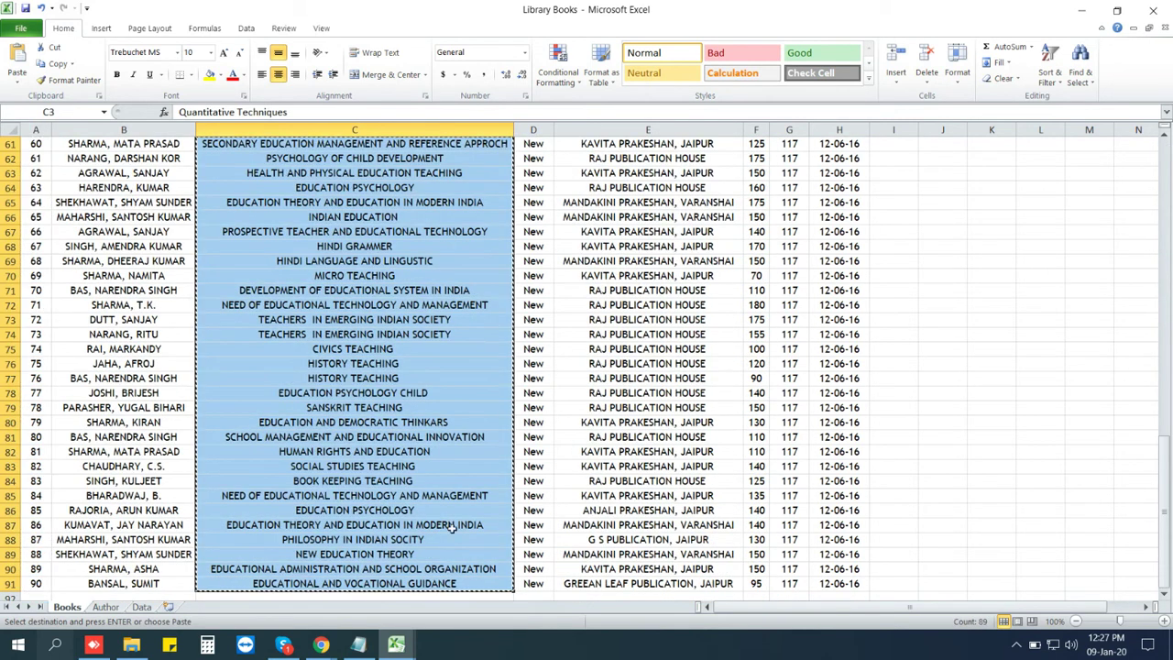
key("ctrl+c")
scroll(415, 421, "up", 11)
mouse_move(396, 644)
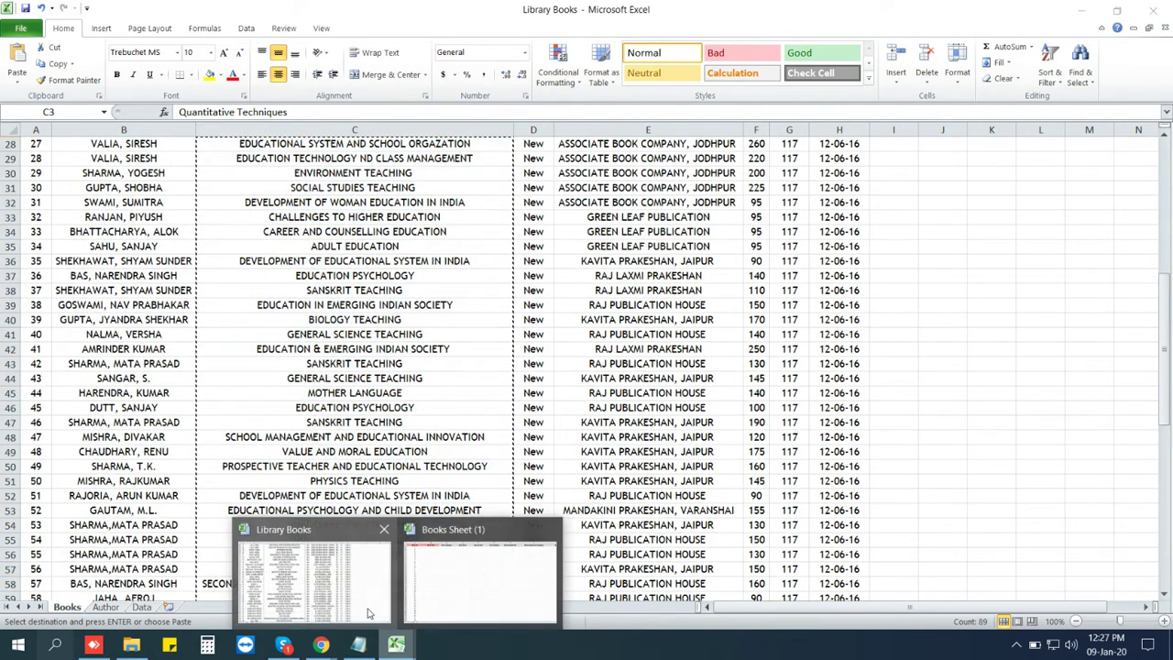
left_click(463, 587)
key("ctrl+v")
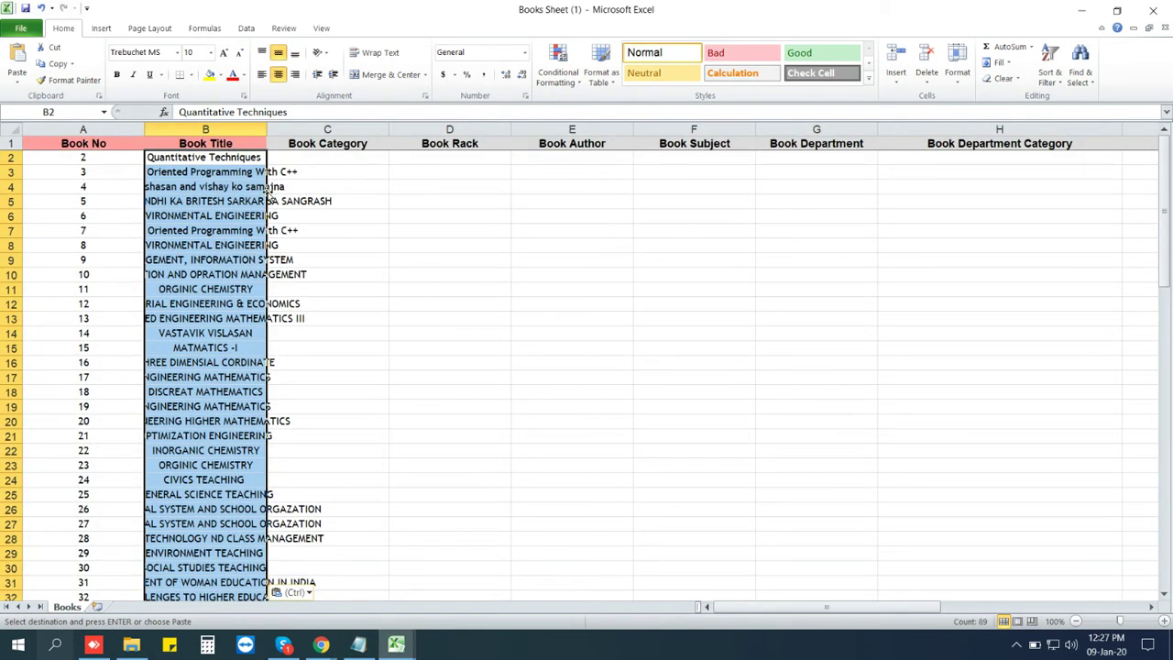
Enter 10 as the number of copies for the first book, in cell L2 of the import sheet.
key("Tab")
key("Tab")
left_click(255, 158)
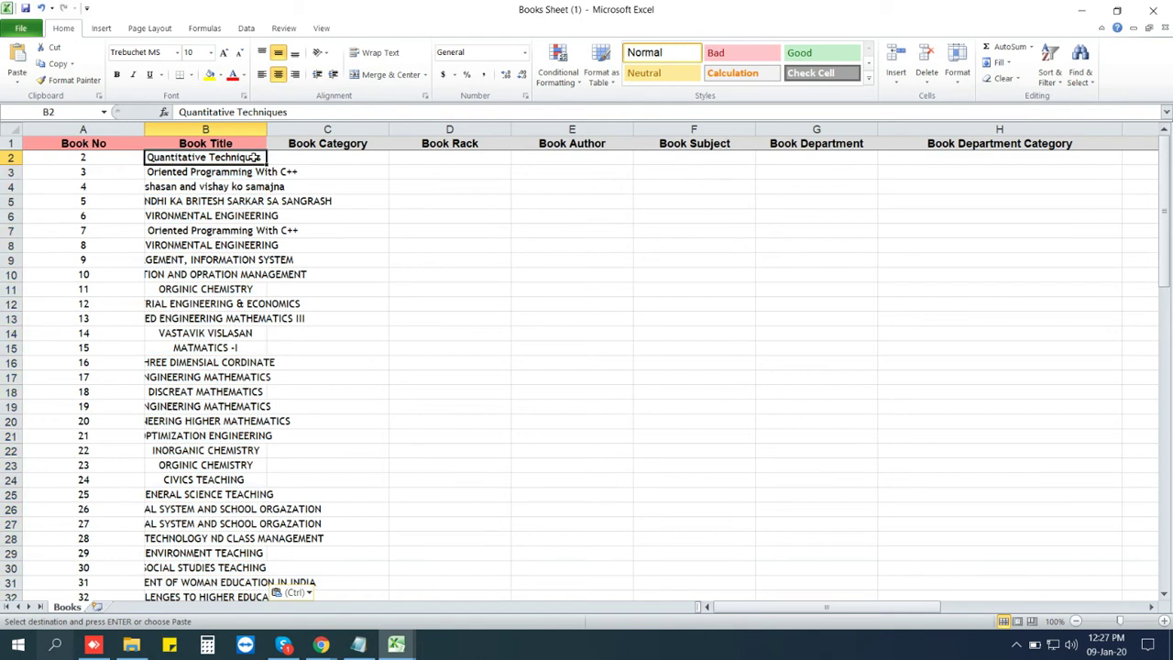
key("Tab")
key("Tab")
key("Tab")
key("Tab")
key("Tab")
key("Tab")
key("Tab")
key("Tab")
key("Tab")
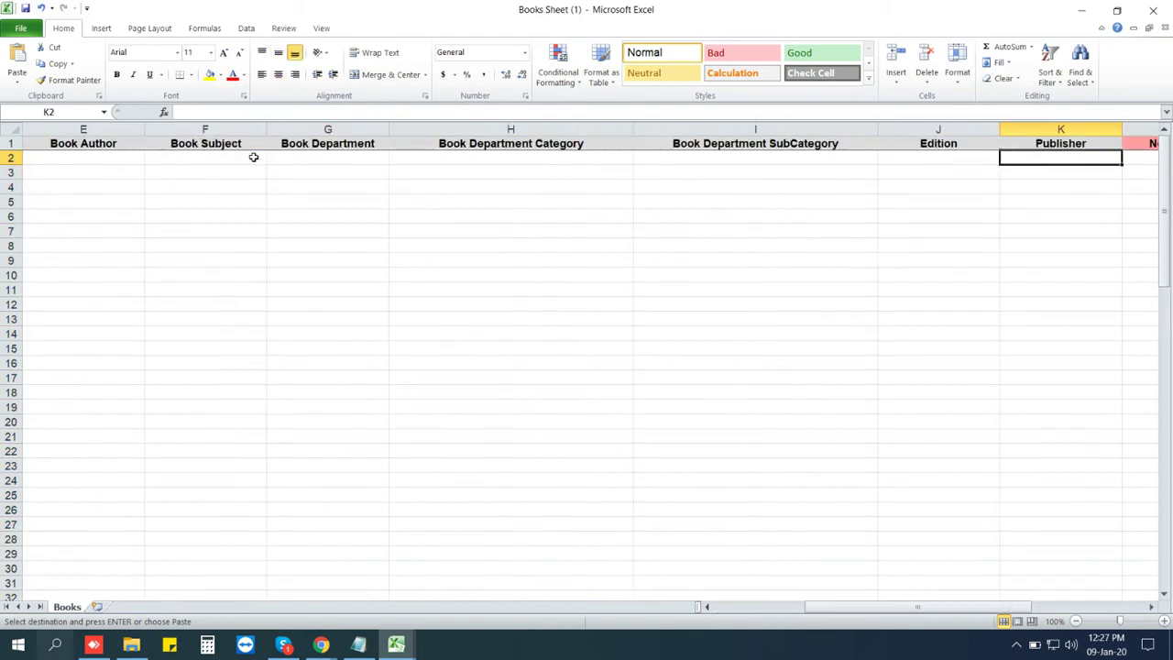
key("Tab")
type("10")
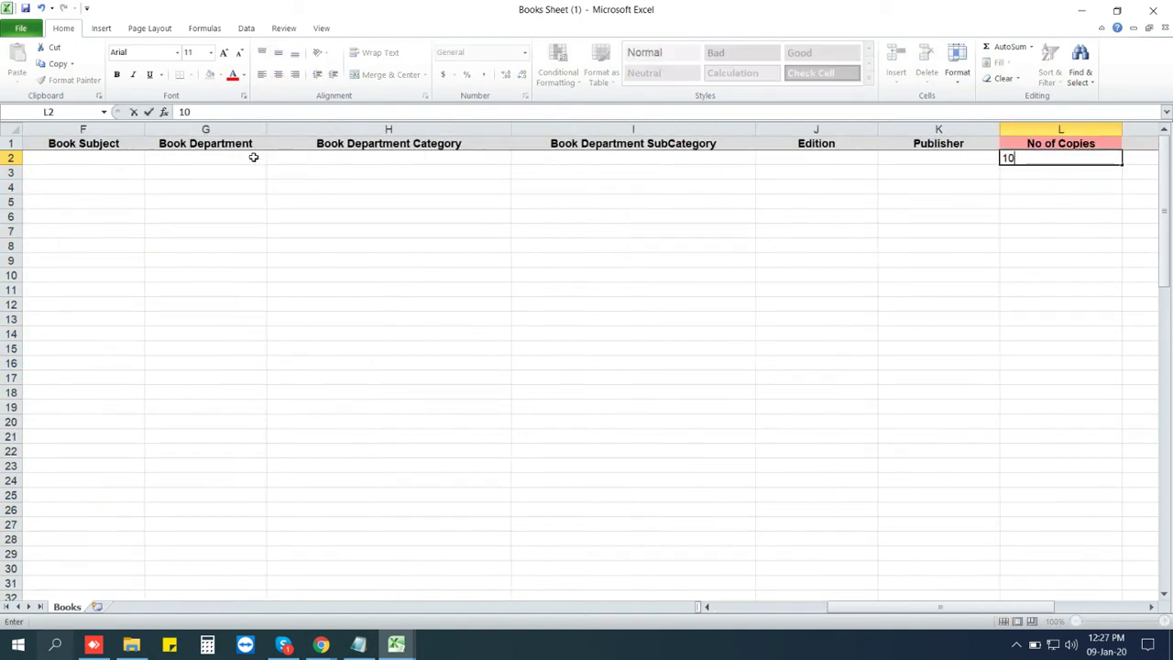
key("Return")
key("ctrl+z")
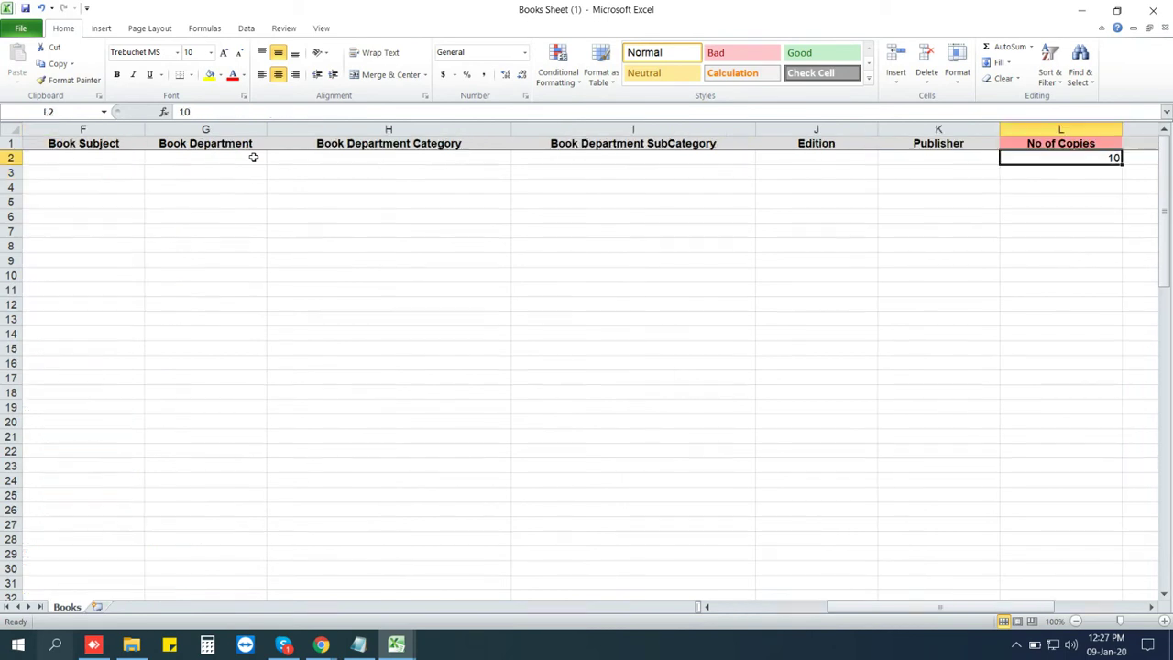
Copy the number of copies in L2 down the No of Copies column to row 90.
key("ctrl+c")
key("ctrl+Left")
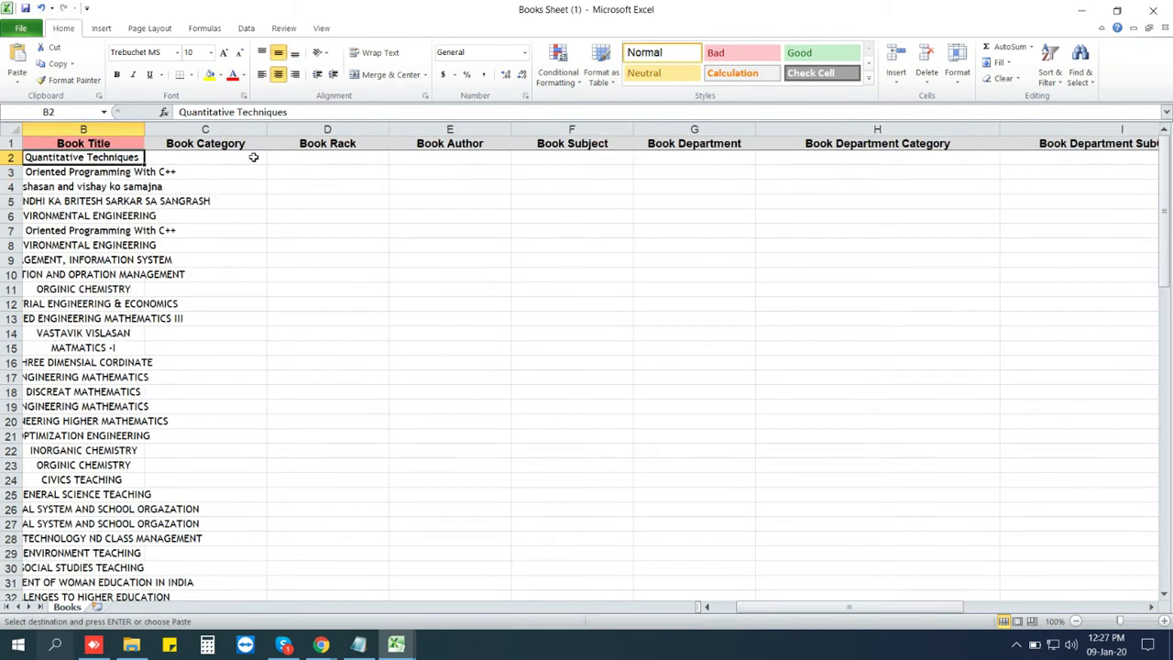
key("ctrl+Down")
key("Right")
key("Right")
key("Right")
key("Right")
key("Right")
key("Right")
key("Right")
key("Right")
key("Right")
key("Right")
key("Right")
key("Right")
key("Right")
key("Right")
key("Right")
key("Right")
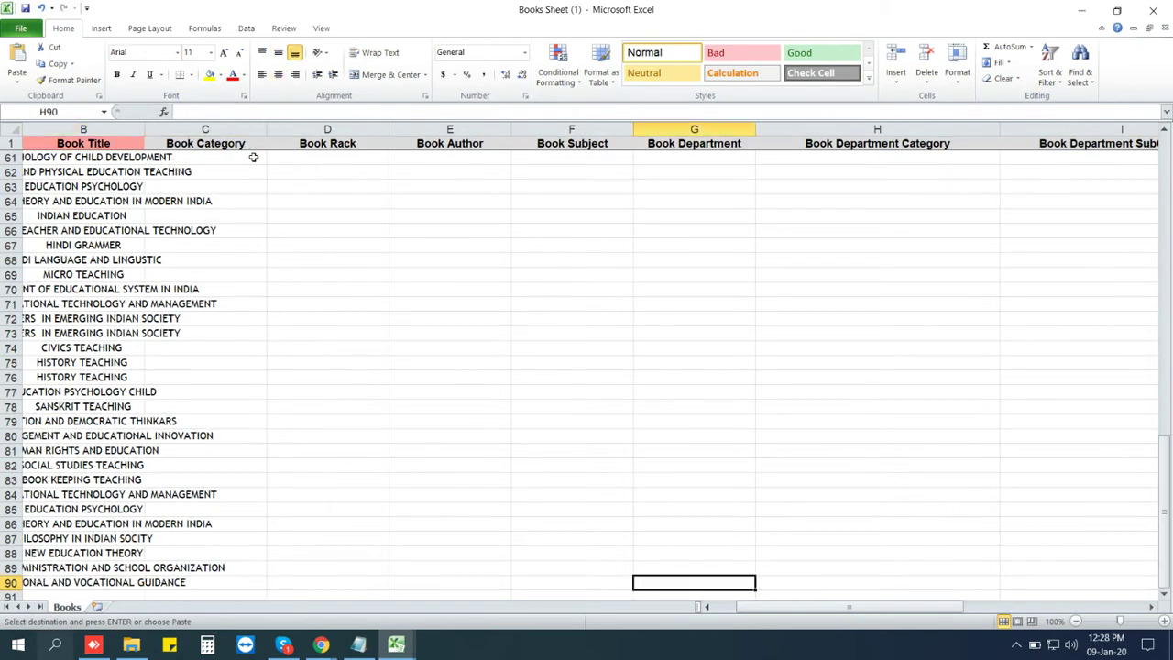
key("Left")
key("Left")
key("Left")
key("Left")
key("Left")
key("Left")
key("ctrl+shift+Up")
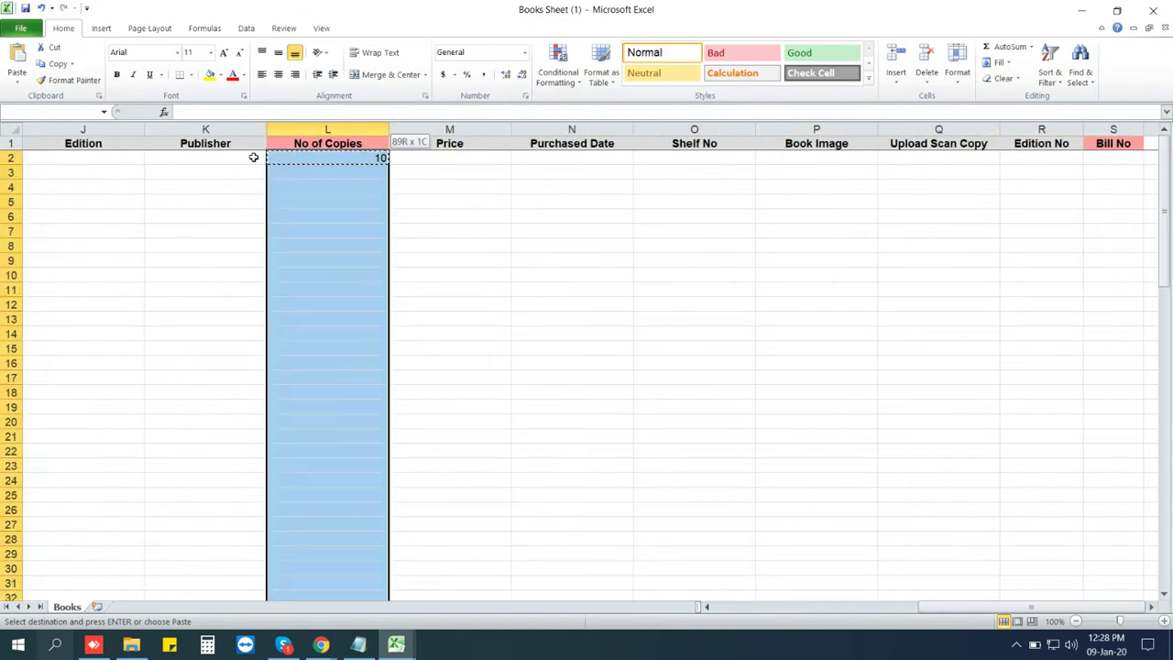
key("ctrl+v")
key("Up")
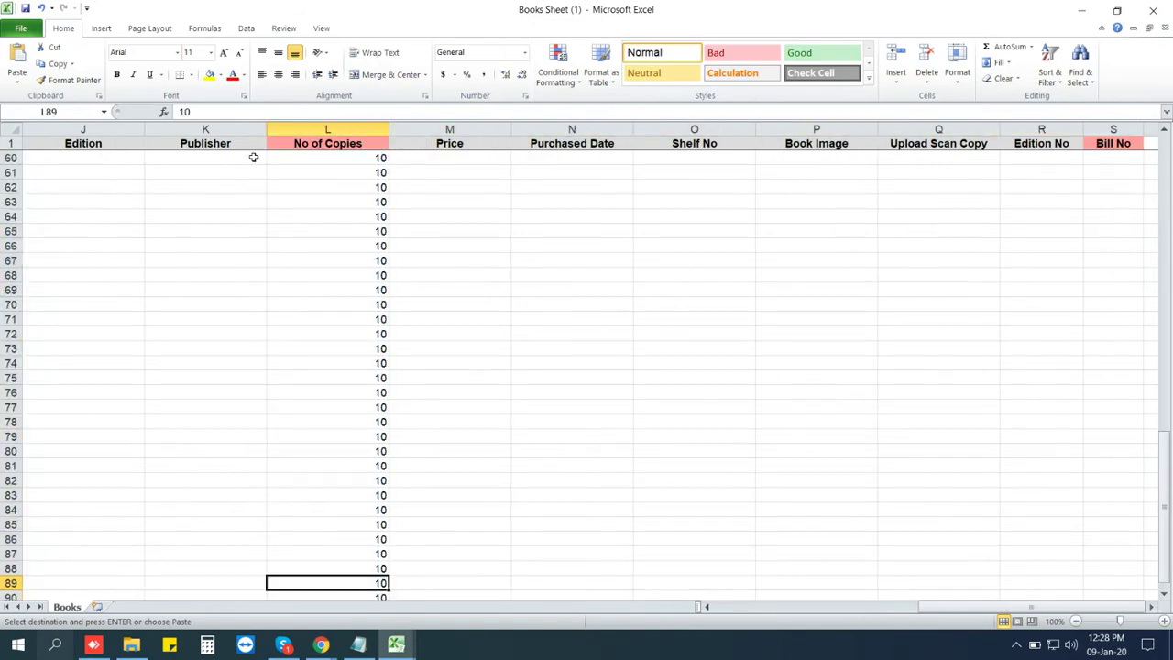
Copy all bill numbers from G3 downward in Library Books into the Edition No column of Books Sheet (1), starting at R2.
key("ctrl+Up")
key("Right")
key("Right")
key("Right")
key("Right")
key("Right")
key("Right")
key("Right")
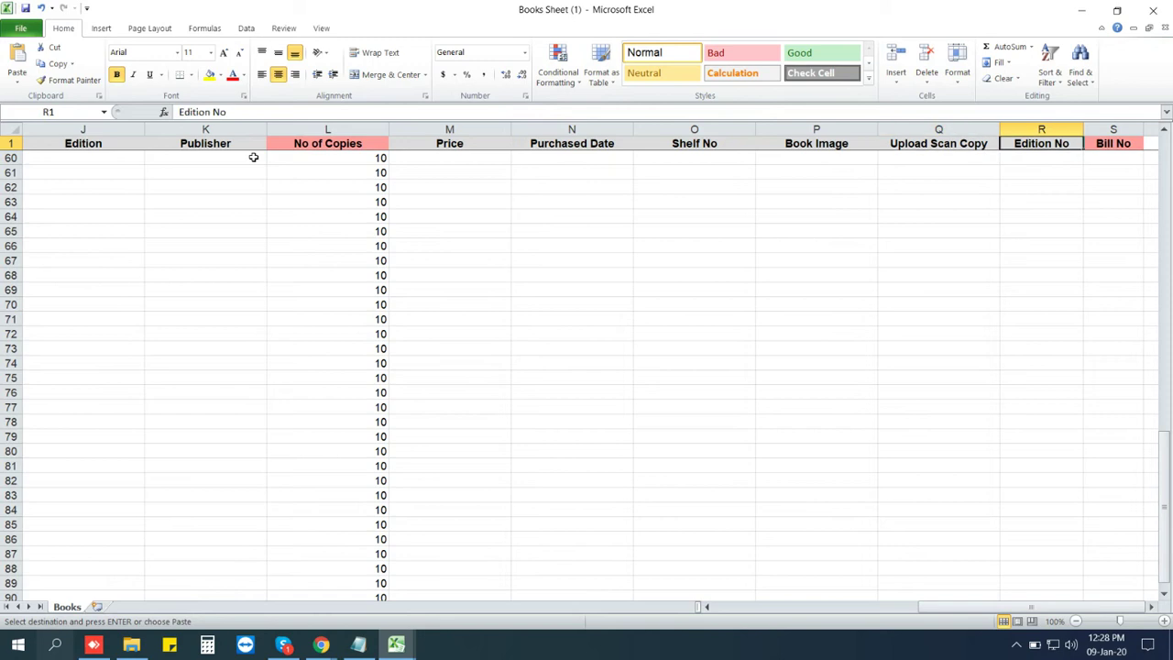
key("Down")
key("Left")
key("Up")
key("Escape")
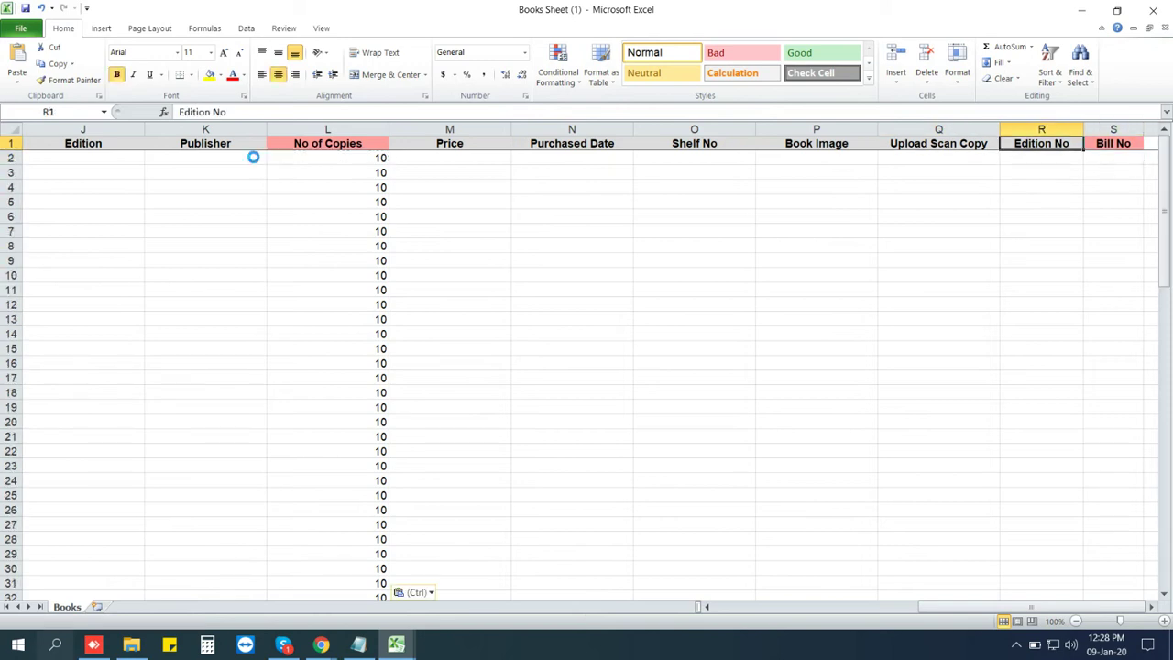
mouse_move(396, 645)
left_click(349, 581)
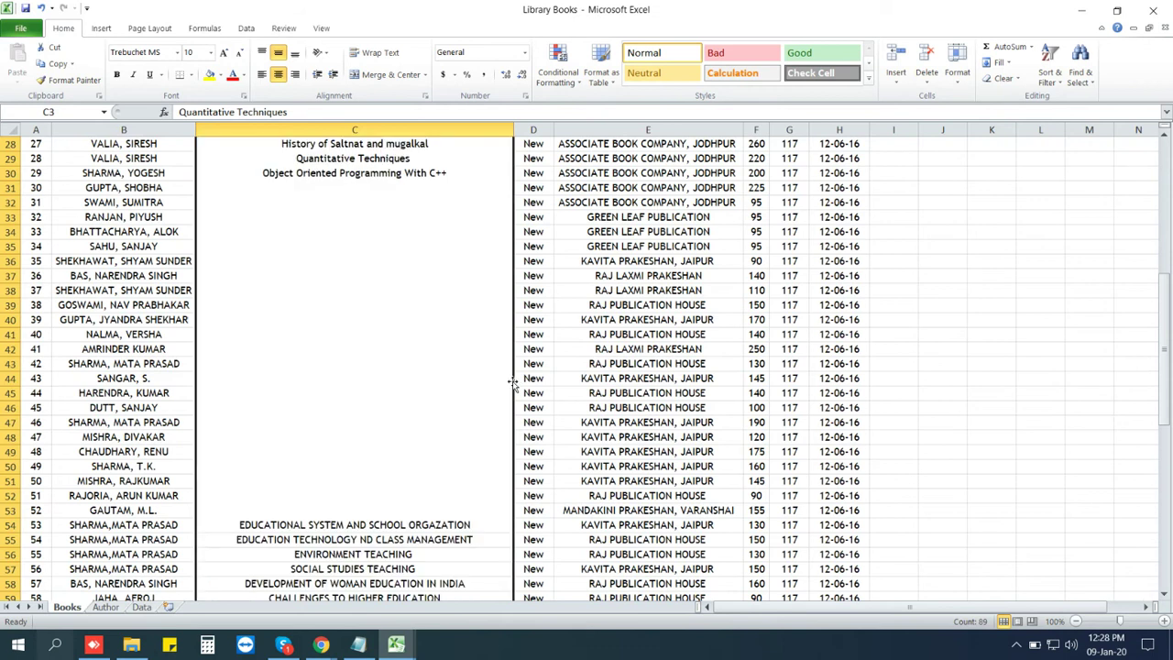
key("Up")
key("Up")
key("Right")
key("Right")
key("Right")
key("Right")
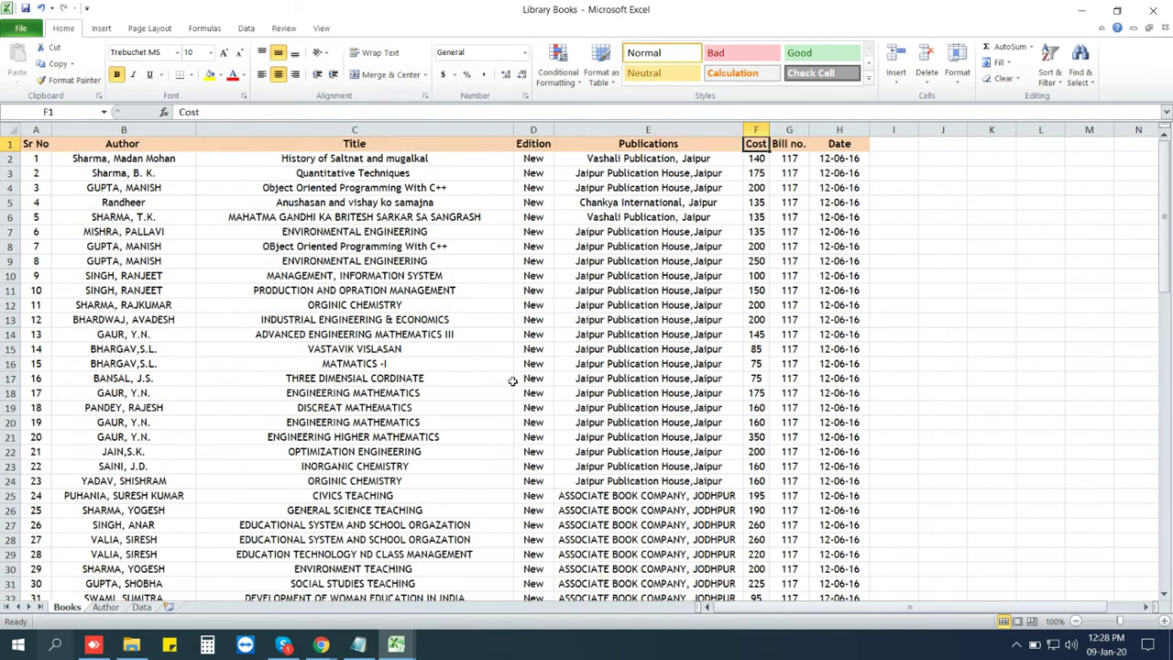
key("Down")
key("Down")
key("ctrl+shift+Down")
key("ctrl+c")
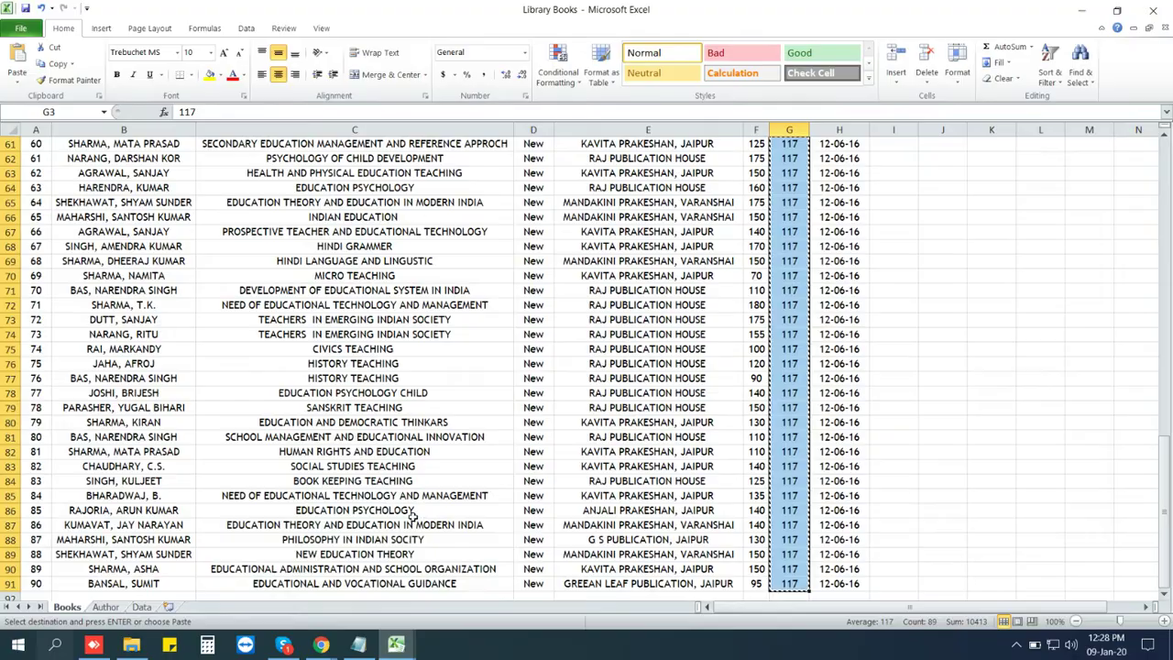
mouse_move(403, 645)
left_click(468, 578)
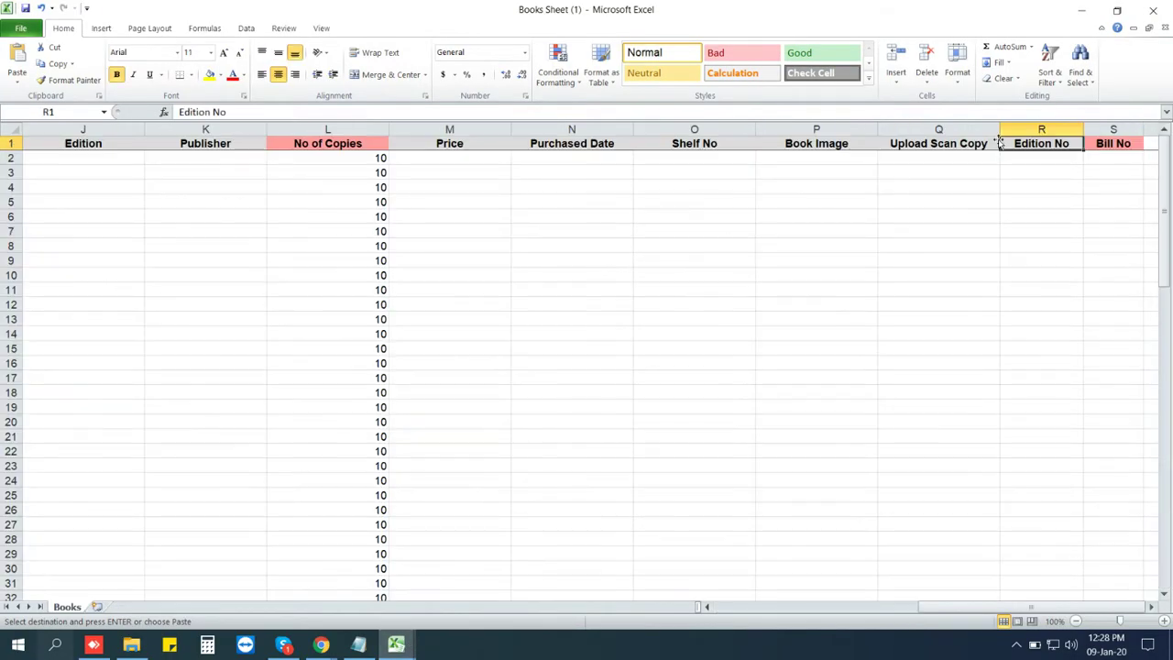
left_click(1043, 158)
key("ctrl+v")
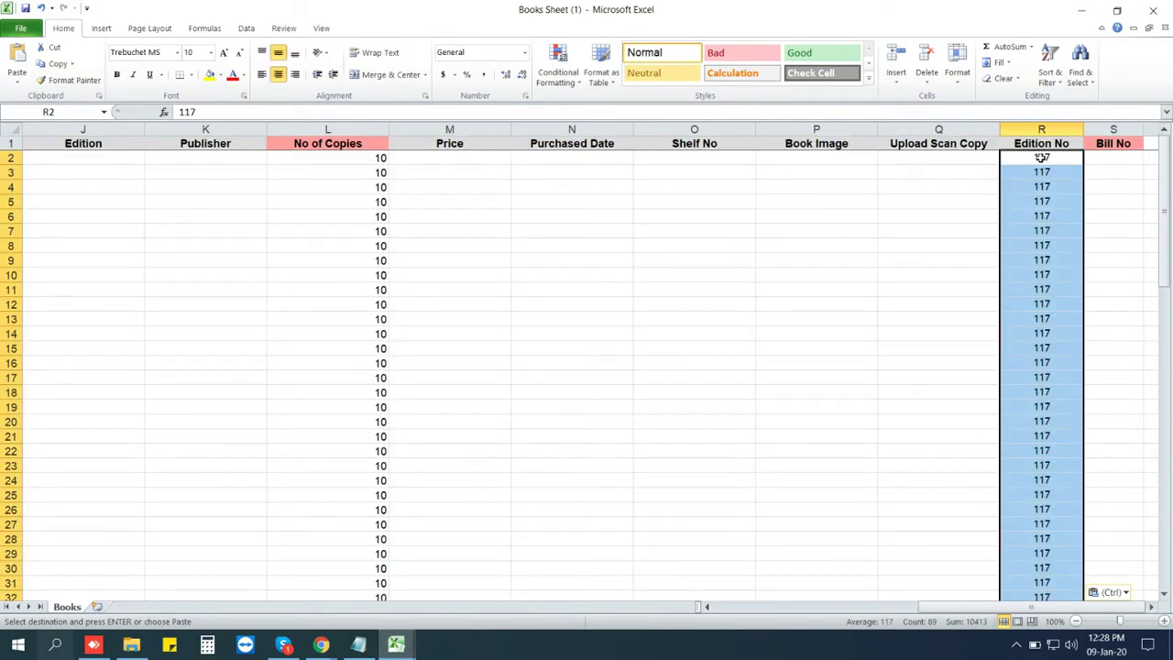
Copy all costs from F3 downward in Library Books into the Price column of Books Sheet (1), starting at M2.
left_click(958, 157)
left_click(489, 165)
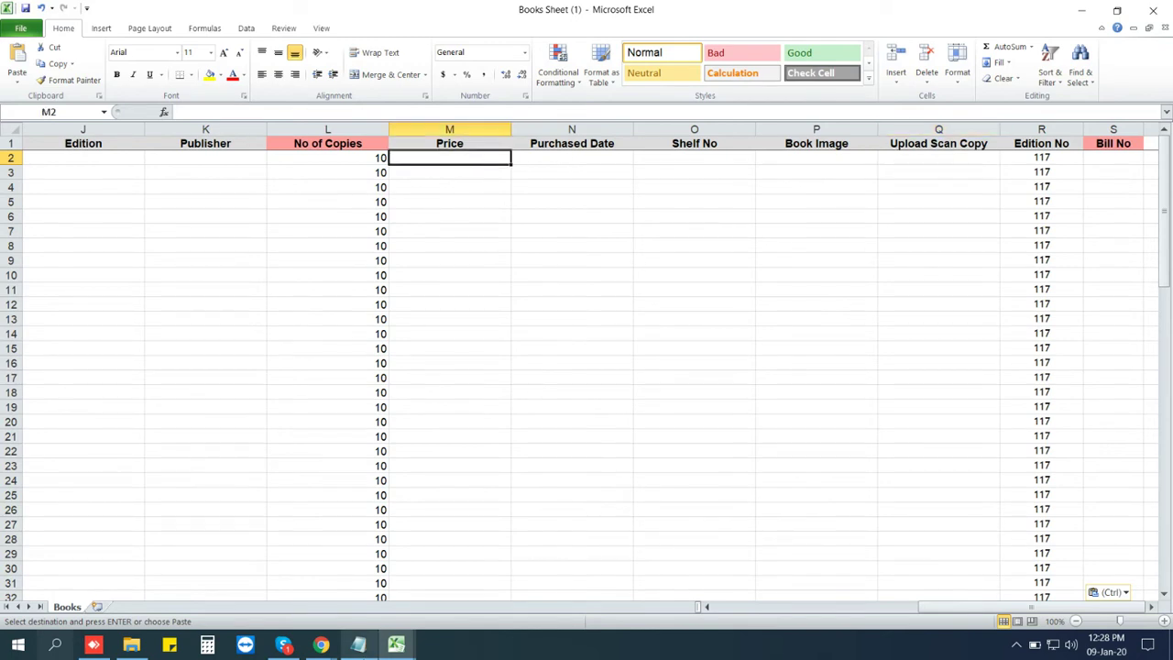
mouse_move(396, 645)
left_click(348, 603)
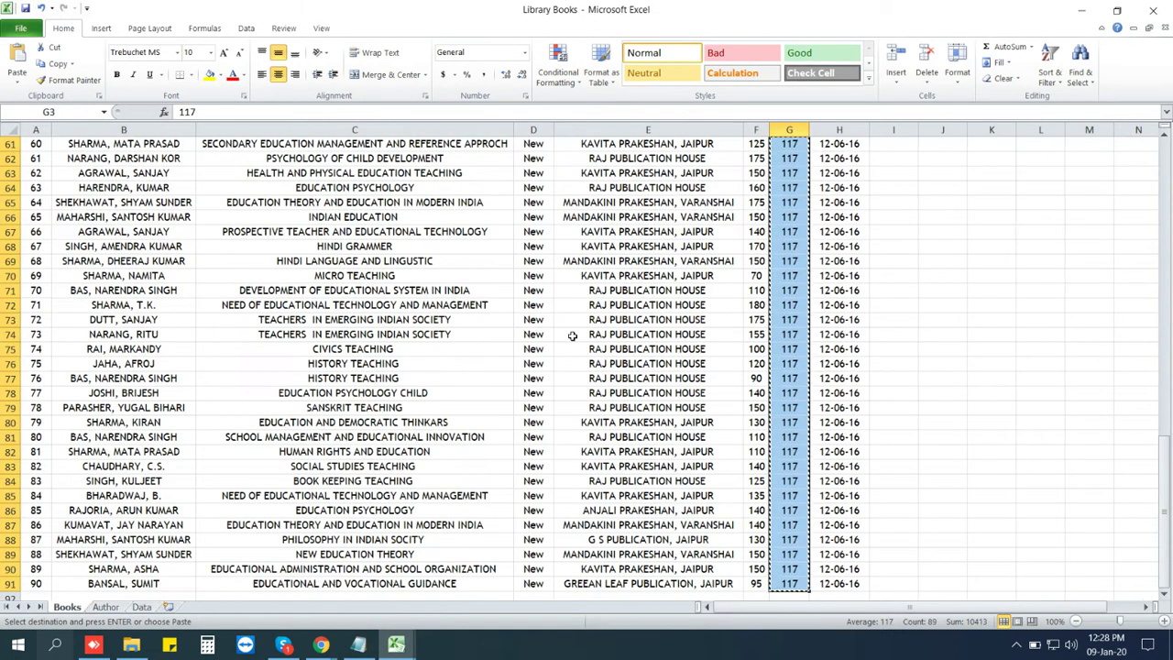
key("Left")
key("Up")
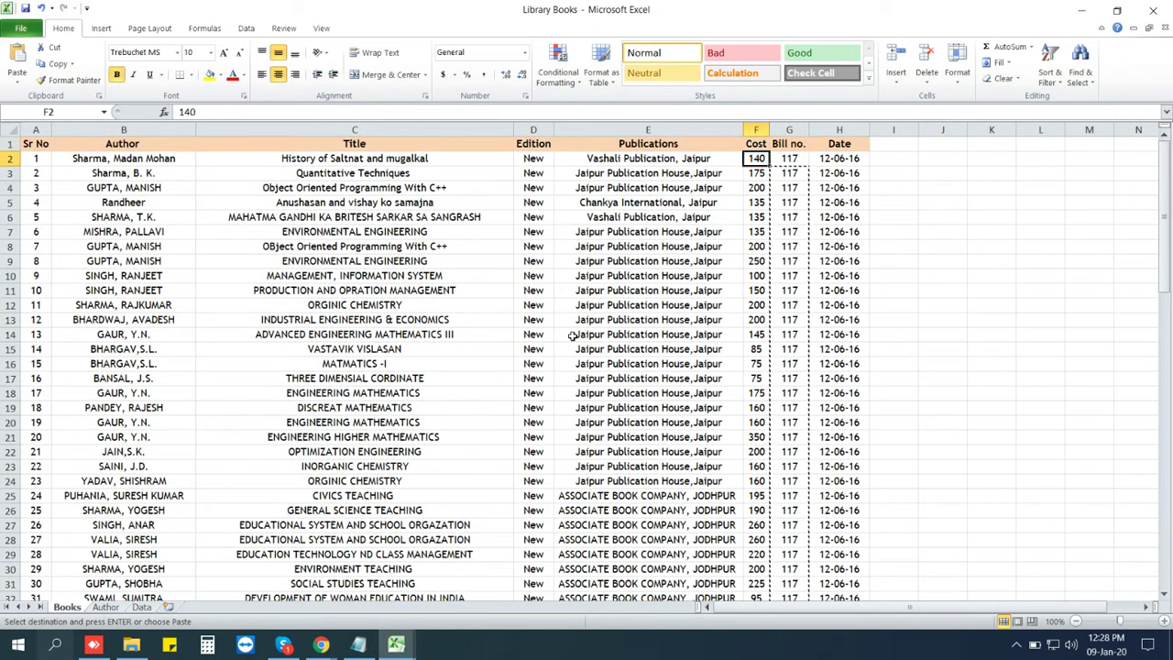
key("Down")
key("Down")
key("ctrl+shift+Down")
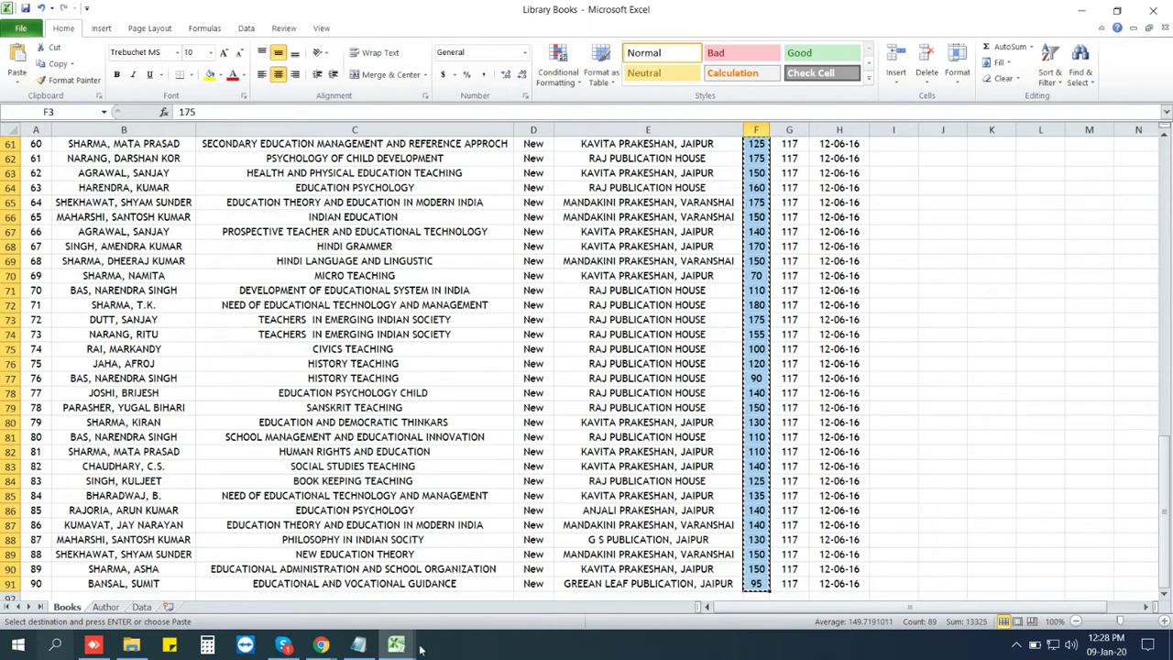
mouse_move(396, 646)
left_click(443, 593)
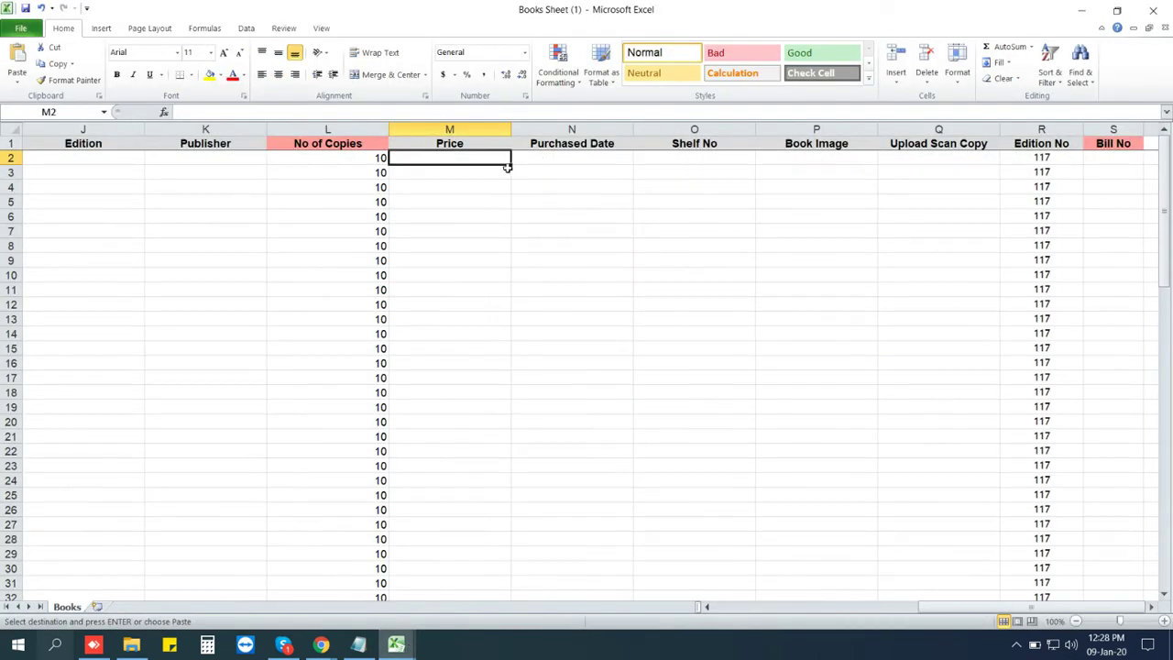
key("ctrl+v")
Enter New as the edition in J2 and fill it down the Edition column for all books.
key("Left")
key("Left")
key("Left")
key("Left")
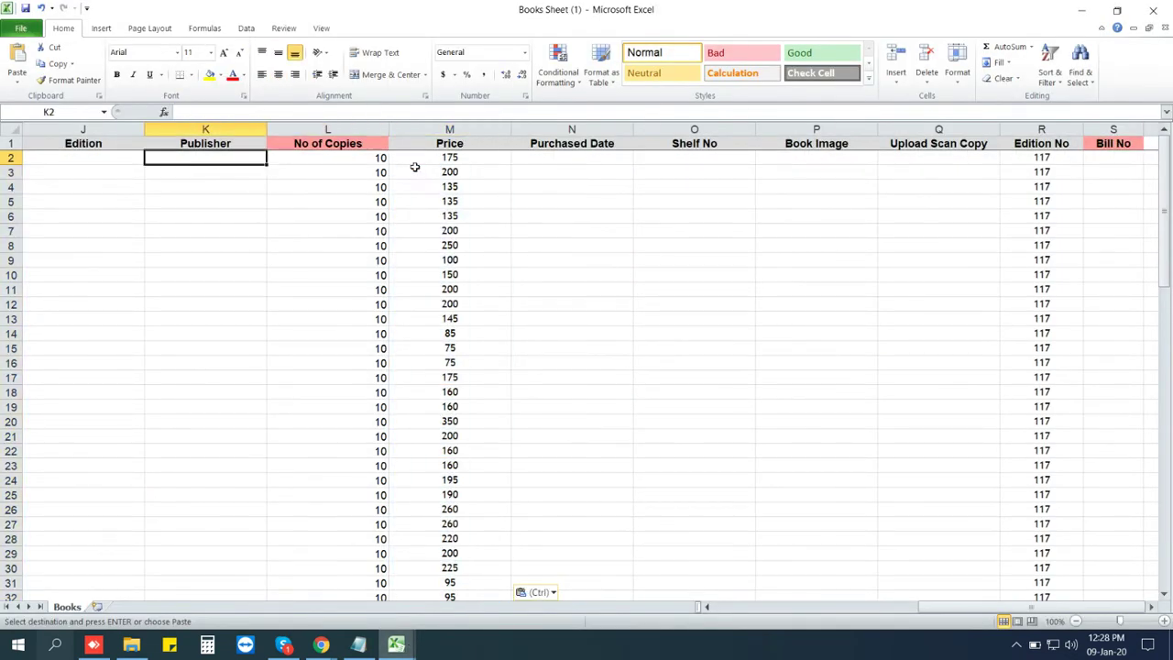
key("Left")
key("Right")
key("Right")
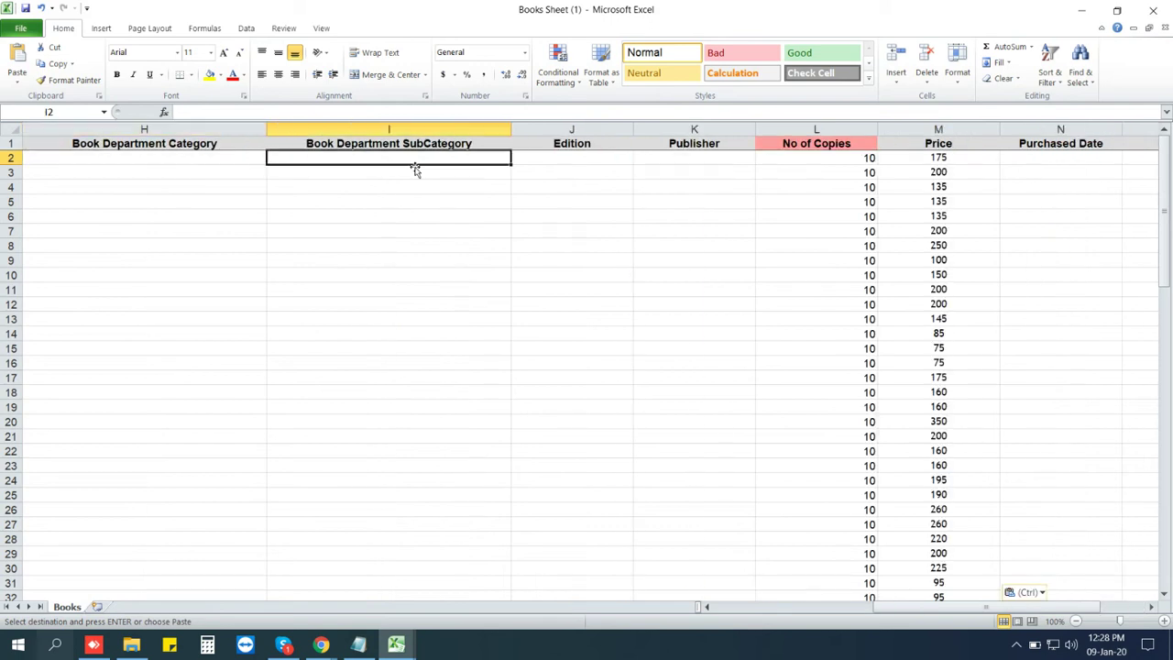
type("New")
key("Return")
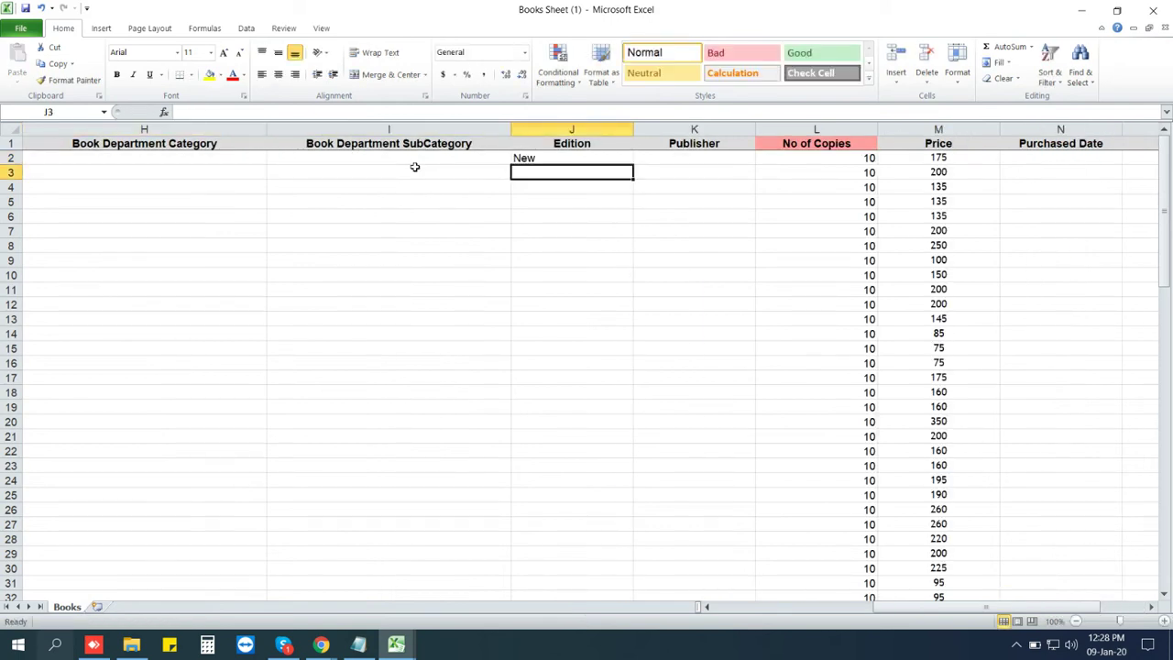
left_click(610, 161)
double_click(633, 161)
Copy all publication names from E3 downward in Library Books into the Publisher column of Books Sheet (1), starting at K2.
left_click(671, 154)
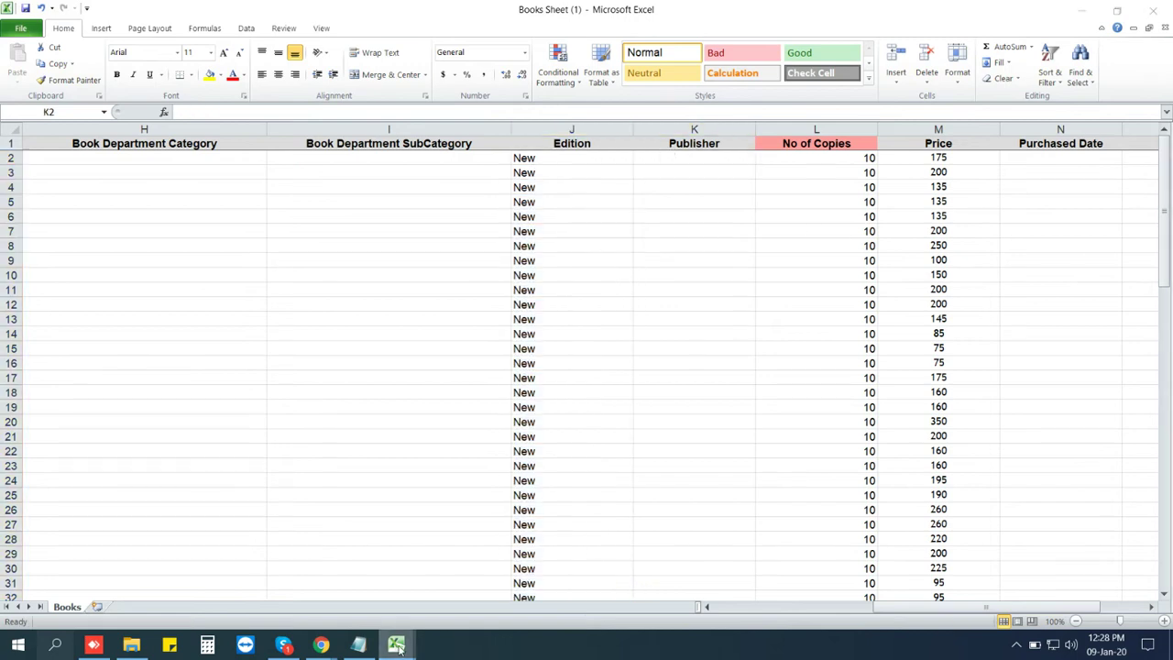
mouse_move(396, 646)
left_click(328, 581)
scroll(526, 325, "up", 10)
key("Up")
key("Up")
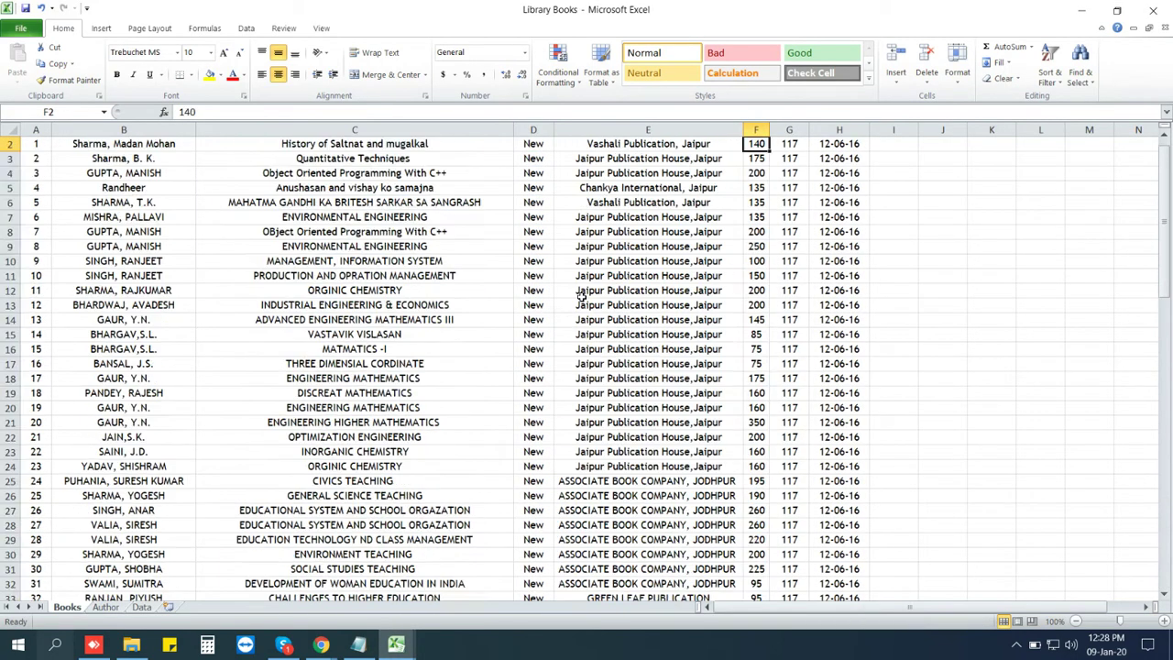
key("Down")
key("Down")
key("Left")
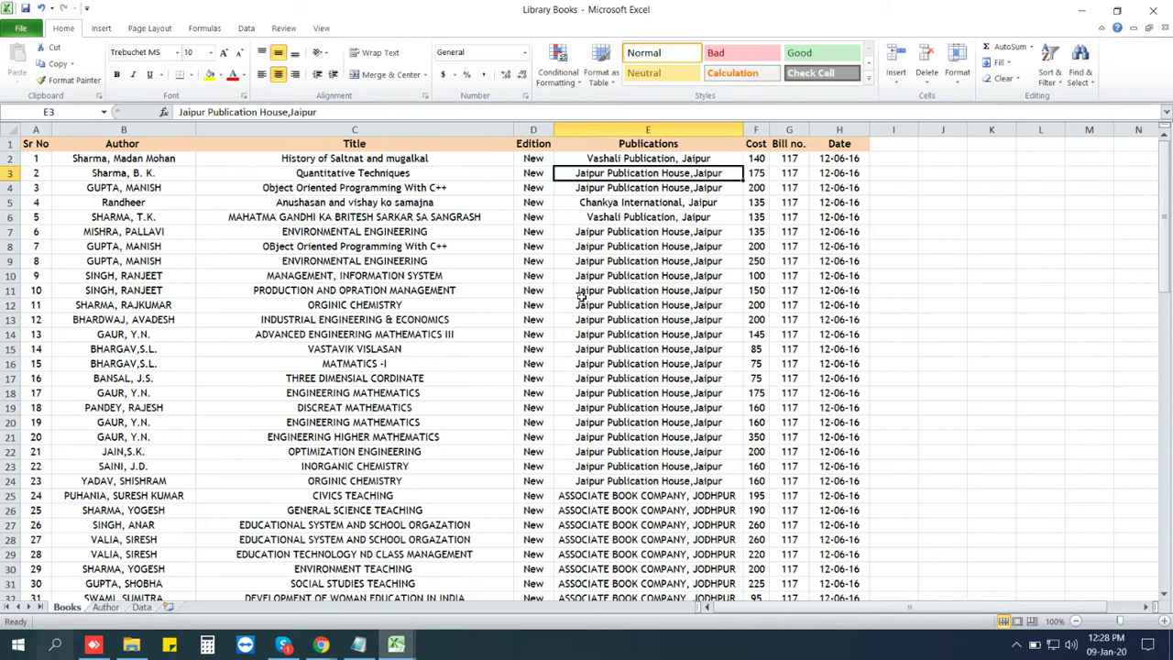
key("ctrl+shift+Down")
key("ctrl+c")
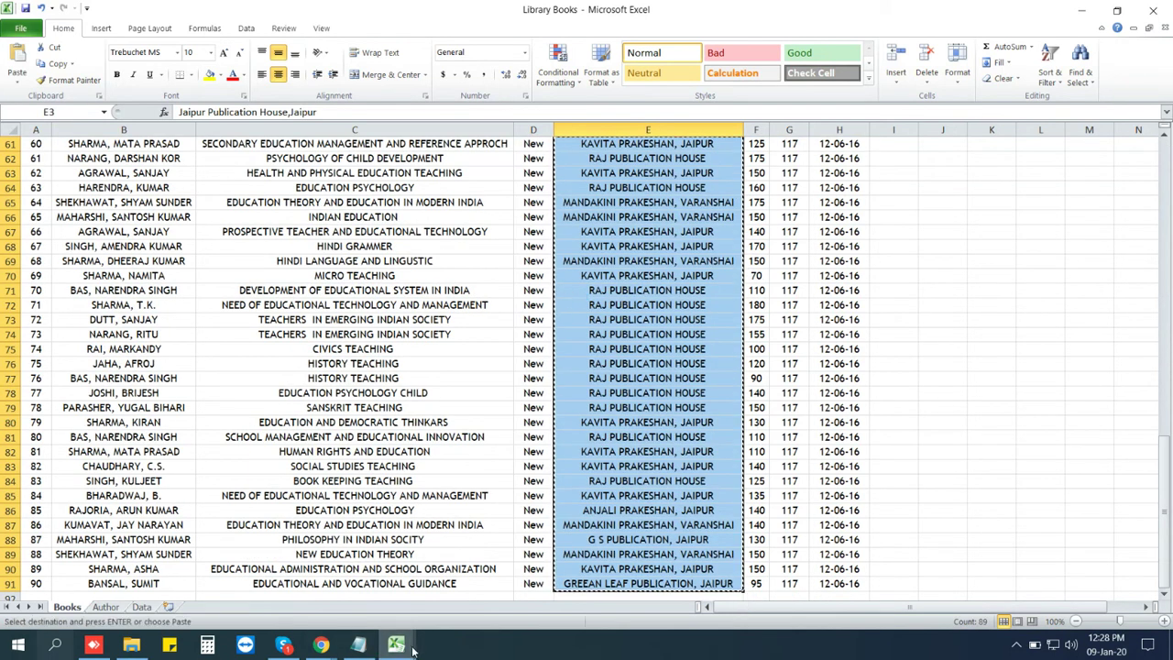
mouse_move(396, 645)
left_click(449, 596)
key("ctrl+v")
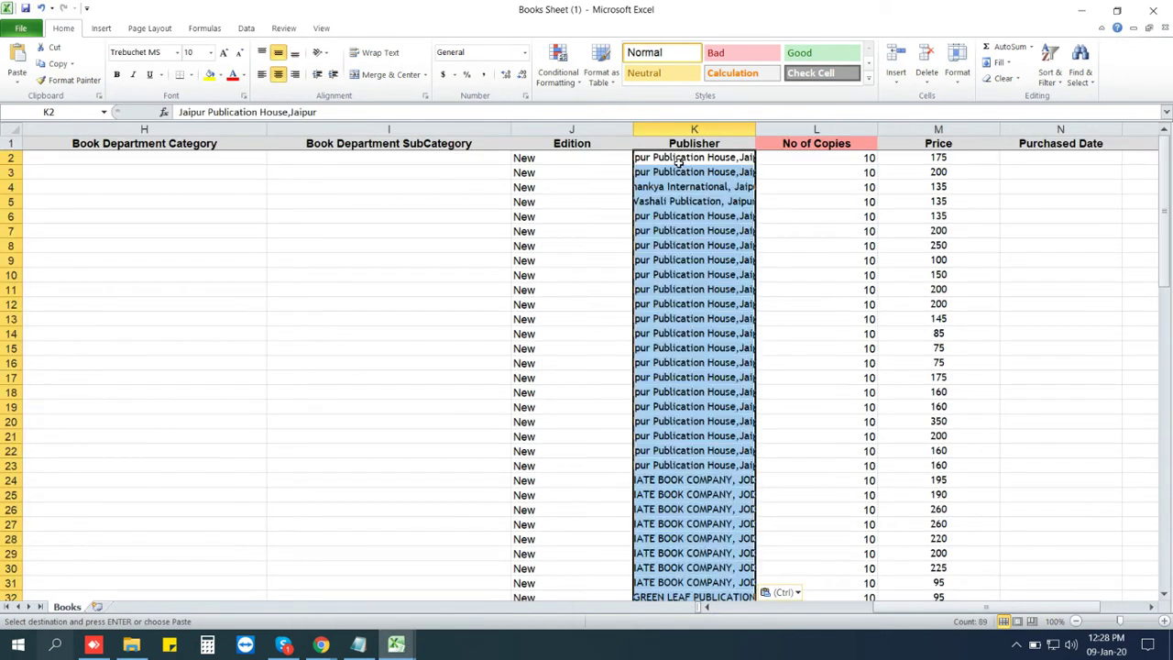
Look back through the import sheet's columns from Publisher to Book No to check which ones are filled.
key("Left")
key("Left")
key("Left")
key("Left")
key("Left")
key("Left")
key("Left")
key("Left")
key("Left")
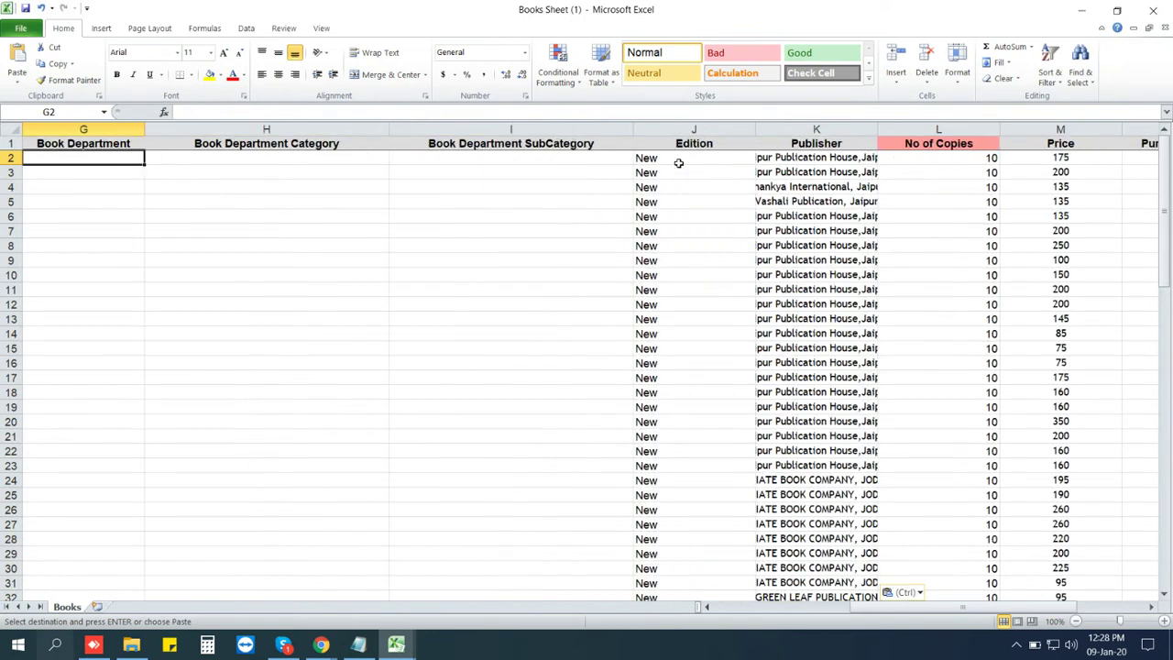
key("Left")
key("Right")
key("Right")
key("Right")
key("Right")
key("Right")
key("Right")
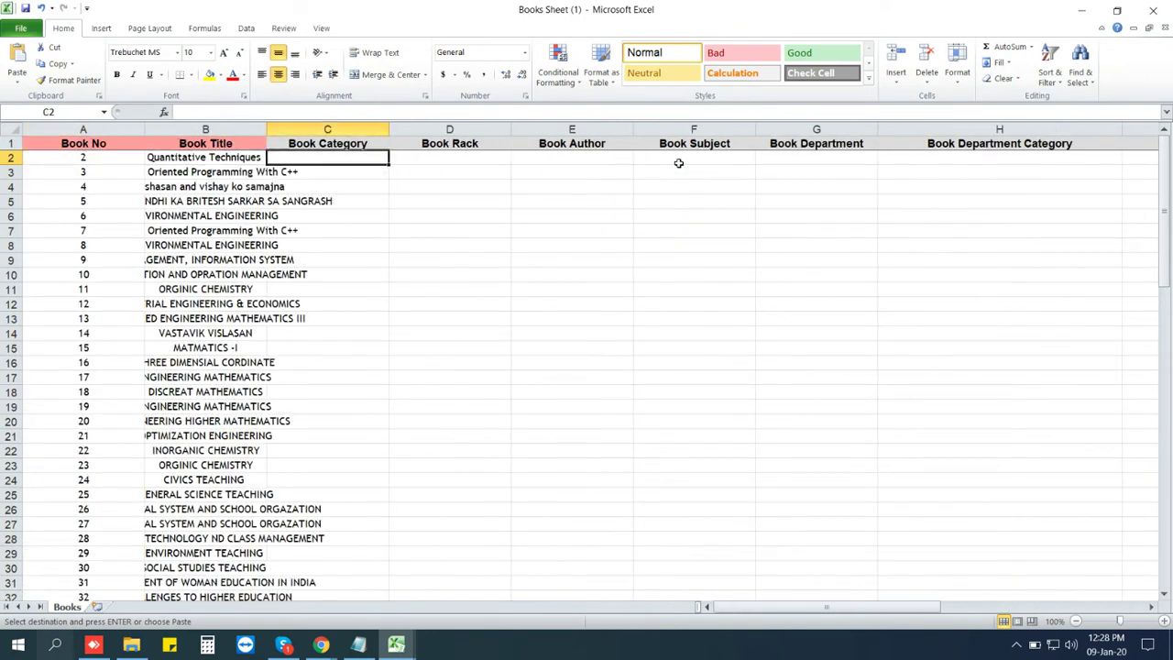
key("Left")
key("Left")
key("Left")
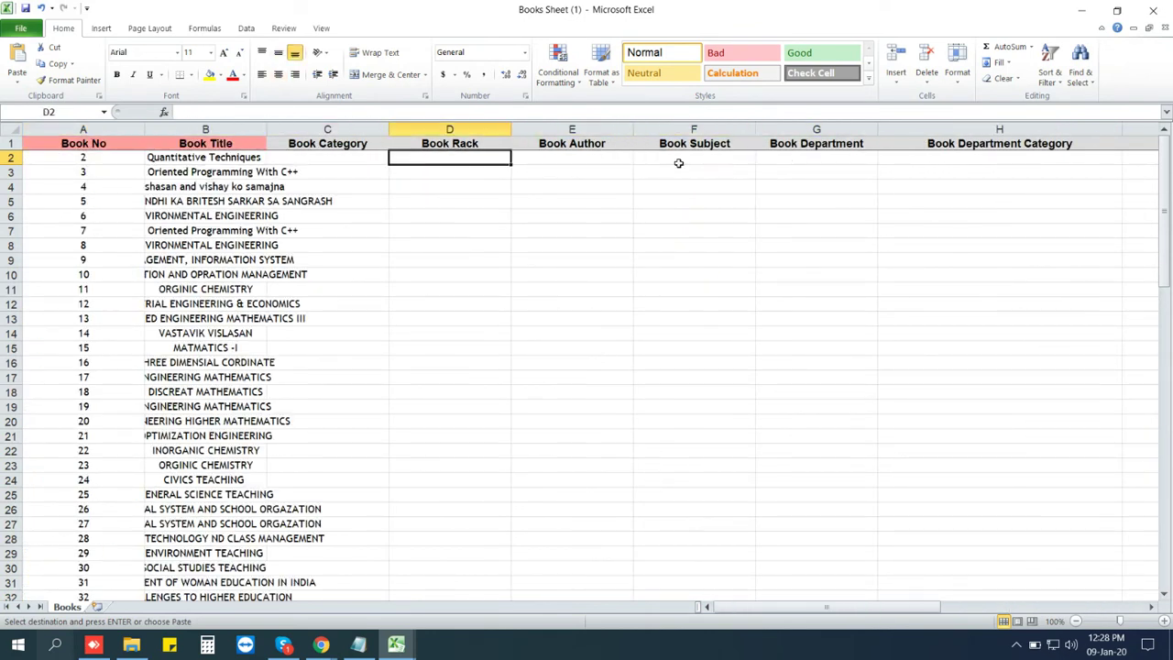
key("Left")
key("Left")
key("Left")
key("Up")
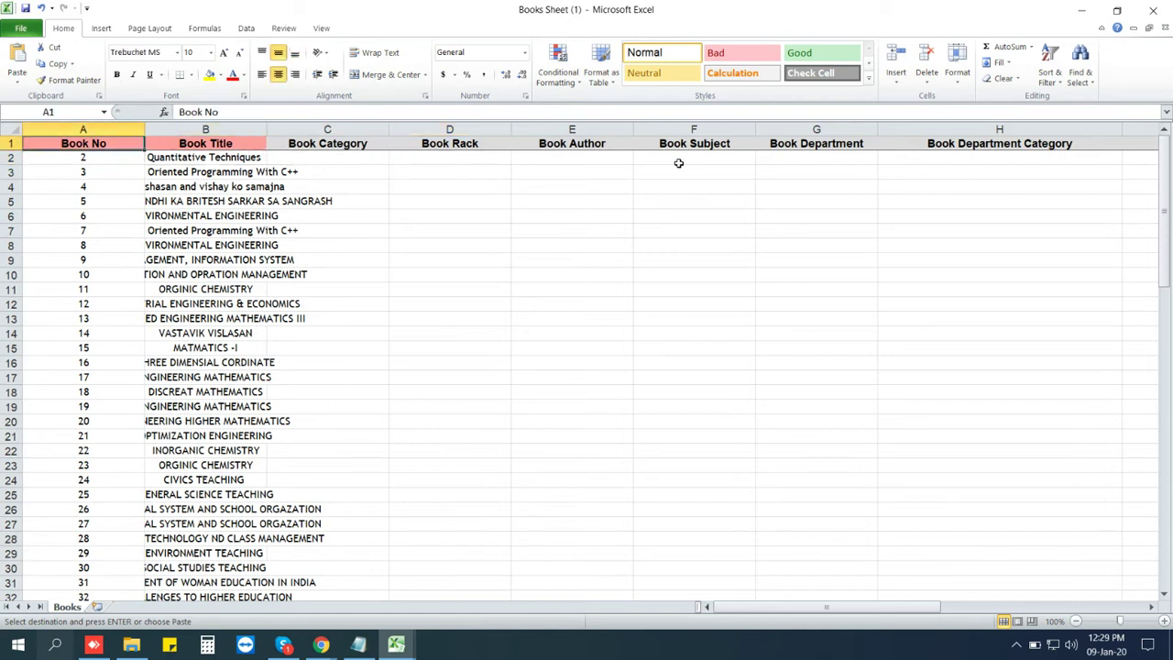
key("Escape")
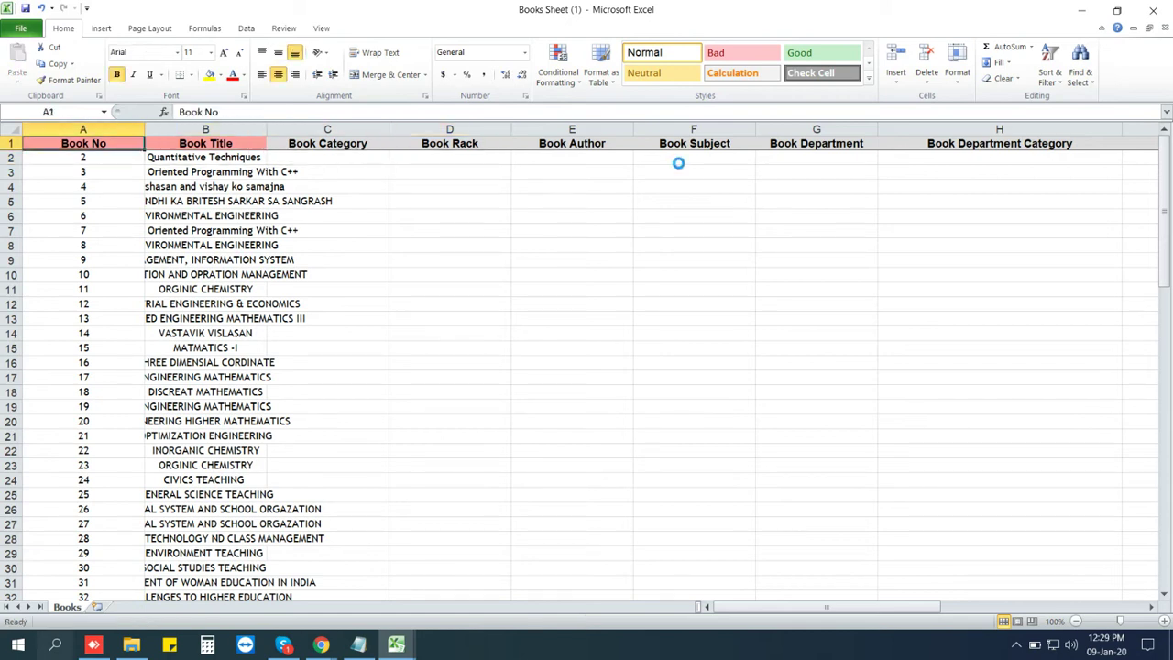
Switch to the MyClassCampus Import Books page in Chrome and upload the filled Excel import sheet.
mouse_move(321, 645)
left_click(385, 573)
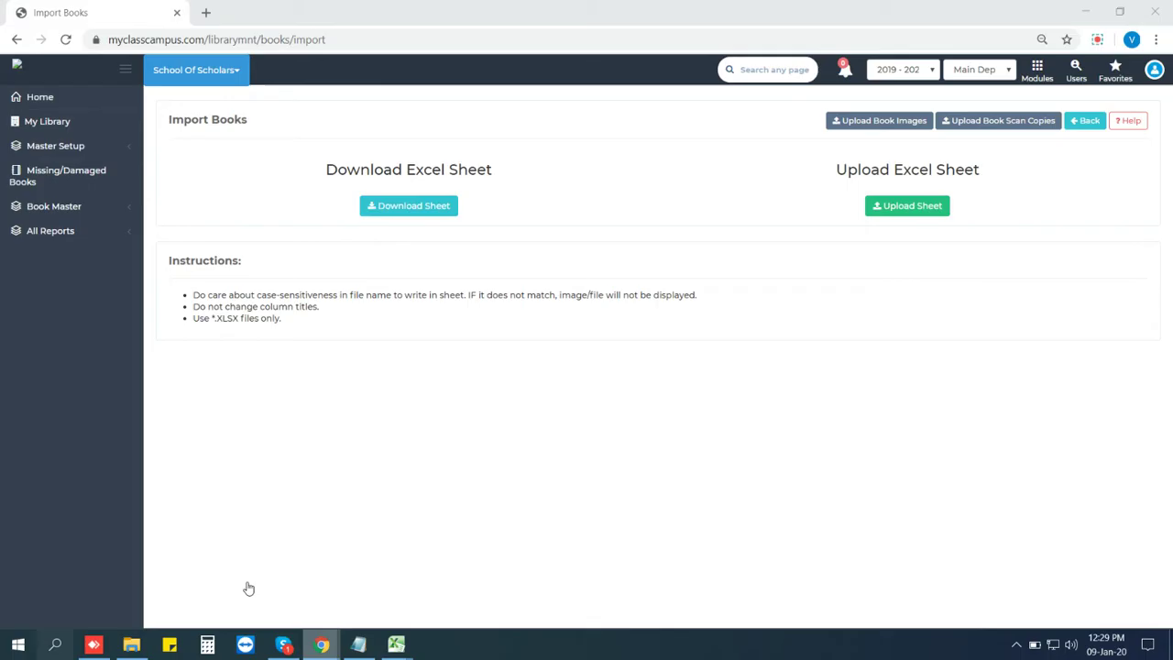
left_click(912, 208)
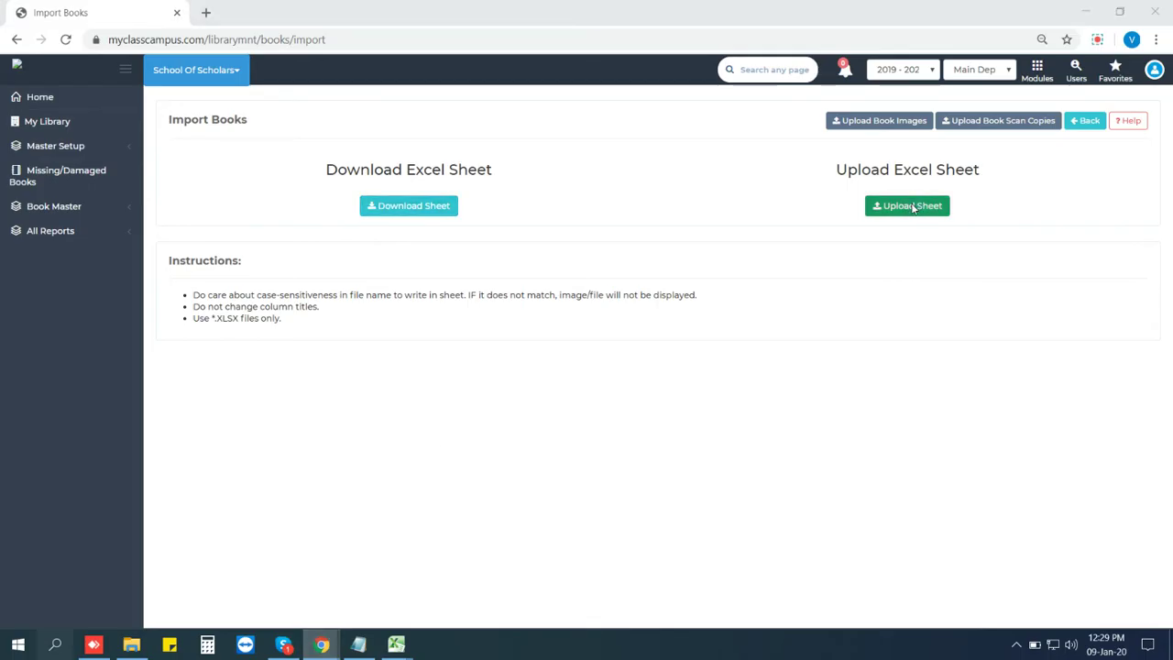
left_click(181, 125)
left_click(750, 514)
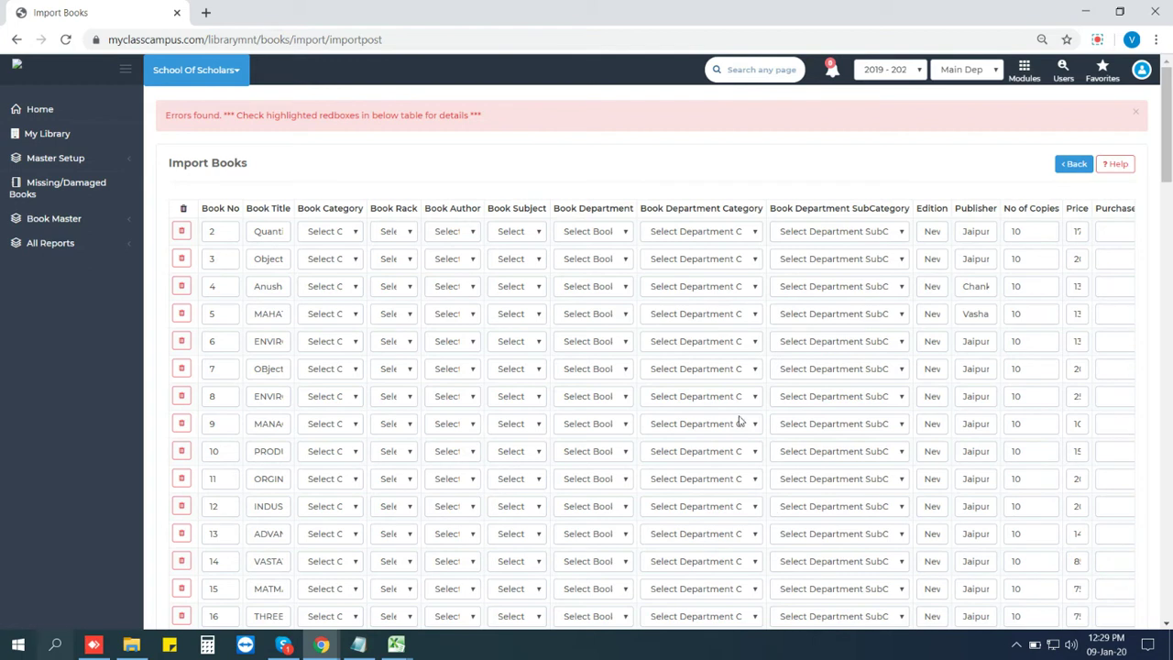
Examine all rows and columns of the Import Books preview table for highlighted error fields.
scroll(254, 169, "down", 20)
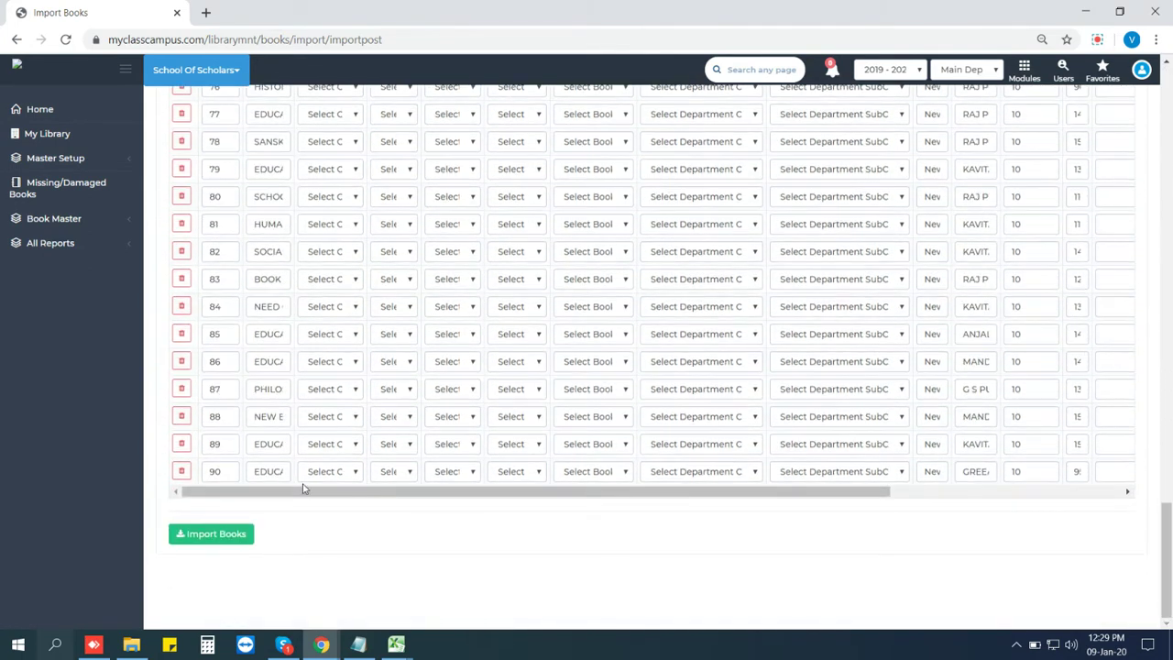
left_click_drag(315, 498, 948, 493)
scroll(1157, 301, "up", 5)
scroll(1157, 300, "up", 15)
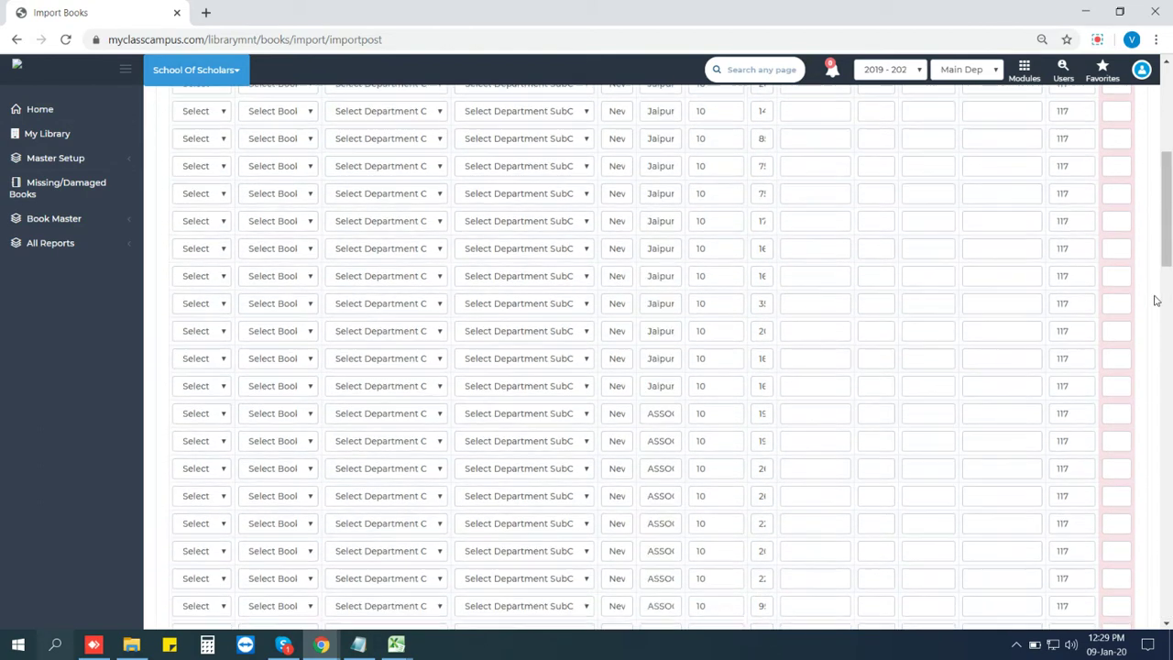
mouse_move(1117, 230)
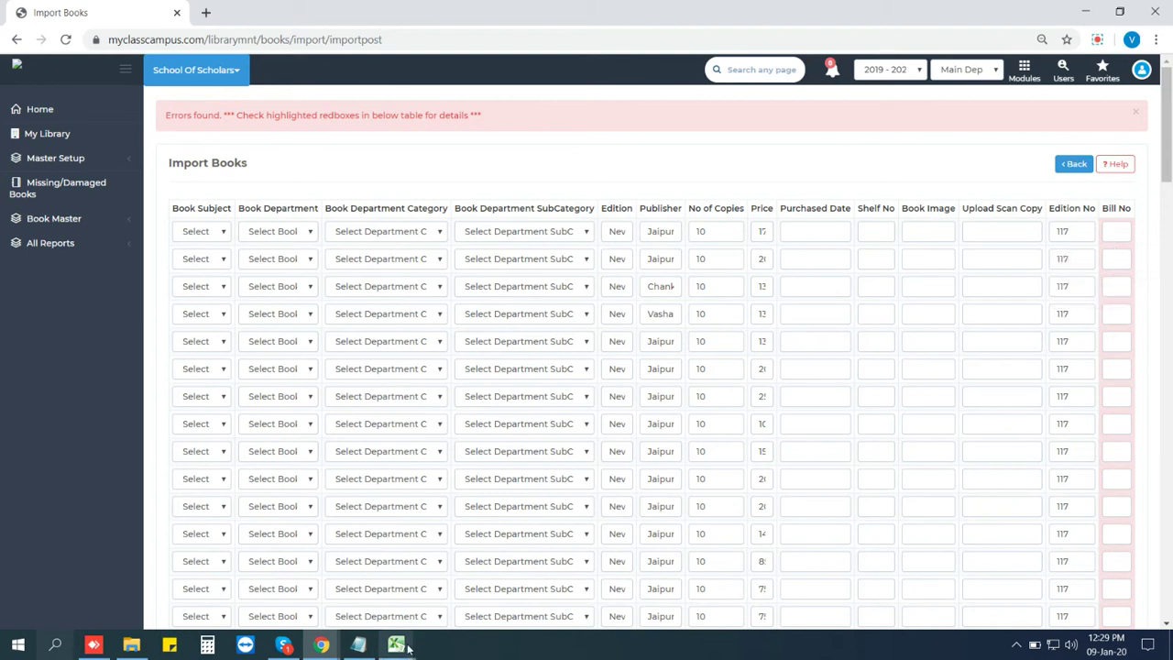
Locate the empty Bill No column in Books Sheet (1) and copy all bill numbers from G2 downward in Library Books.
mouse_move(396, 644)
left_click(447, 590)
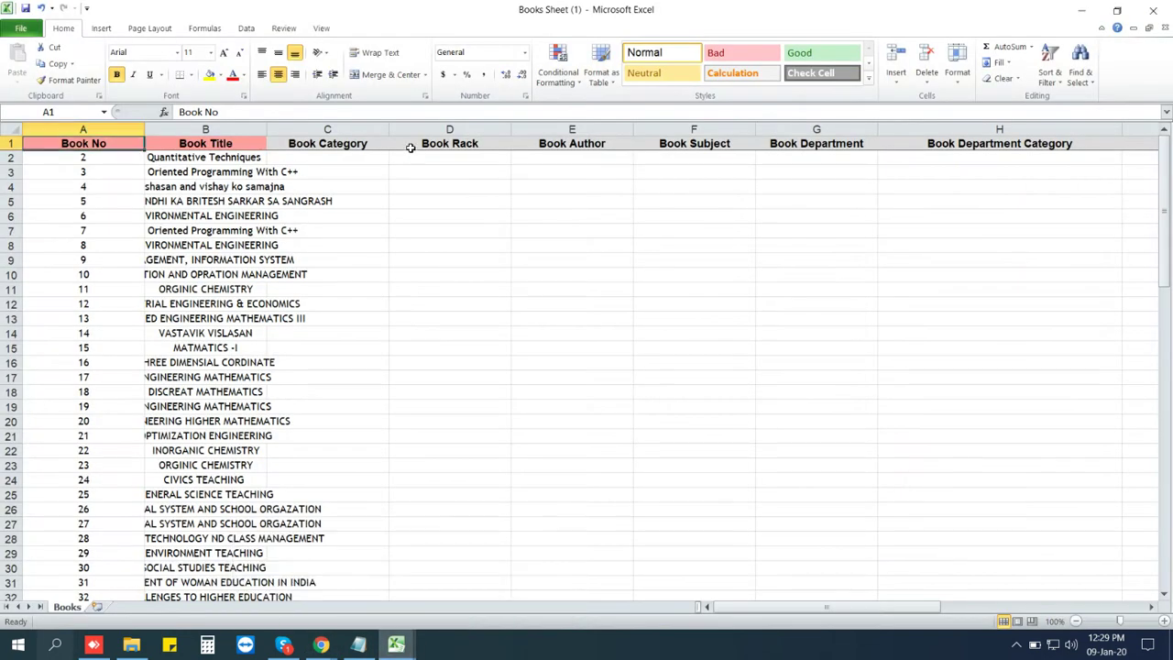
key("ctrl+Right")
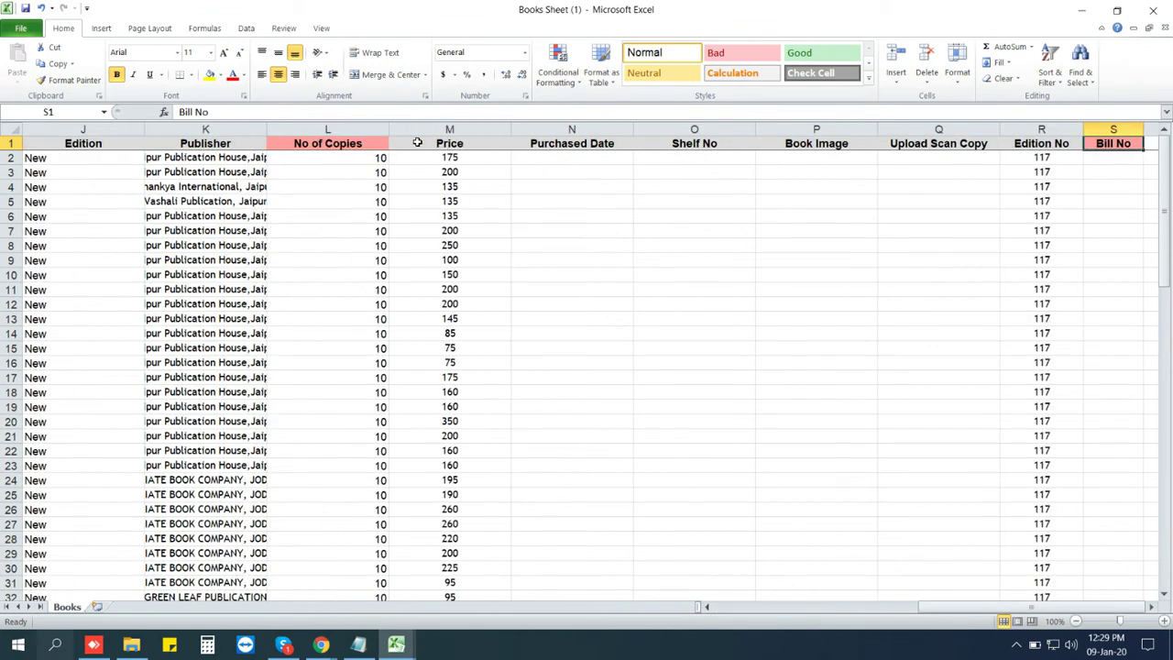
mouse_move(396, 644)
left_click(312, 573)
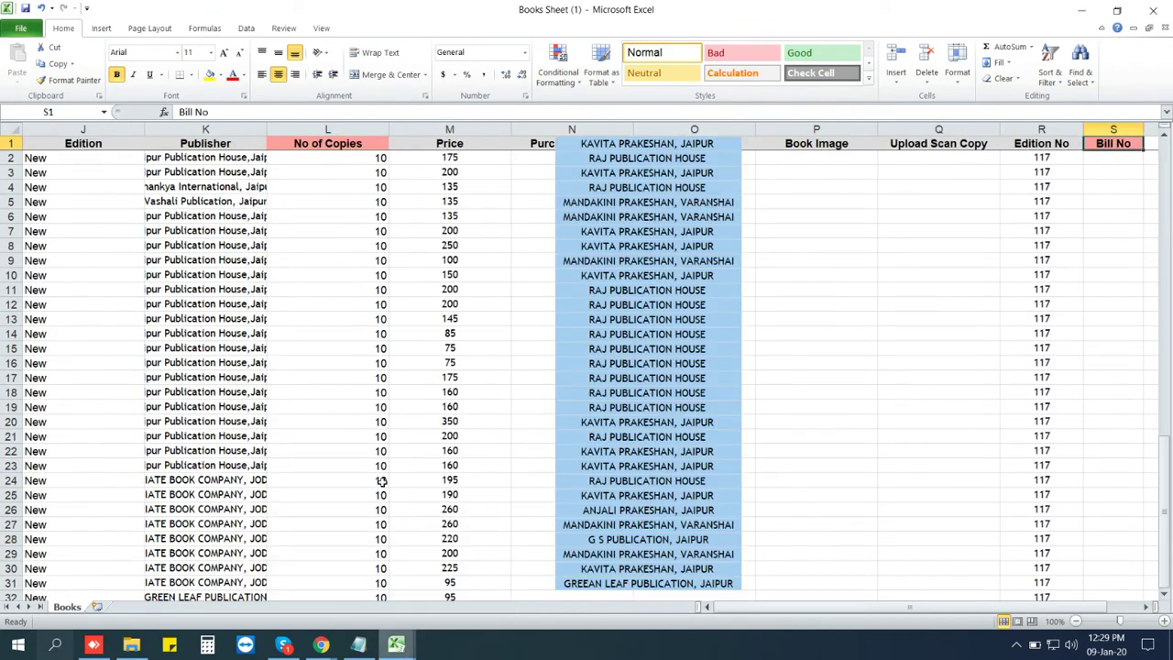
scroll(736, 258, "up", 13)
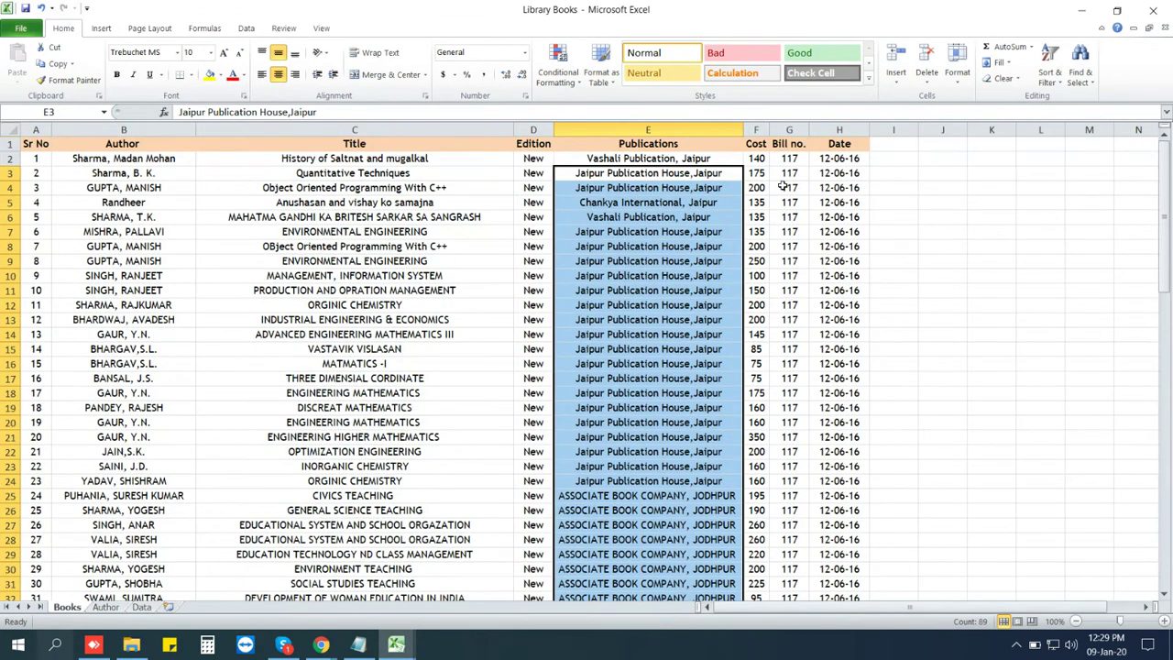
left_click(780, 158)
key("ctrl+shift+Down")
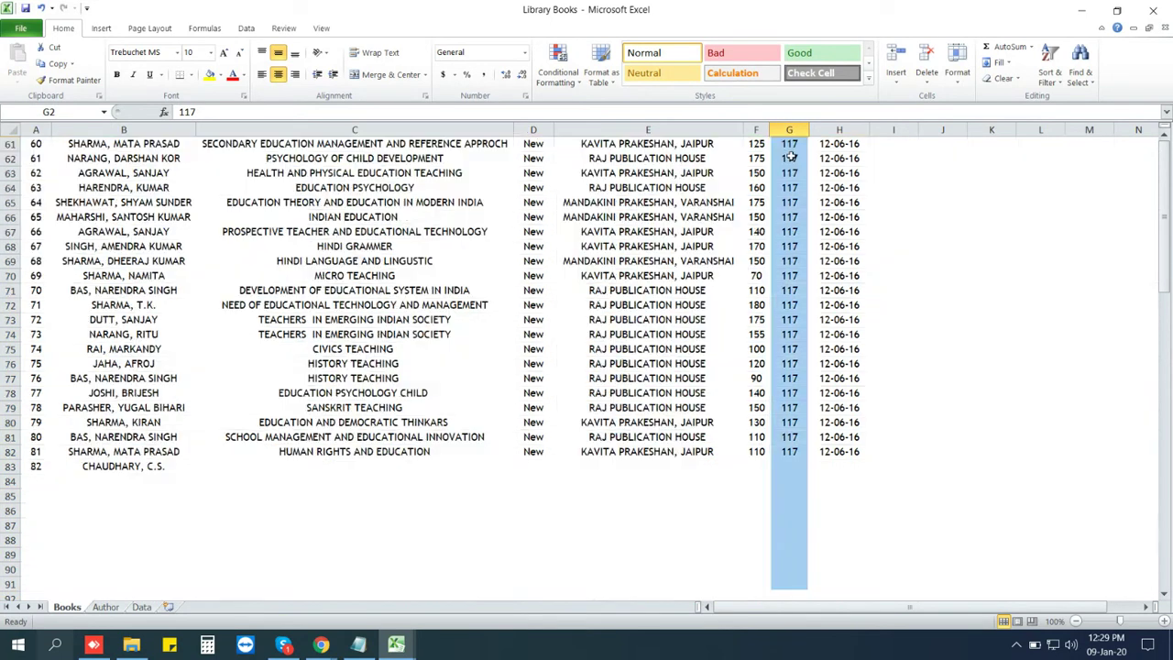
key("ctrl+c")
Paste the copied bill numbers into the Bill No column of Books Sheet (1), starting at S2.
mouse_move(396, 645)
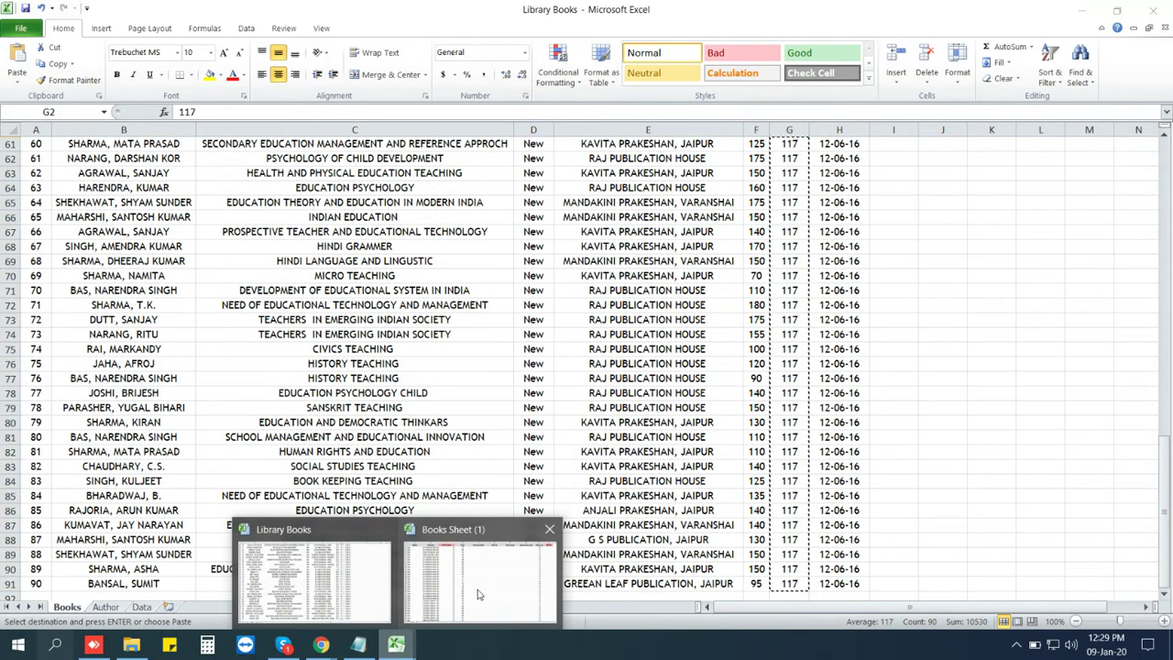
left_click(485, 573)
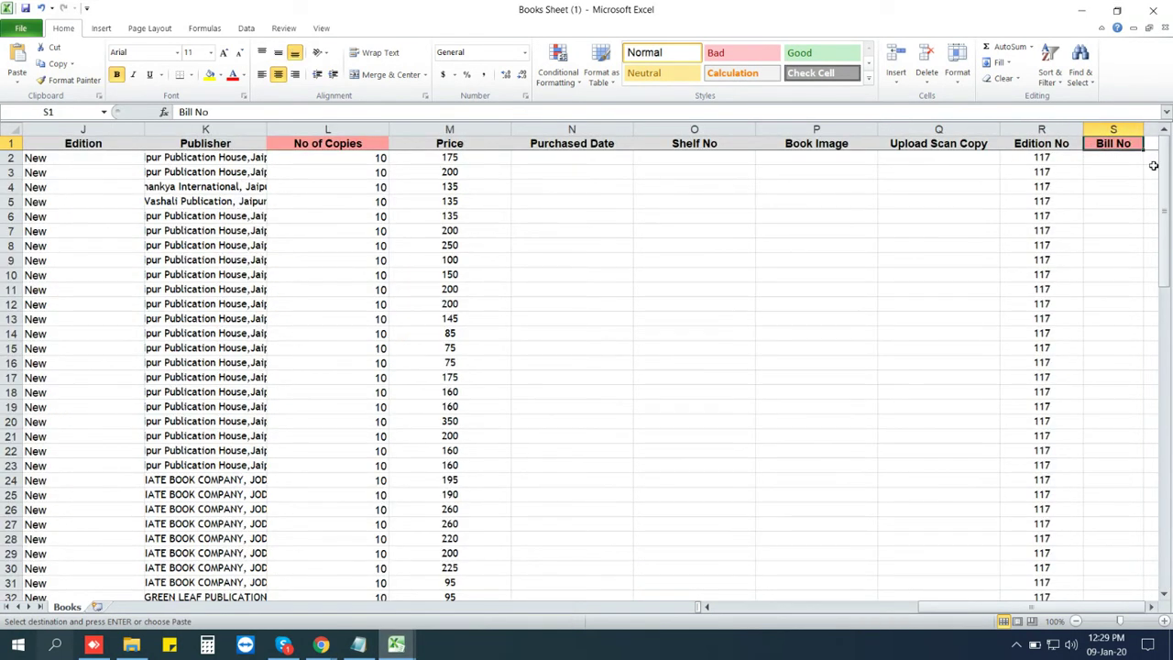
left_click(1112, 156)
key("ctrl+v")
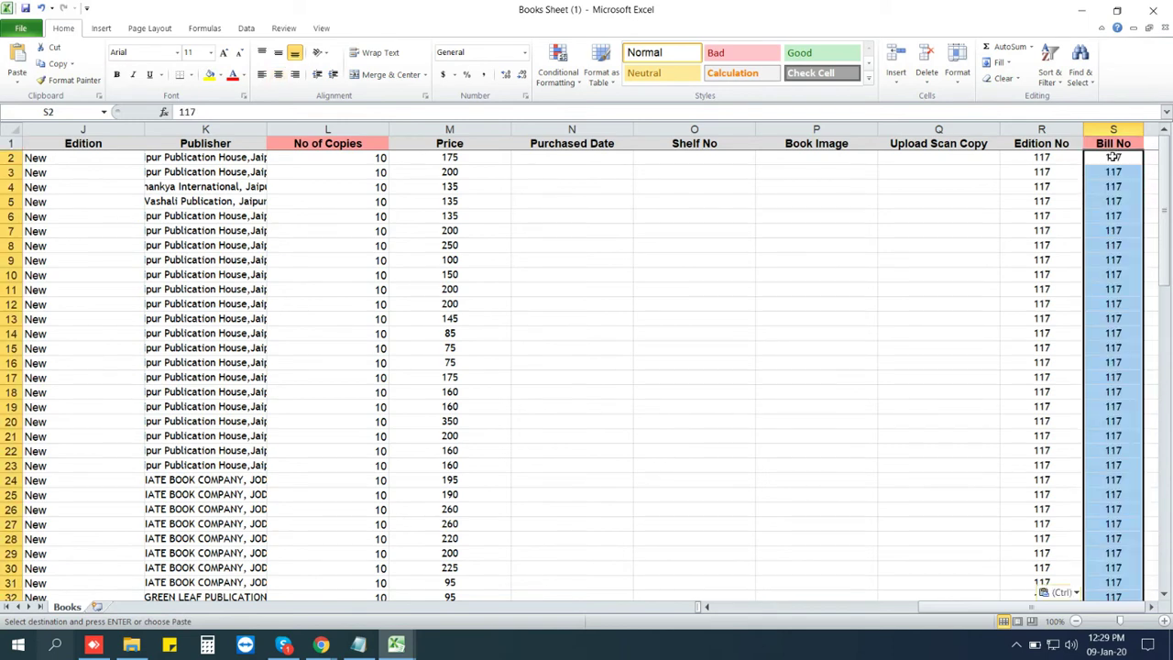
key("Escape")
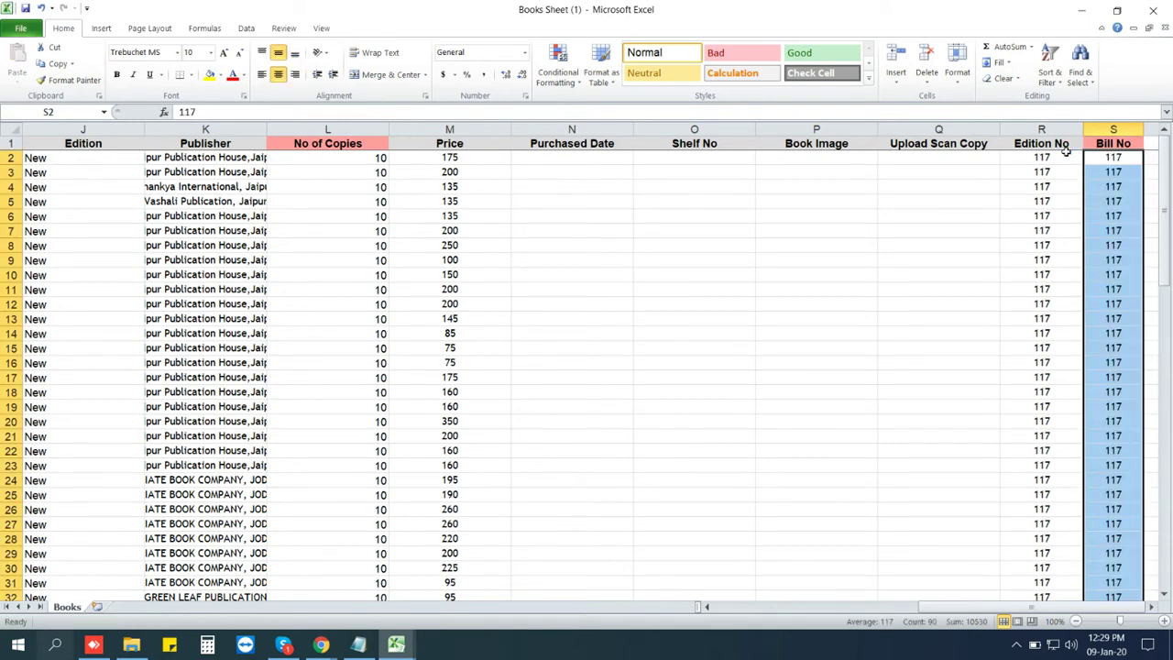
Switch to the Import Books page in Chrome and reload it, resubmitting the import form with the updated sheet.
mouse_move(321, 644)
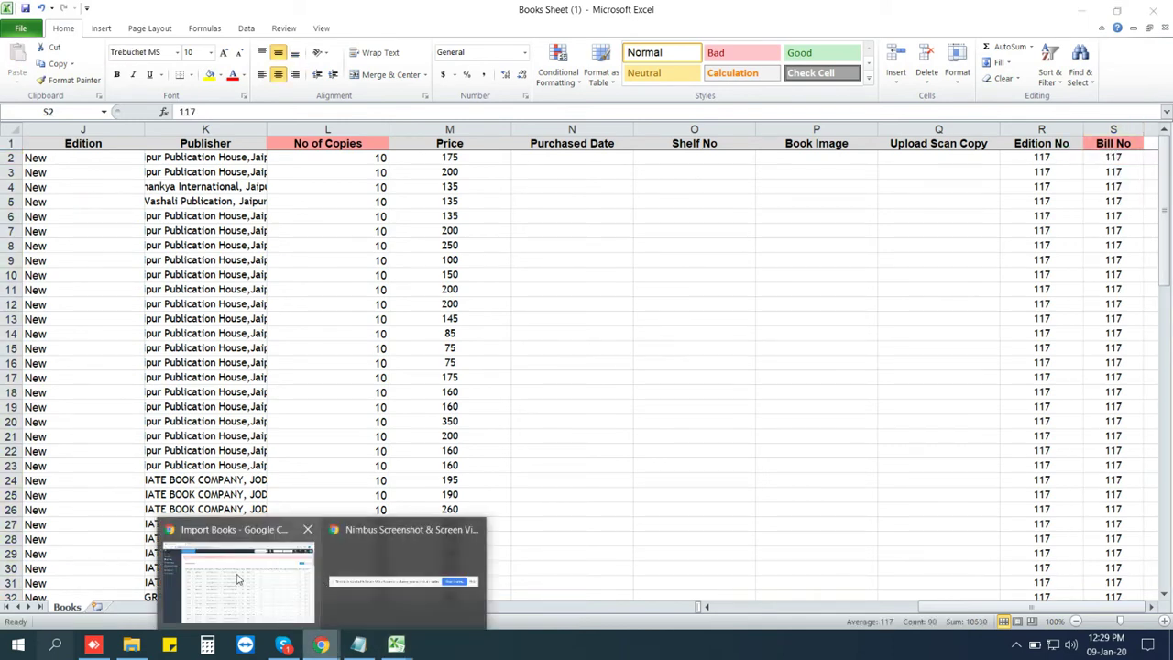
left_click(236, 596)
key("F5")
left_click(649, 163)
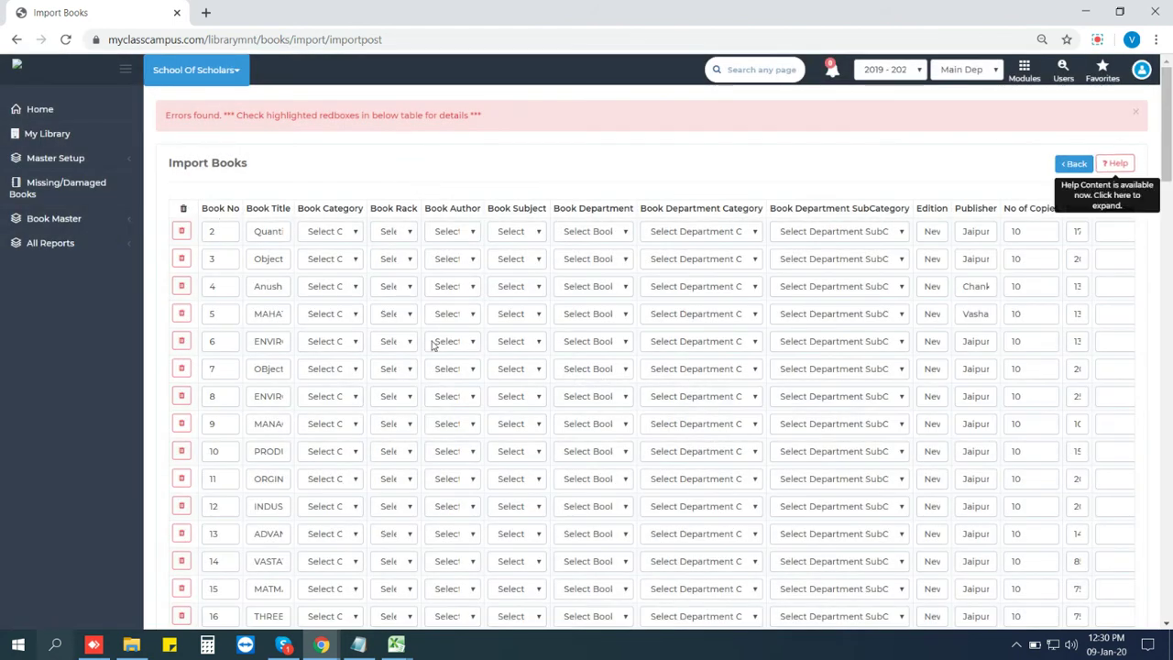
Delete the blank row after book 90 from the Import Books preview table and confirm the removal.
scroll(235, 259, "down", 15)
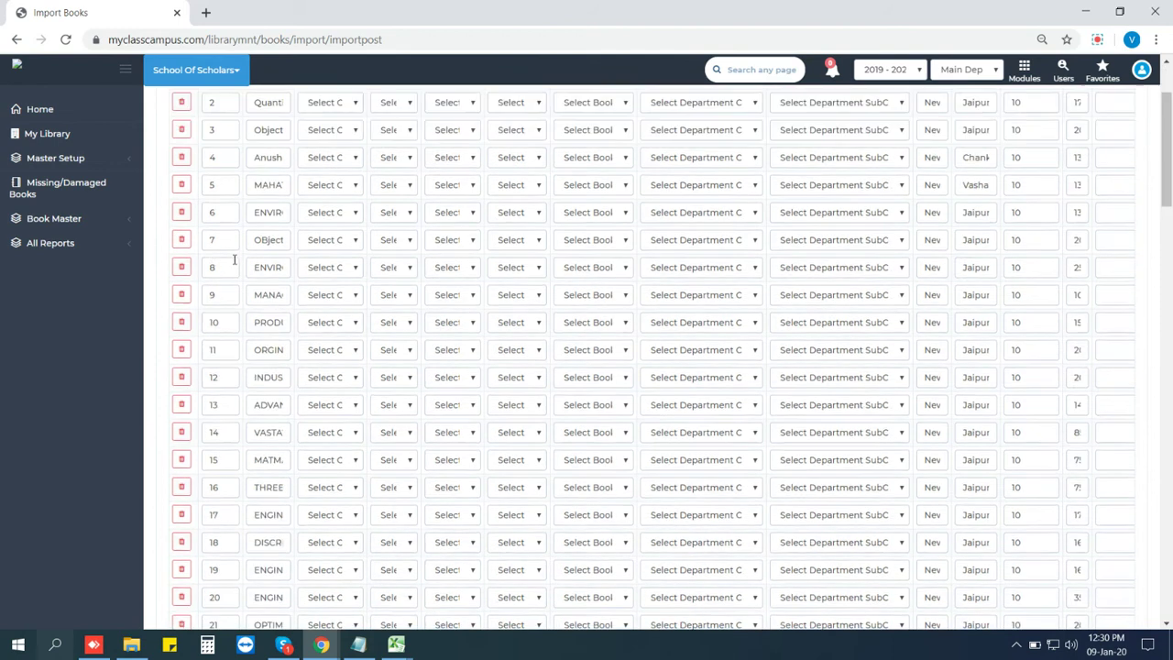
scroll(234, 259, "down", 6)
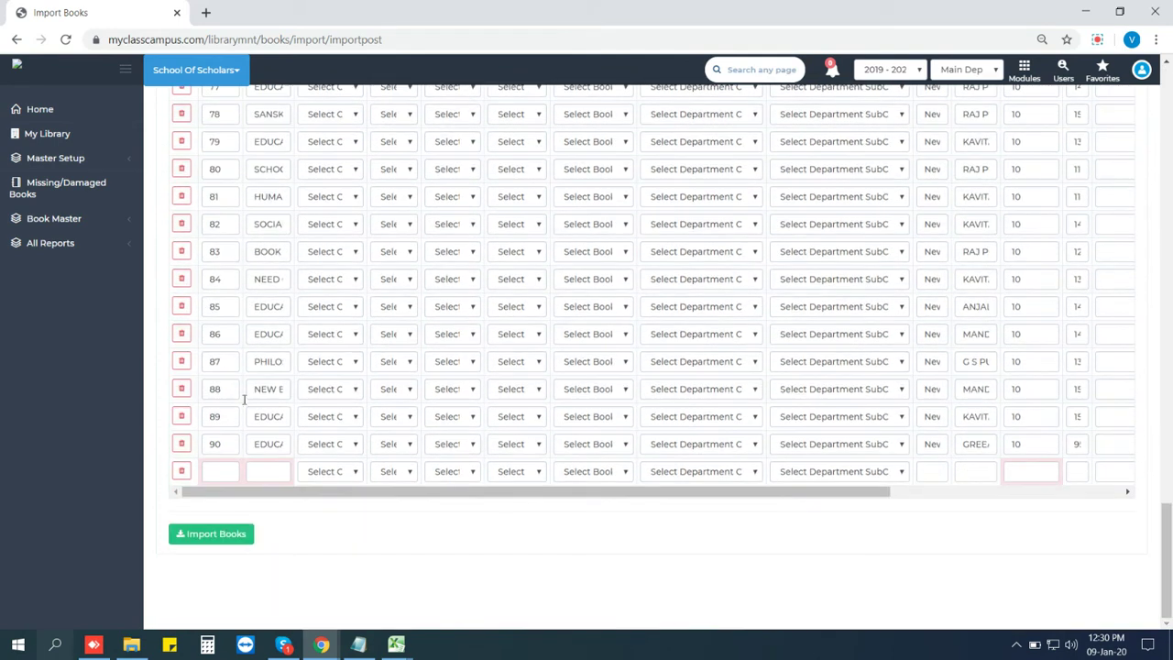
left_click(183, 472)
left_click(603, 406)
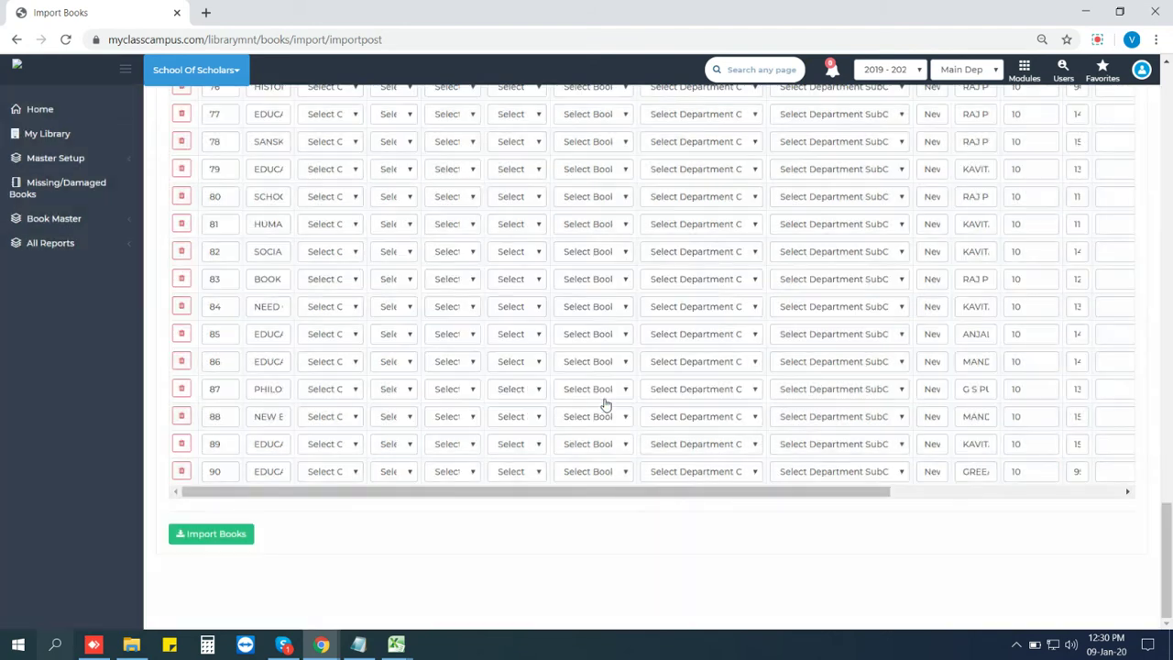
Check the remaining columns of the preview table and import the books into the library.
left_click_drag(443, 495, 368, 539)
left_click(216, 539)
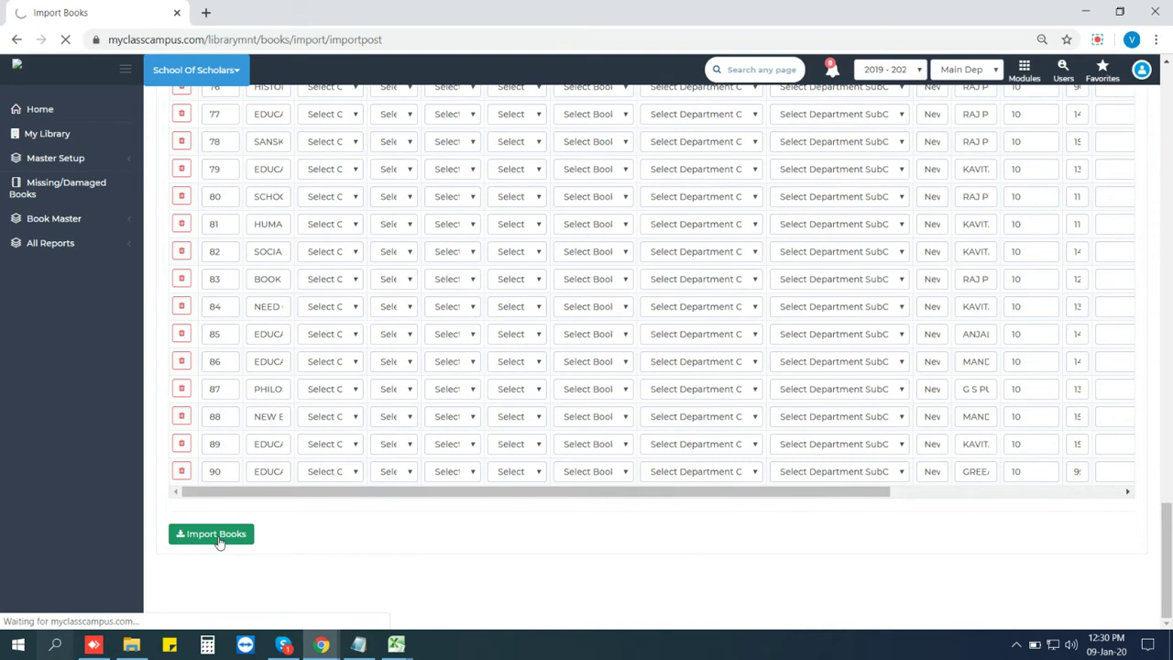
scroll(358, 326, "up", 9)
scroll(366, 324, "up", 15)
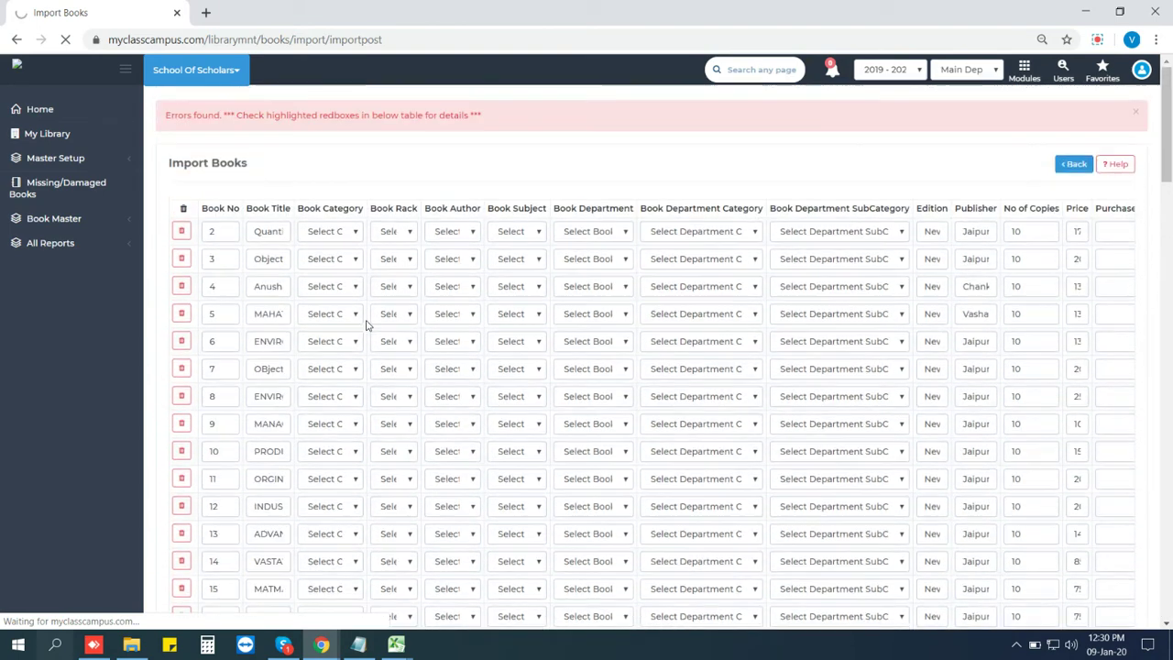
scroll(388, 363, "down", 6)
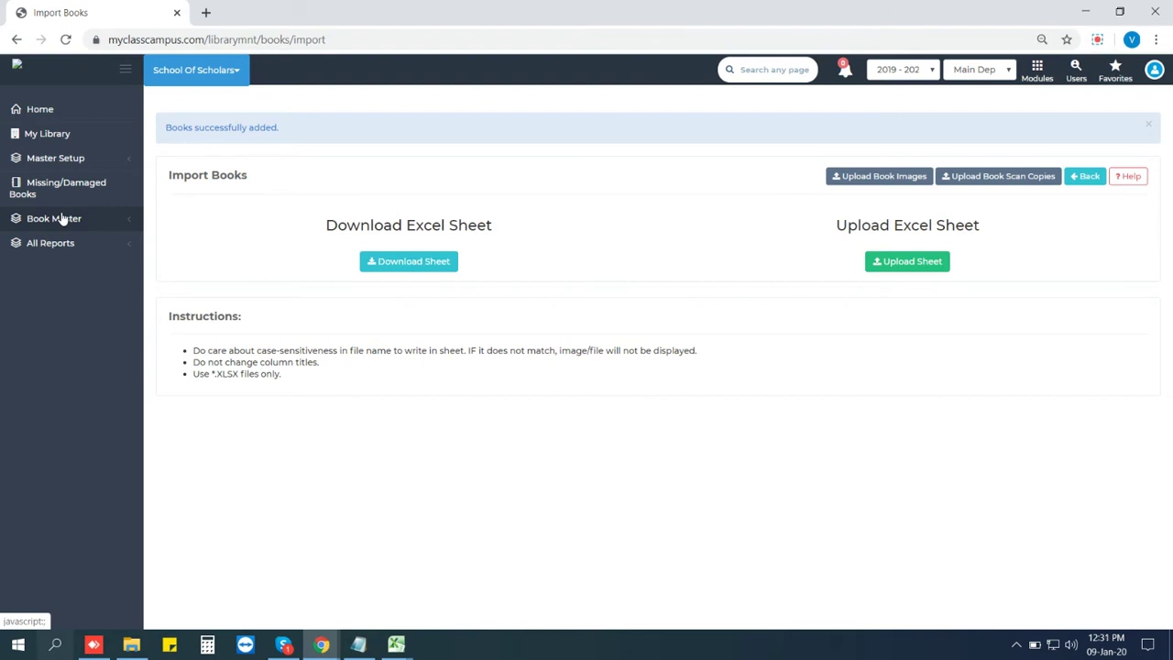
Open the Books list under Book Master and check the imported entries down to the entry count.
left_click(62, 218)
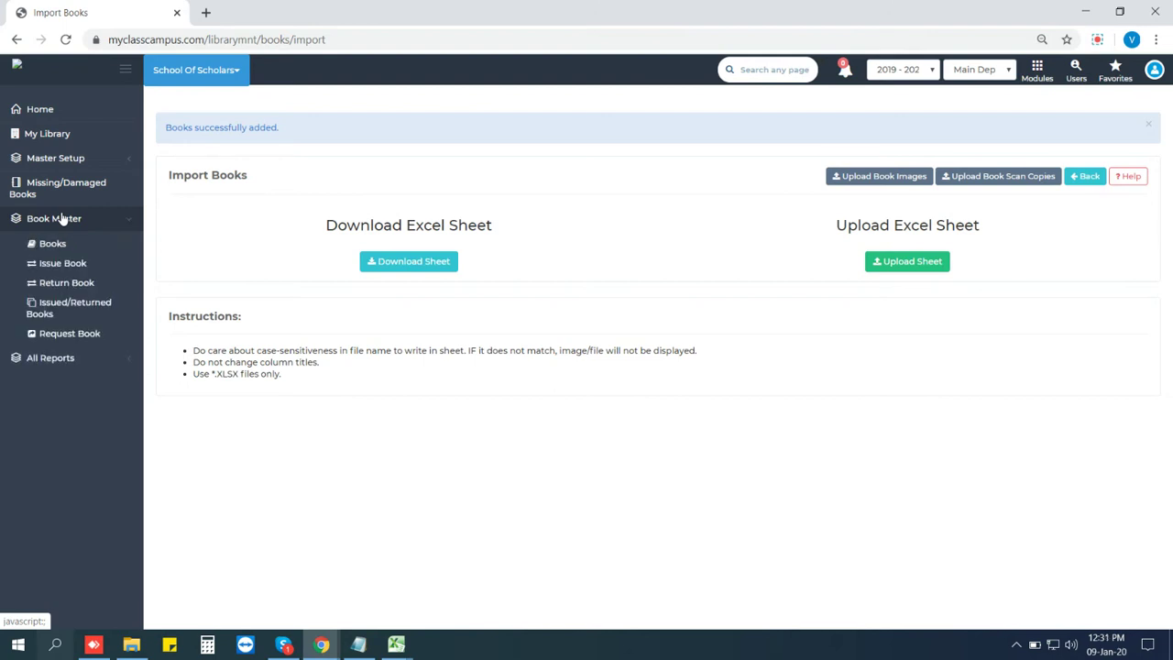
left_click(64, 248)
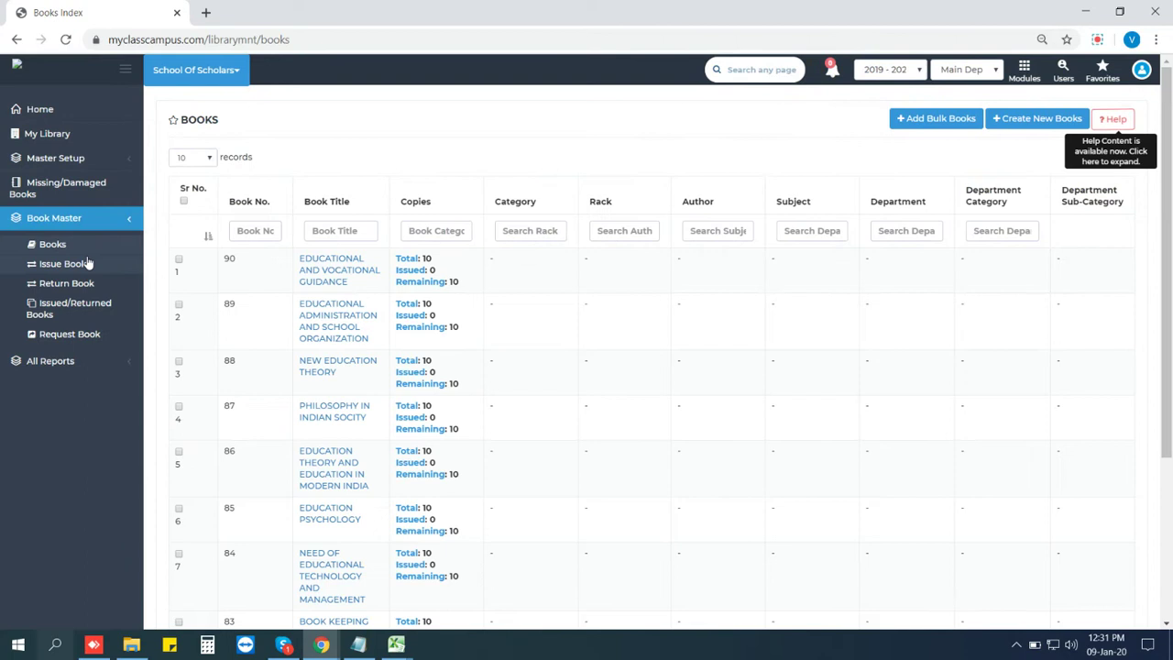
scroll(323, 330, "down", 3)
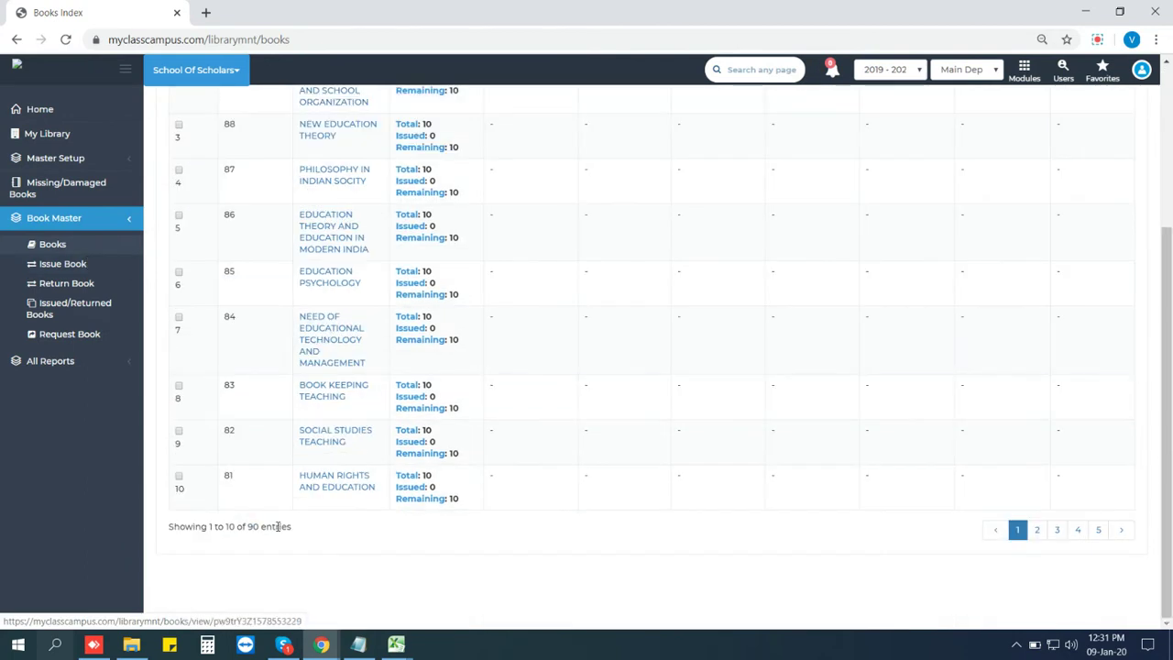
scroll(277, 523, "up", 3)
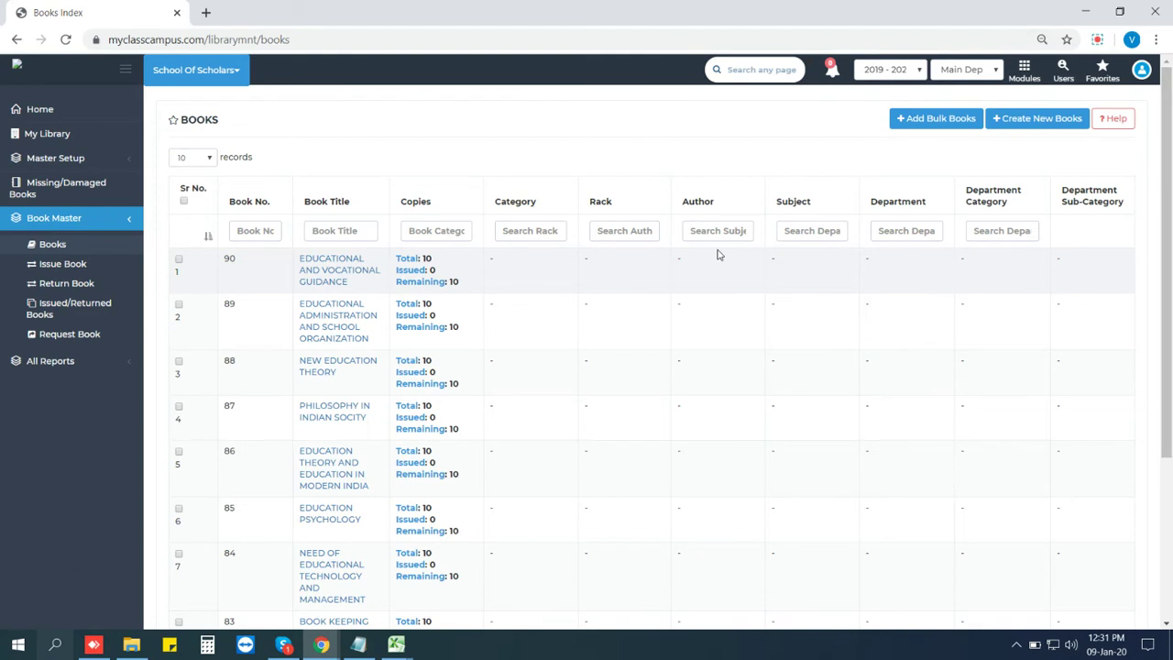
Open the details of "EDUCATIONAL AND VOCATIONAL GUIDANCE" in a new browser tab and start editing the book.
middle_click(341, 275)
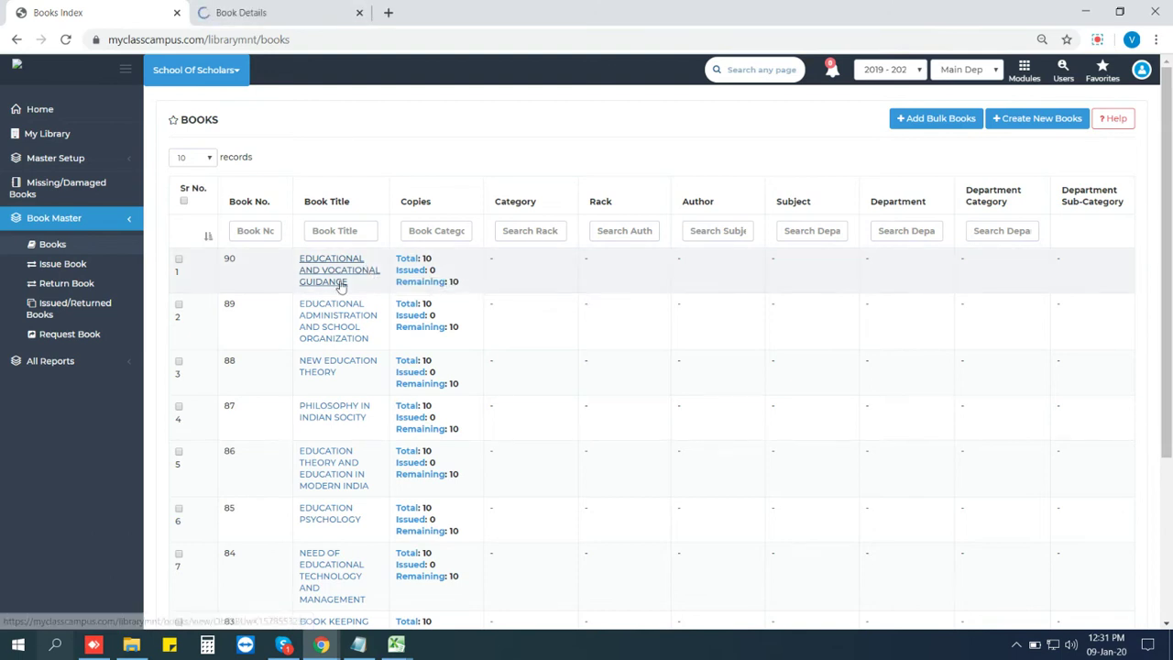
left_click(309, 13)
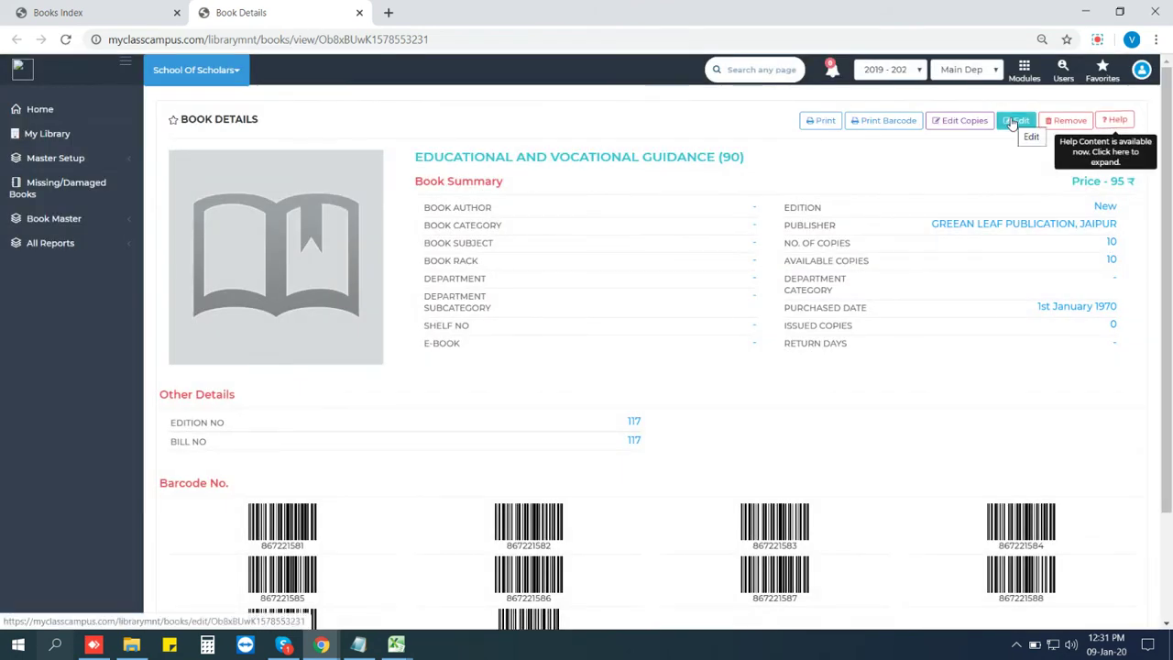
left_click(1013, 123)
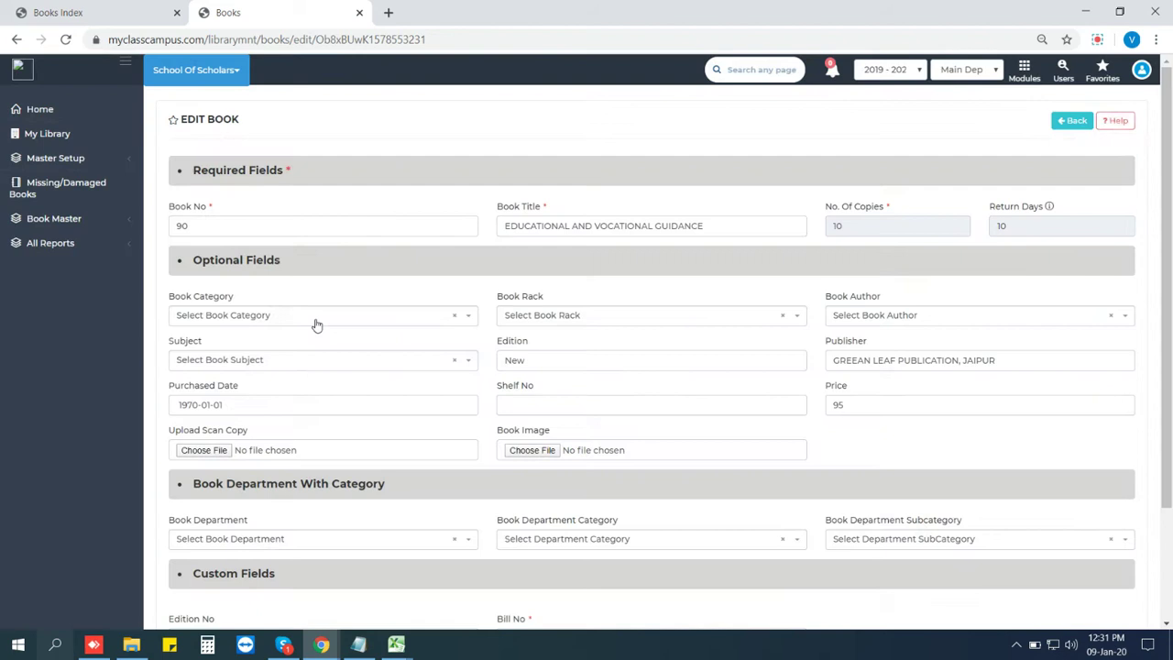
Set the book's category to Reference Book and its rack to Central Library.
left_click(316, 319)
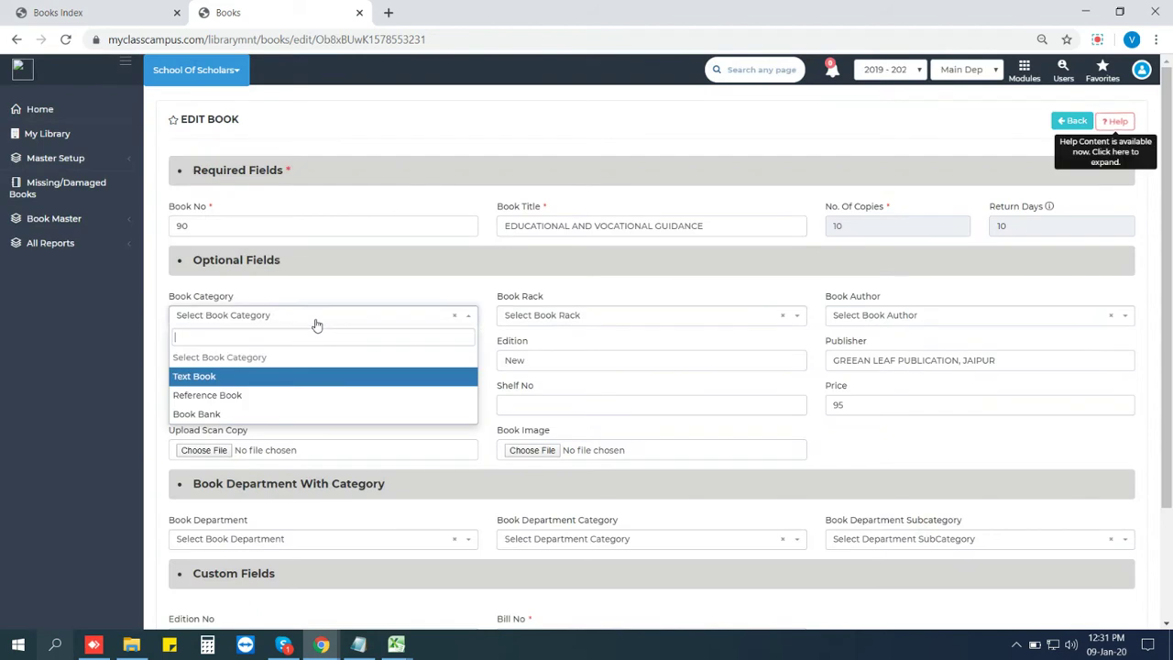
left_click(246, 396)
left_click(539, 317)
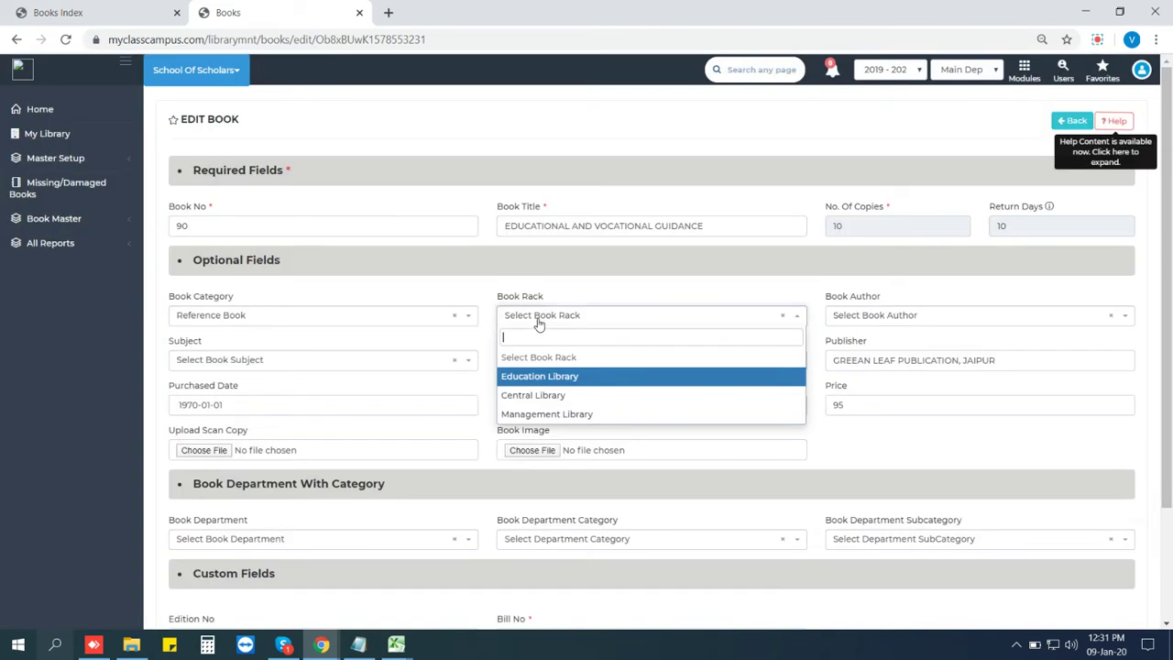
left_click(537, 401)
Close Books Sheet (1) in Excel and set the book's author to the one listed in B3 of Library Books.
left_click(910, 315)
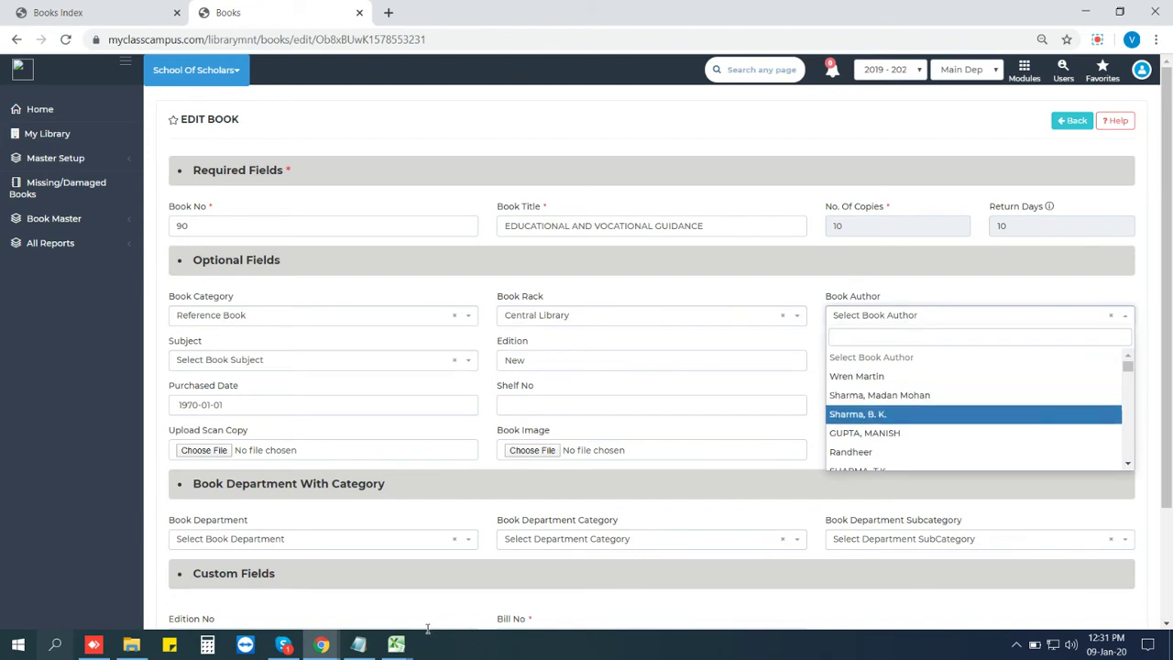
mouse_move(396, 642)
left_click(466, 588)
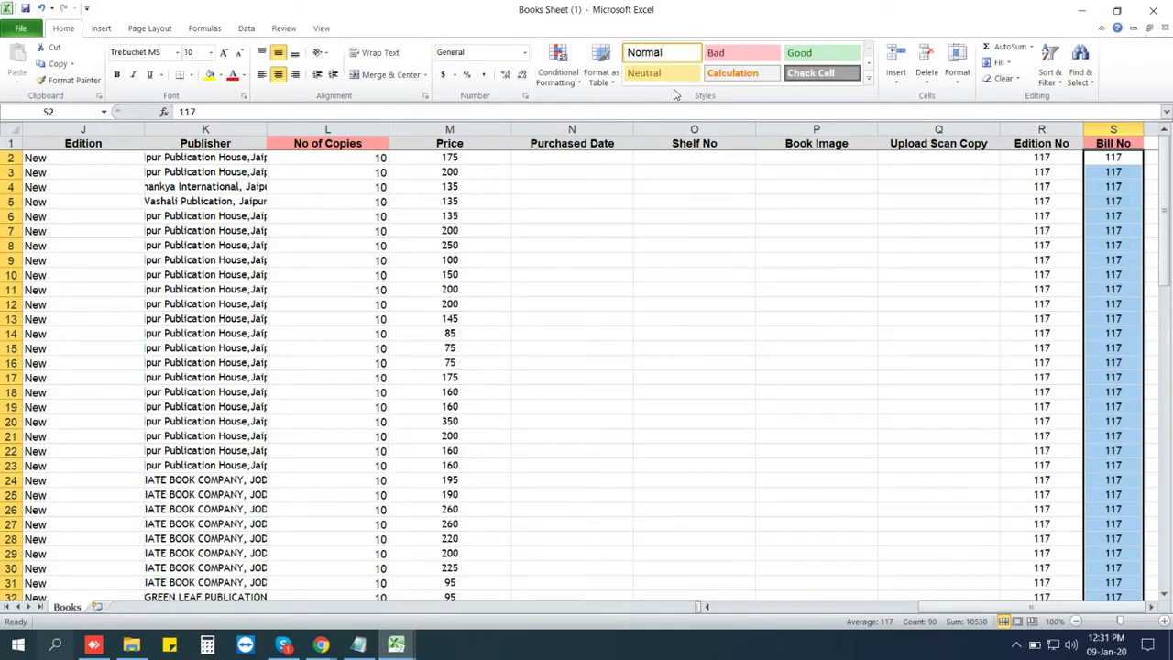
left_click(1153, 10)
scroll(674, 246, "up", 20)
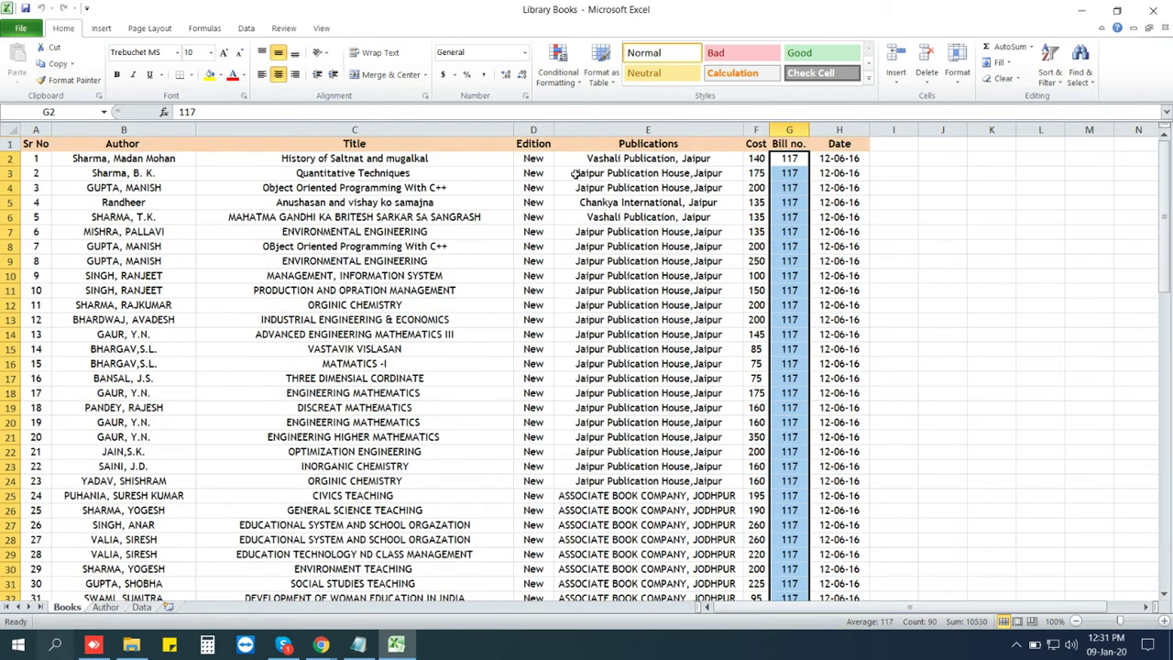
left_click(572, 175)
left_click(143, 171)
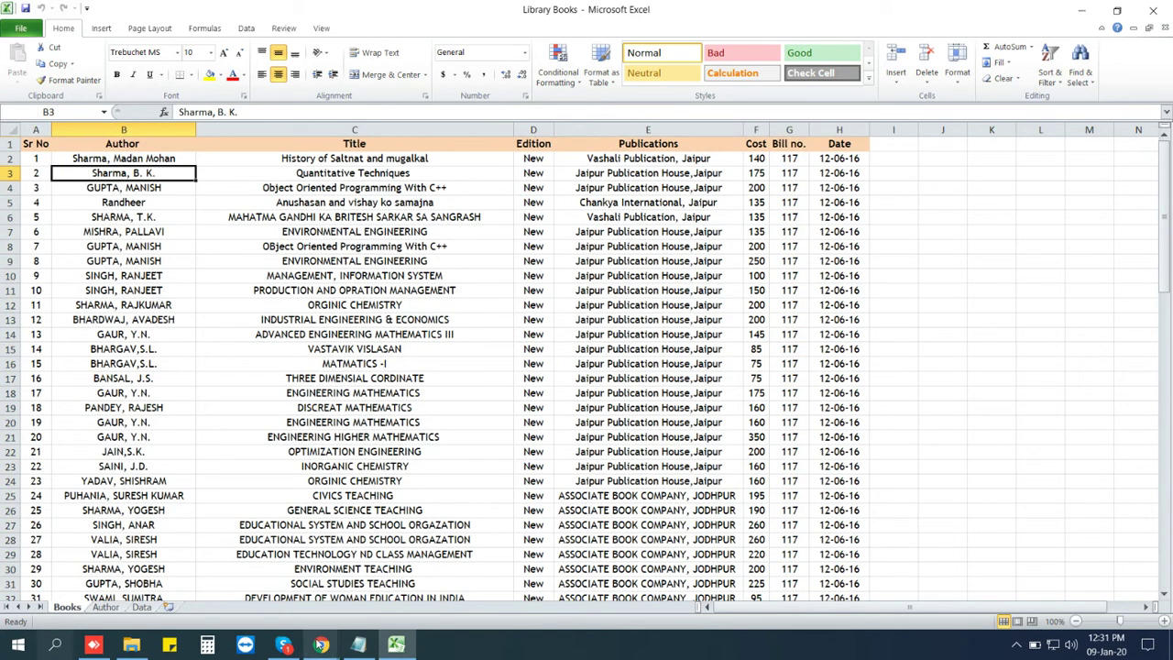
mouse_move(321, 644)
left_click(235, 572)
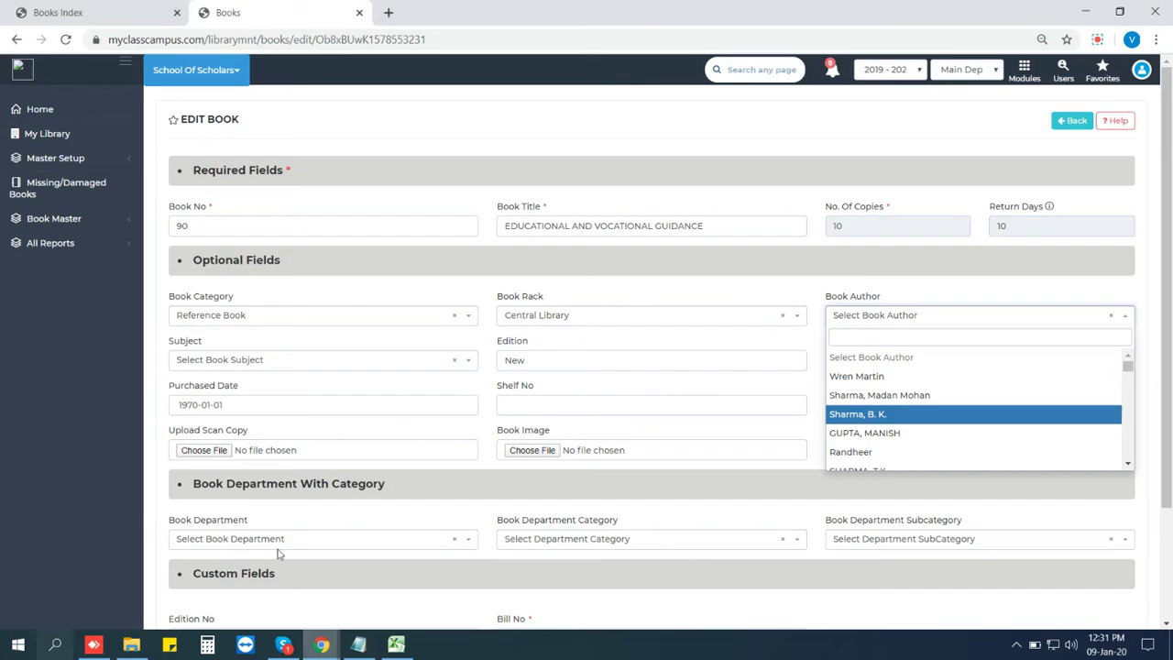
left_click(880, 415)
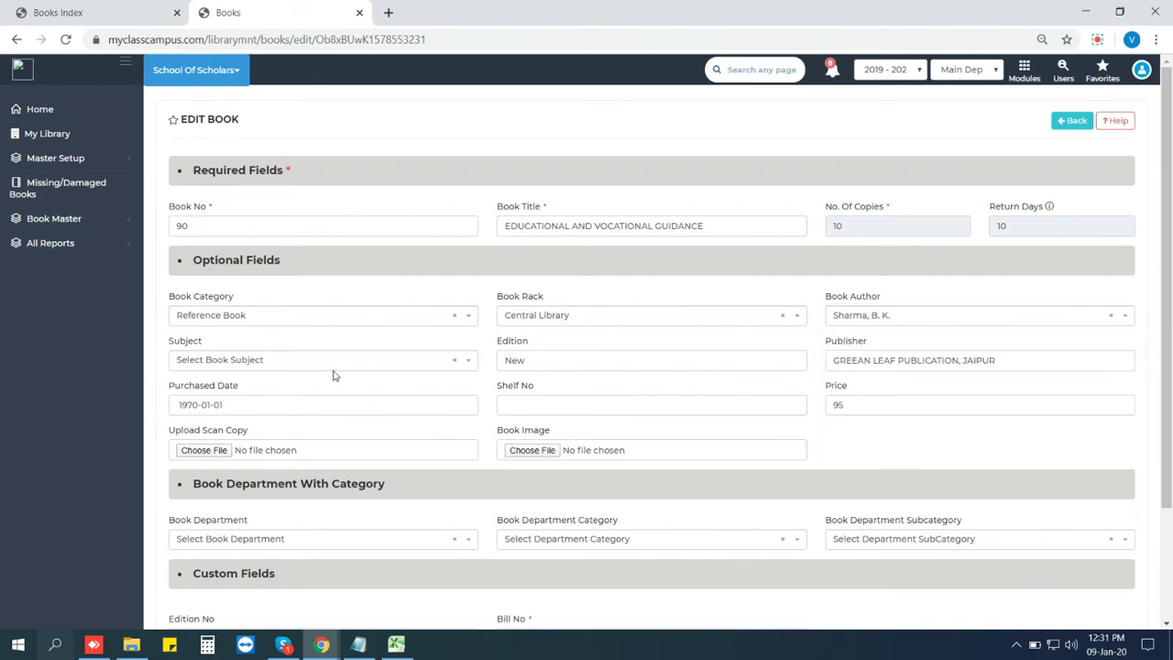
Save the edited book and review its updated details and barcodes.
scroll(334, 375, "down", 3)
left_click(636, 526)
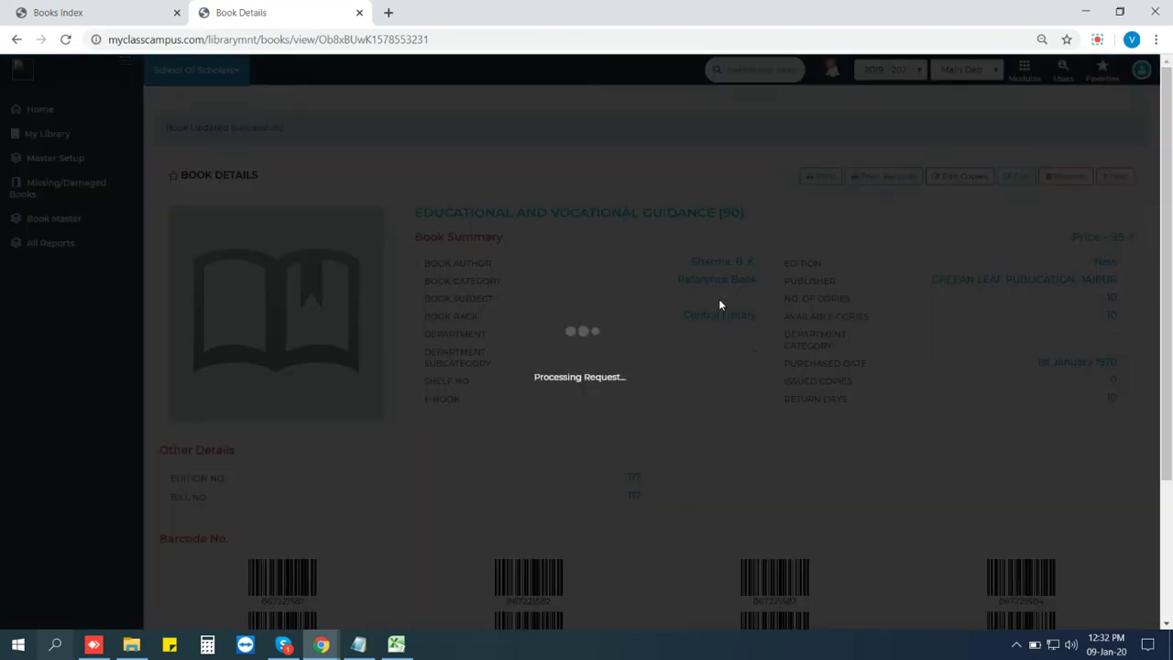
scroll(718, 299, "down", 2)
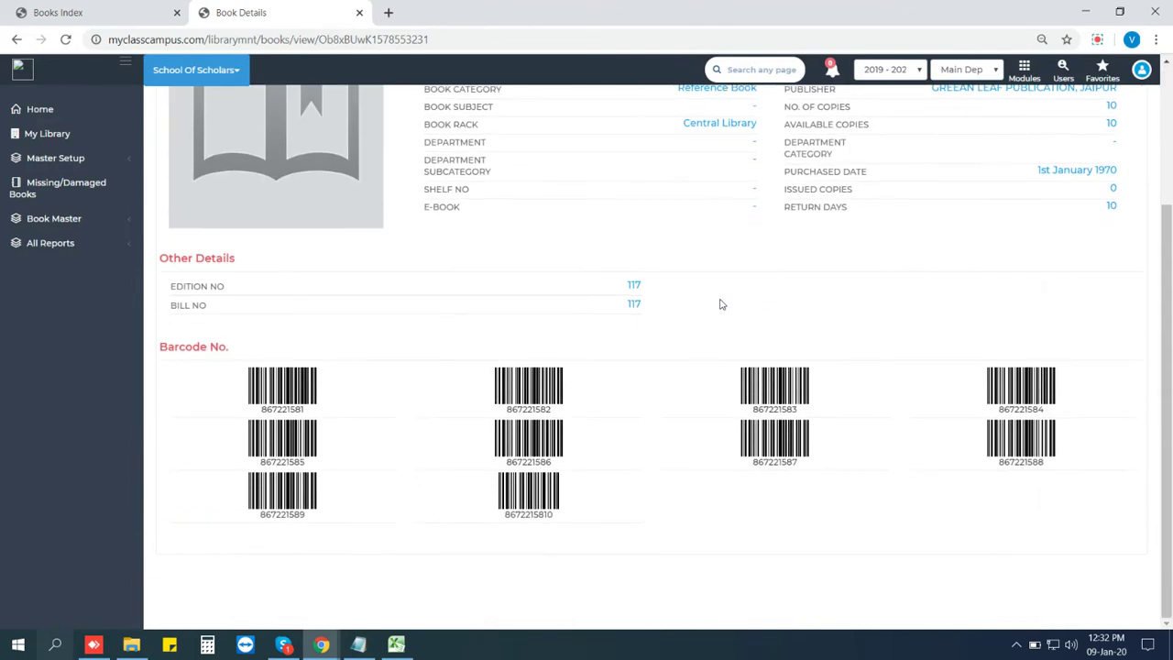
scroll(718, 299, "up", 2)
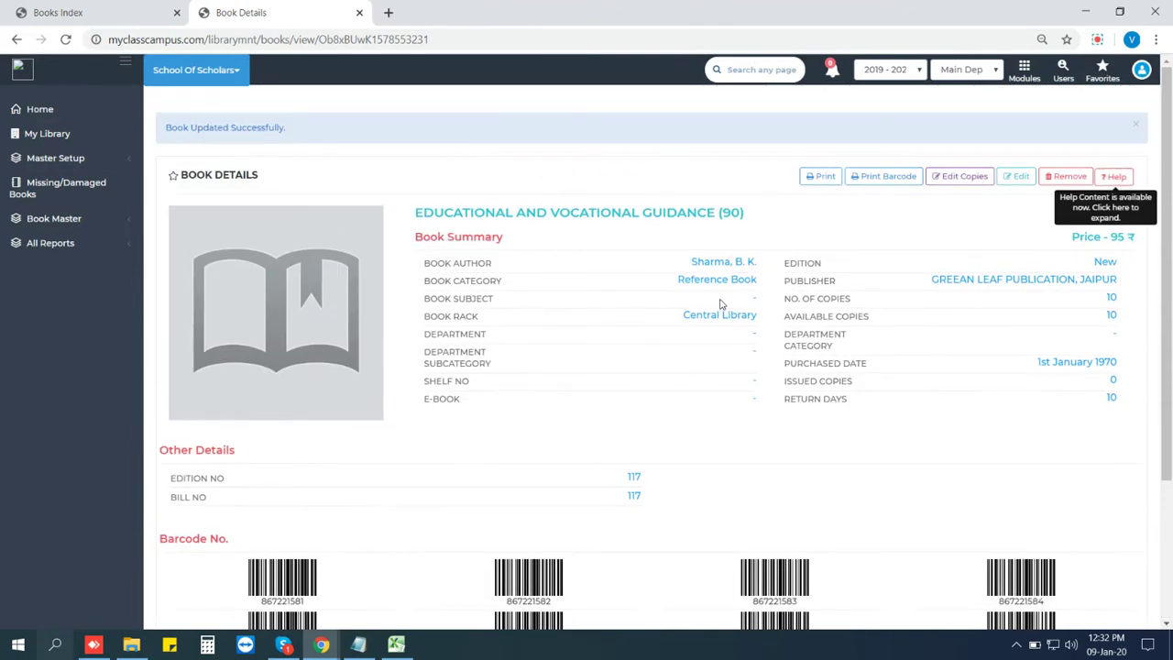
Preview the printout of the book's details on both sheets and cancel printing.
left_click(824, 185)
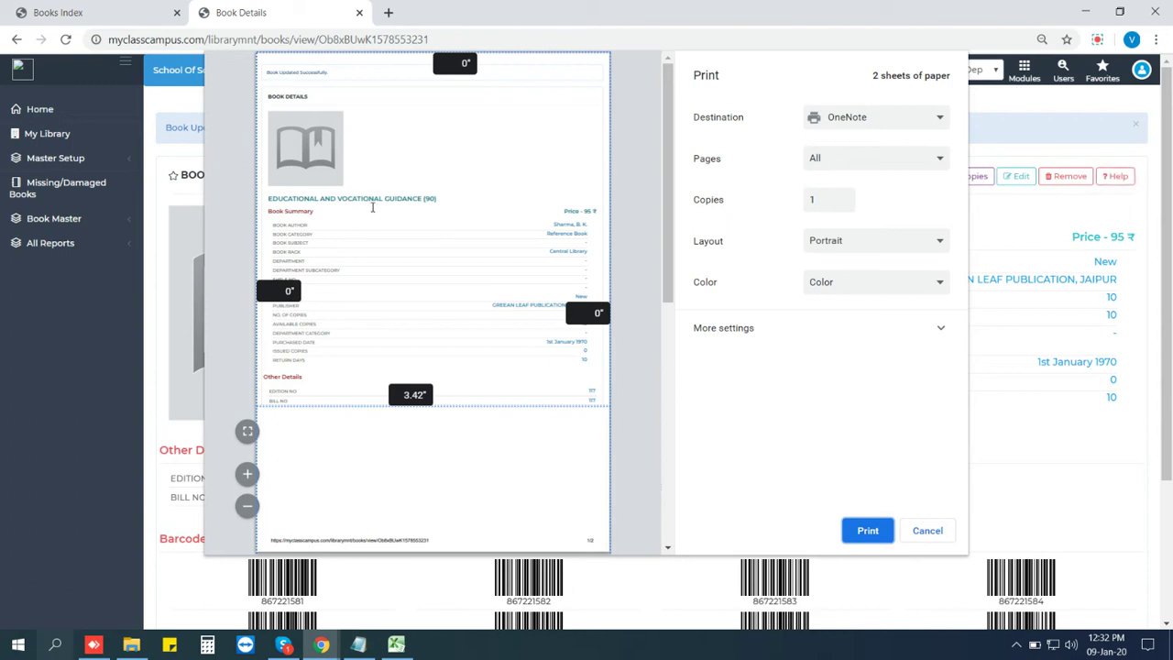
scroll(372, 209, "down", 2)
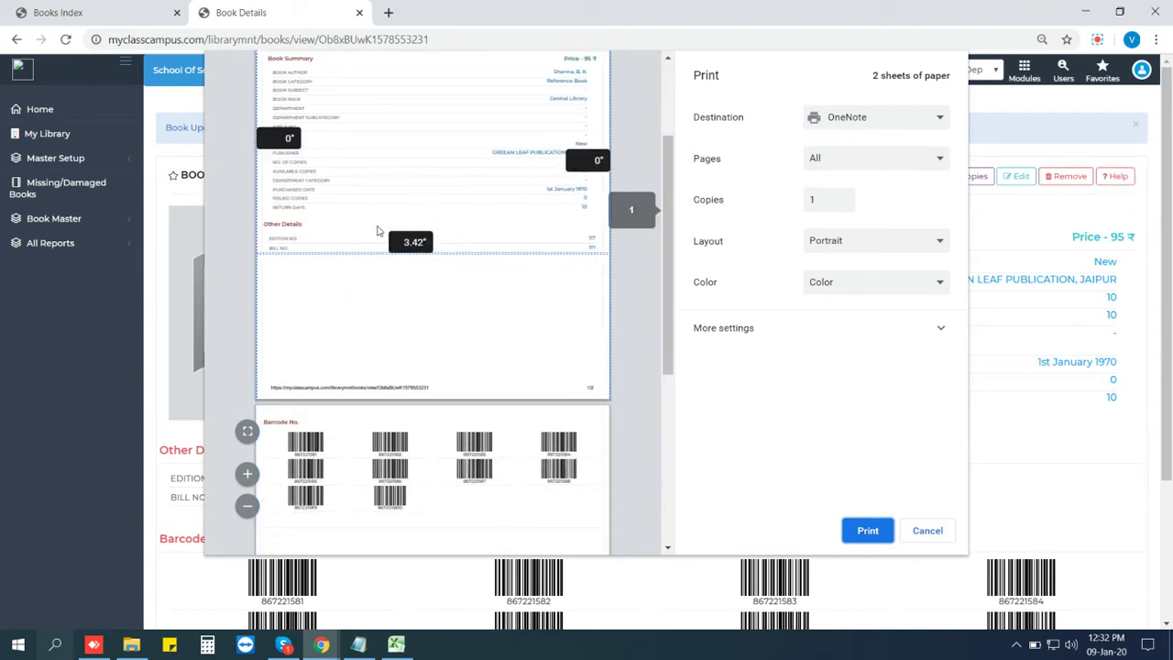
left_click(937, 534)
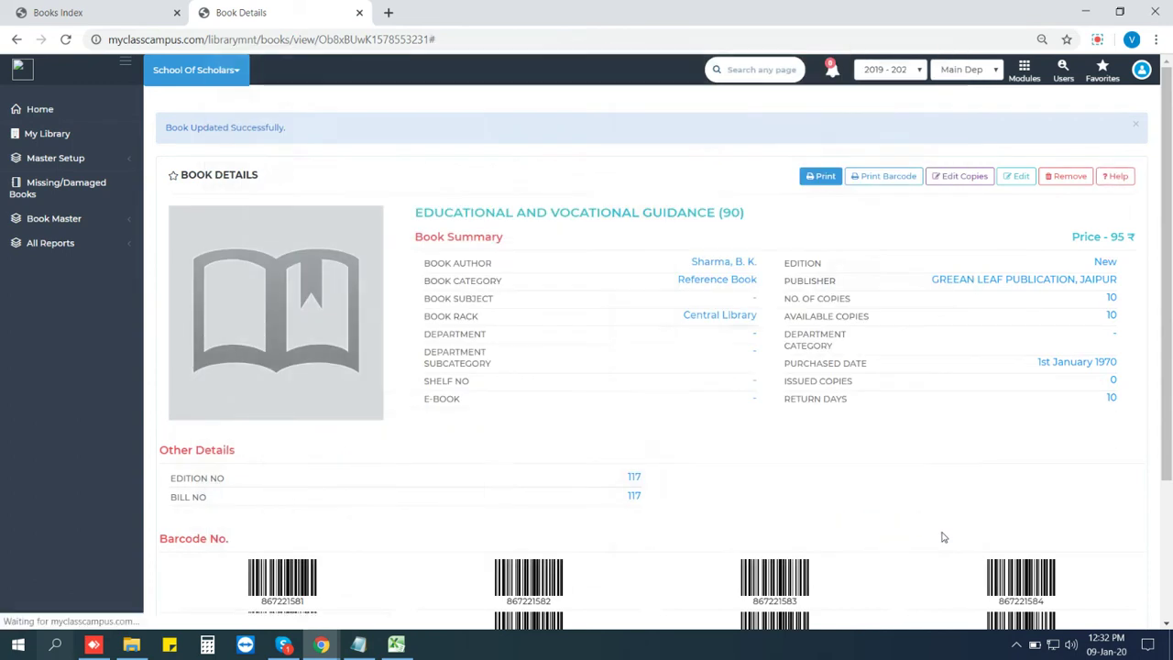
View the printable barcode sheet for this book's copies, return to its details and check the number of copies.
left_click(876, 176)
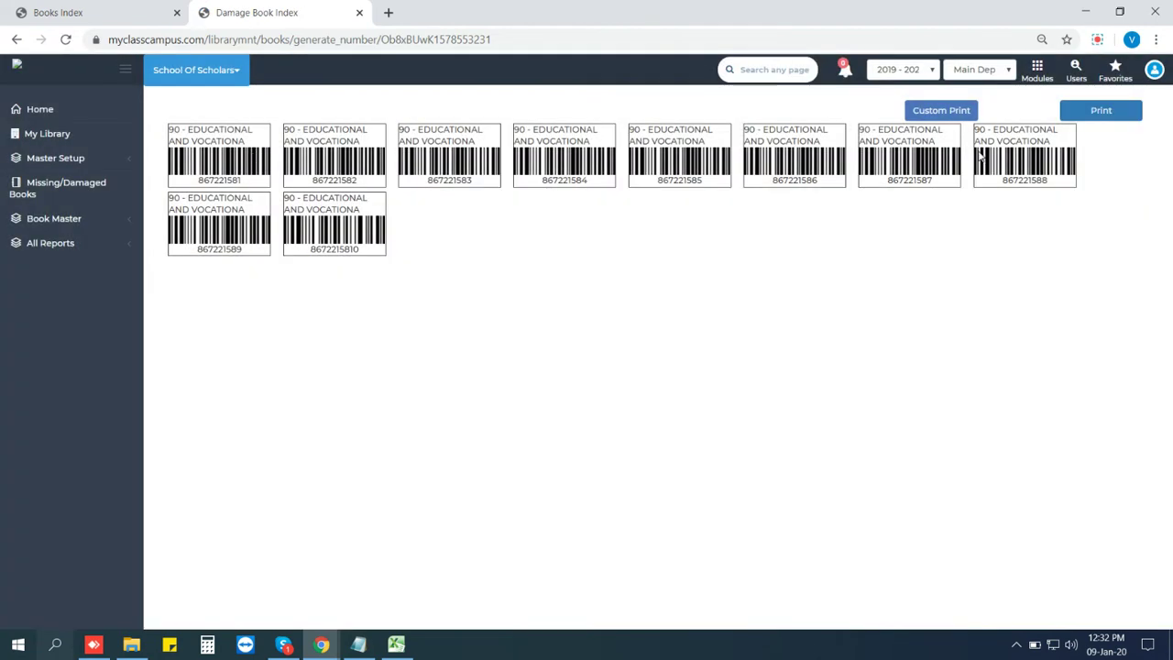
left_click(18, 39)
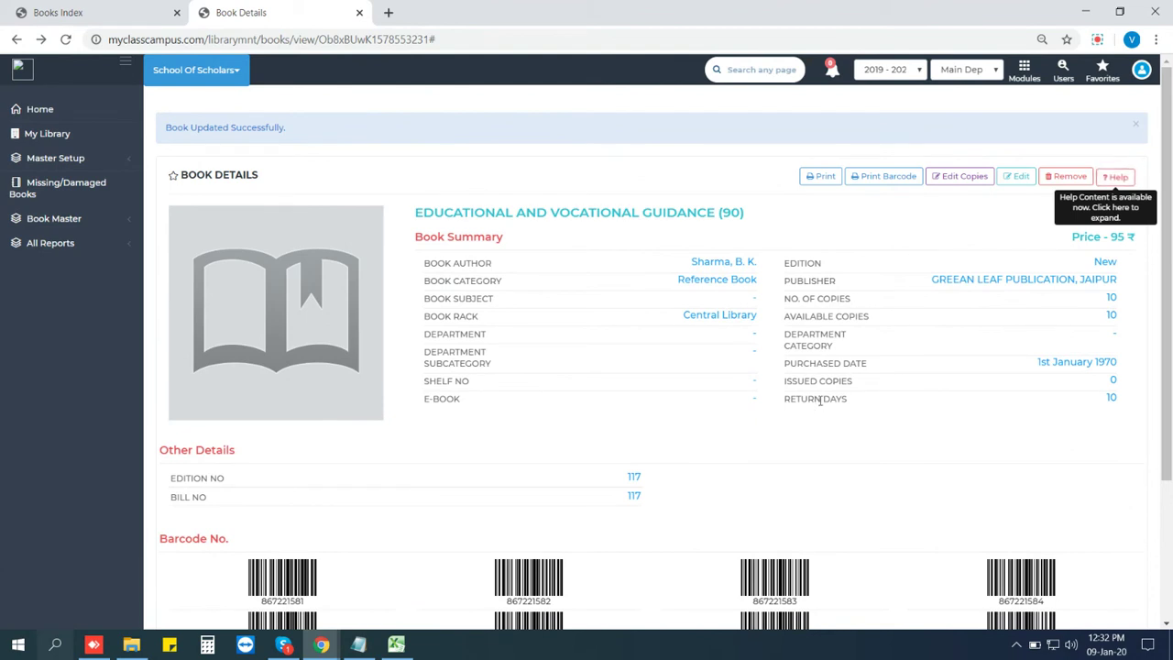
triple_click(1109, 298)
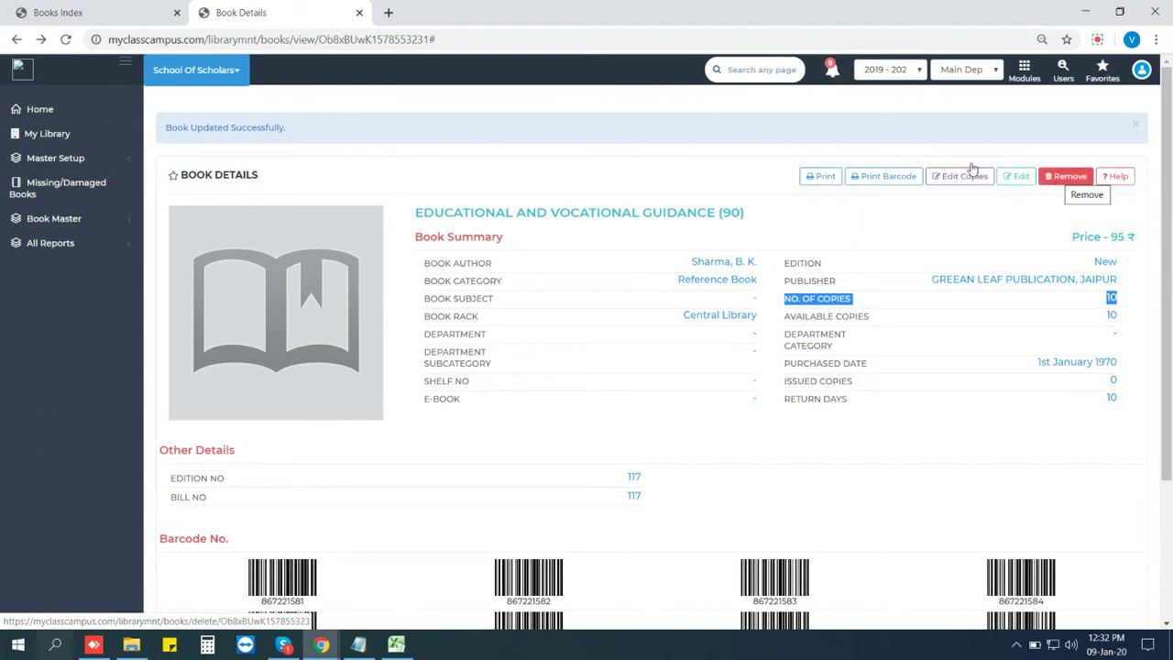
Close the book's details tab, show 25 records in the books list and look through them.
left_click(359, 12)
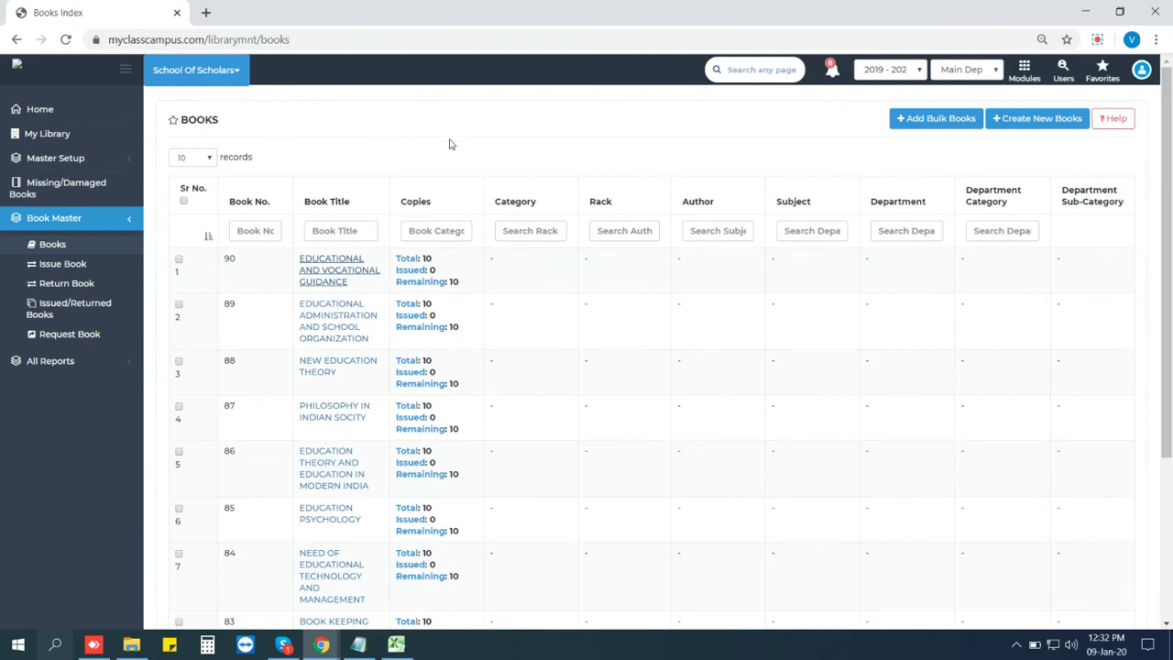
scroll(441, 236, "down", 3)
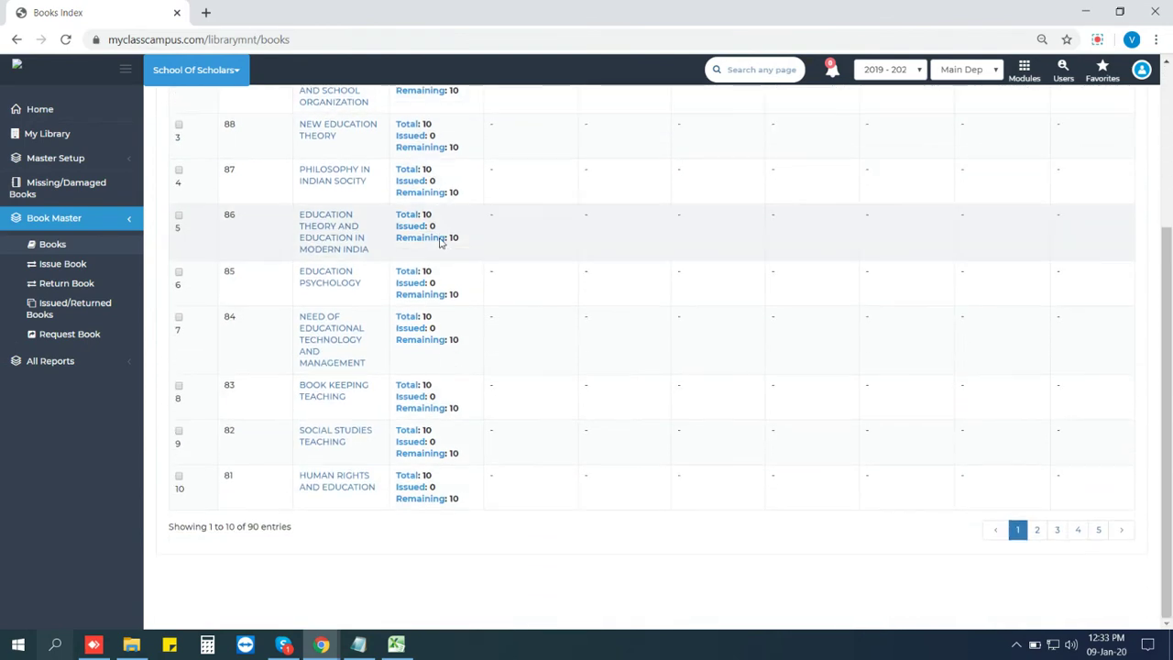
scroll(441, 236, "up", 3)
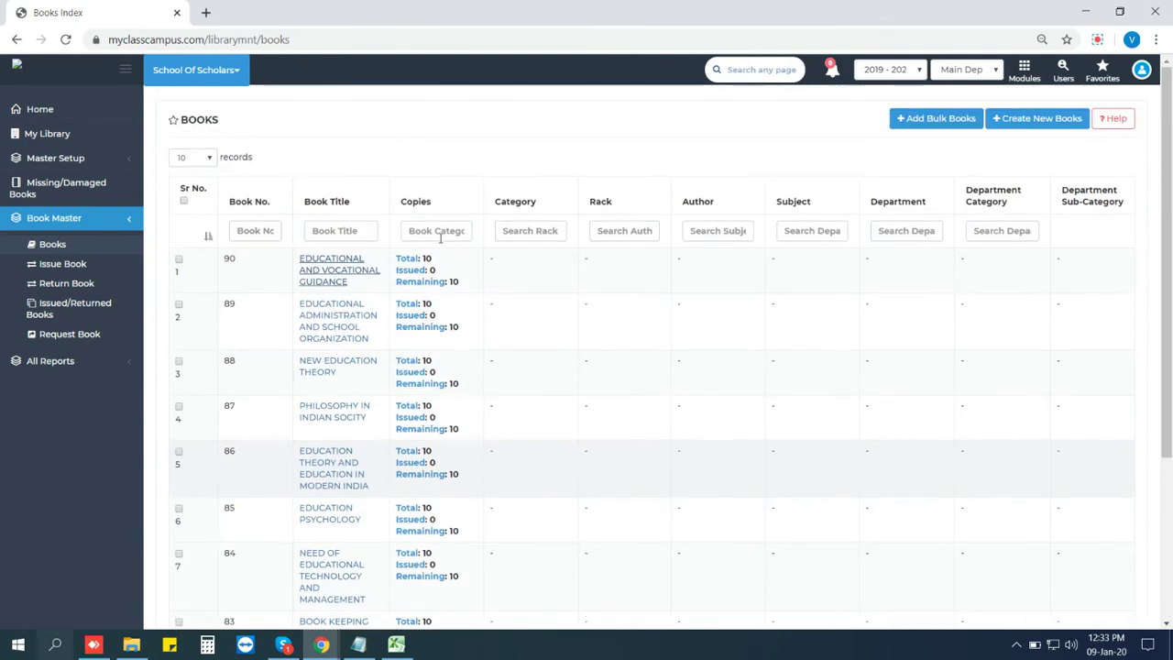
left_click(198, 161)
left_click(191, 180)
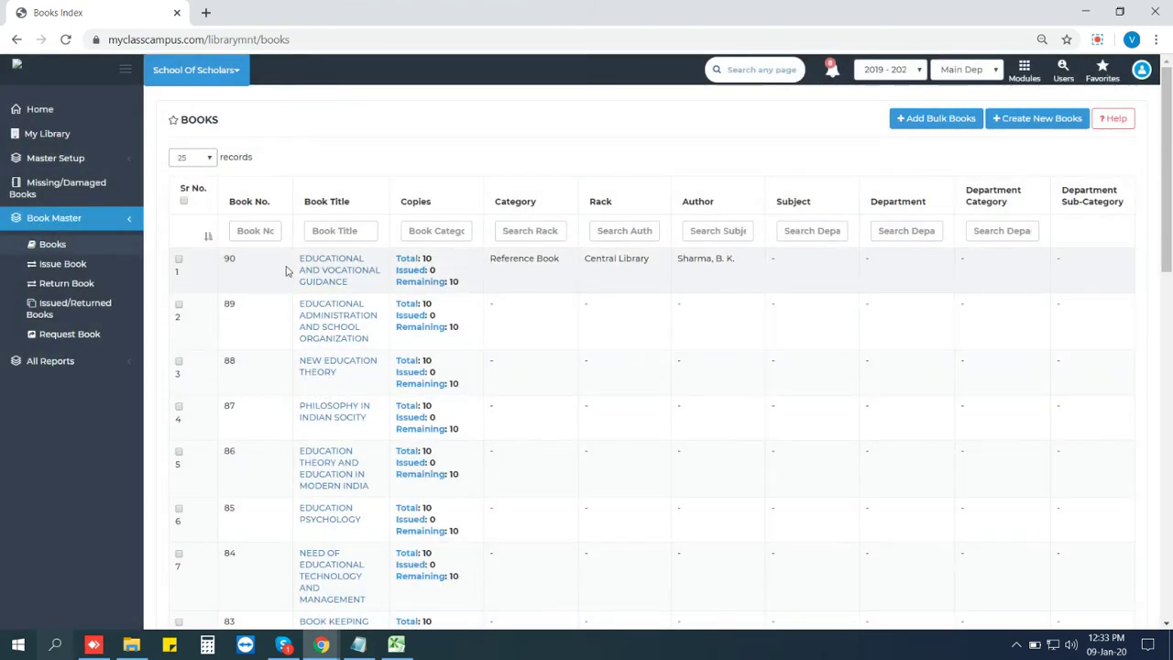
scroll(302, 284, "down", 1)
scroll(305, 287, "down", 10)
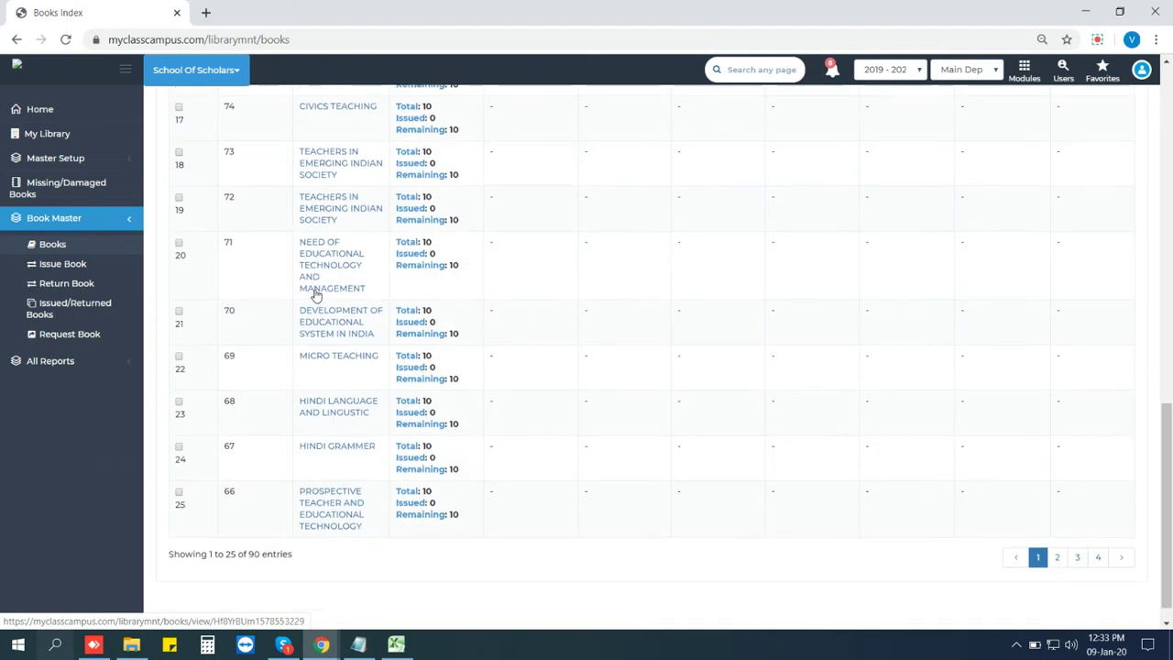
scroll(302, 291, "up", 10)
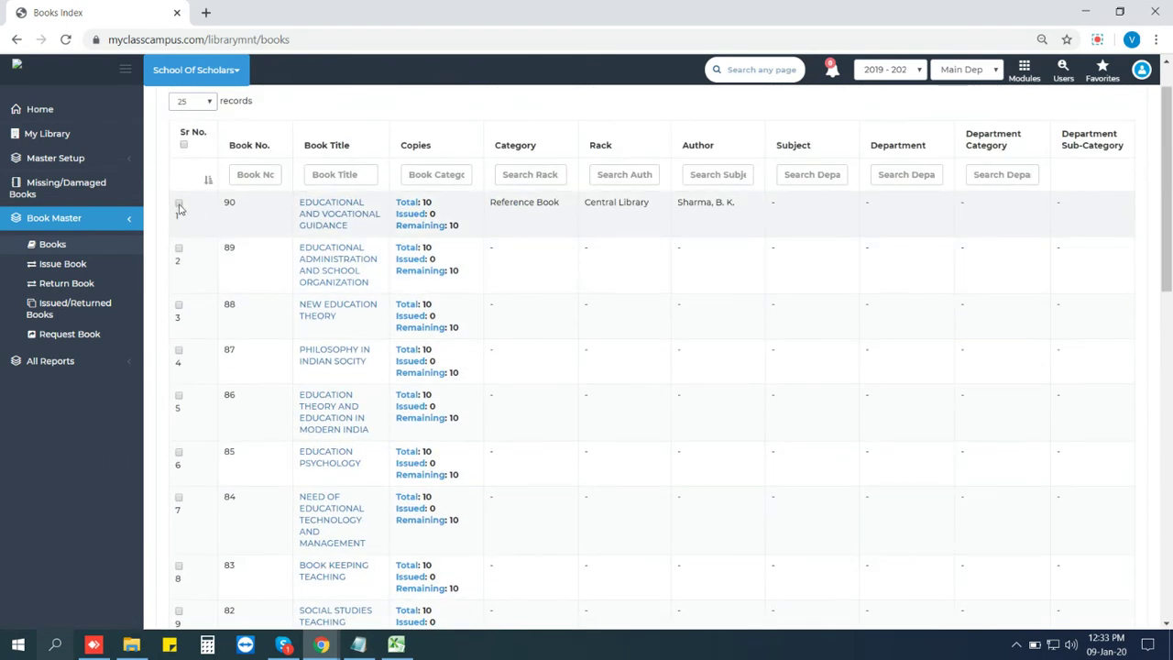
Generate the bulk barcode sheet for books 90, 88, 87, 86 and 85, and return to the books list.
left_click(179, 203)
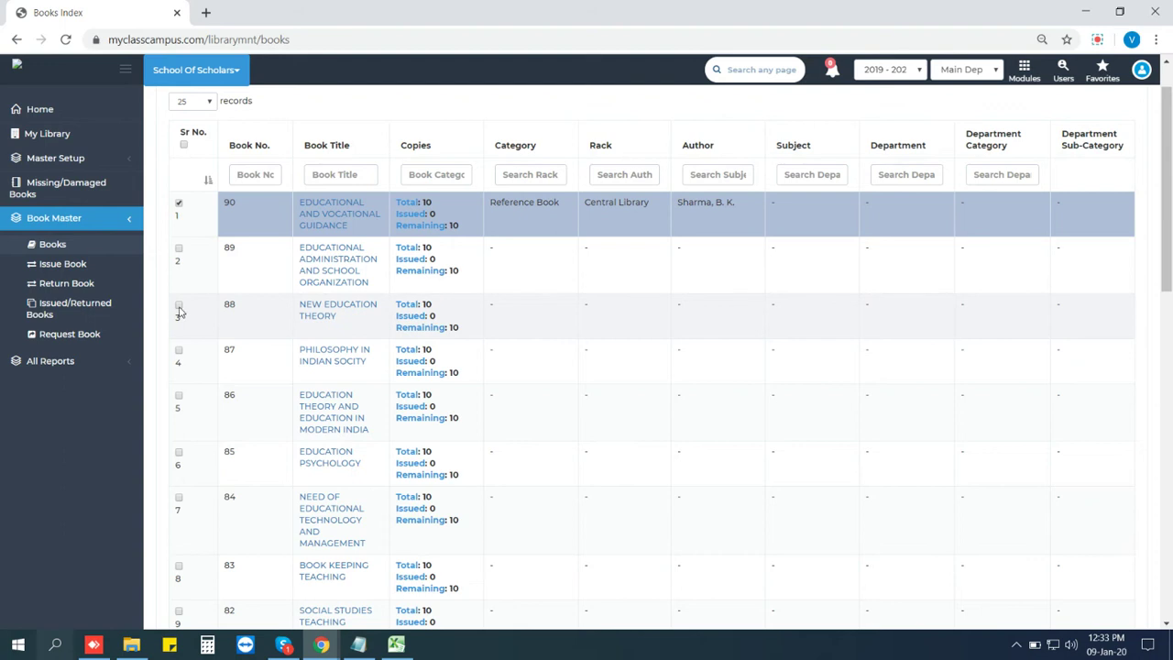
left_click(179, 306)
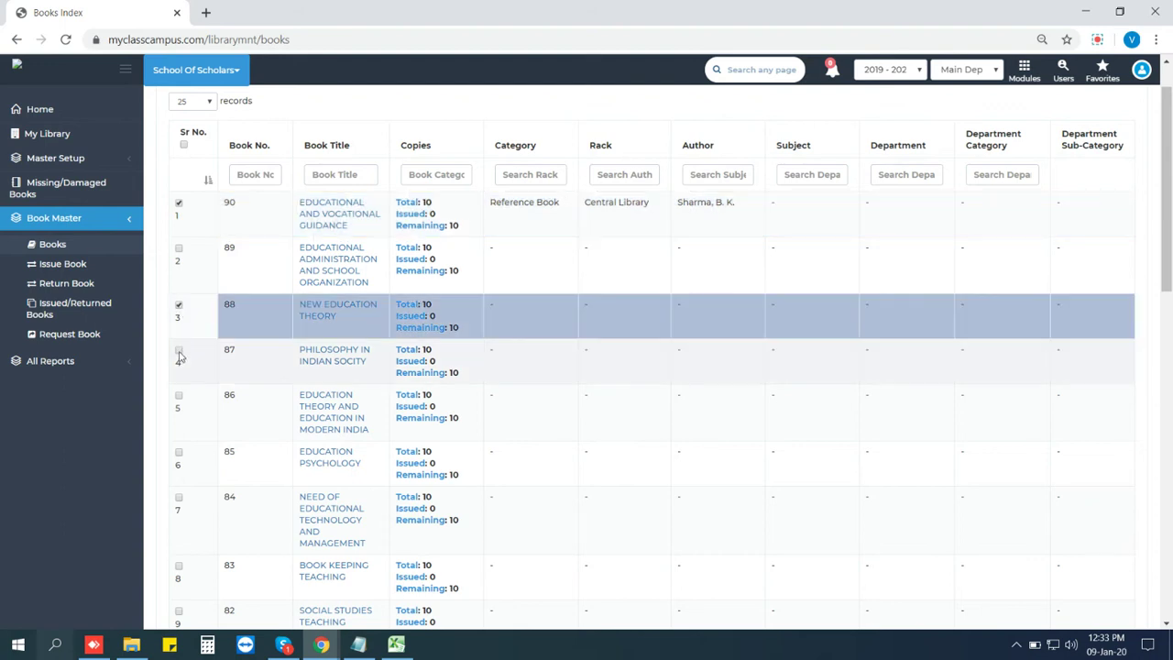
left_click(179, 352)
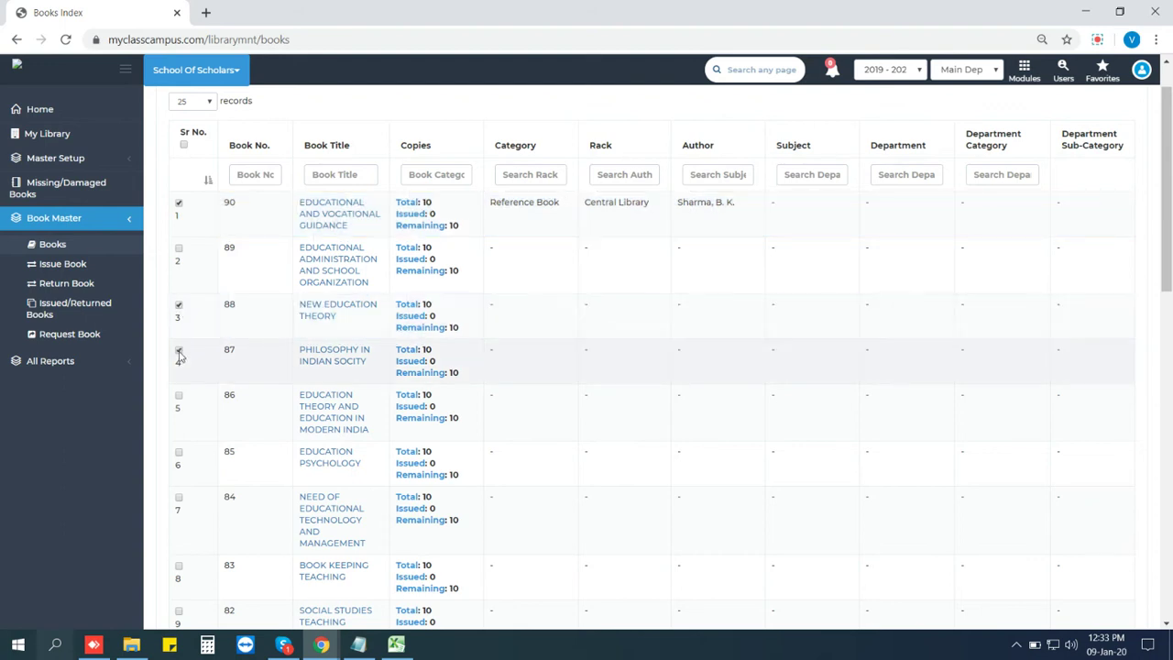
left_click(180, 398)
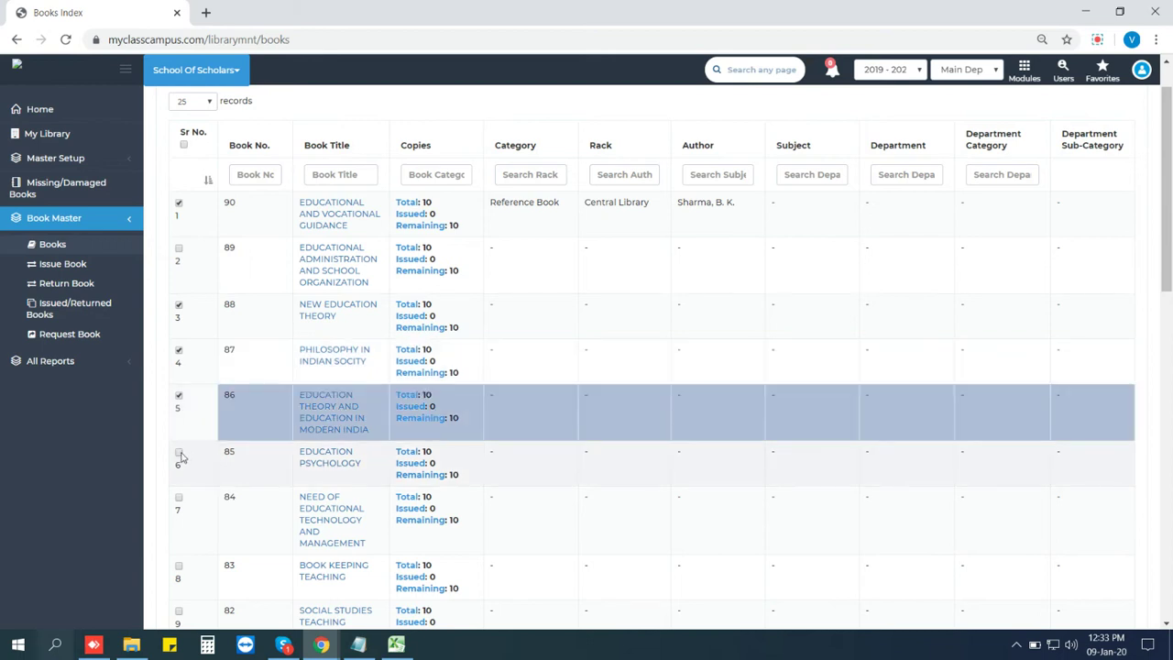
left_click(180, 454)
scroll(600, 339, "up", 1)
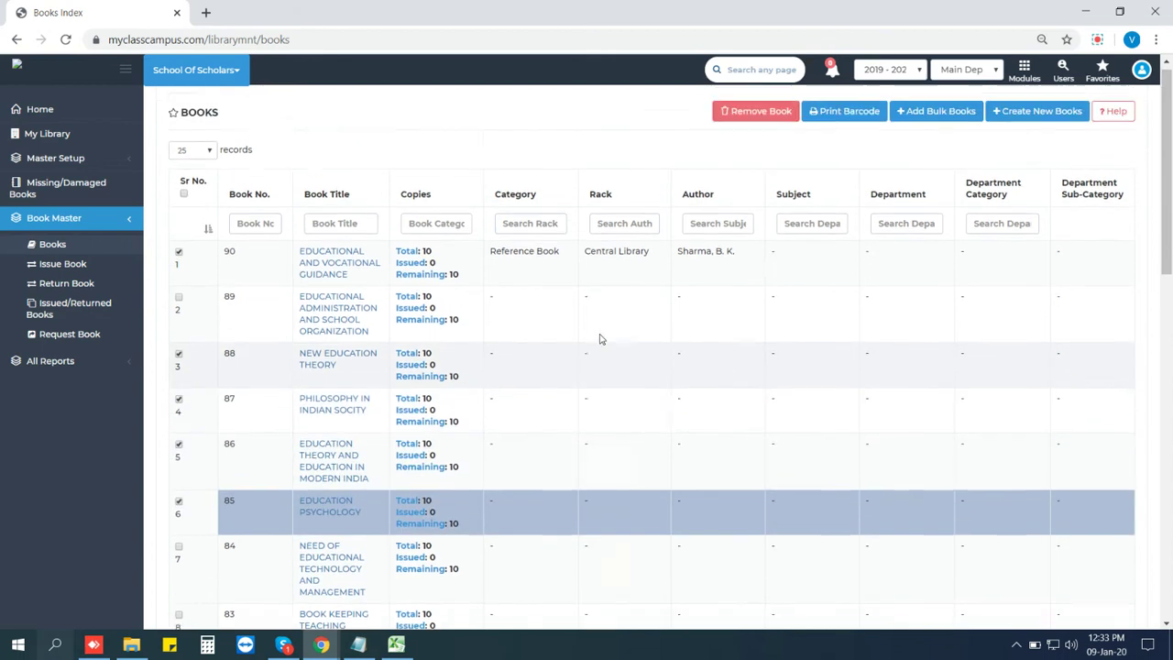
left_click(847, 126)
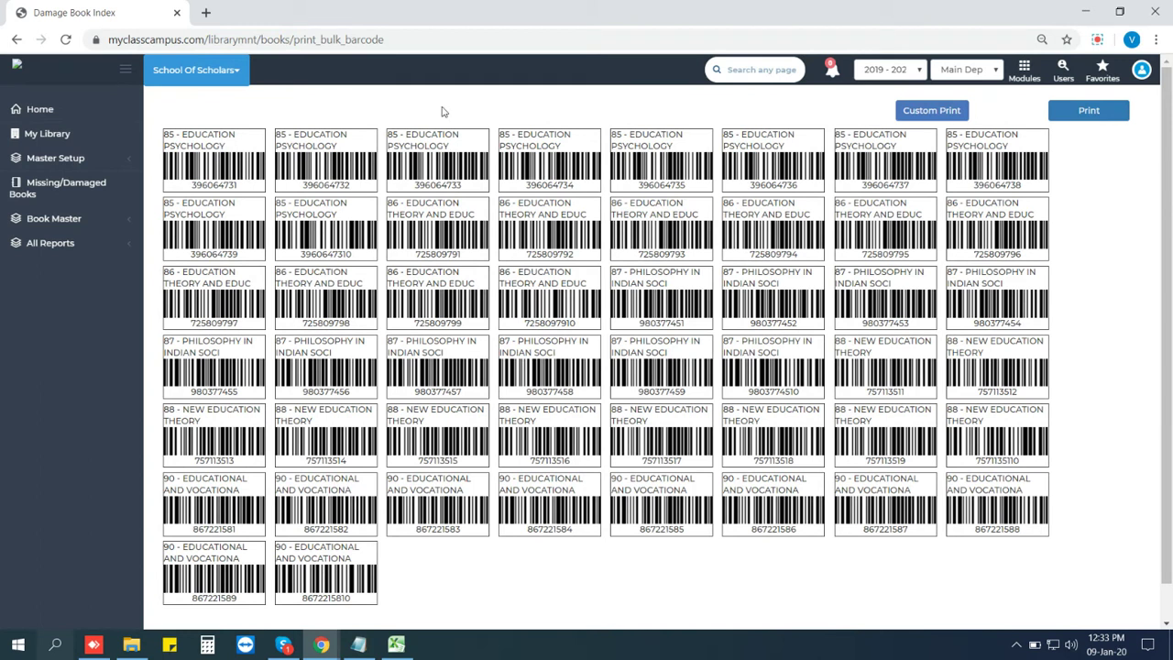
left_click(15, 41)
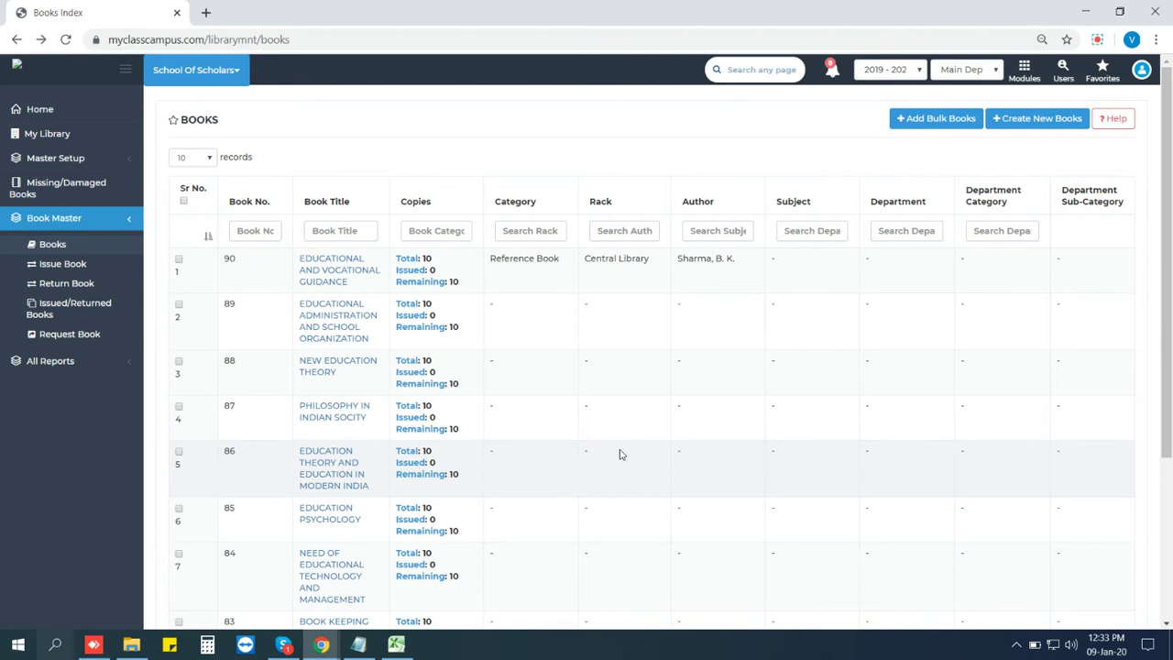
Select books 90 and 89 in the books list.
left_click(179, 259)
left_click(179, 305)
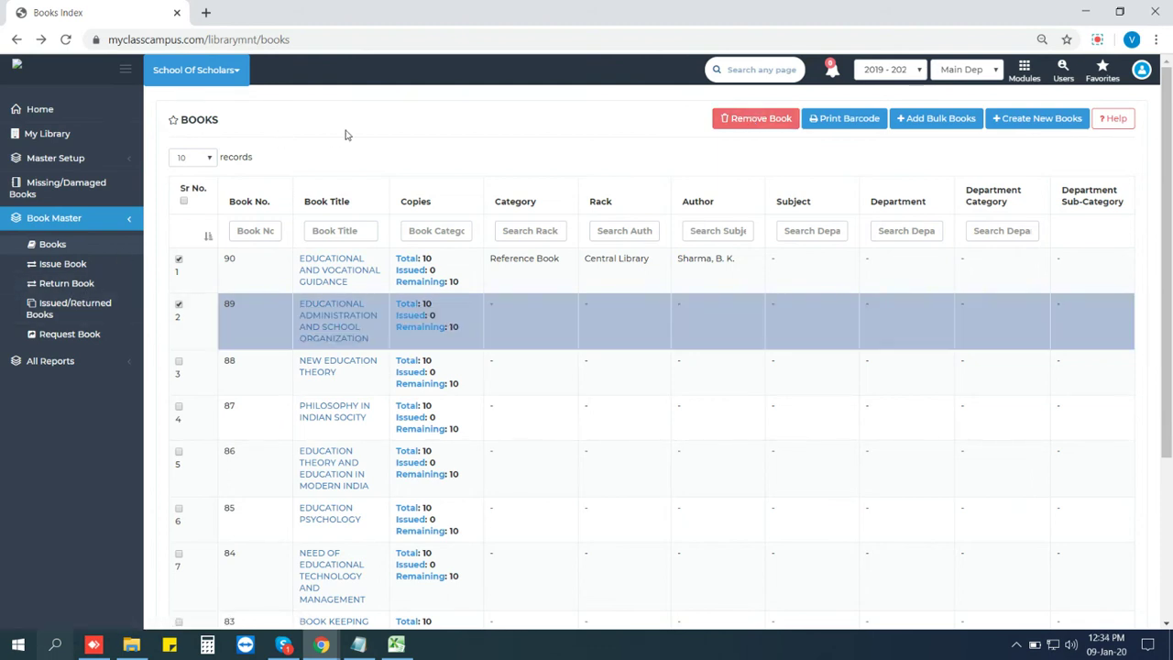
Open book issuing, search for the borrower by first name and select the matching person.
left_click(58, 265)
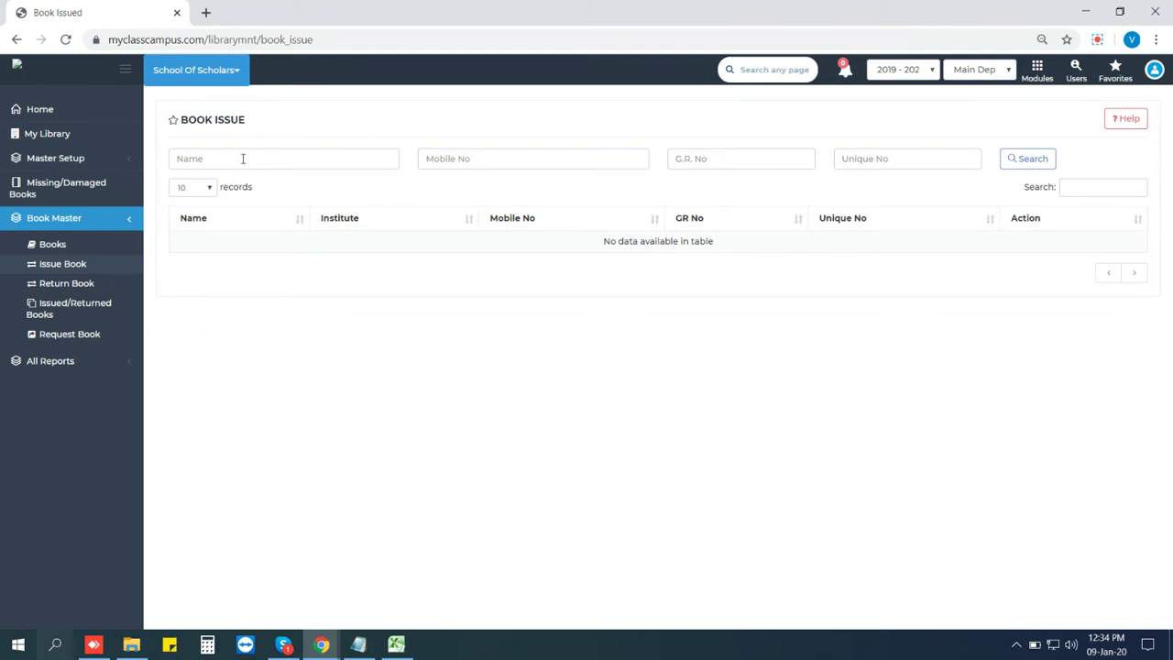
left_click(243, 159)
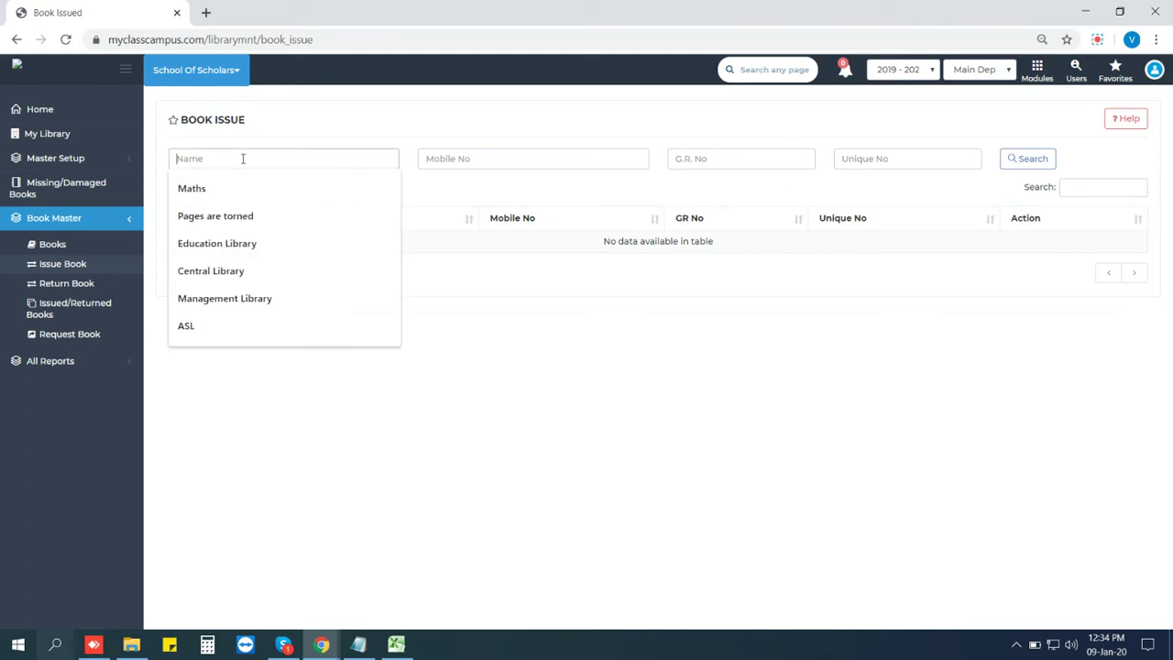
type("vipul")
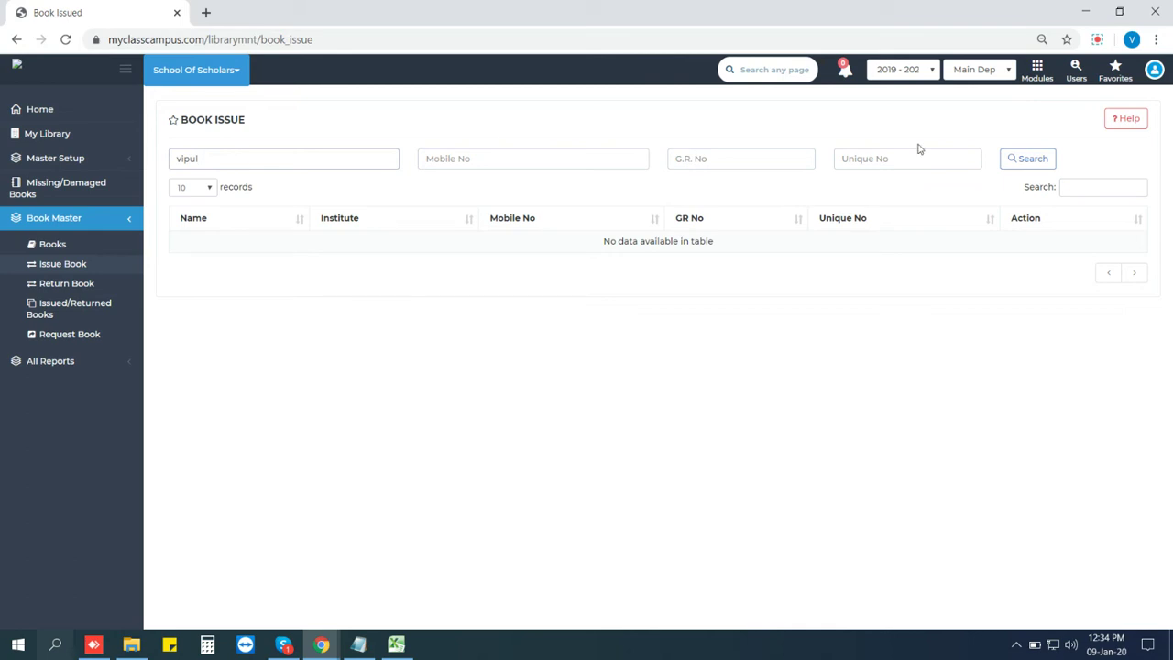
left_click(1036, 159)
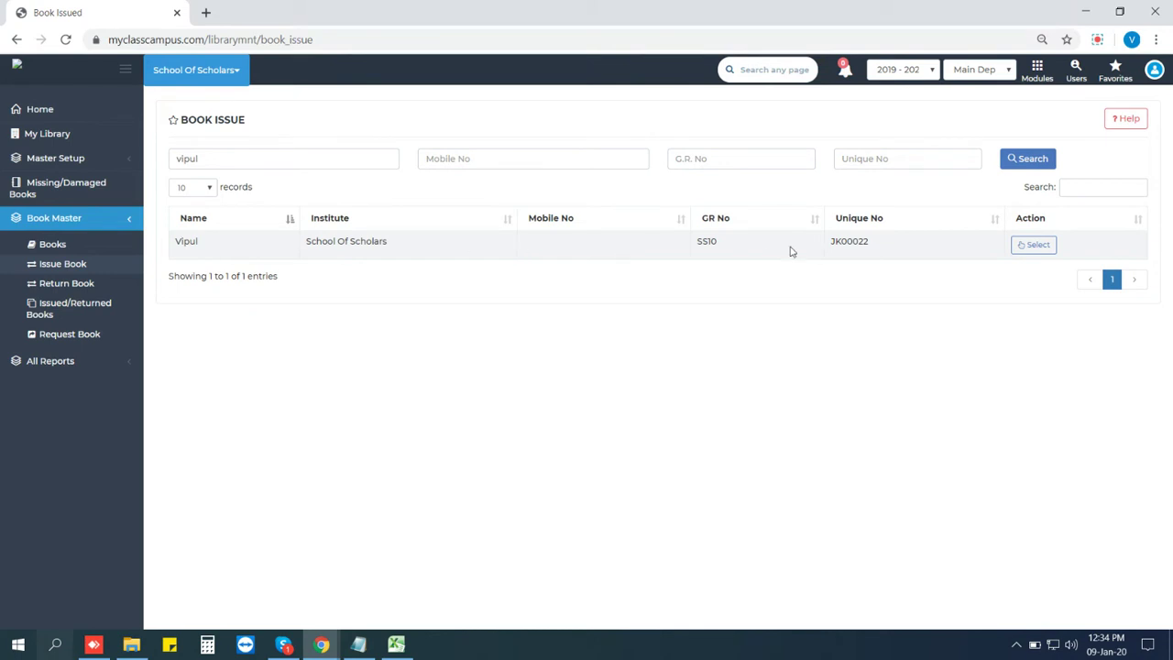
left_click(1040, 247)
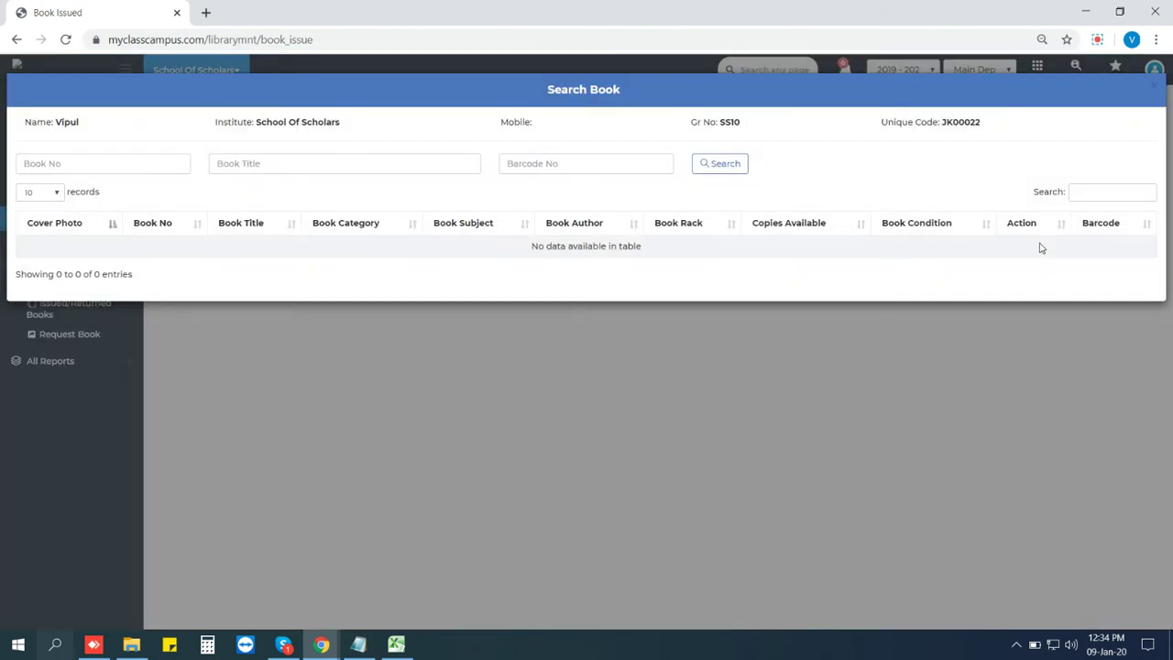
Switch to Library Books in Excel and copy the title ENVIRONMENTAL ENGINEERING from C7.
left_click(304, 158)
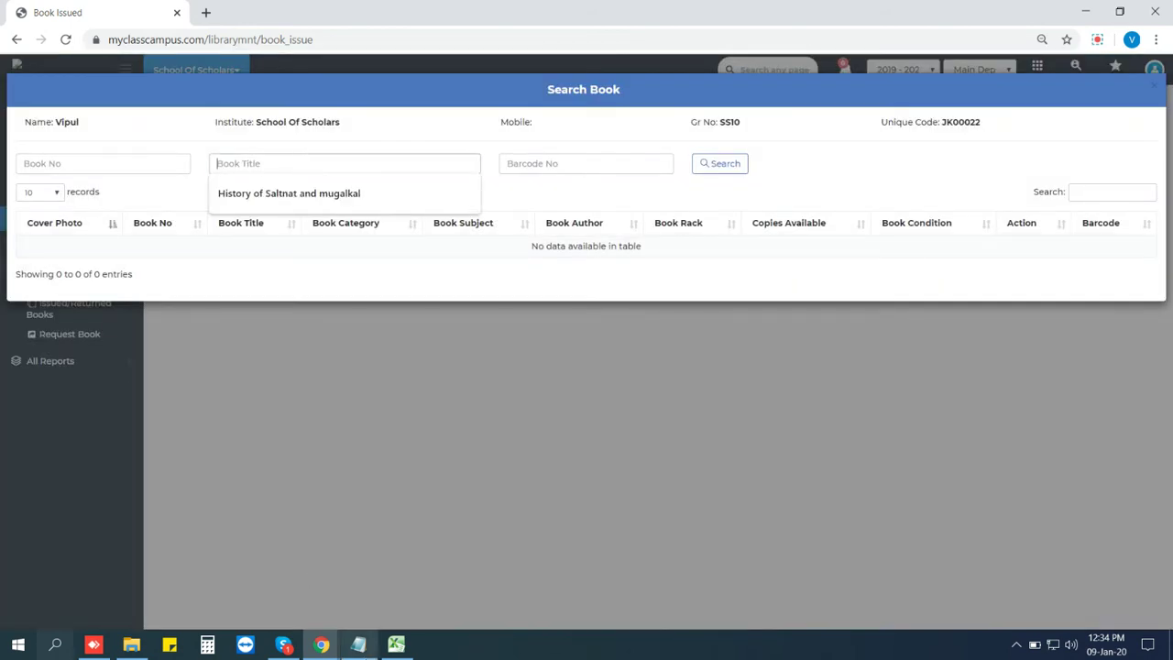
left_click(396, 646)
left_click(312, 173)
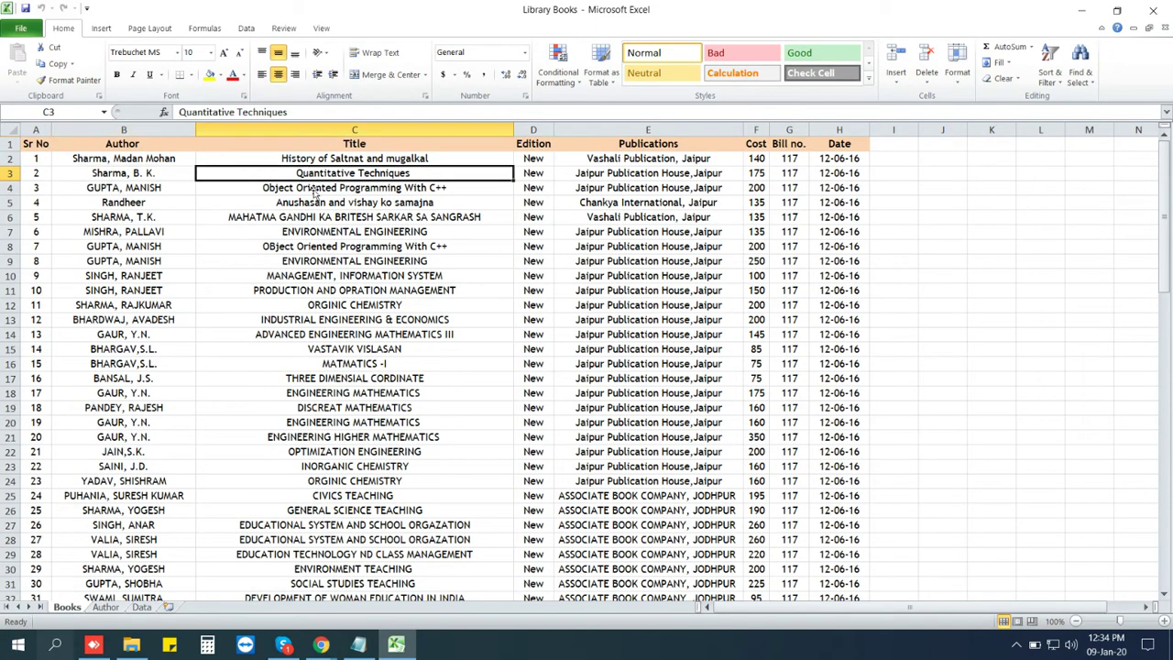
left_click(326, 230)
key("ctrl+c")
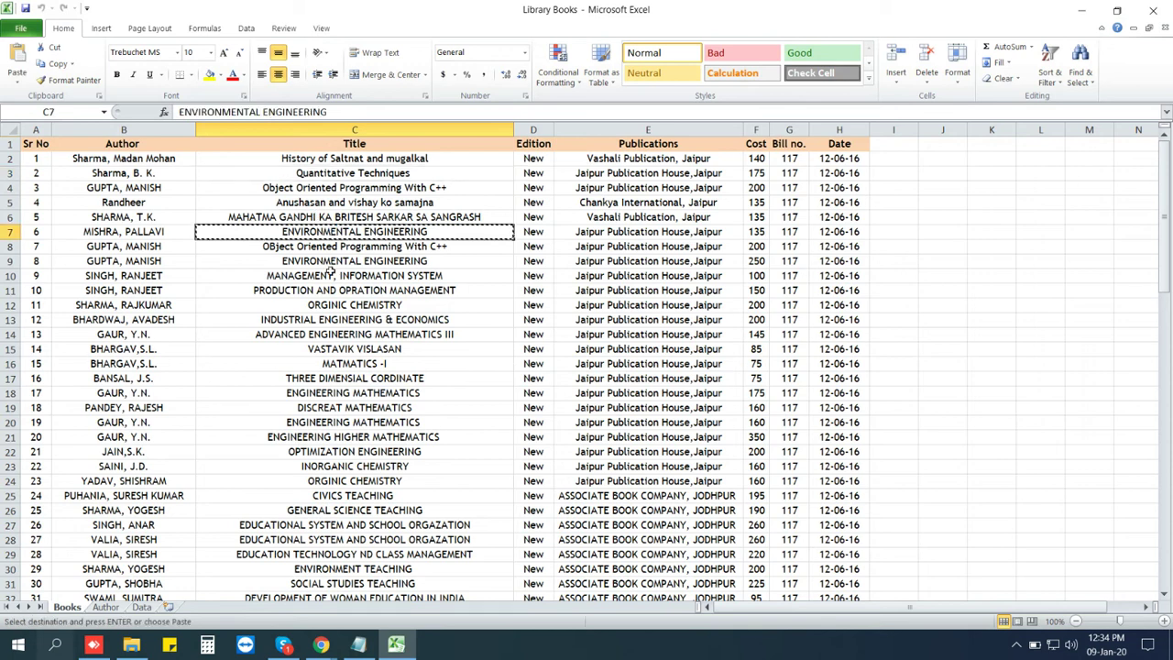
Return to the book search in Chrome and search by the title ENVIRONMENTAL ENGINEERING.
left_click(320, 646)
left_click(238, 561)
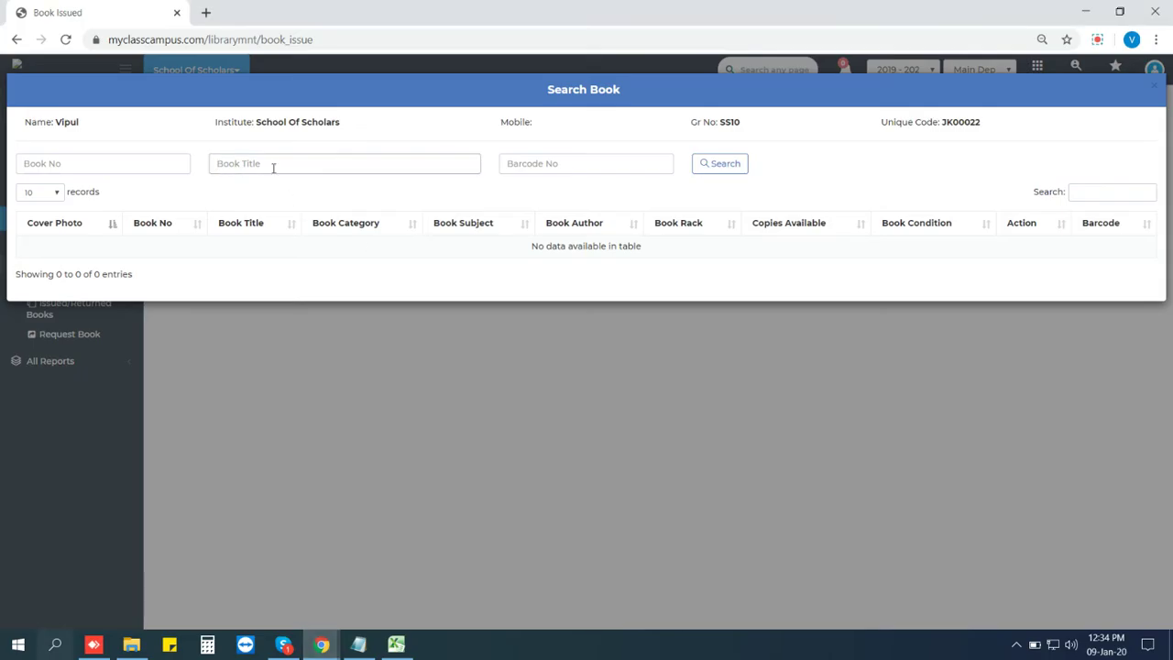
left_click(273, 164)
key("ctrl+v")
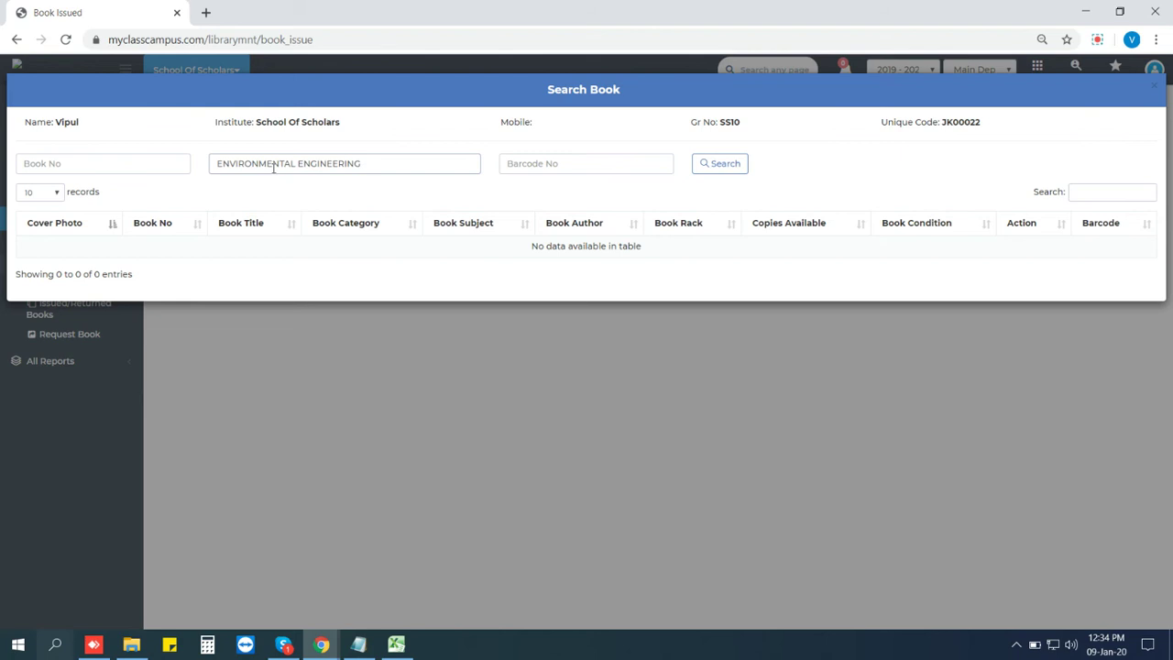
left_click(719, 165)
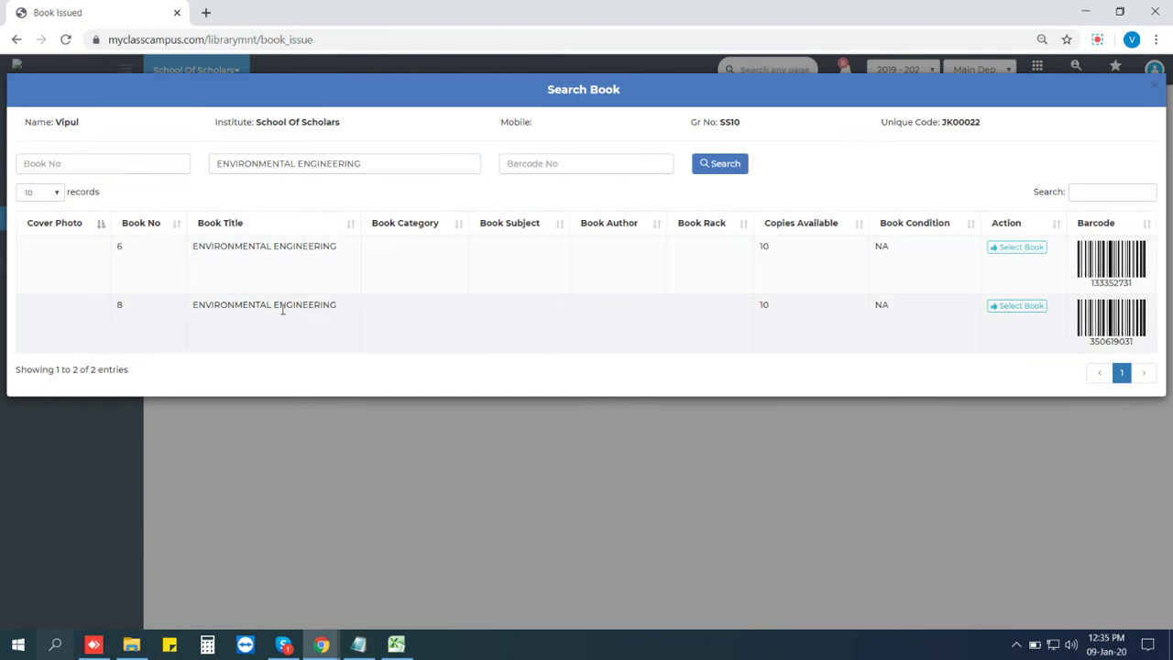
Issue the ENVIRONMENTAL ENGINEERING copy with book no. 8 to the borrower with issue date 07-01-2020.
left_click(1034, 309)
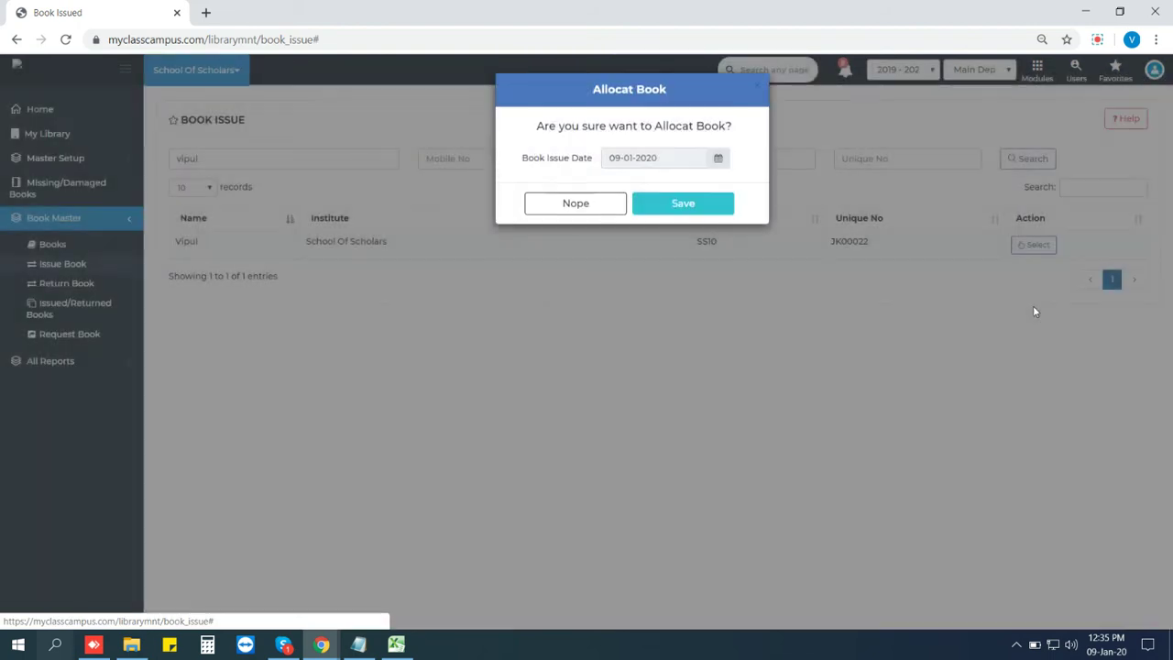
left_click(667, 162)
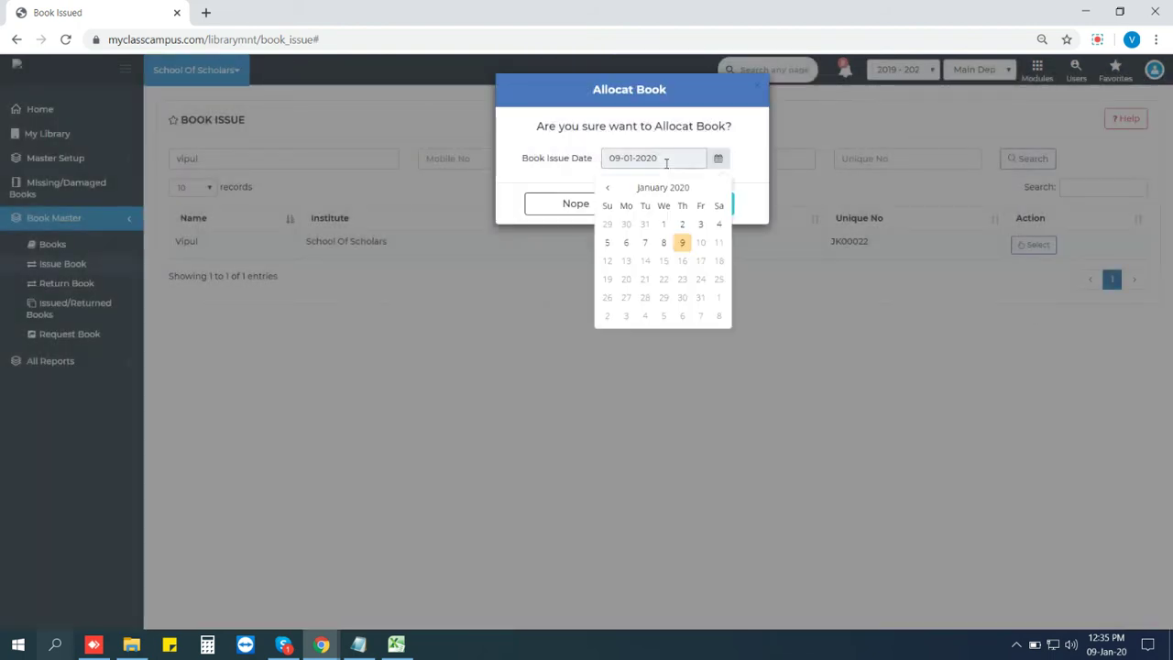
left_click(650, 245)
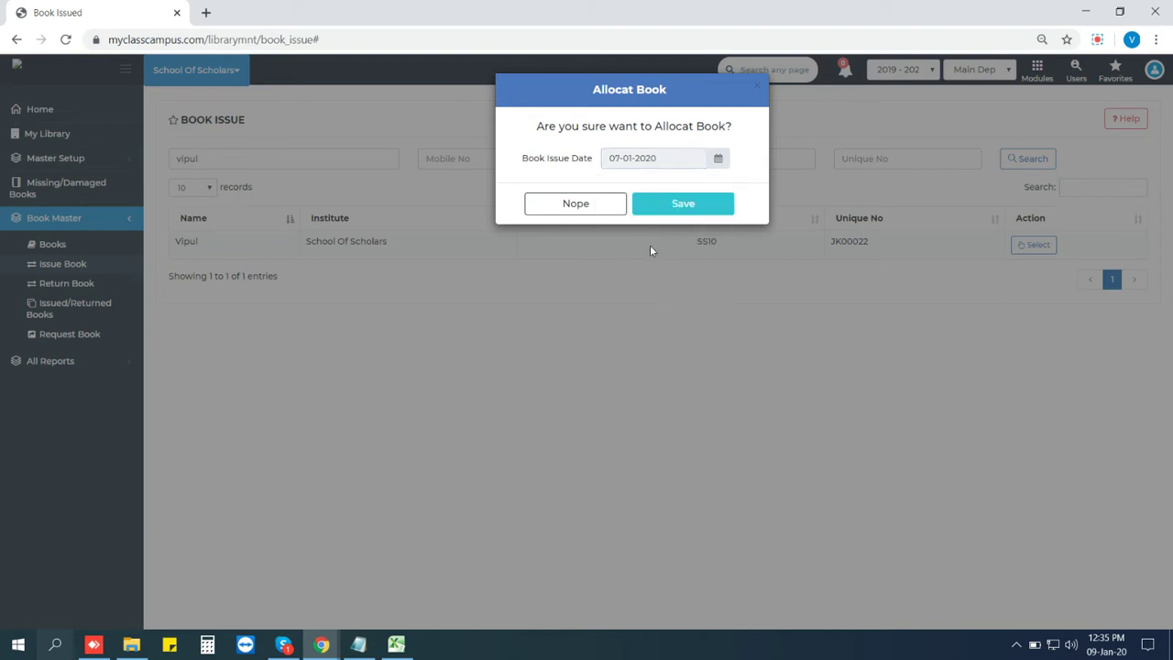
left_click(668, 200)
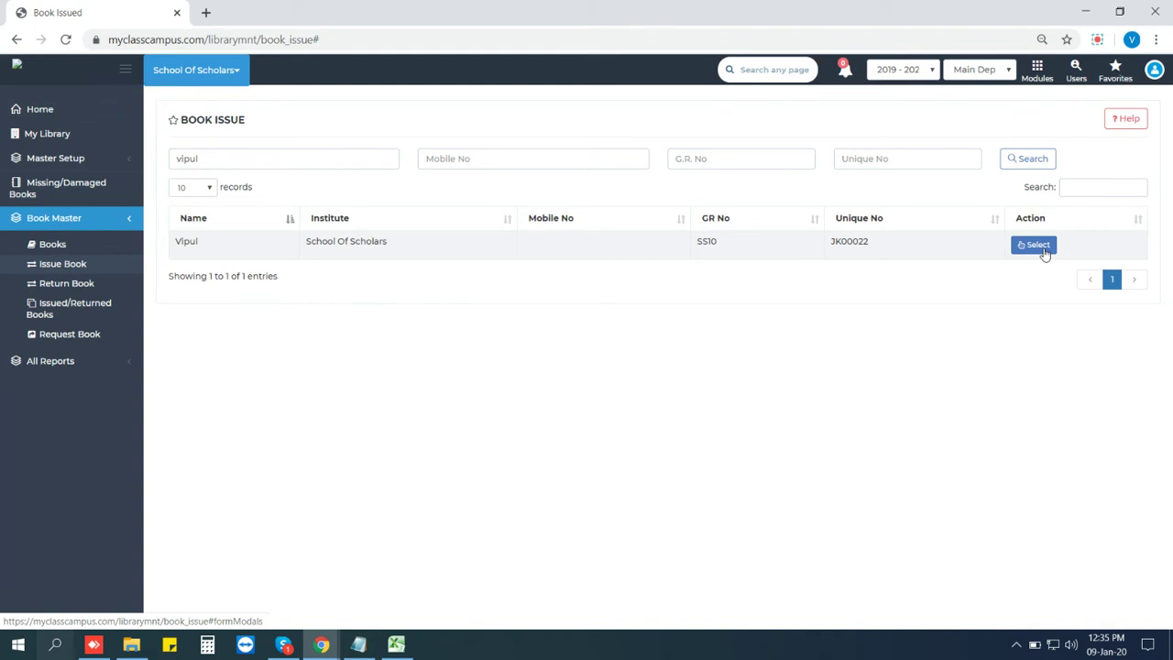
Select the borrower and search for the book titled History of Saltnat and mugalkal.
left_click(1043, 248)
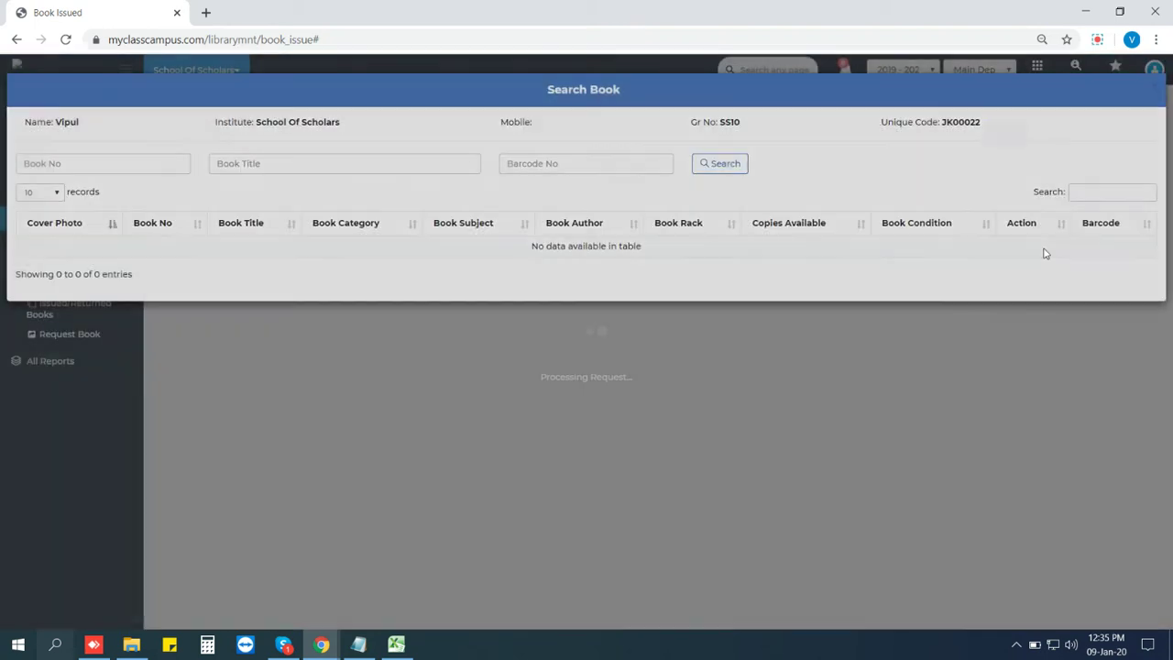
left_click(313, 166)
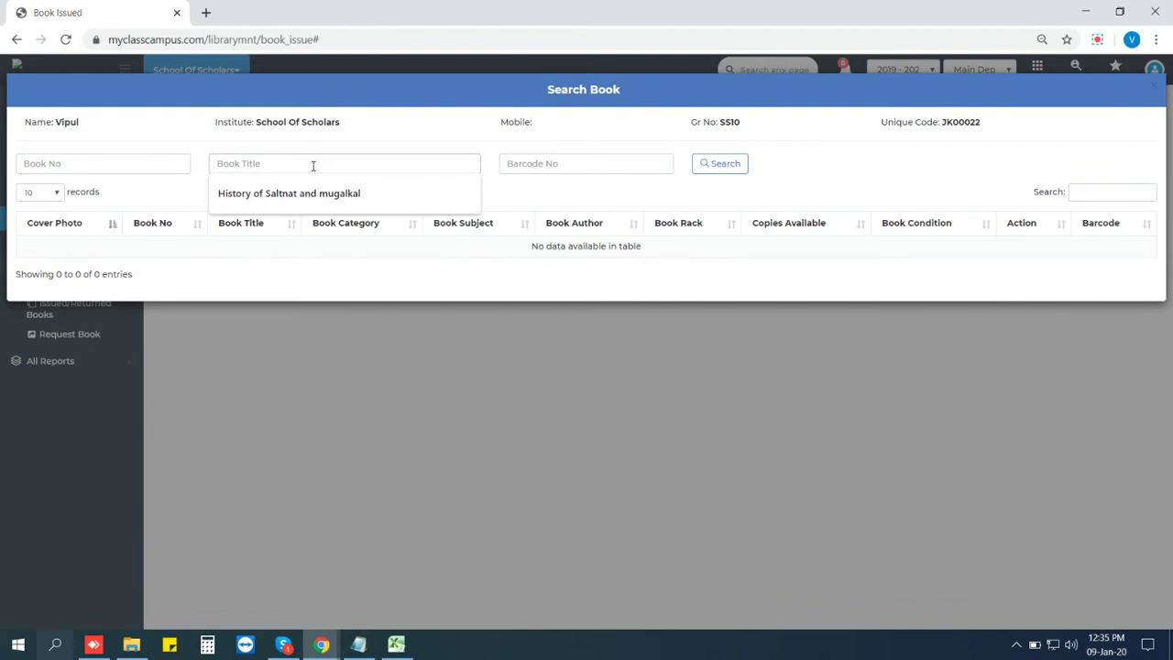
left_click(309, 194)
left_click(710, 166)
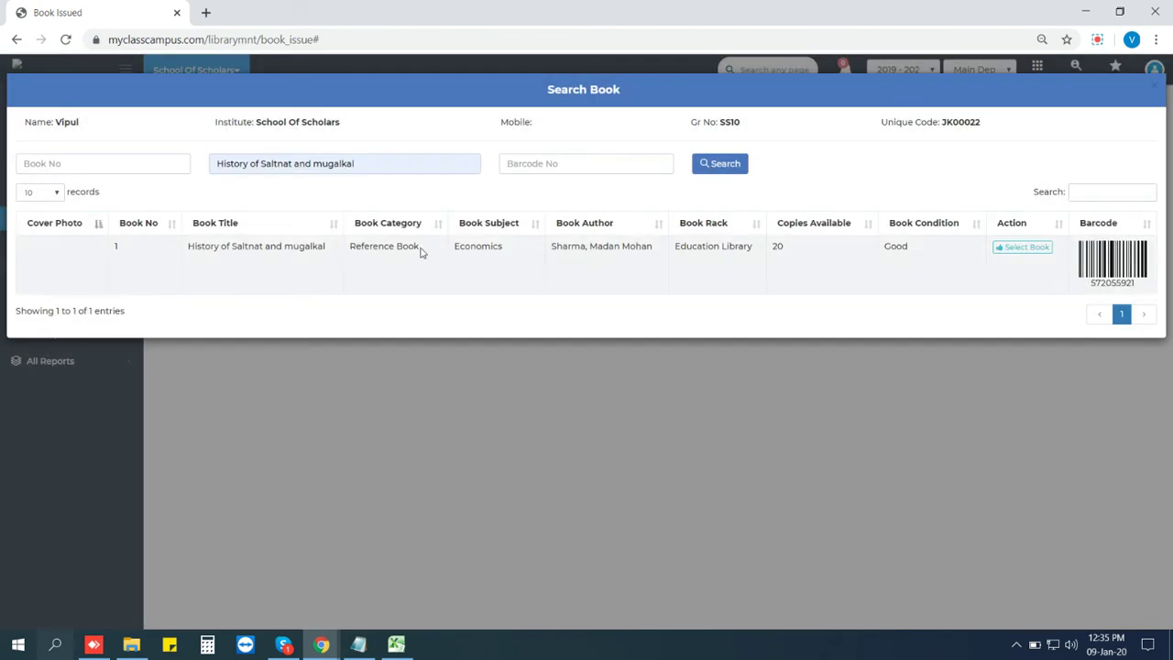
Issue History of Saltnat and mugalkal to the borrower with issue date 31-12-2019.
left_click(1019, 247)
left_click(630, 156)
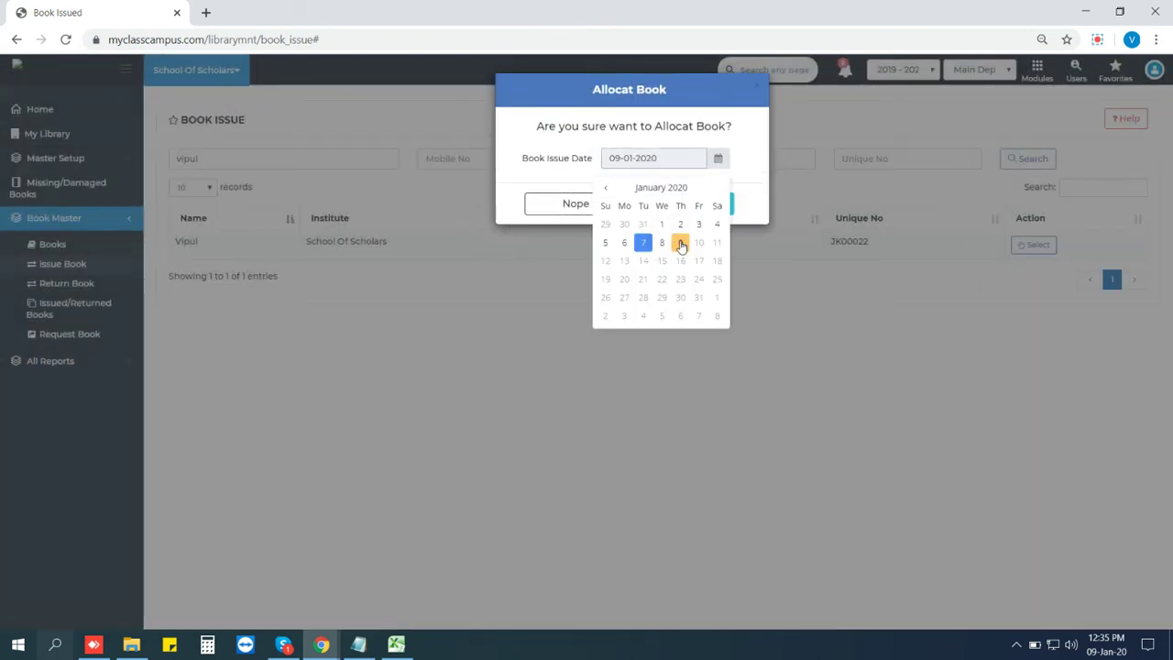
left_click(646, 226)
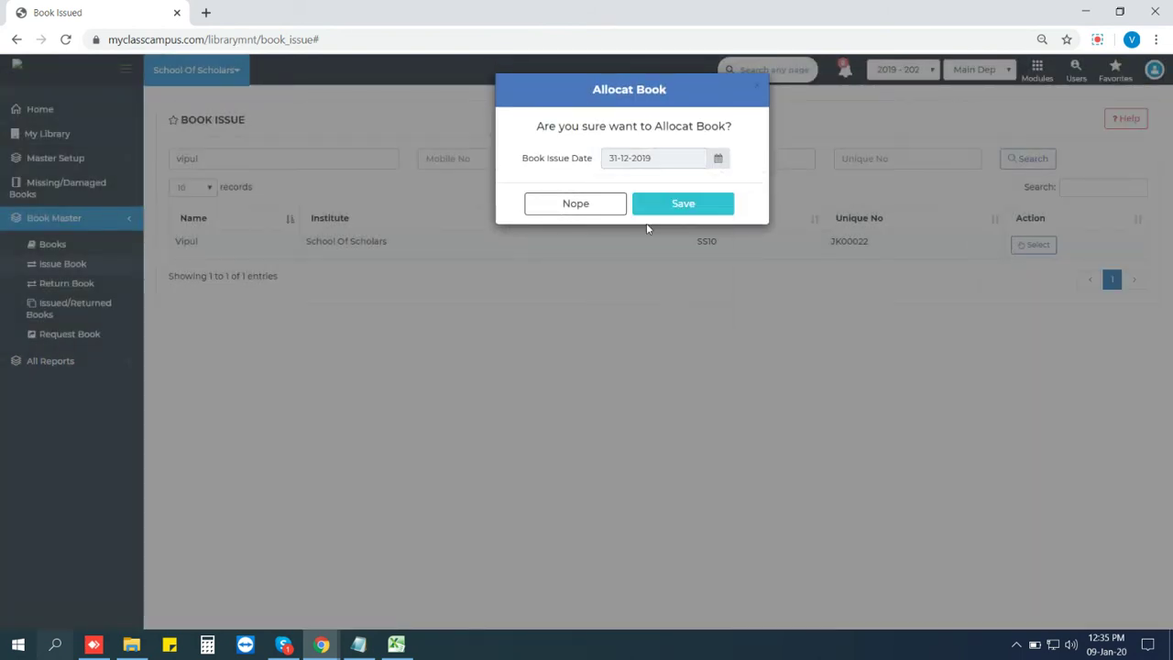
left_click(669, 200)
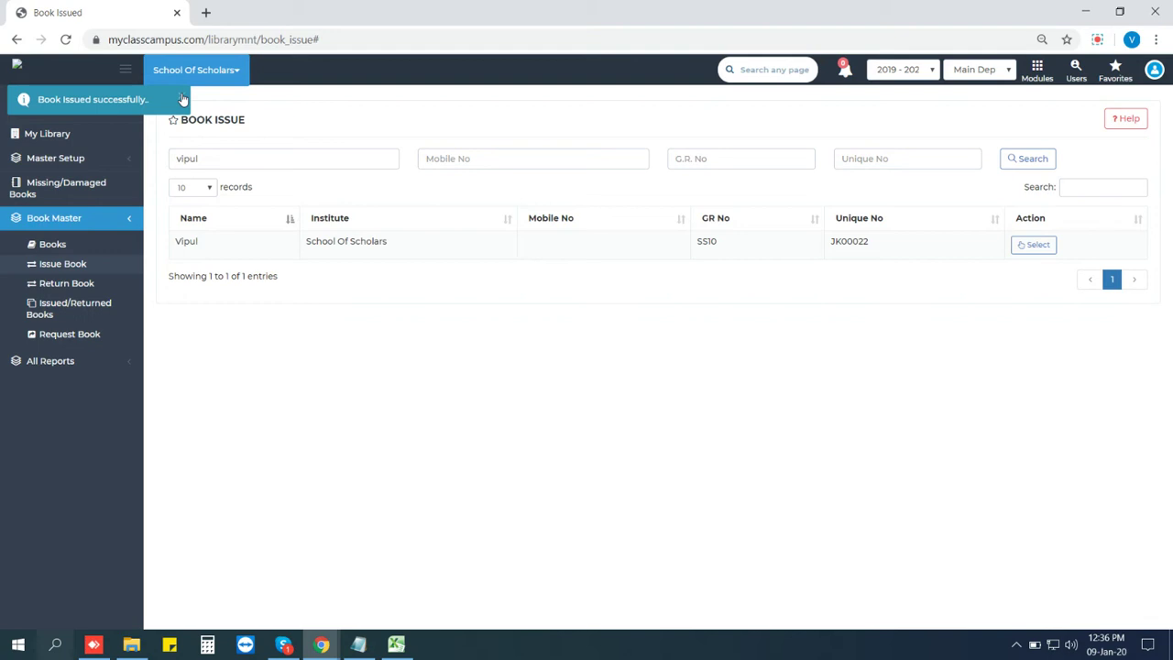
Open book returning, search for the borrower by first name and select the matching person.
left_click(79, 290)
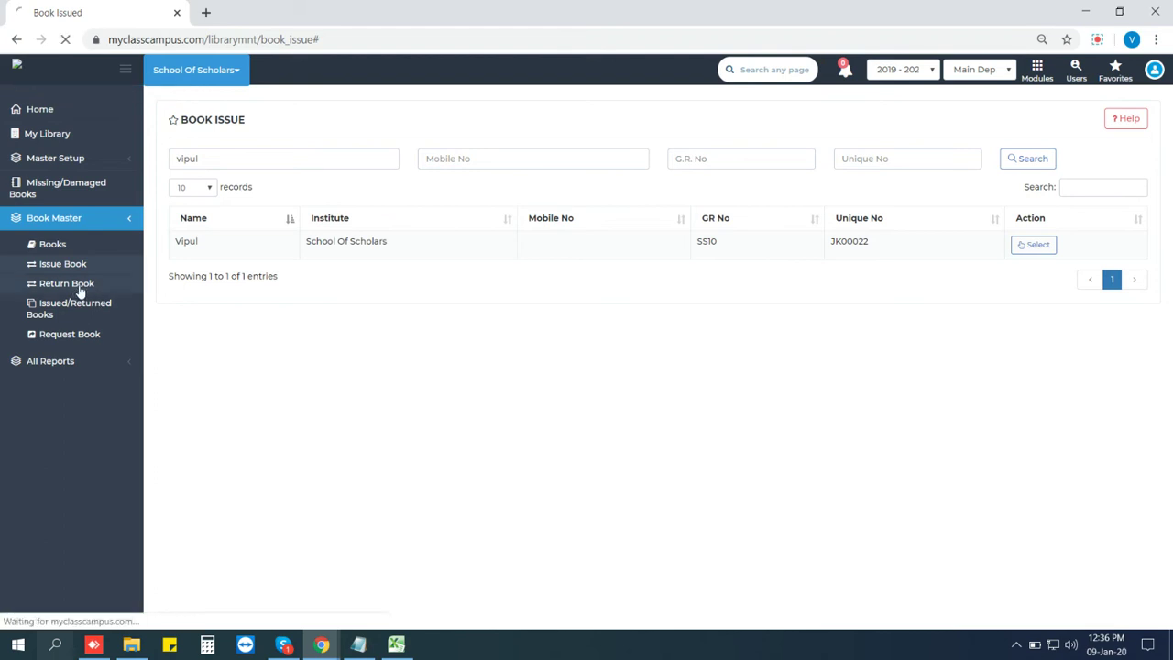
left_click(222, 166)
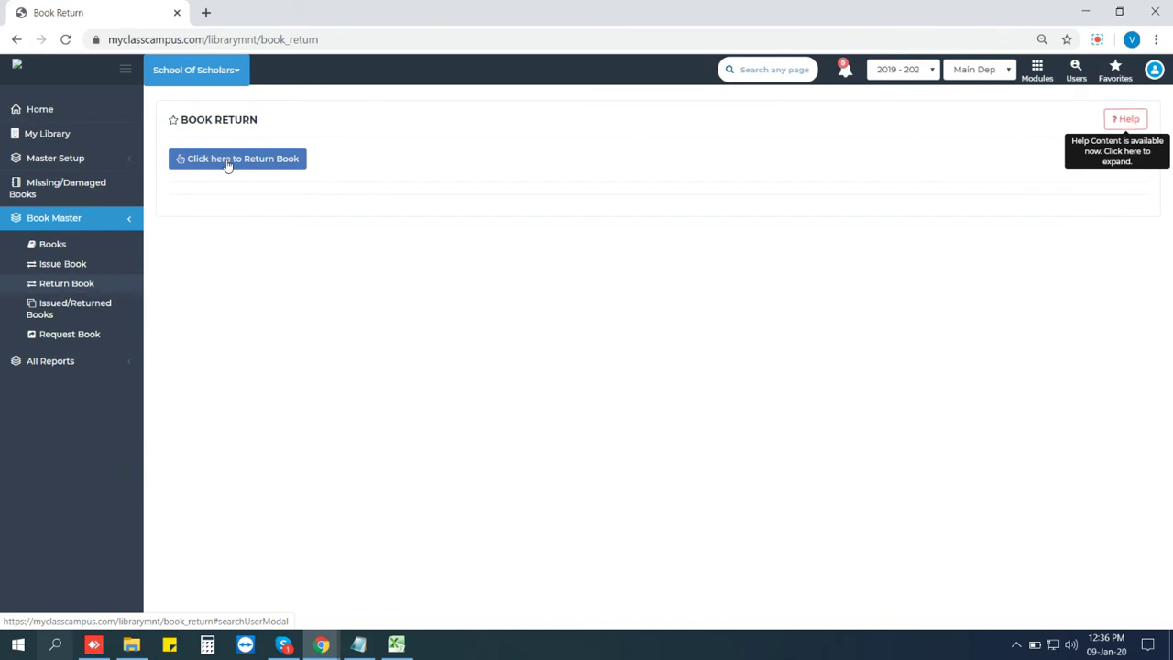
left_click(228, 164)
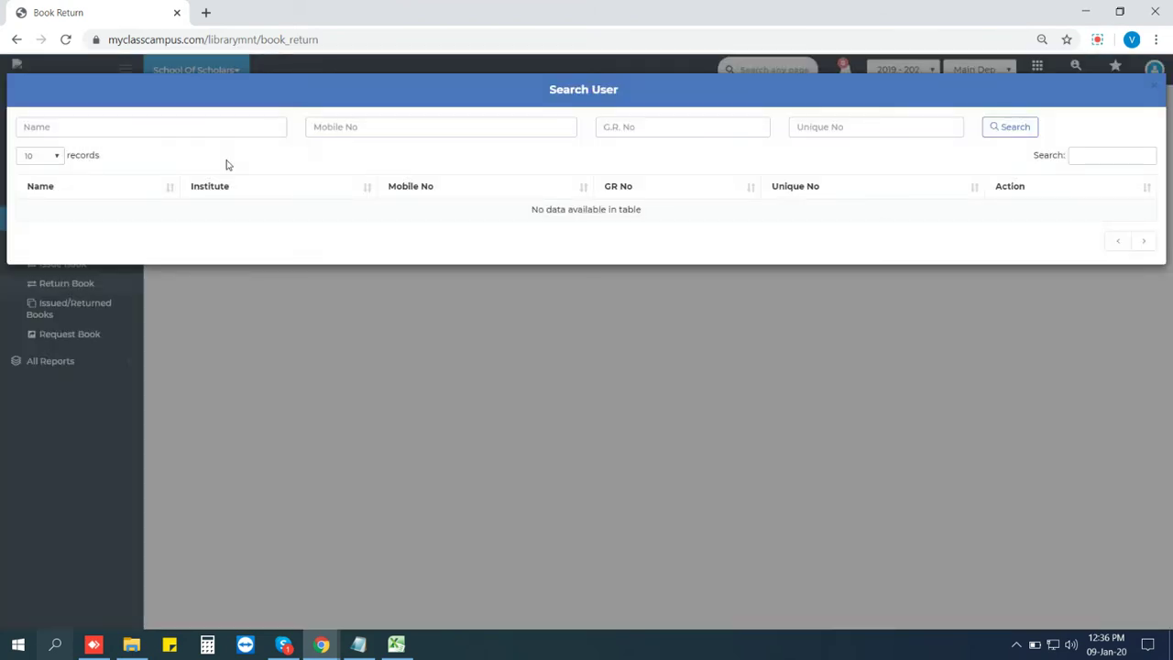
left_click(103, 128)
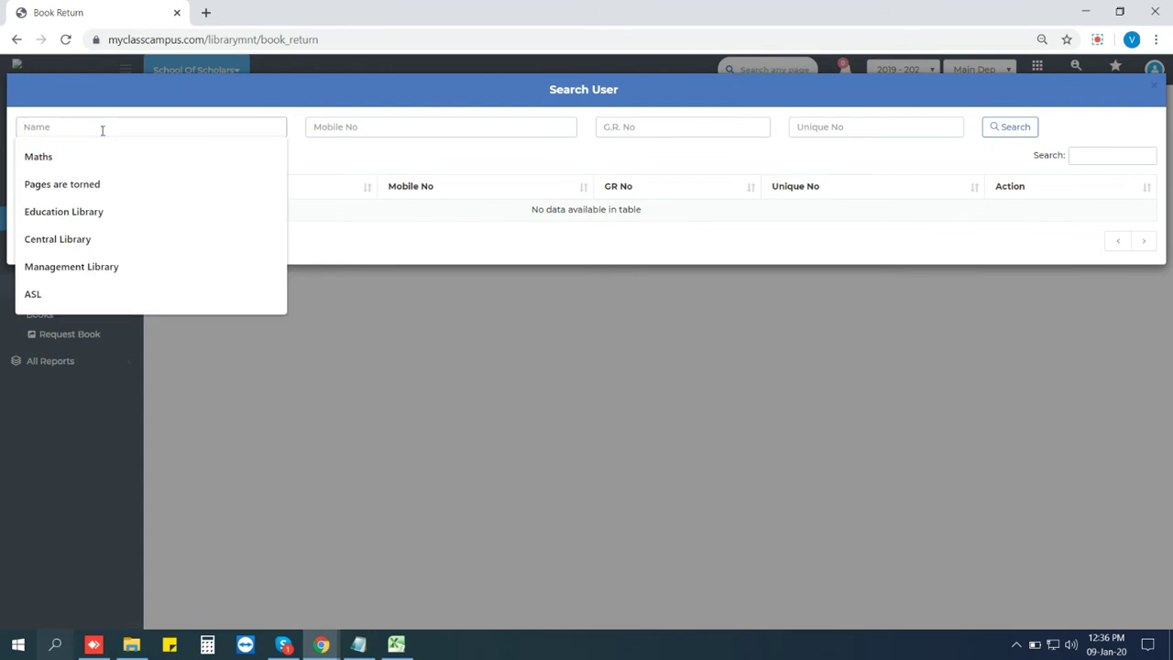
type("vipul")
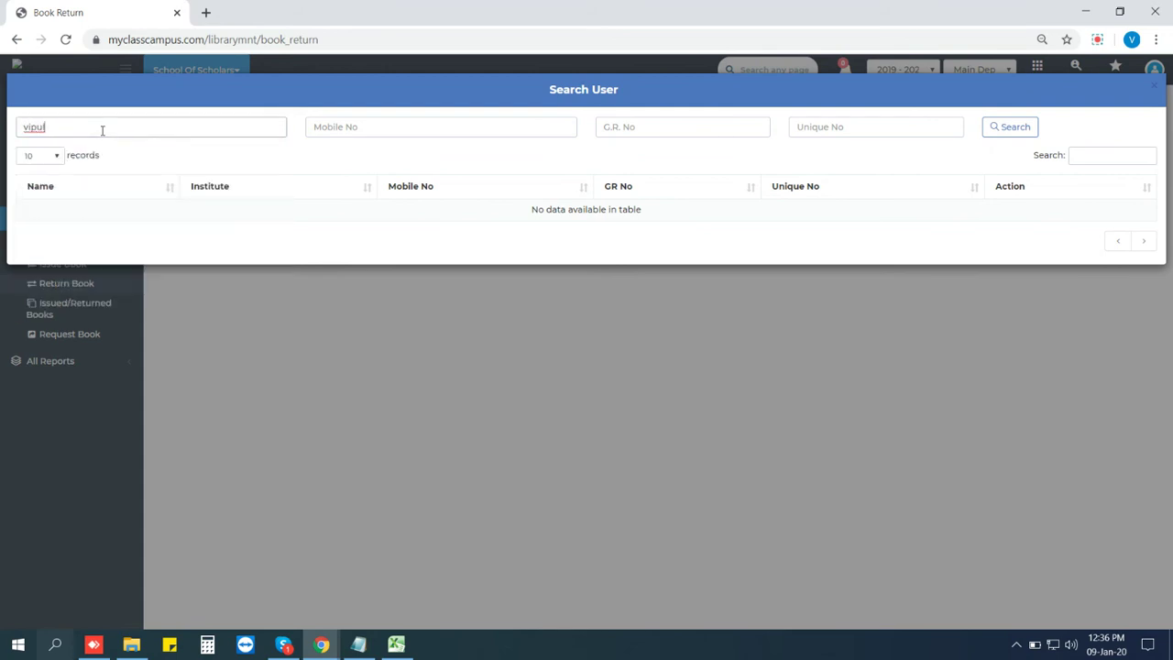
left_click(1016, 128)
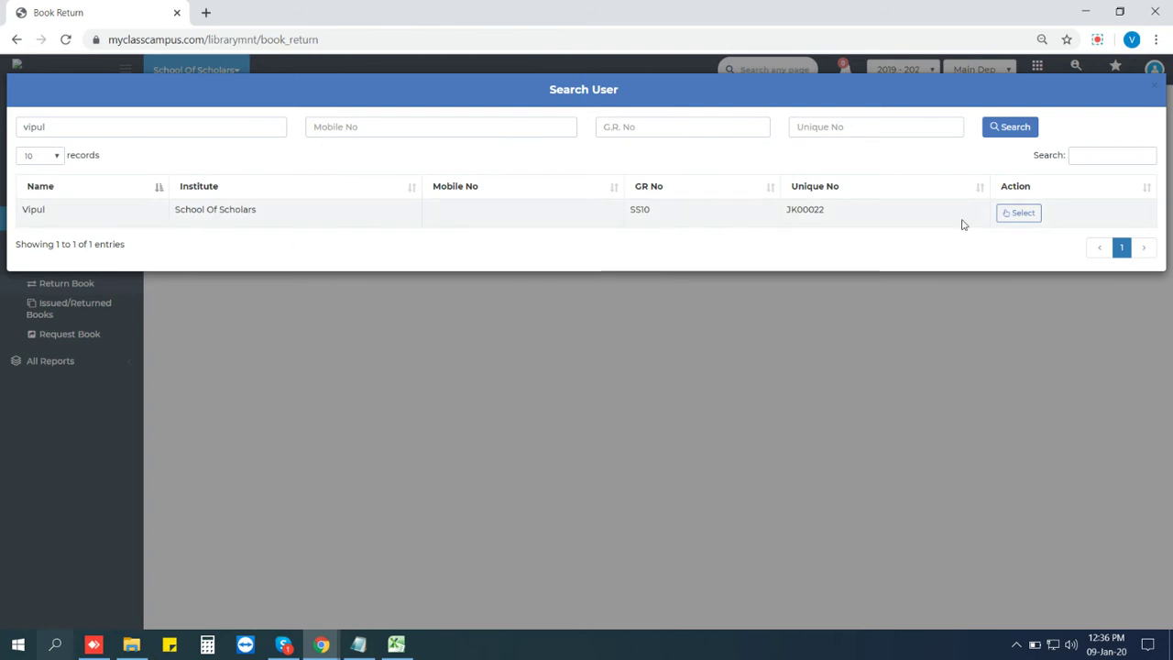
left_click(1029, 217)
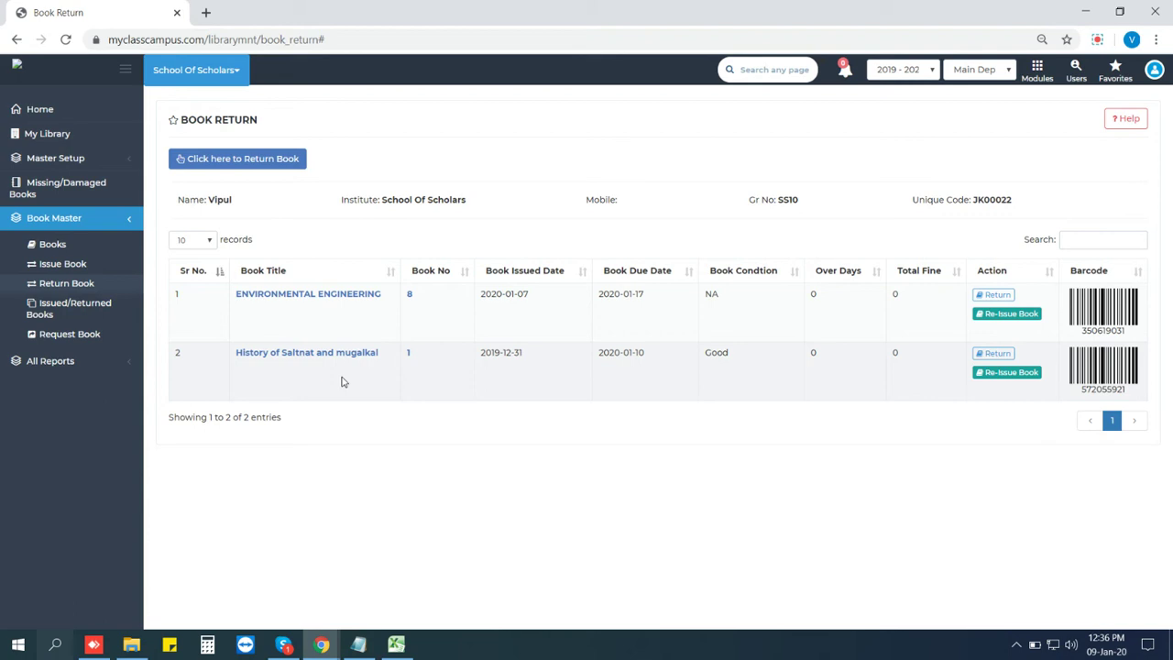
Start the return of History of Saltnat and mugalkal and choose Good as the book condition.
left_click_drag(231, 358, 389, 372)
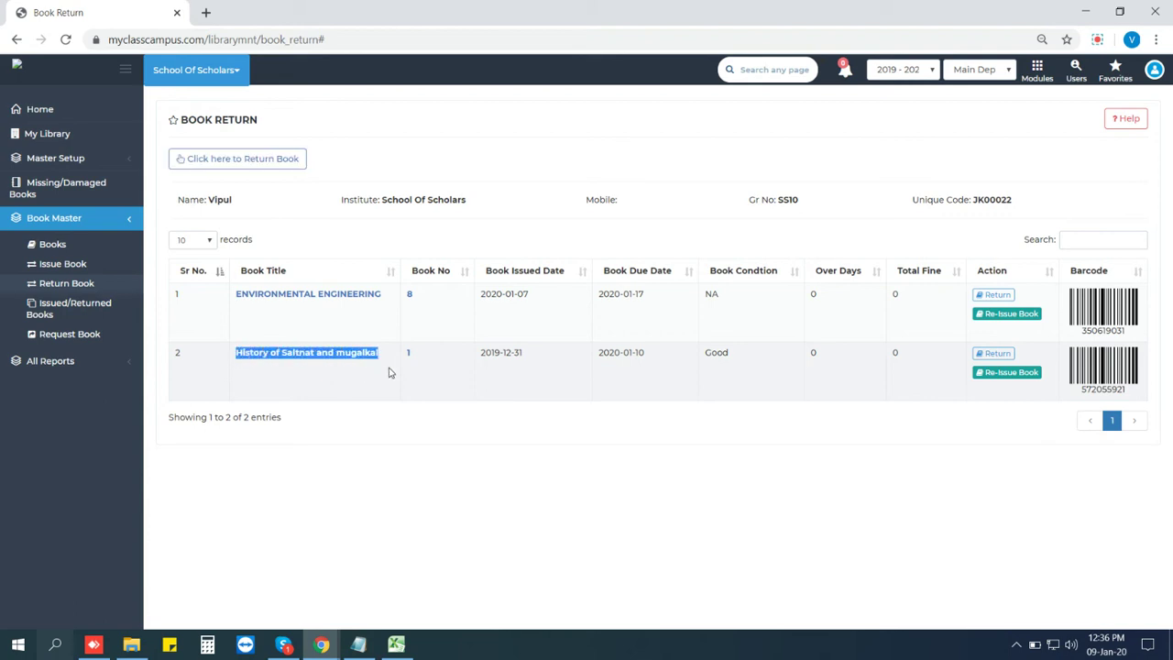
left_click(909, 363)
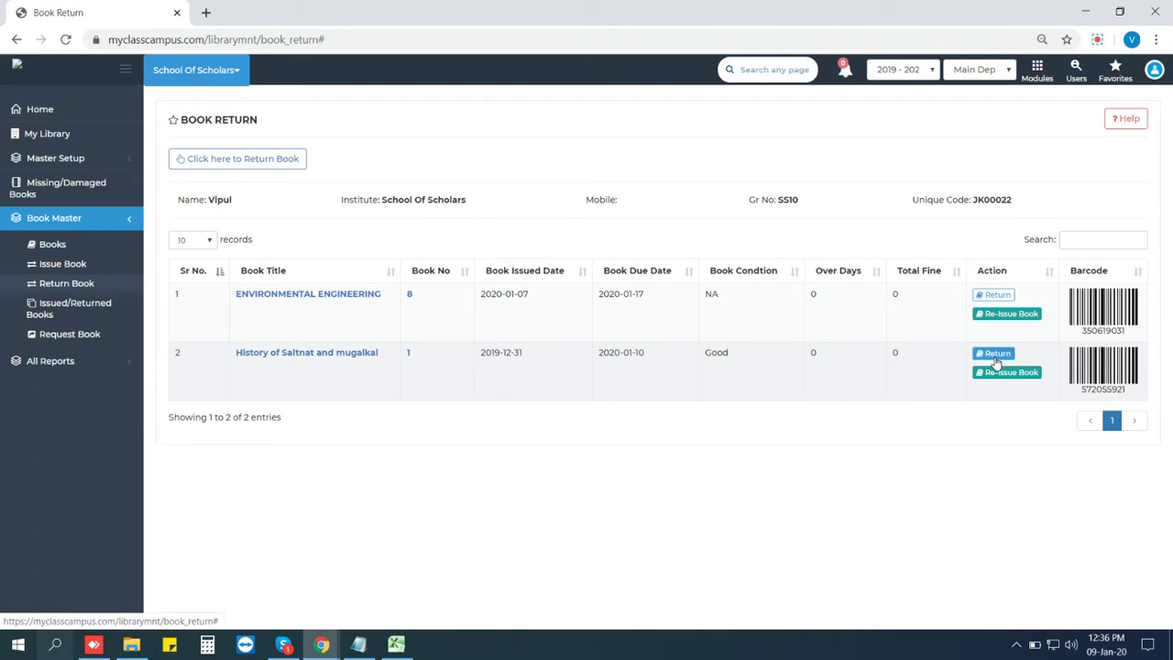
left_click(996, 354)
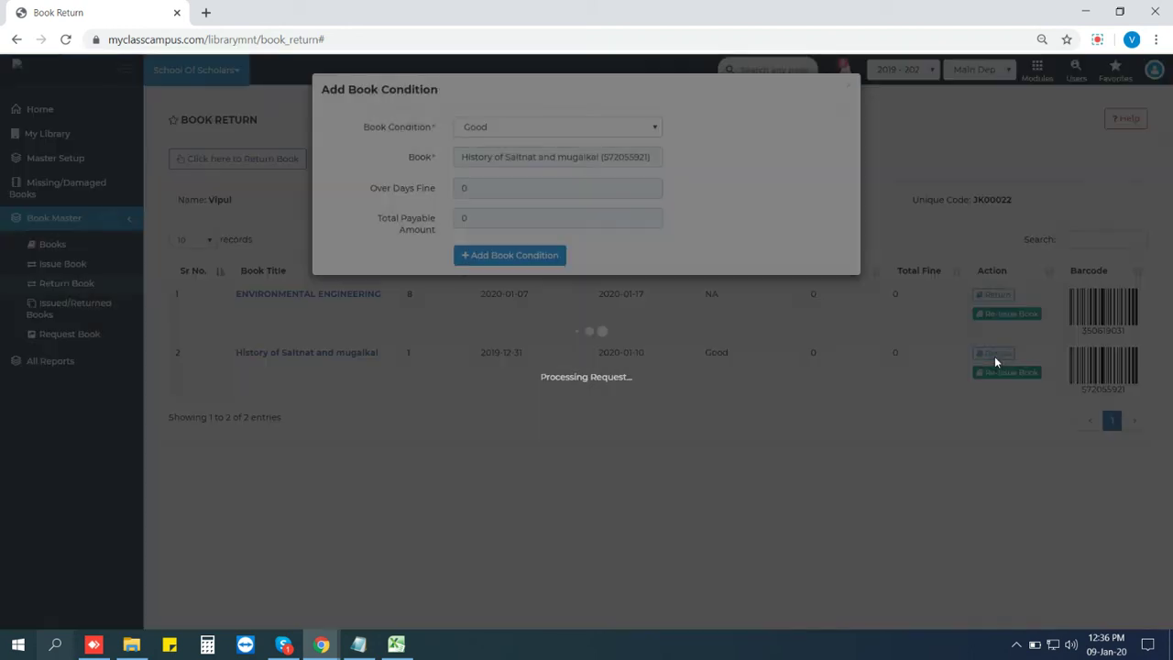
left_click(500, 135)
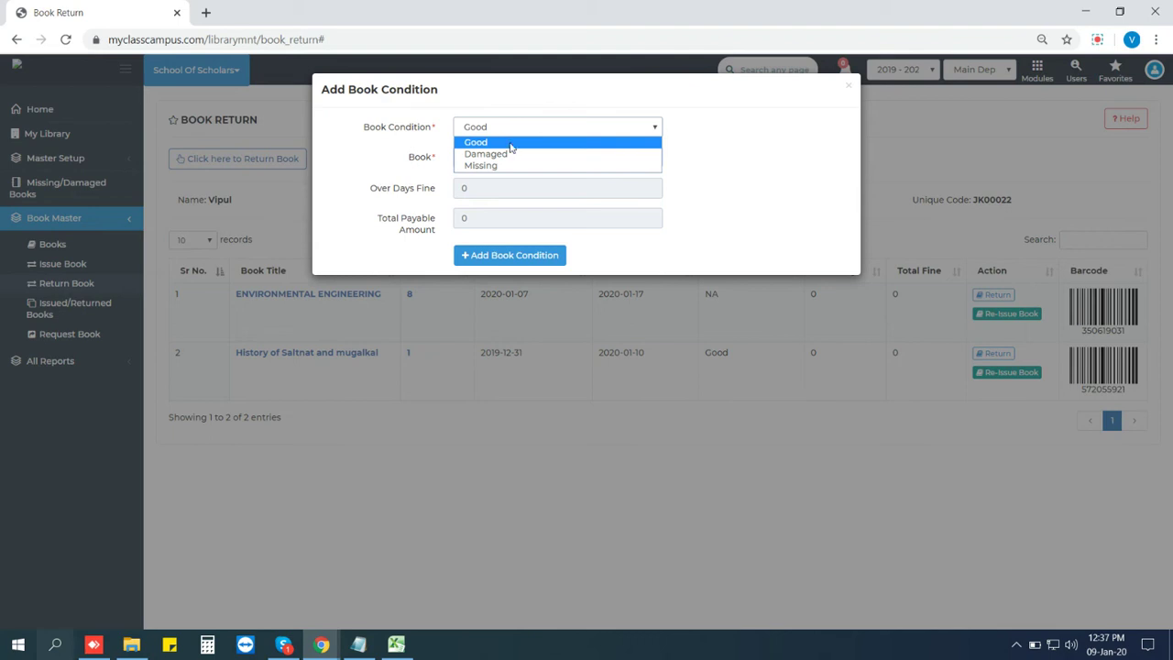
left_click(510, 144)
Set the returned book's condition to Damaged with the damage type Pages are torned.
left_click(518, 126)
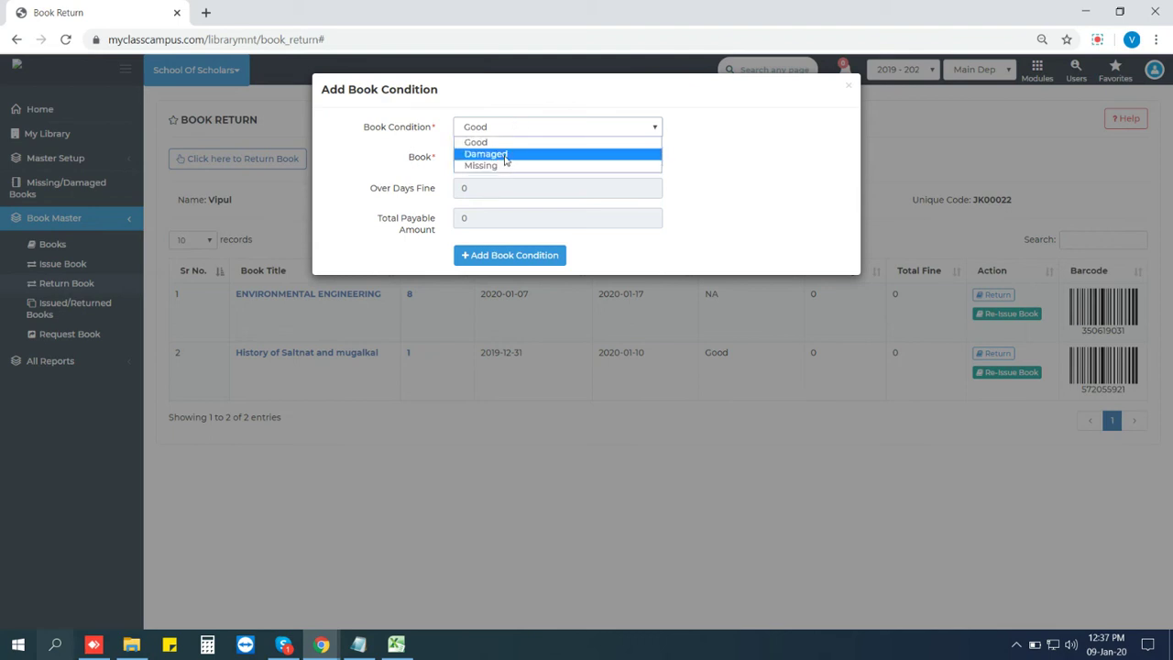
left_click(504, 154)
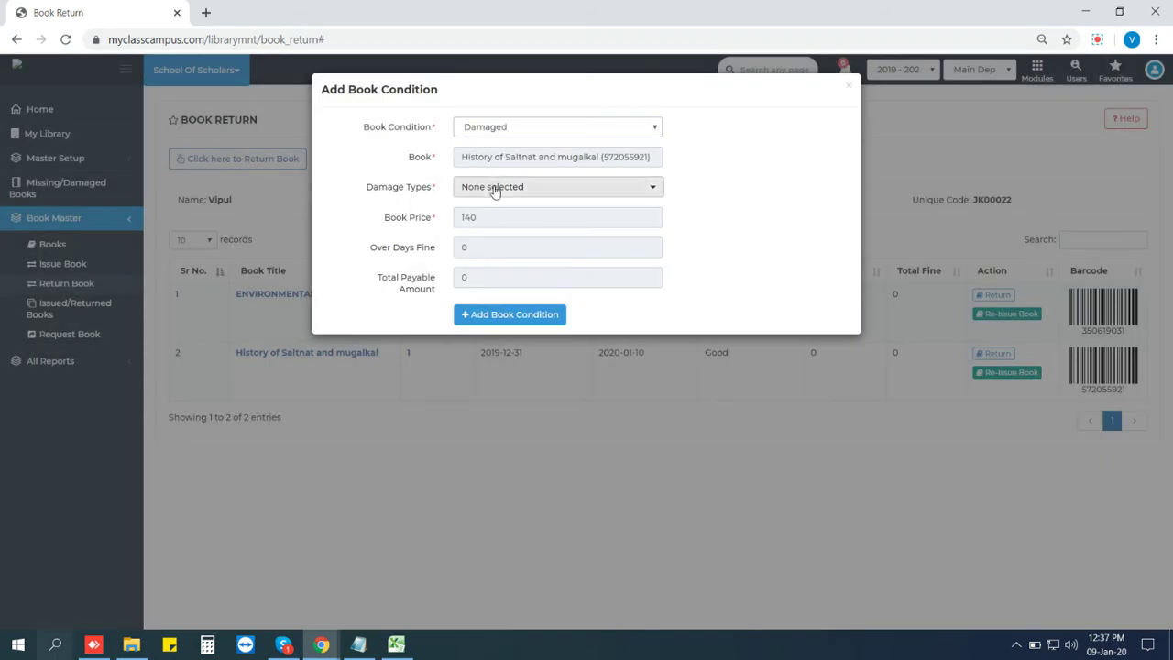
left_click(497, 187)
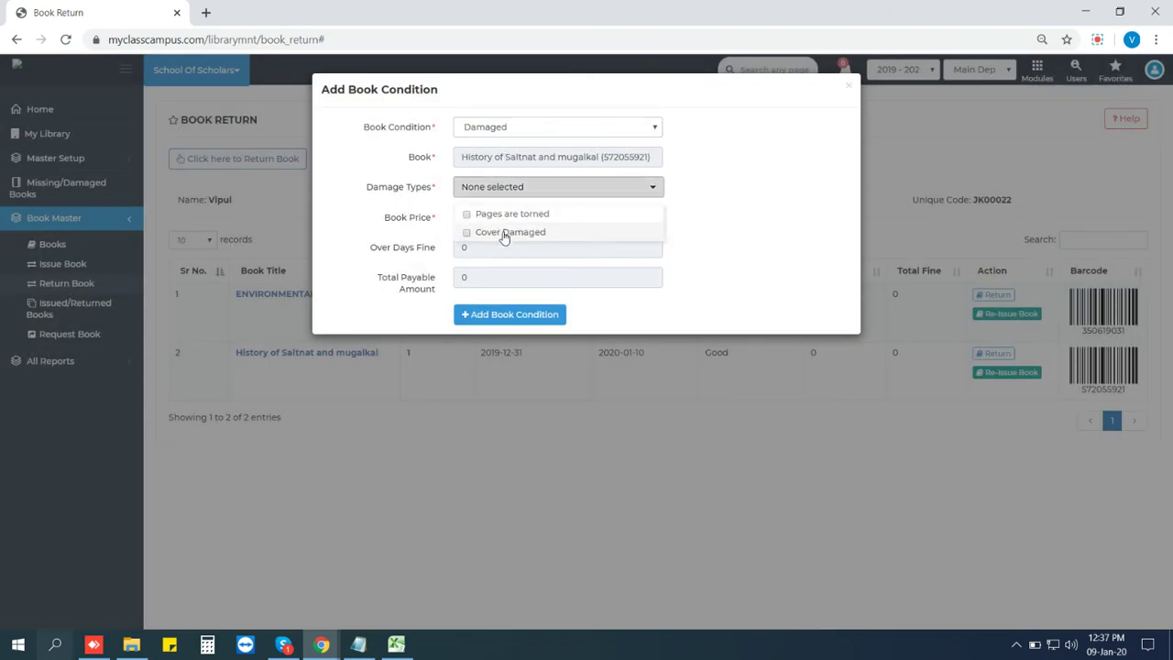
left_click(510, 217)
left_click(744, 210)
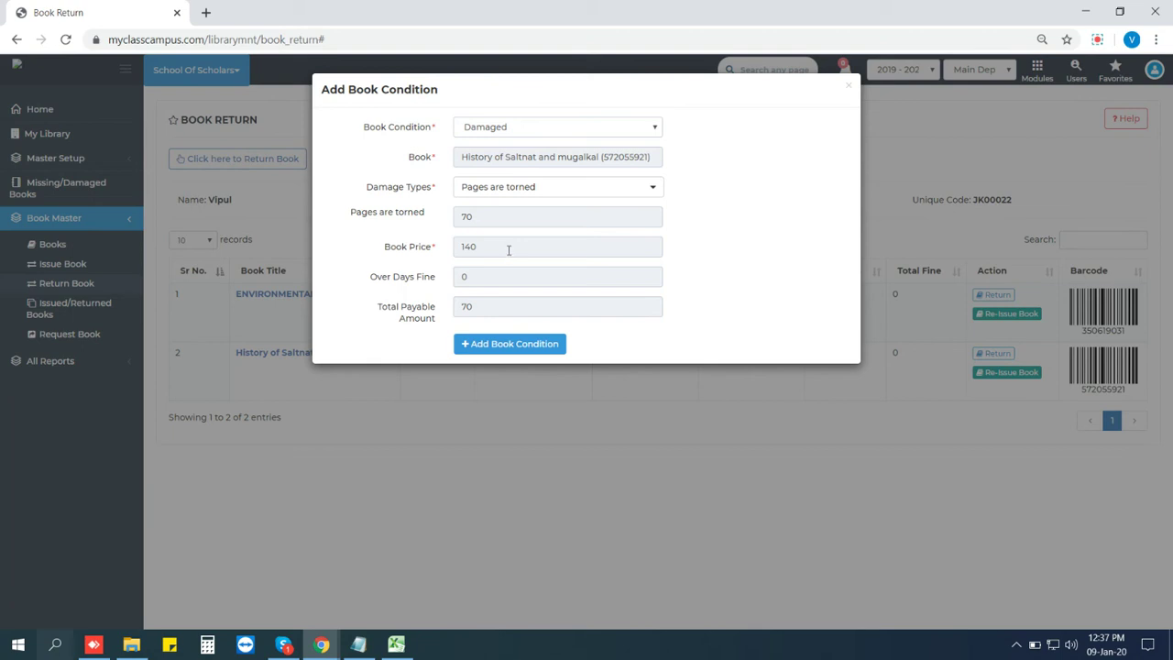
Check the book price, the torn-pages charge and the over days fine for the damaged book.
left_click_drag(508, 248, 464, 246)
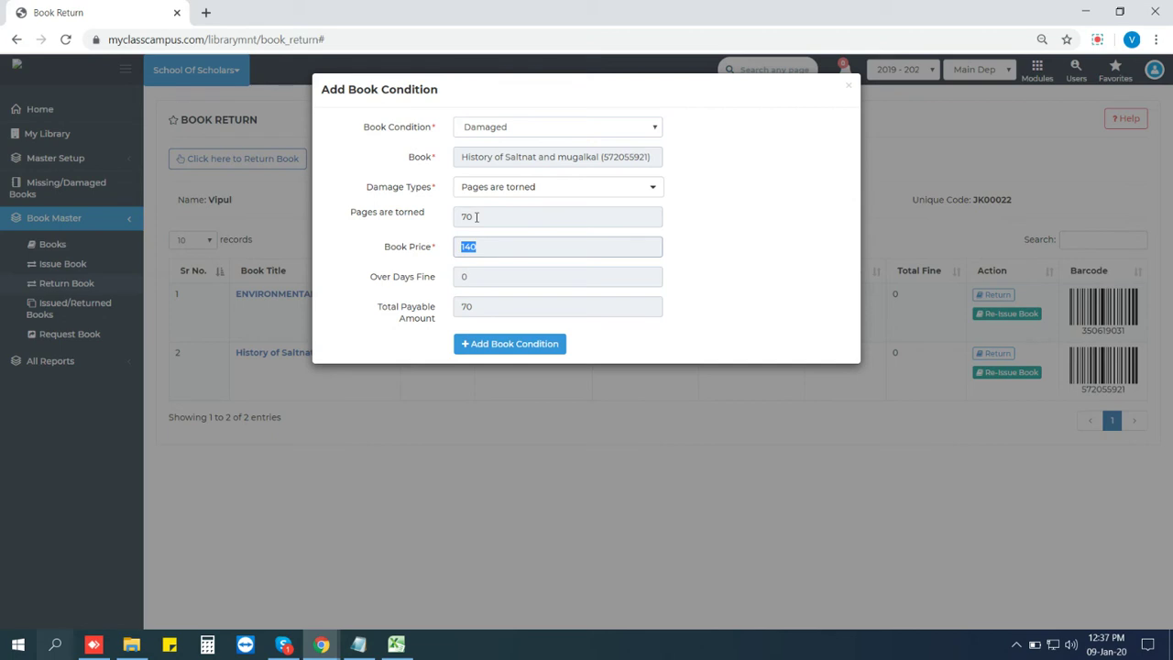
left_click(476, 217)
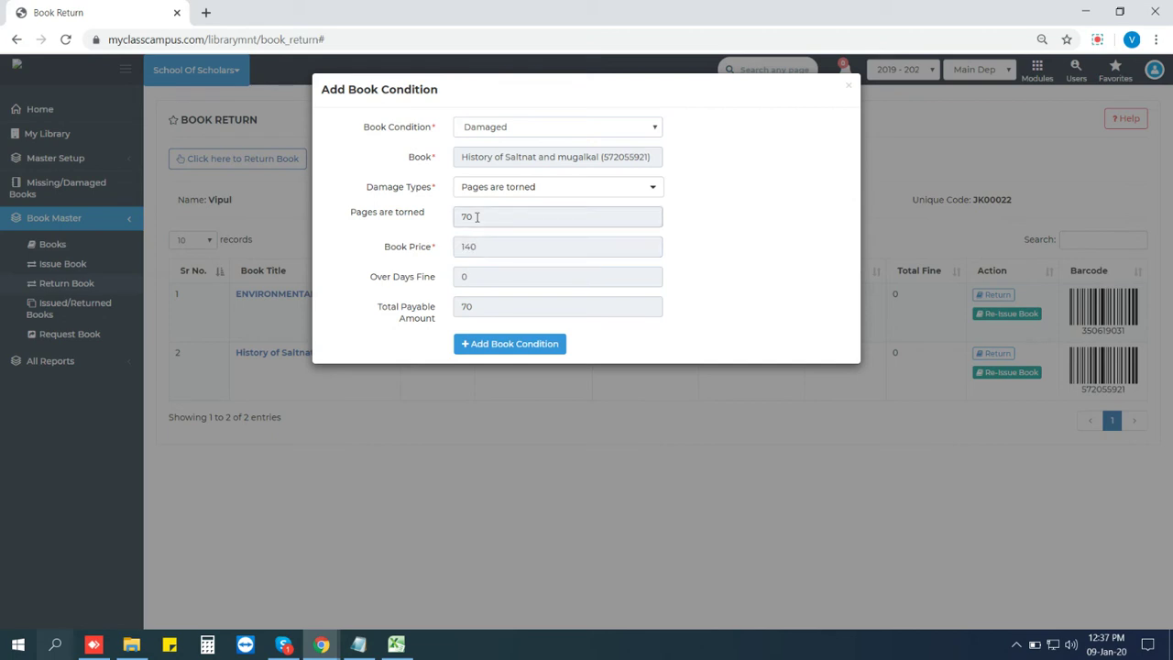
left_click(464, 277)
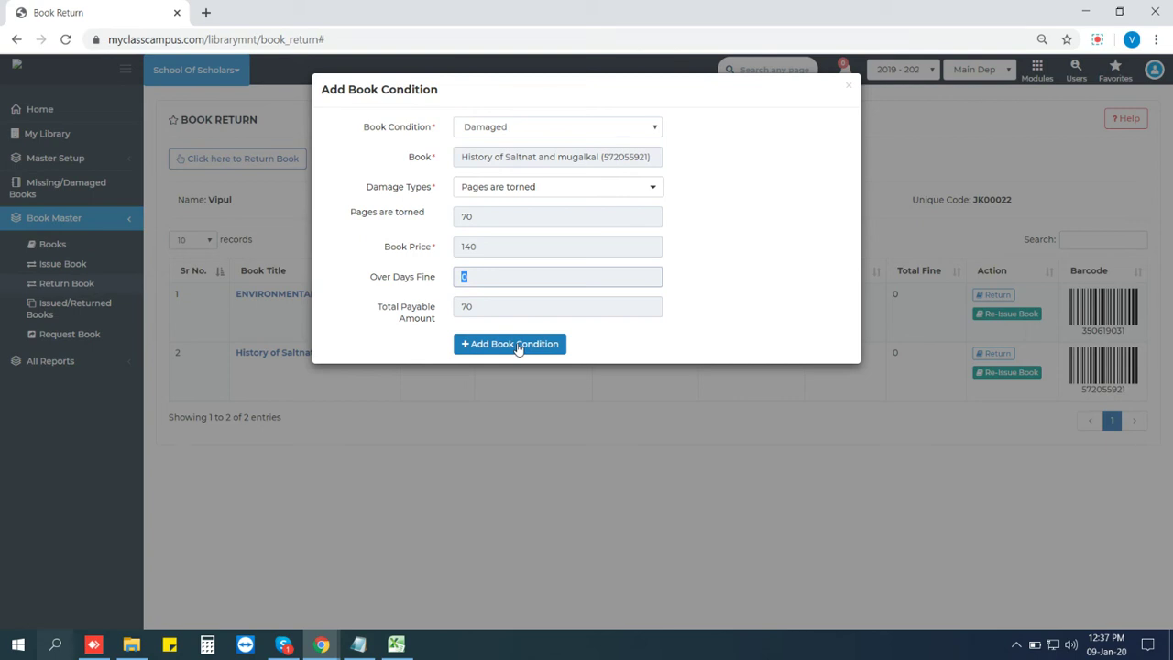
Set the returned book's condition to Missing and check its book price and book fine.
left_click(517, 138)
left_click(495, 171)
double_click(483, 188)
double_click(477, 217)
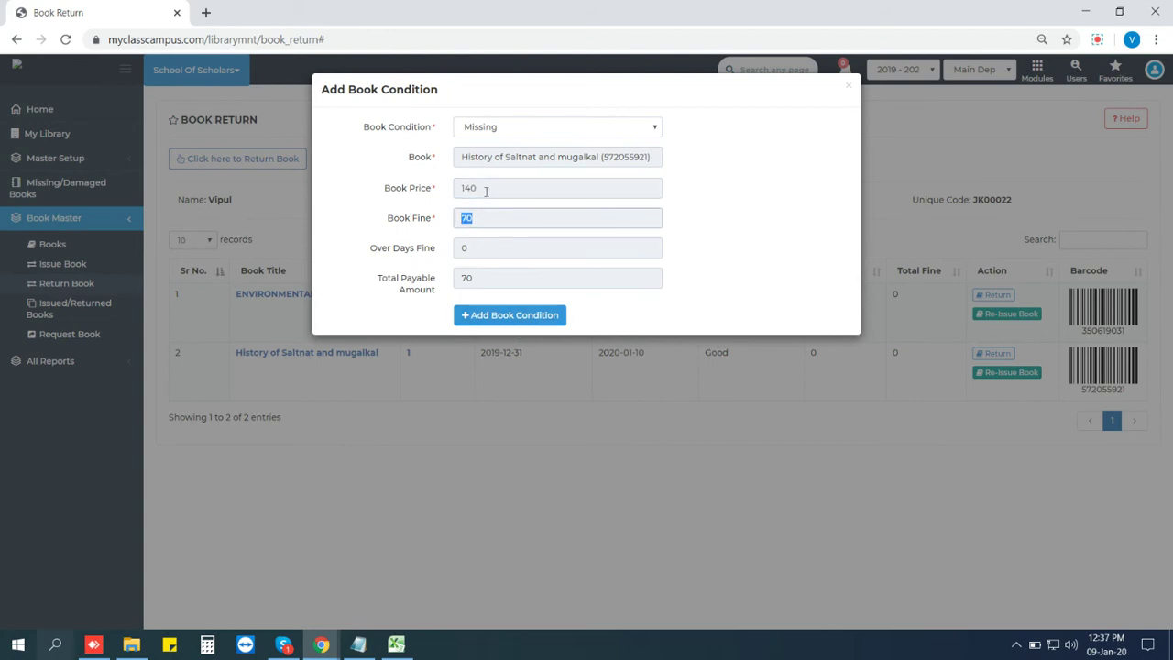
Set the book condition to Damaged with both damage types, Pages are torned and Cover Damaged.
left_click(495, 128)
left_click(490, 151)
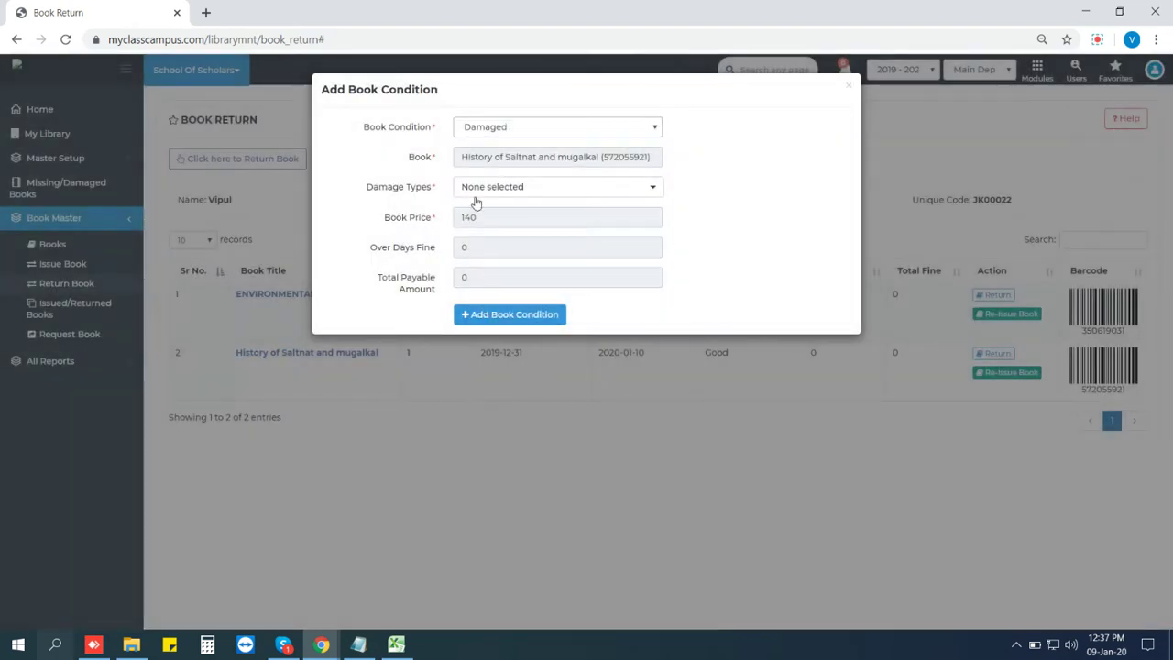
left_click(474, 191)
left_click(468, 214)
left_click(477, 233)
left_click(725, 238)
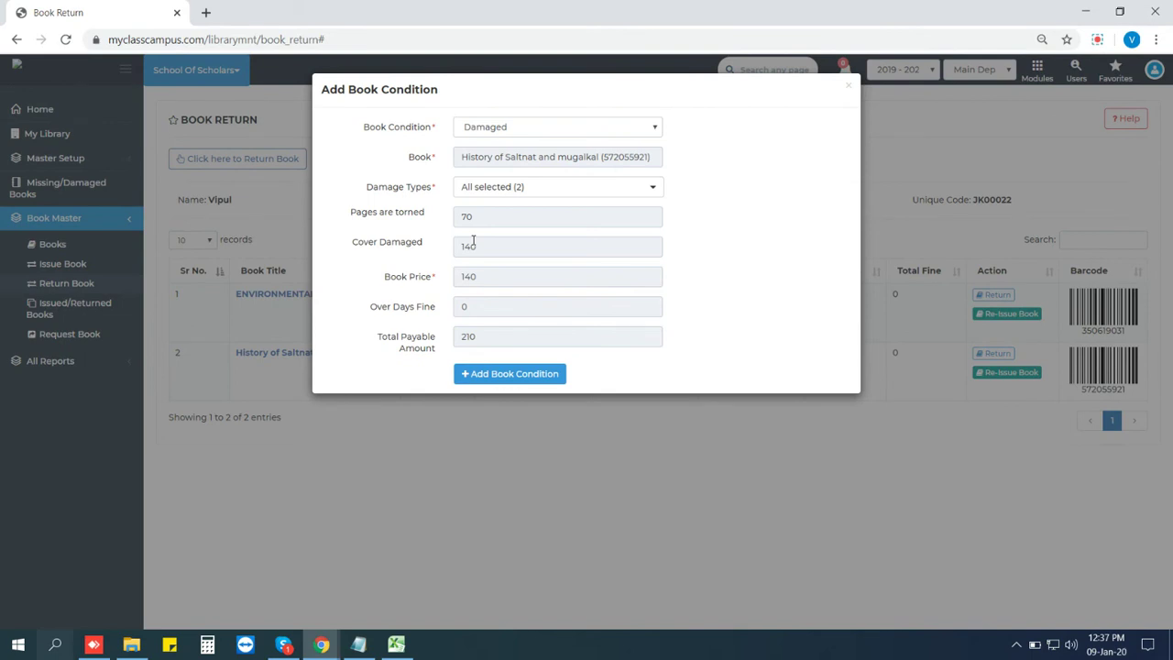
Check the charges for both damage types and submit the book condition to complete the return.
double_click(480, 220)
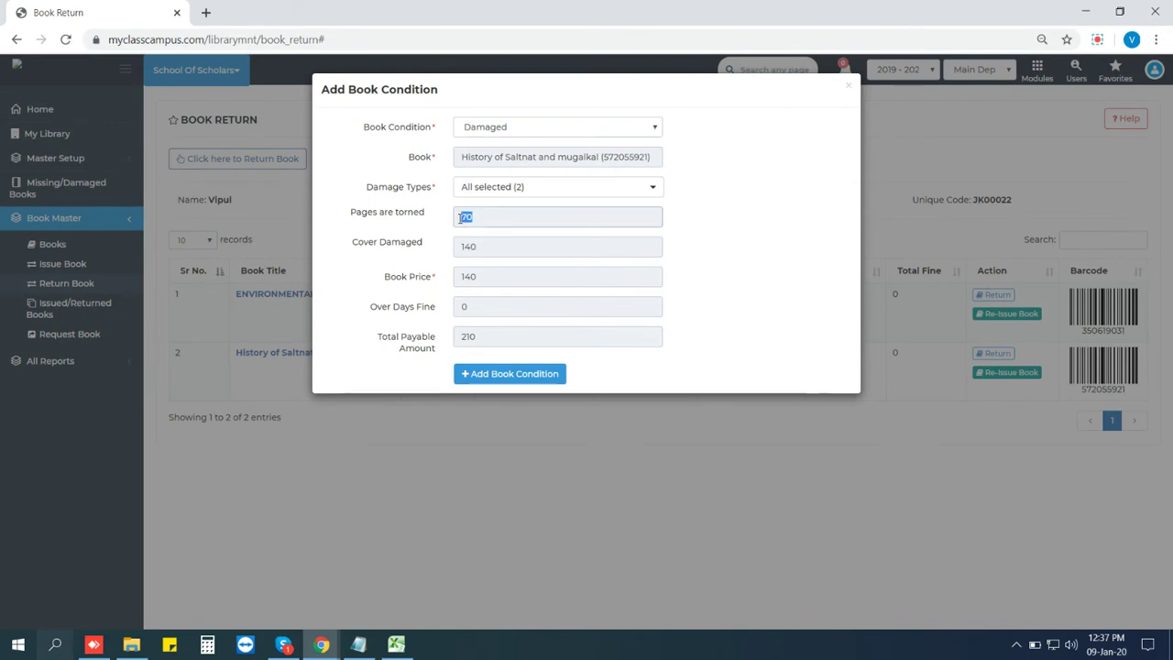
left_click_drag(486, 279, 460, 247)
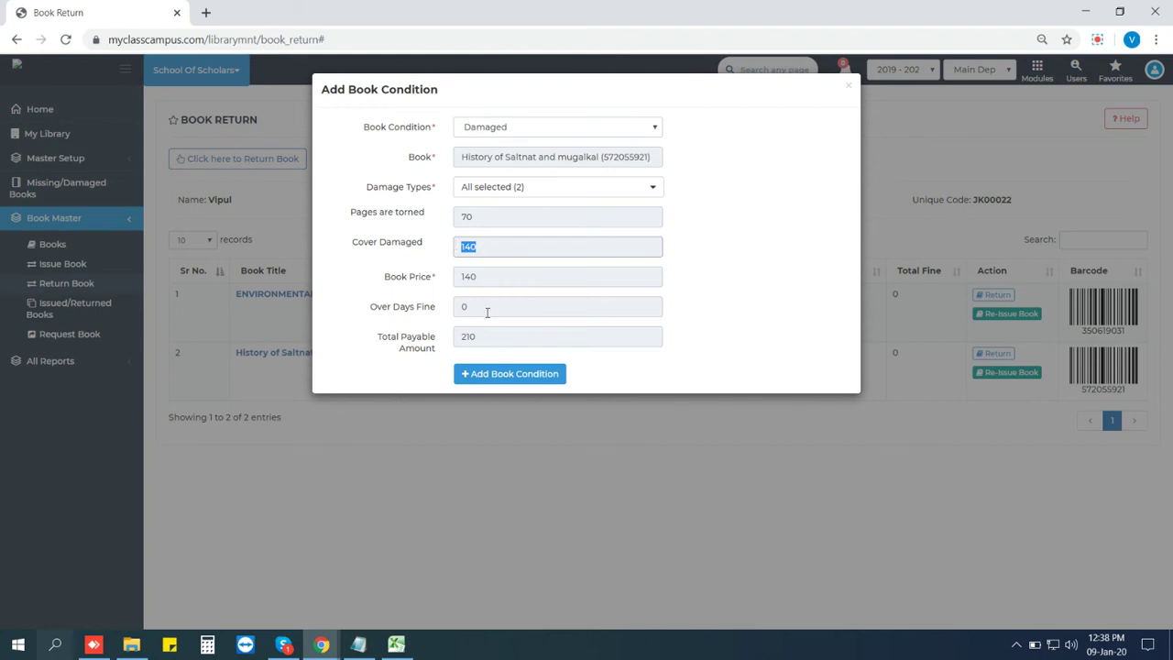
left_click(513, 377)
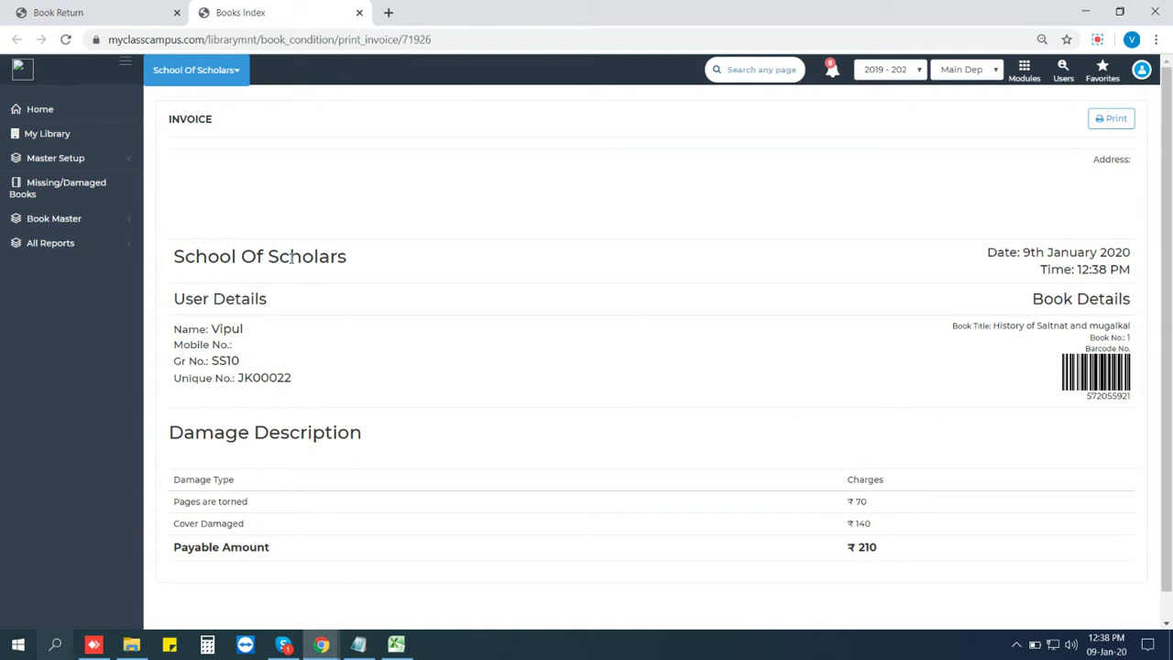
Review the damage types and charges on the return invoice, and open its print preview and cancel it.
scroll(333, 288, "down", 1)
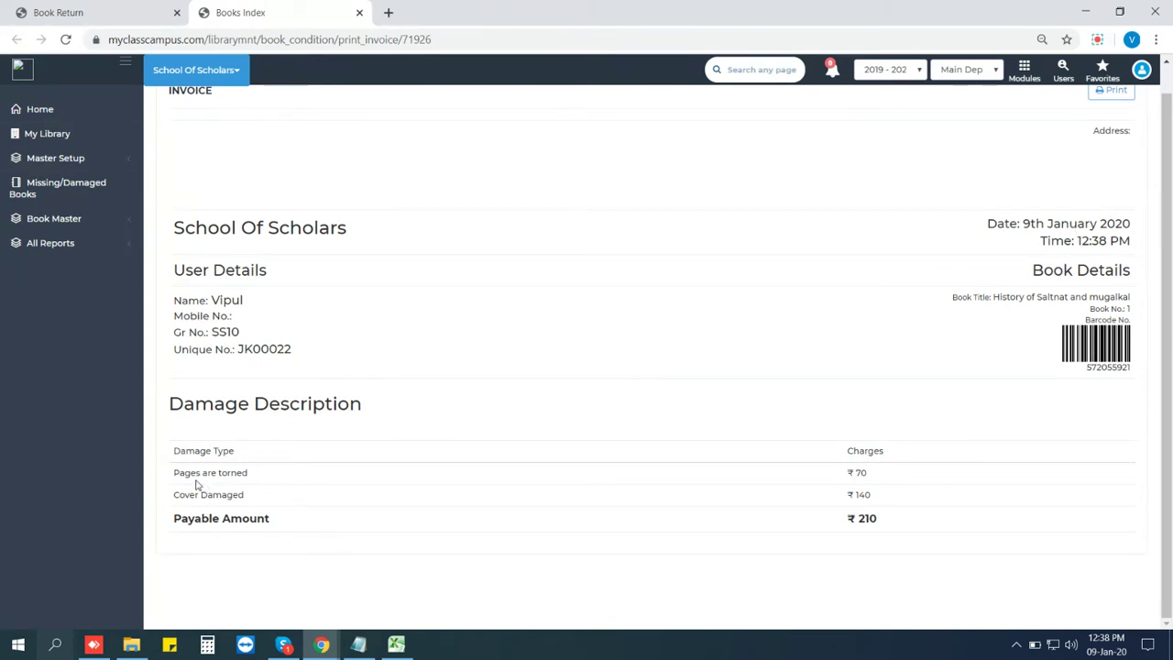
left_click_drag(173, 472, 313, 476)
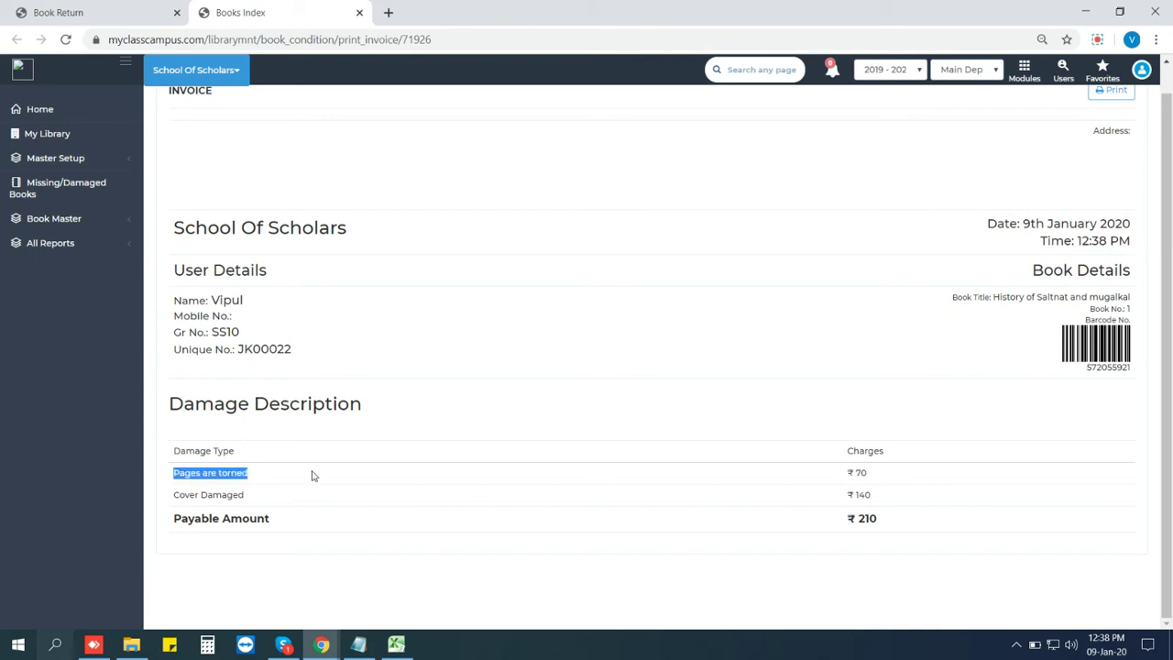
left_click_drag(878, 475, 832, 478)
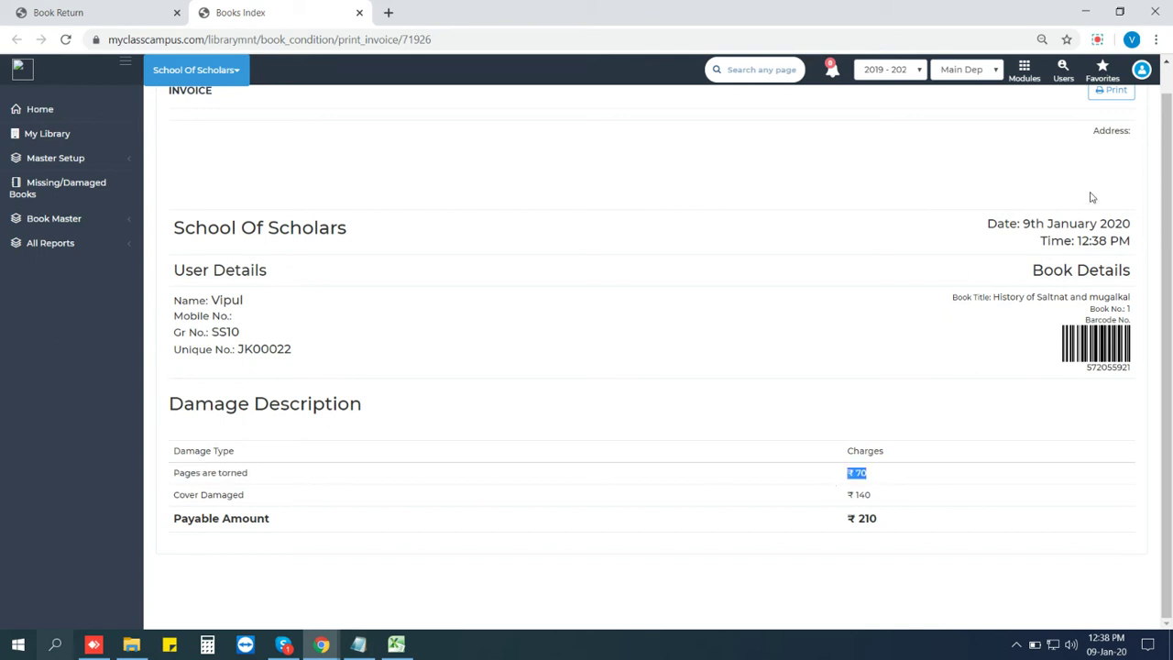
scroll(1091, 197, "up", 1)
left_click(1115, 121)
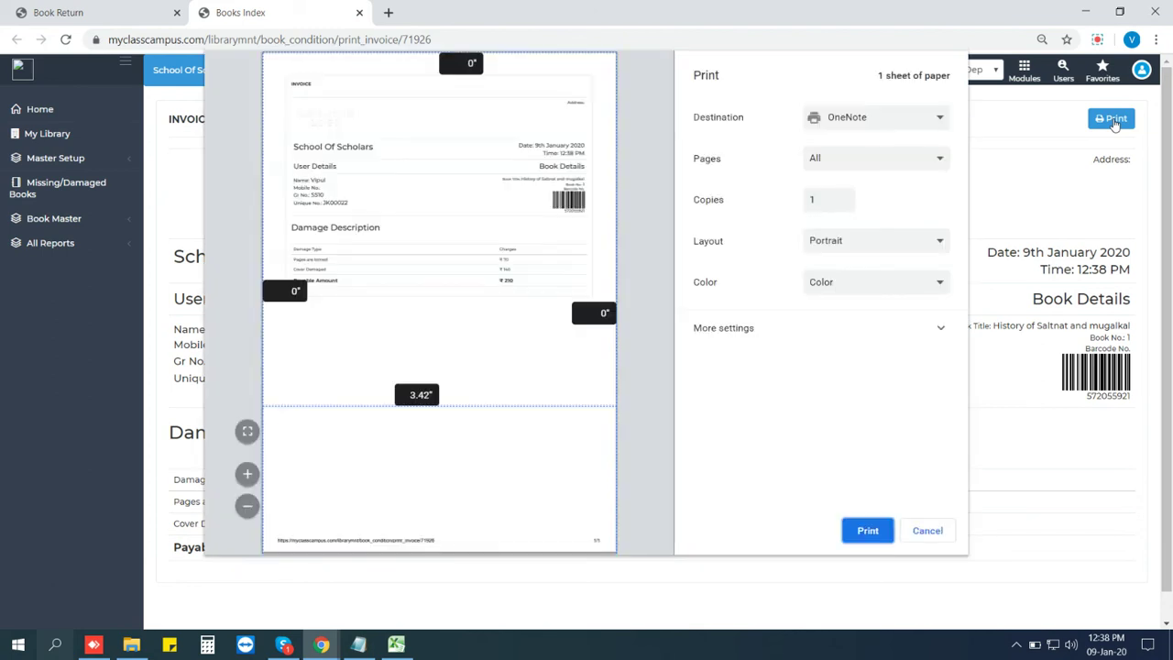
left_click(931, 535)
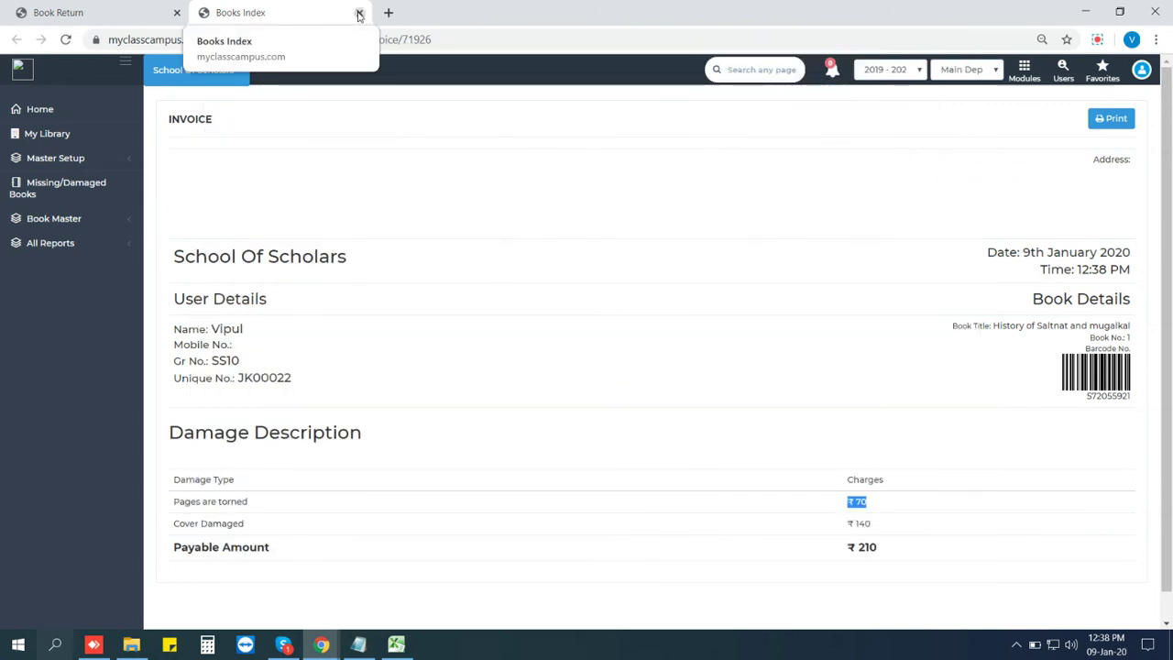
Close the return invoice, open the Issued/Returned Books report in a new tab and load its data for the Last 30 Days.
left_click(358, 14)
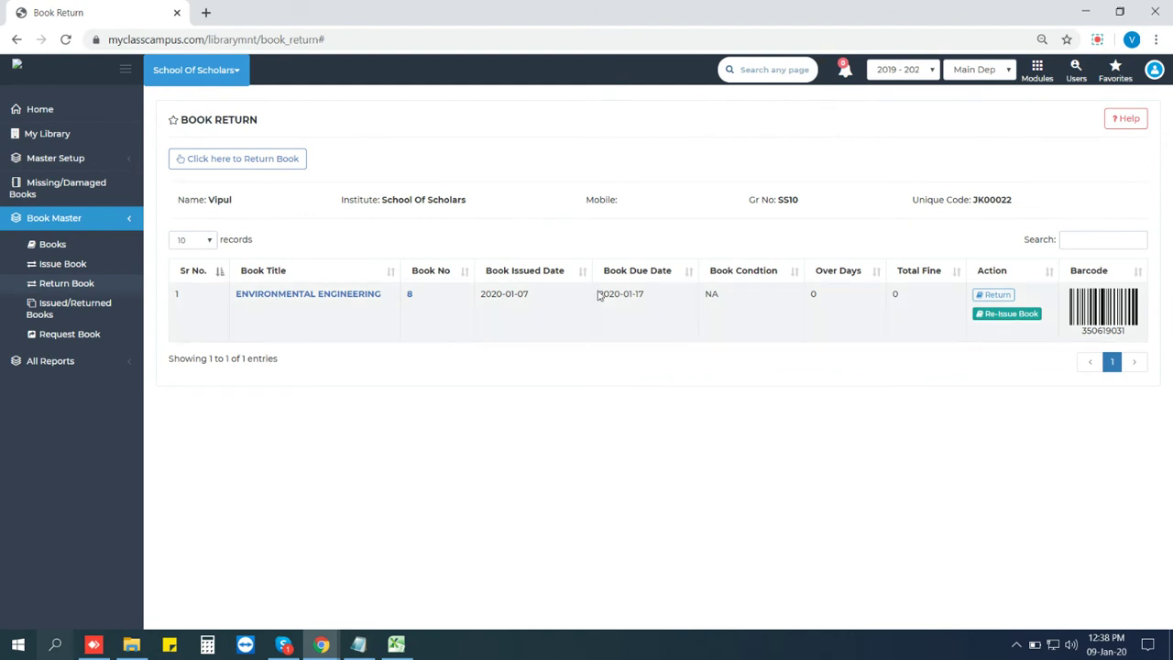
middle_click(101, 314)
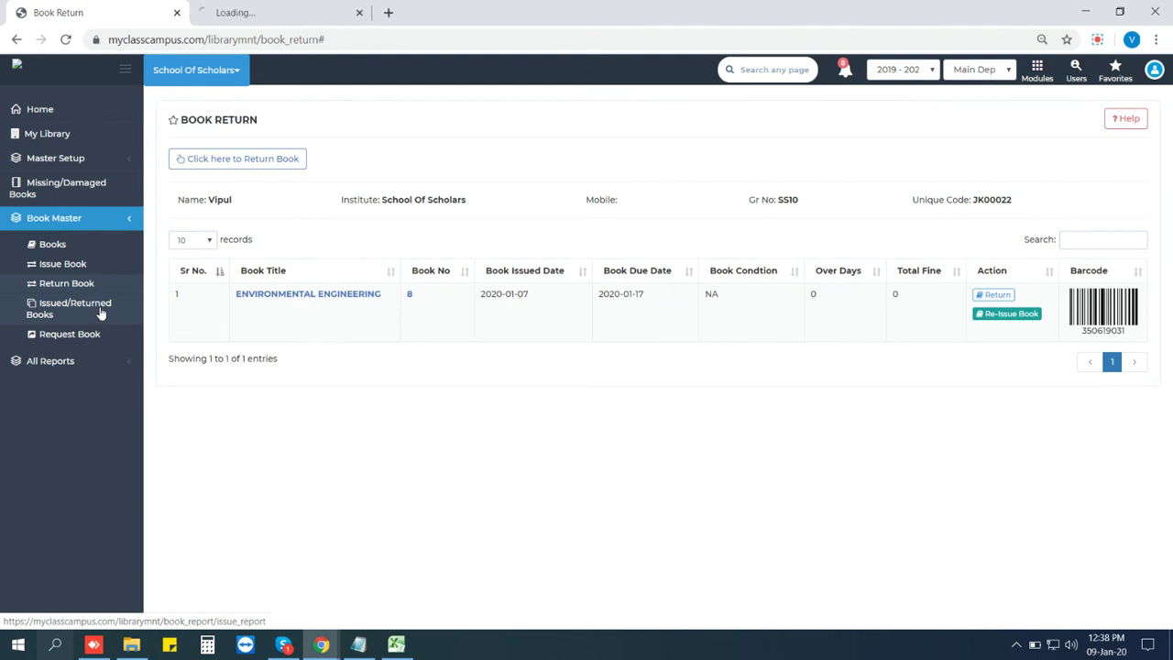
left_click(296, 13)
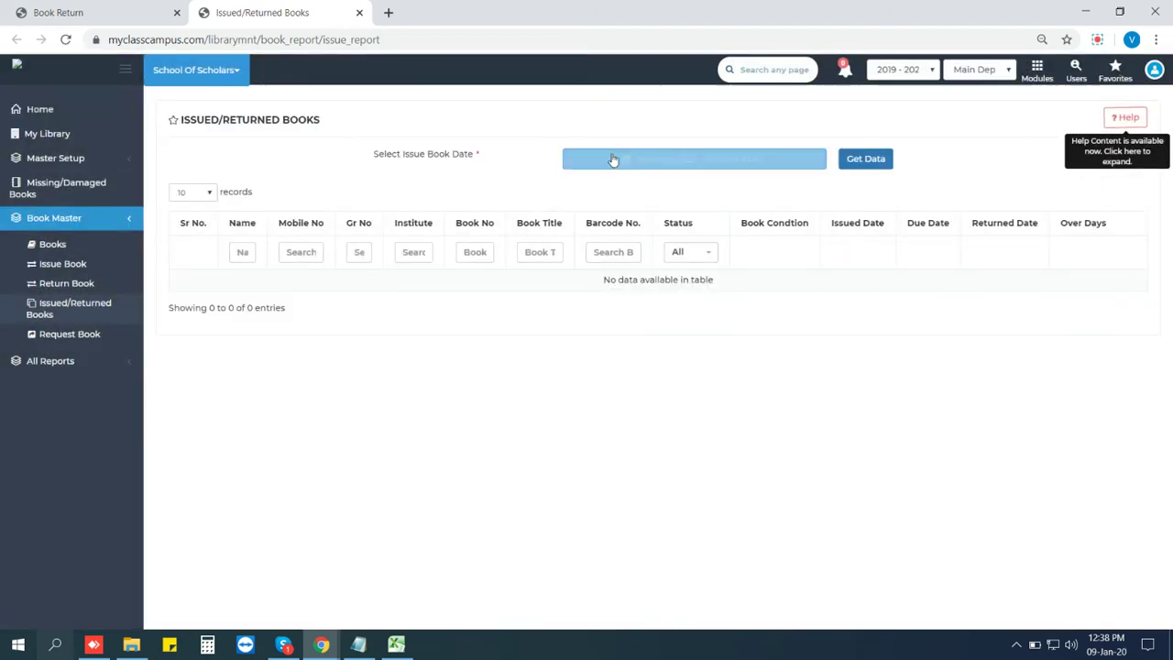
left_click(615, 159)
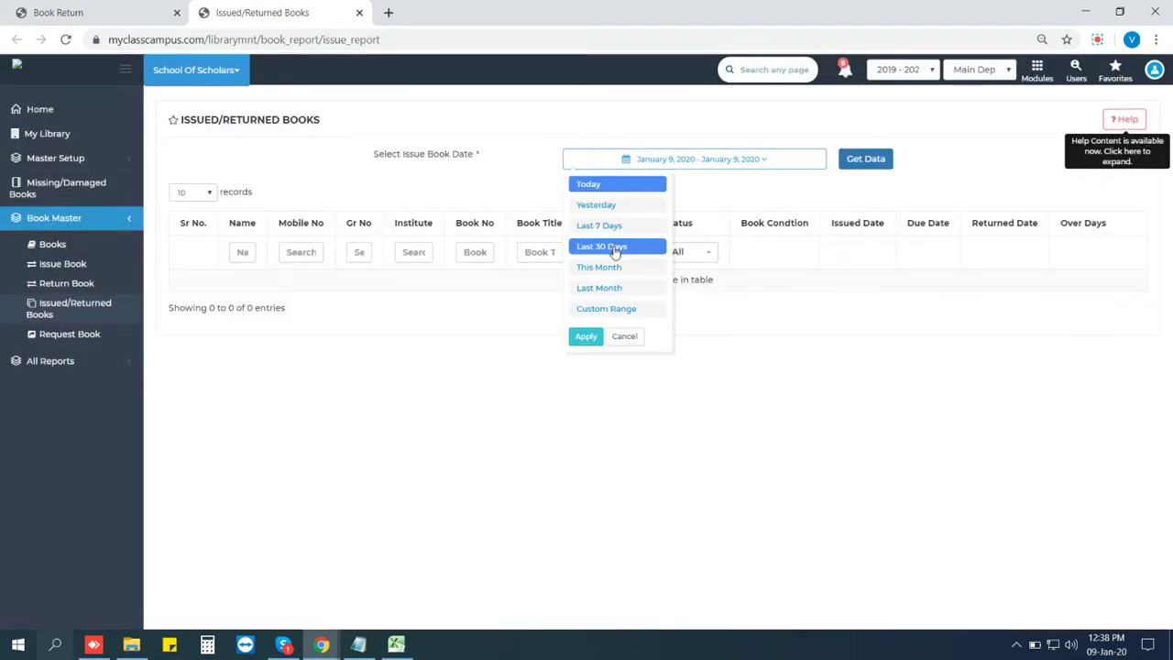
left_click(615, 247)
left_click(863, 163)
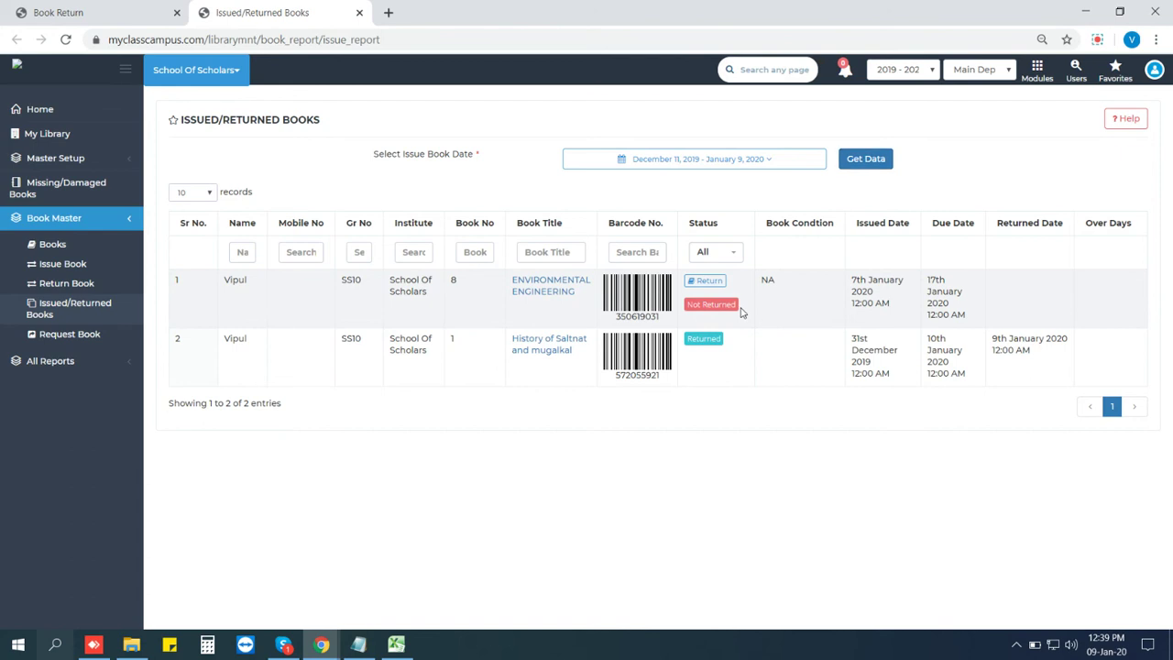
Check the return statuses of Environmental Engineering and History of Saltnat and mugalkal in the issued/returned list.
left_click_drag(743, 313, 688, 313)
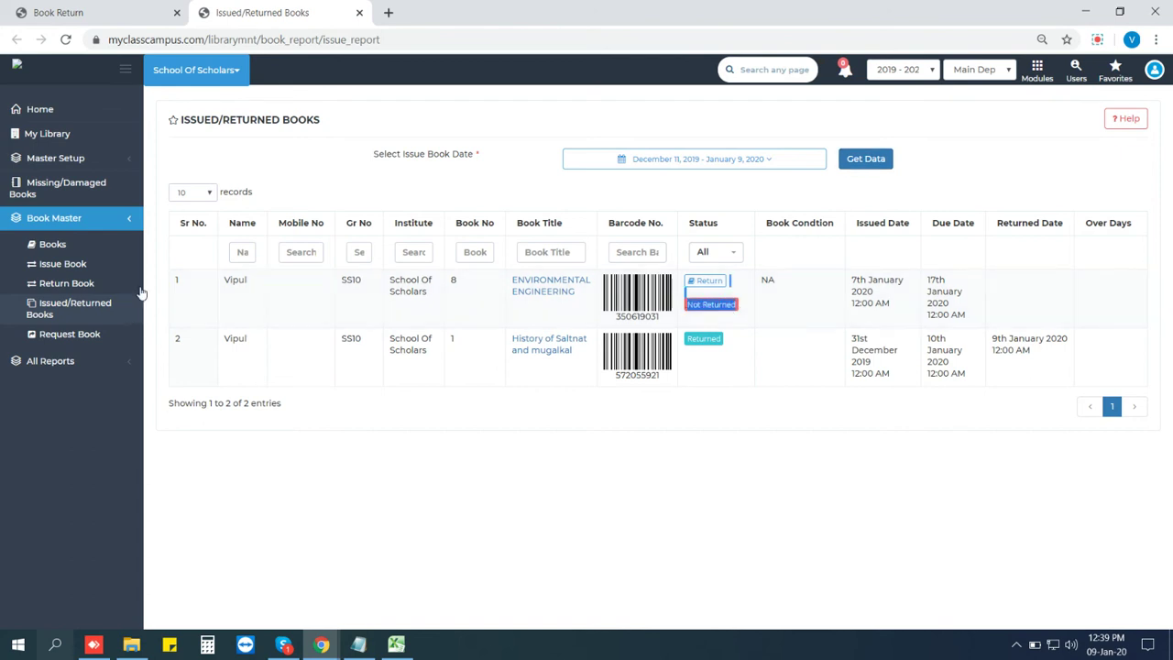
left_click(724, 370)
left_click_drag(732, 347, 686, 345)
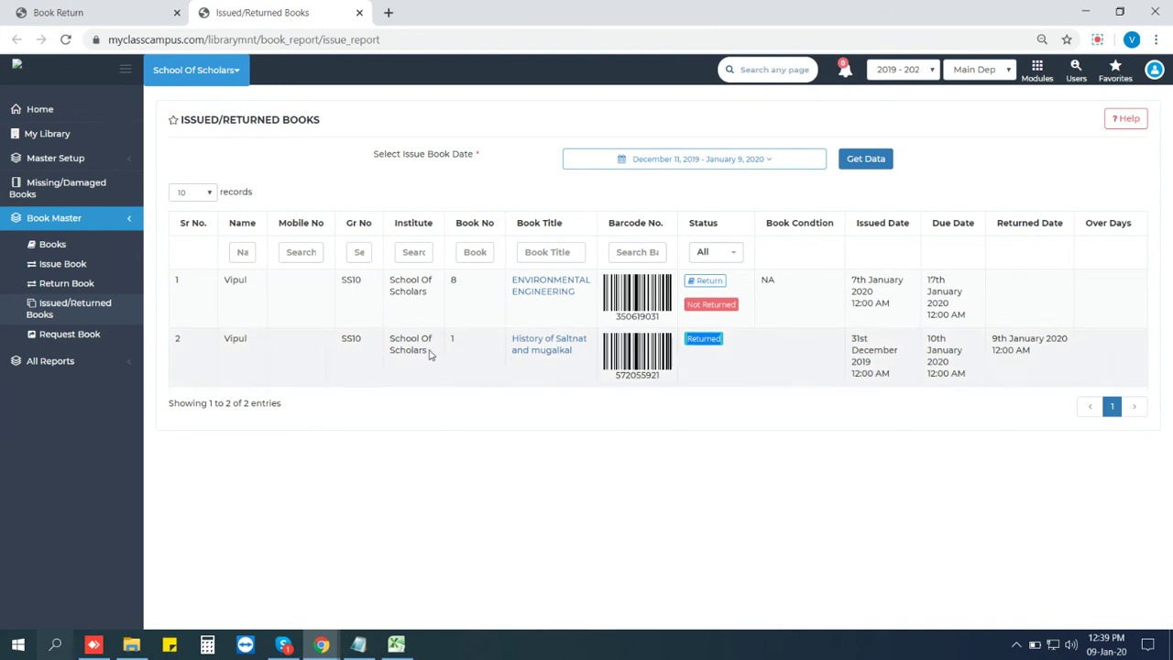
Open a second copy of the Issued/Returned Books report and load the records issued in the Last 30 Days.
middle_click(711, 286)
left_click(458, 15)
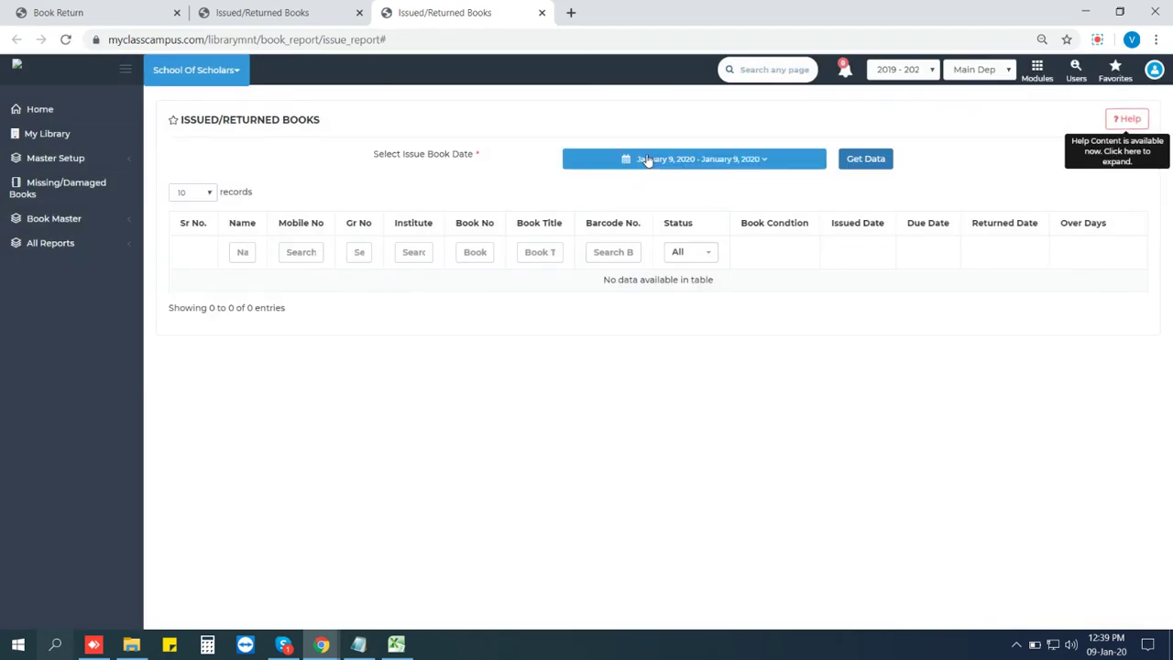
left_click(647, 159)
left_click(647, 160)
left_click(647, 159)
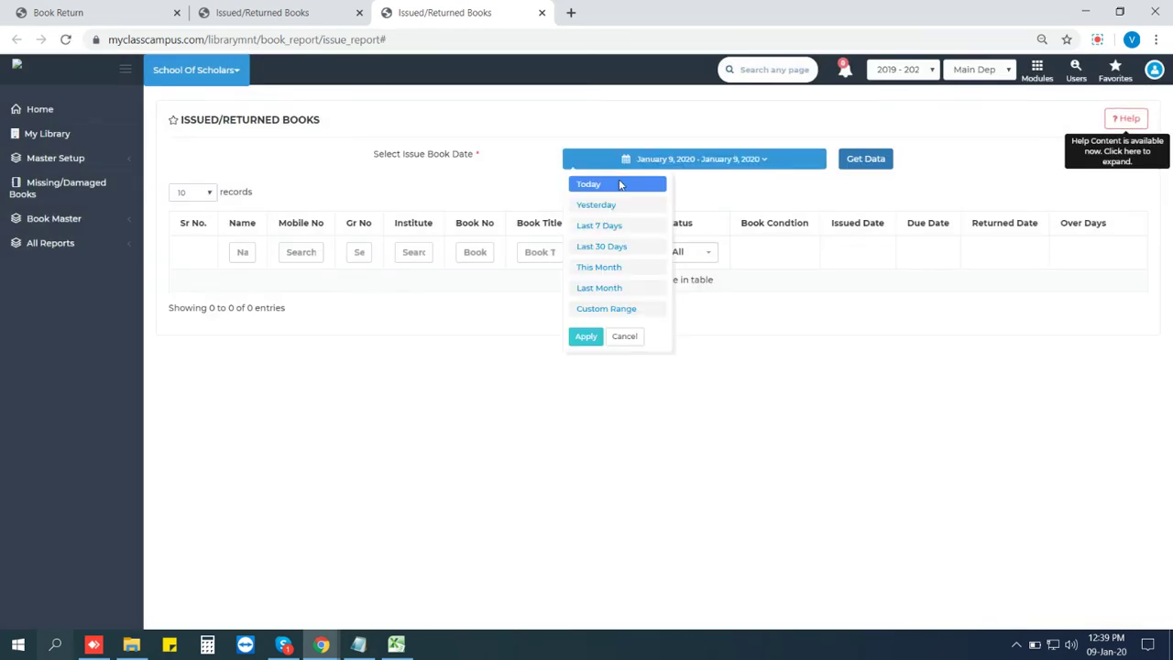
left_click(605, 246)
left_click(866, 165)
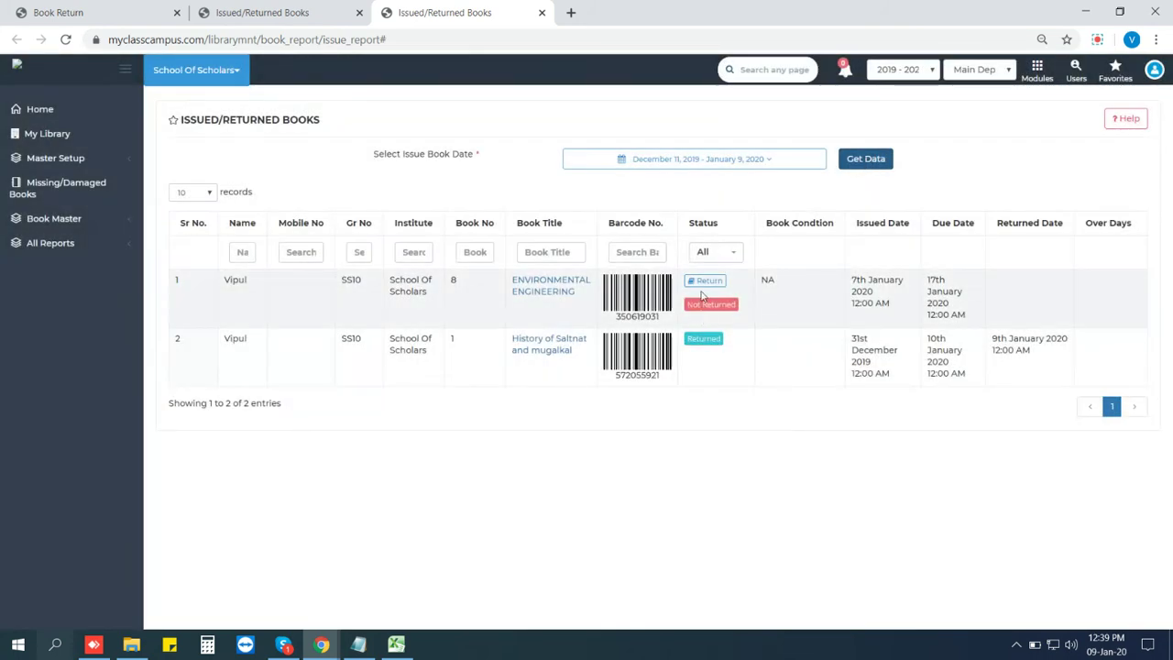
Return the Environmental Engineering book with its condition set to Missing, and close the second report.
left_click(704, 282)
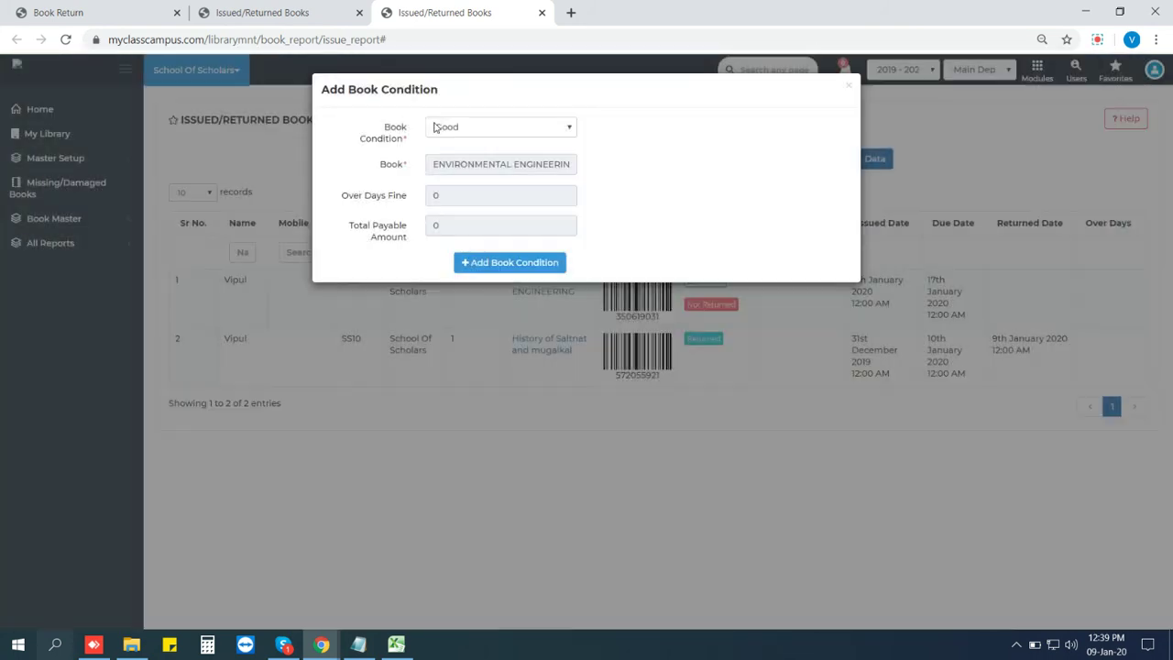
left_click(459, 129)
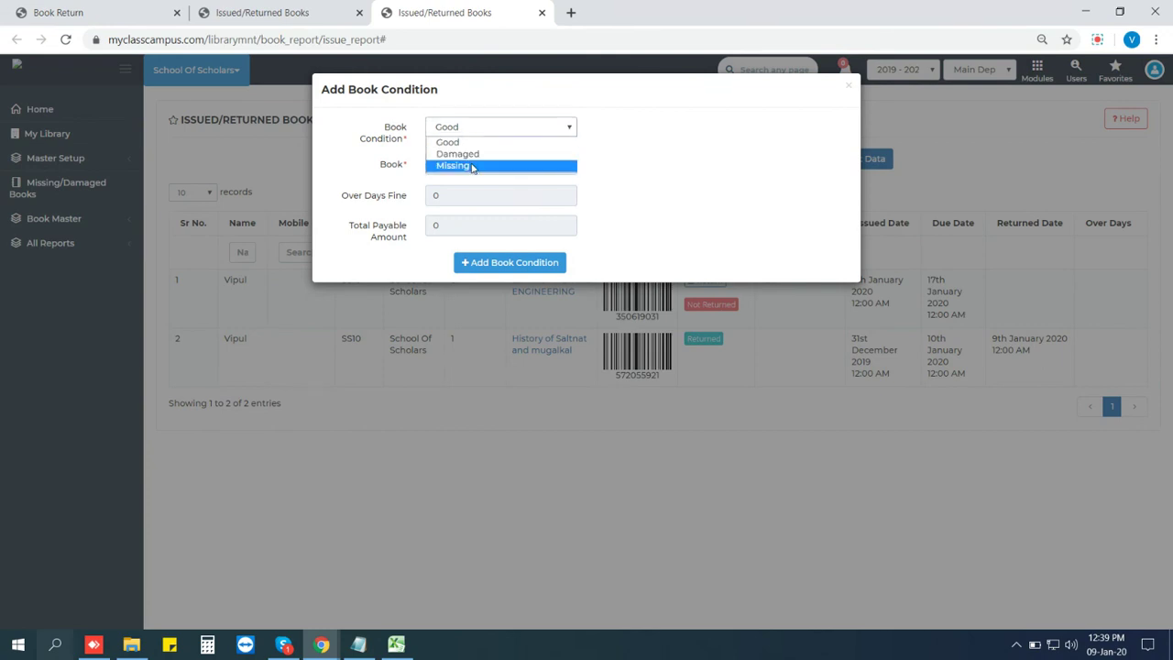
left_click(473, 166)
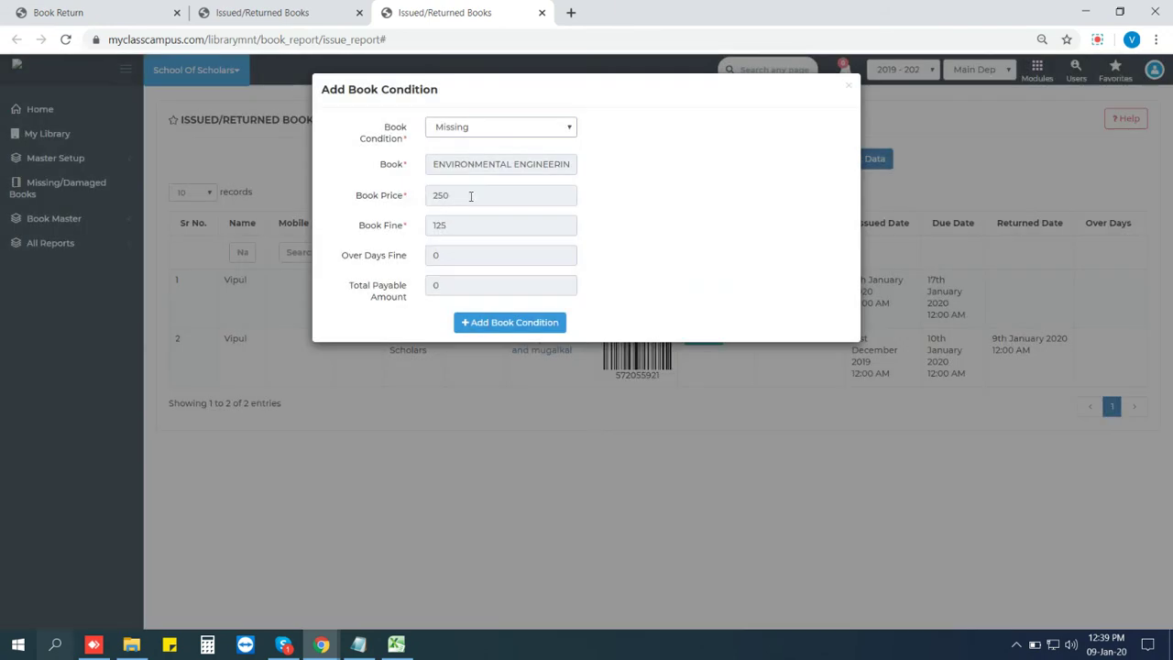
left_click(511, 323)
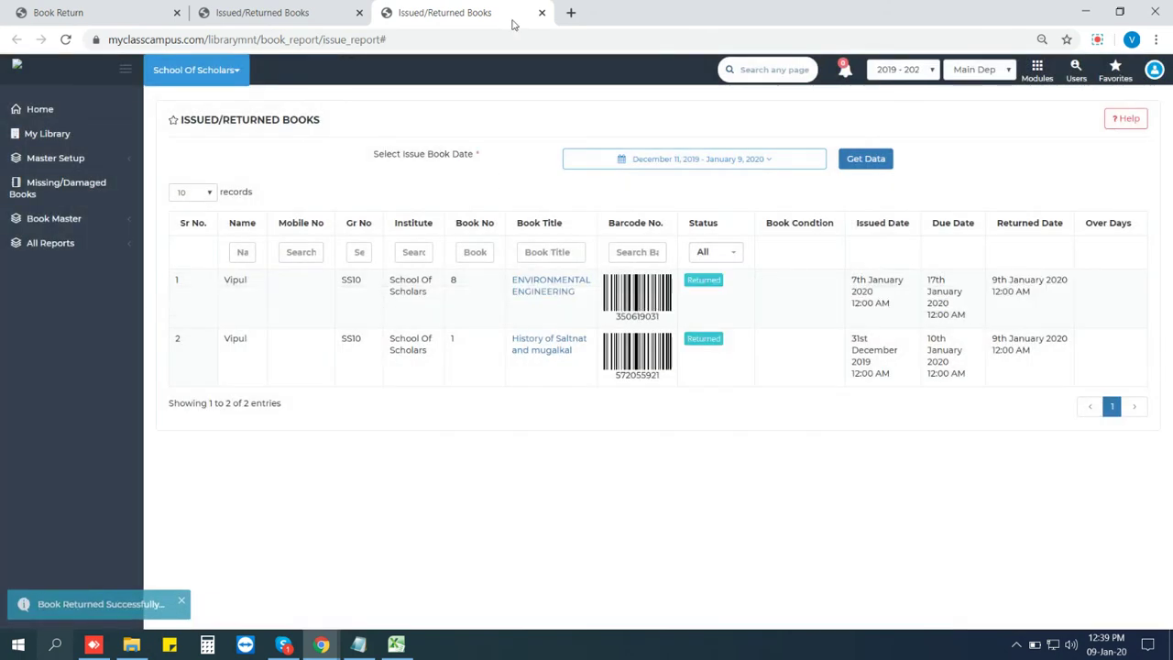
left_click(542, 14)
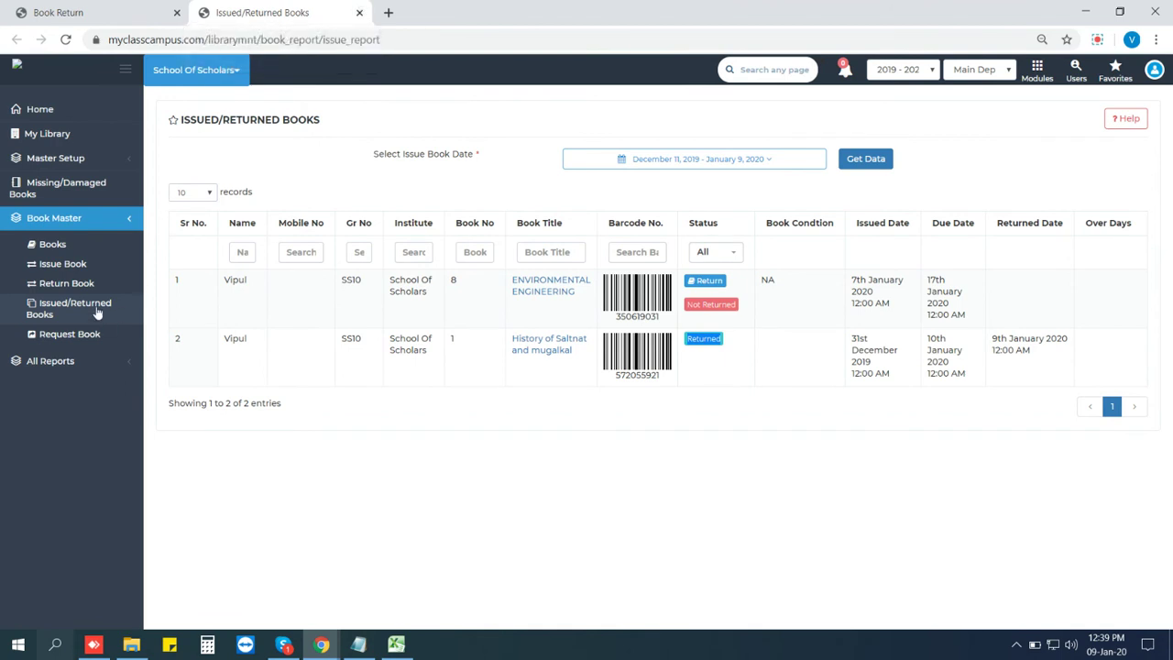
Open the Book Fine Report in a new tab and load its data for return dates in the Last 30 Days.
left_click(96, 224)
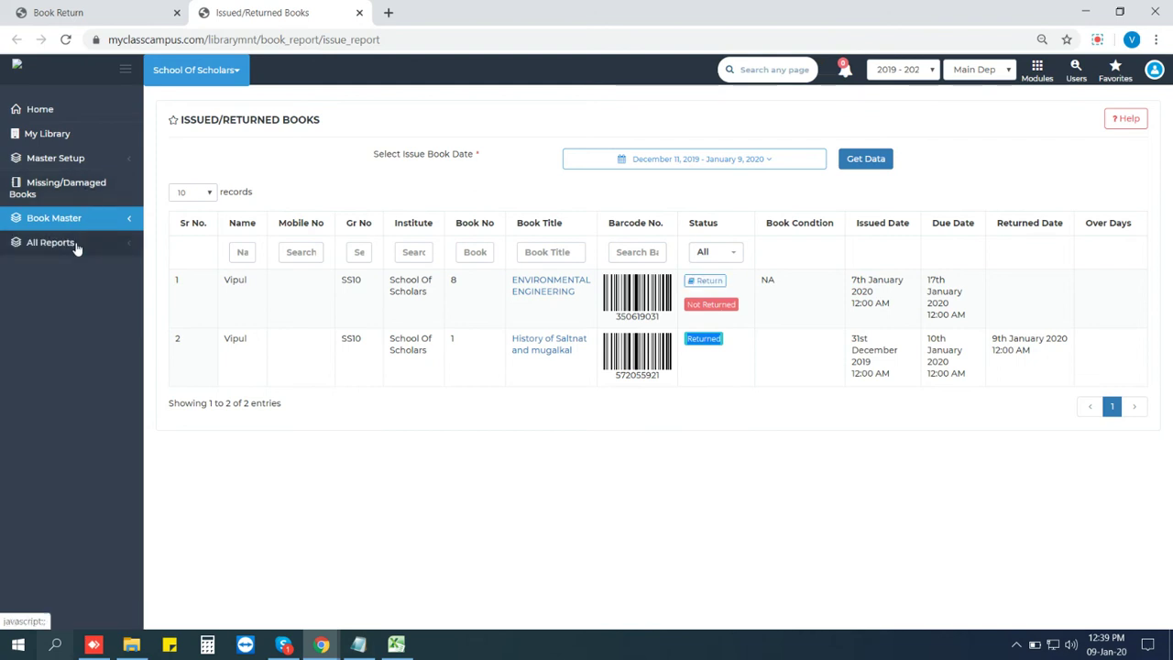
left_click(77, 244)
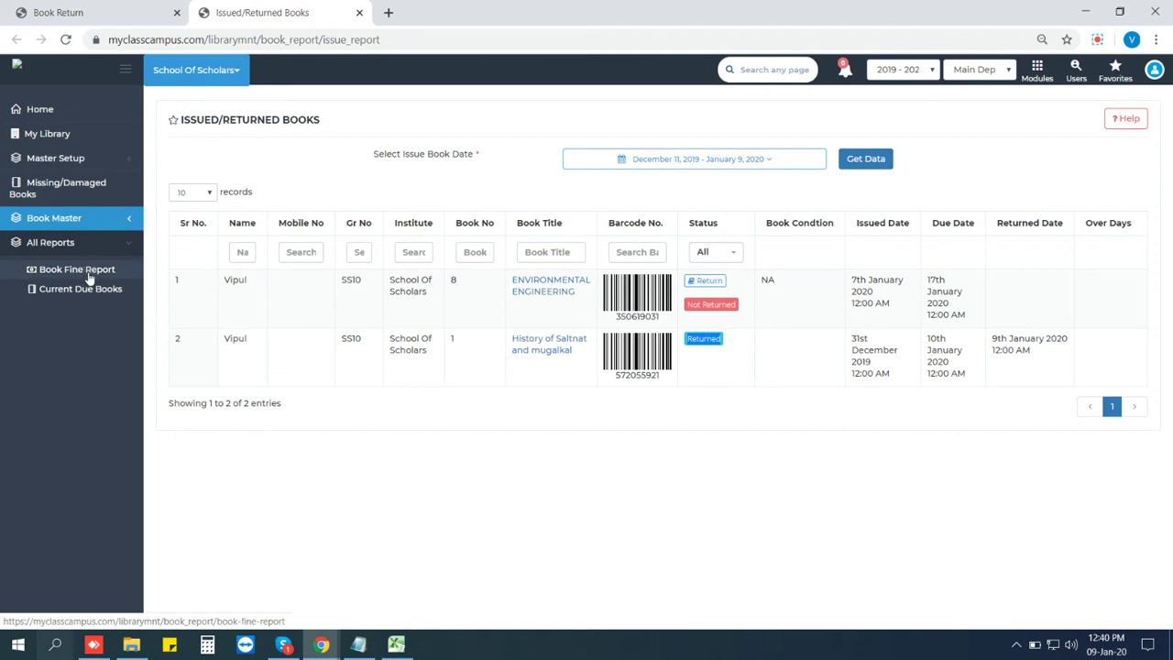
middle_click(89, 277)
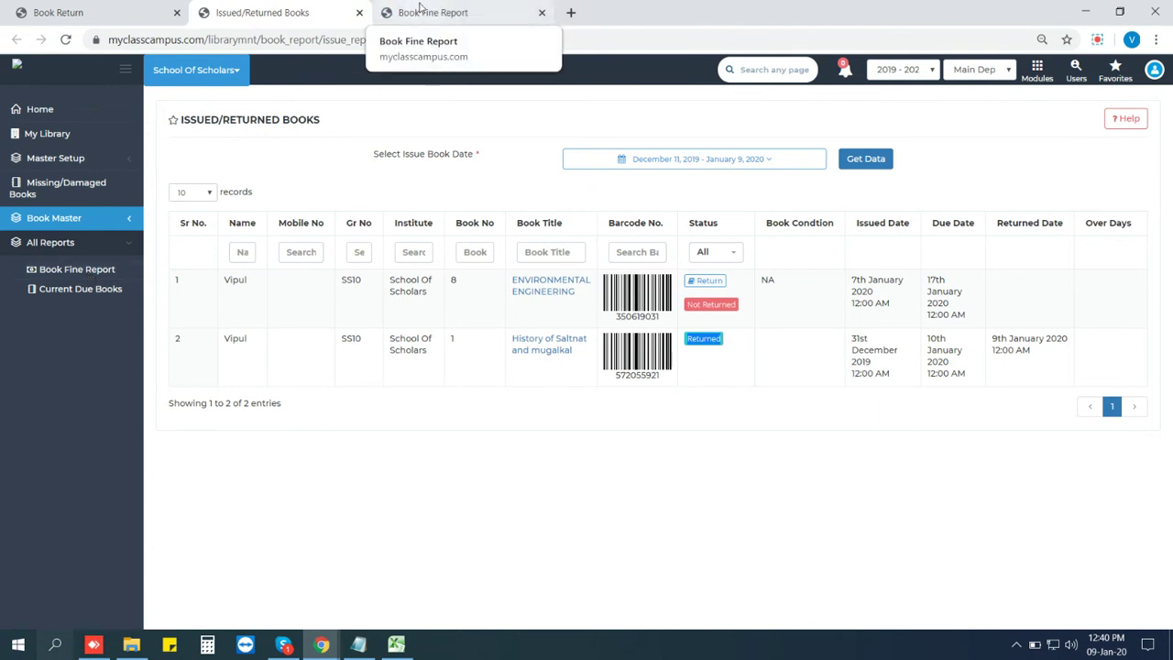
left_click(417, 11)
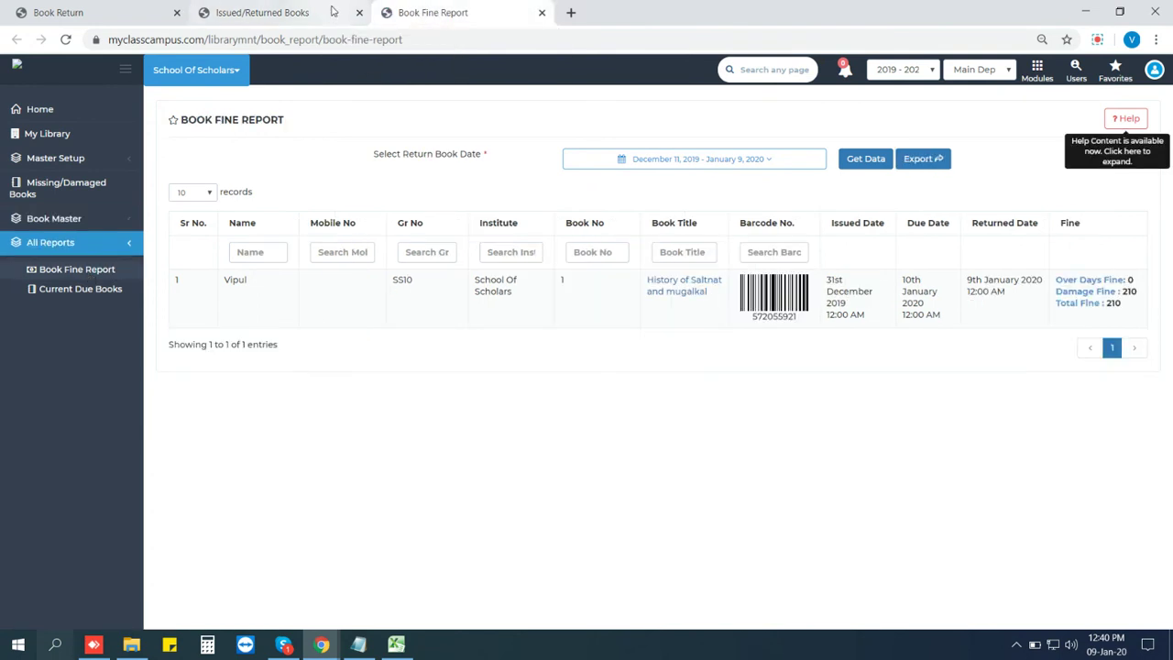
left_click(631, 158)
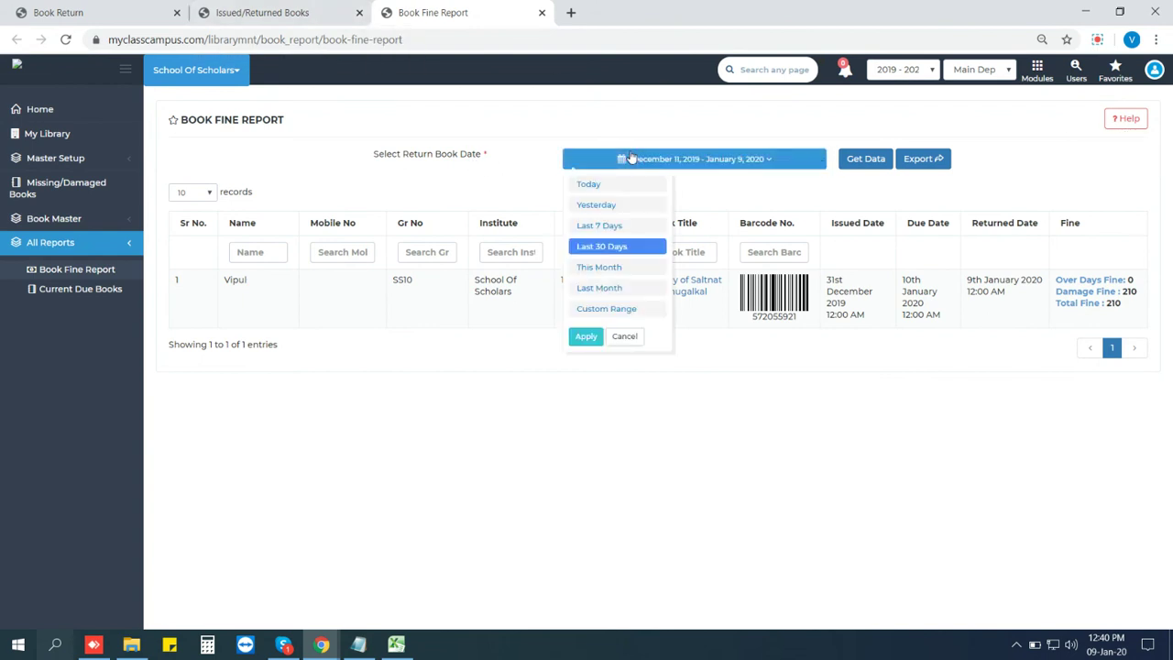
left_click(596, 245)
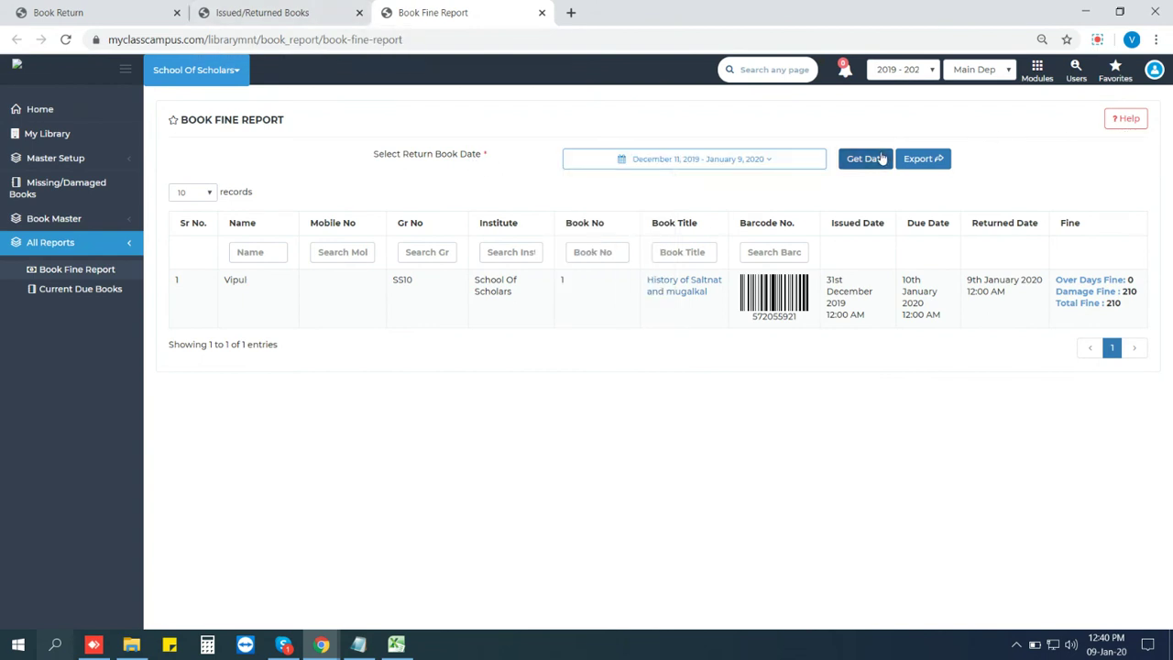
left_click(681, 161)
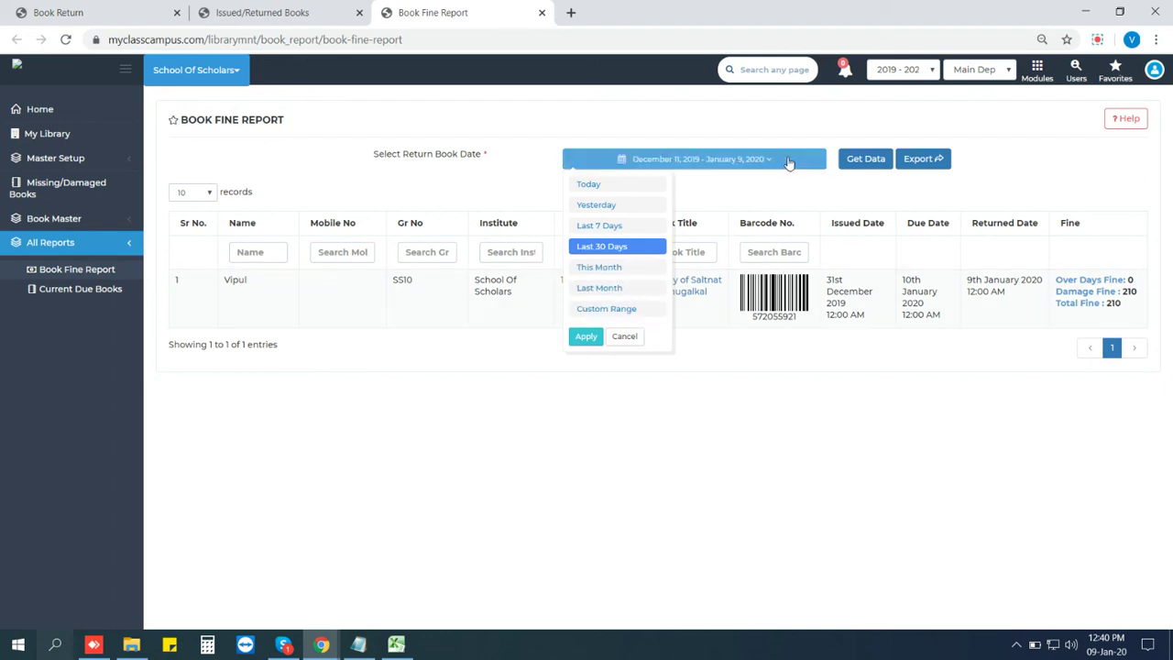
left_click(863, 160)
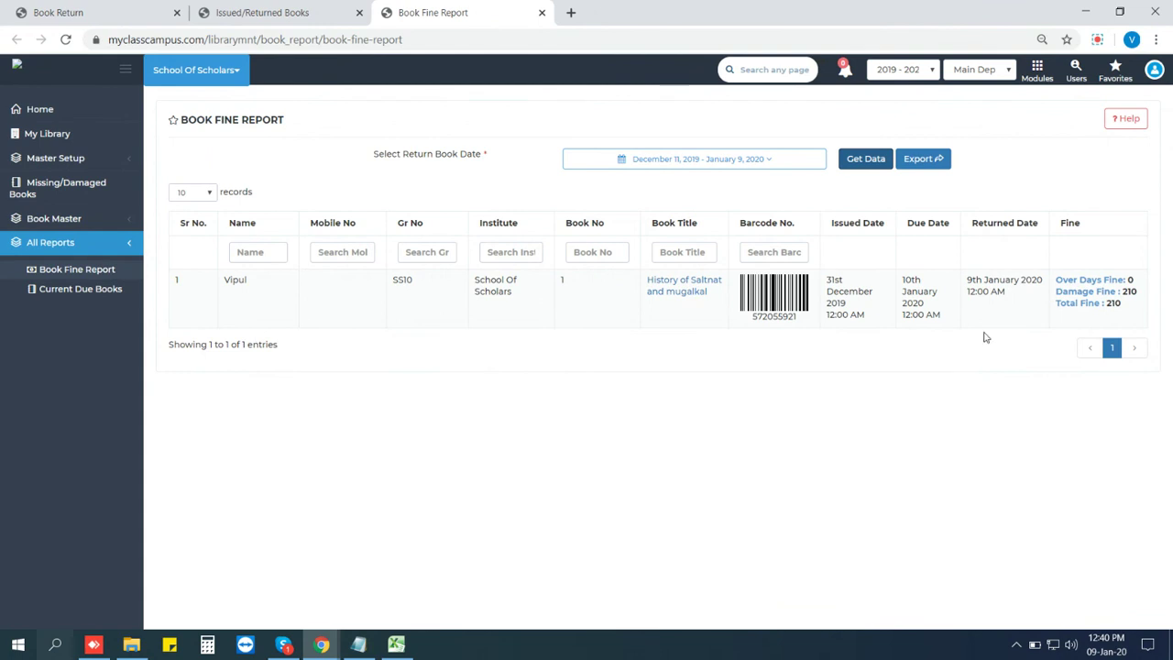
Check the over days fine, damage fine and total fine of the listed book.
left_click_drag(1057, 280, 1132, 275)
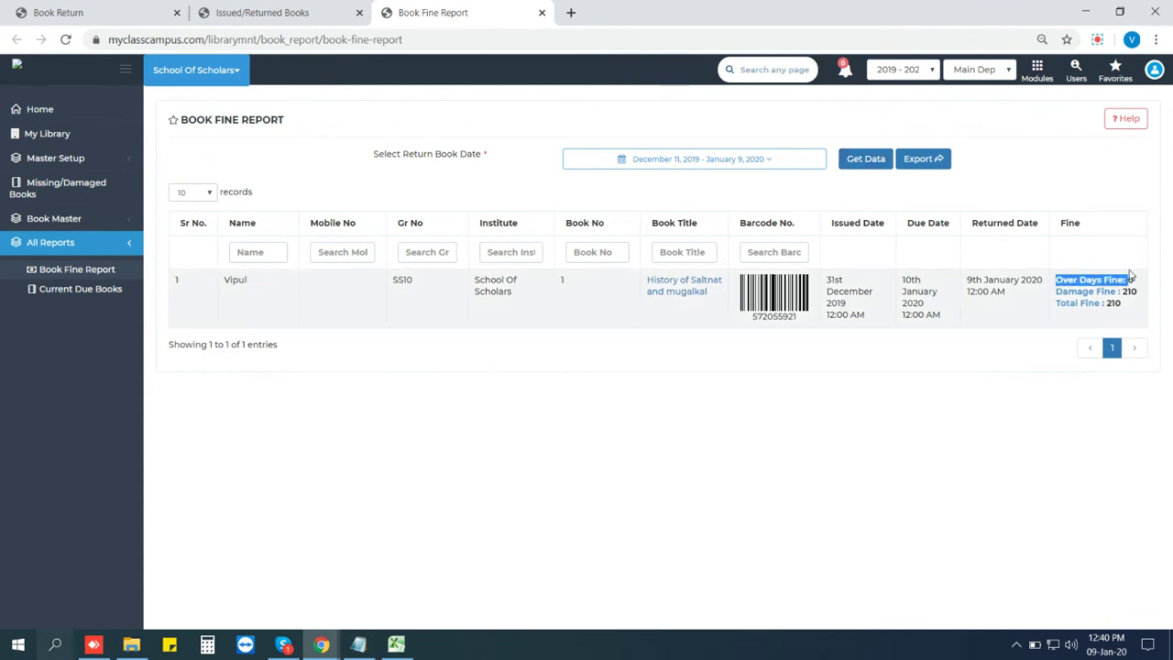
left_click_drag(1055, 289, 1134, 308)
left_click(711, 353)
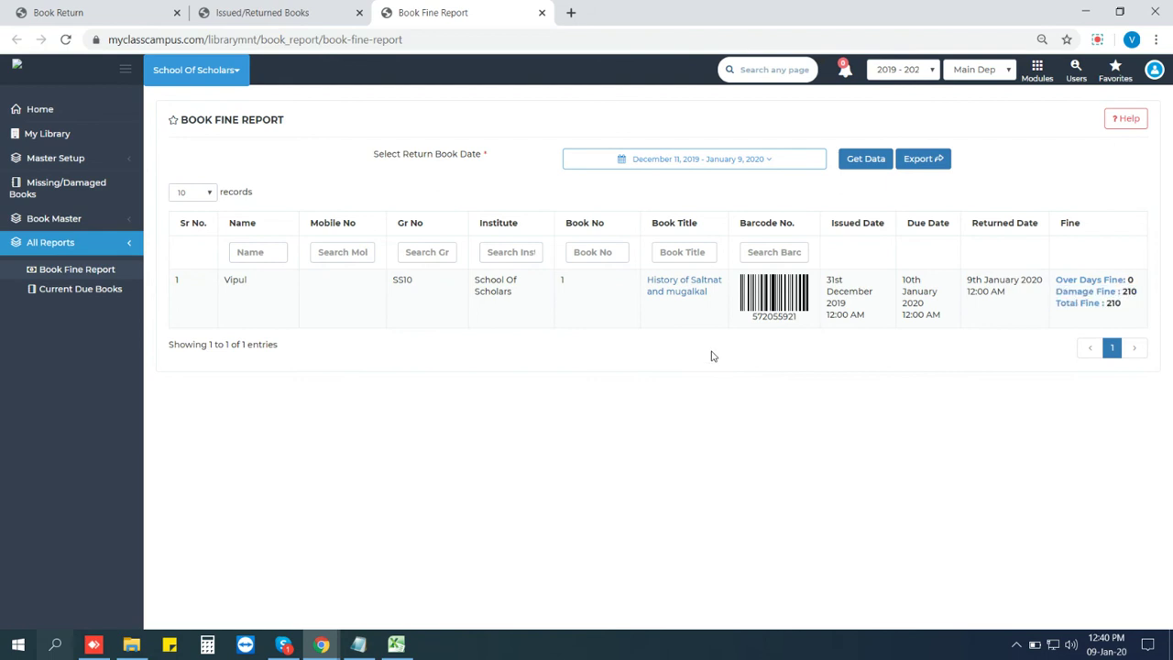
Export the Book Fine Report with the Export All option, view the downloaded PDF and close it.
left_click(926, 163)
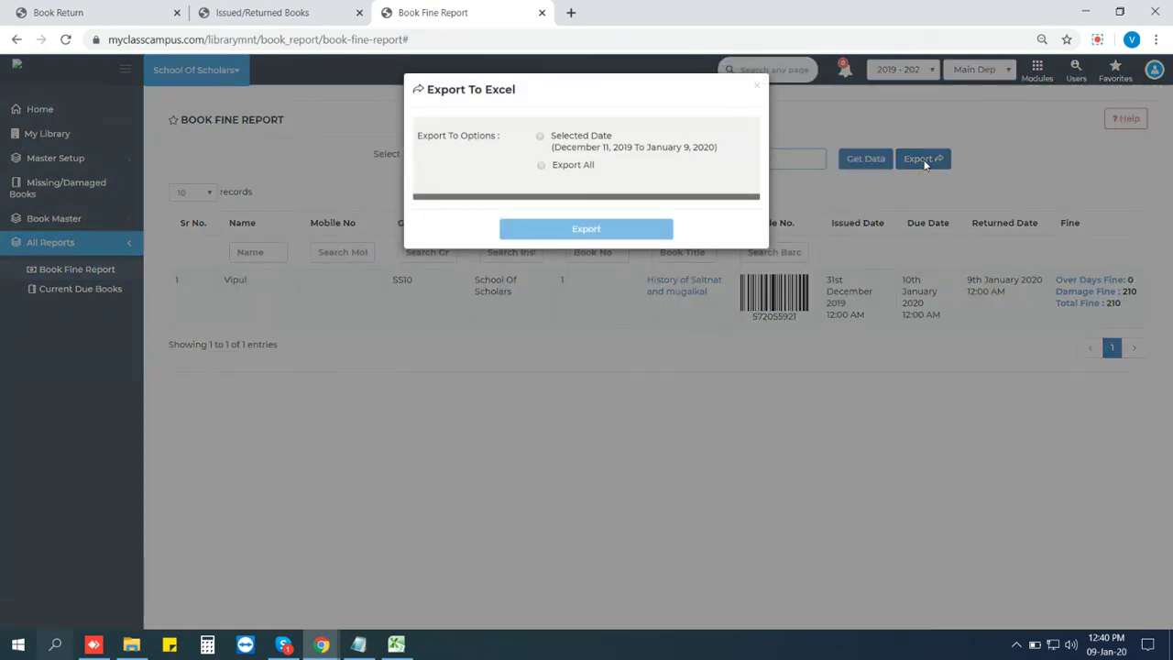
left_click(541, 137)
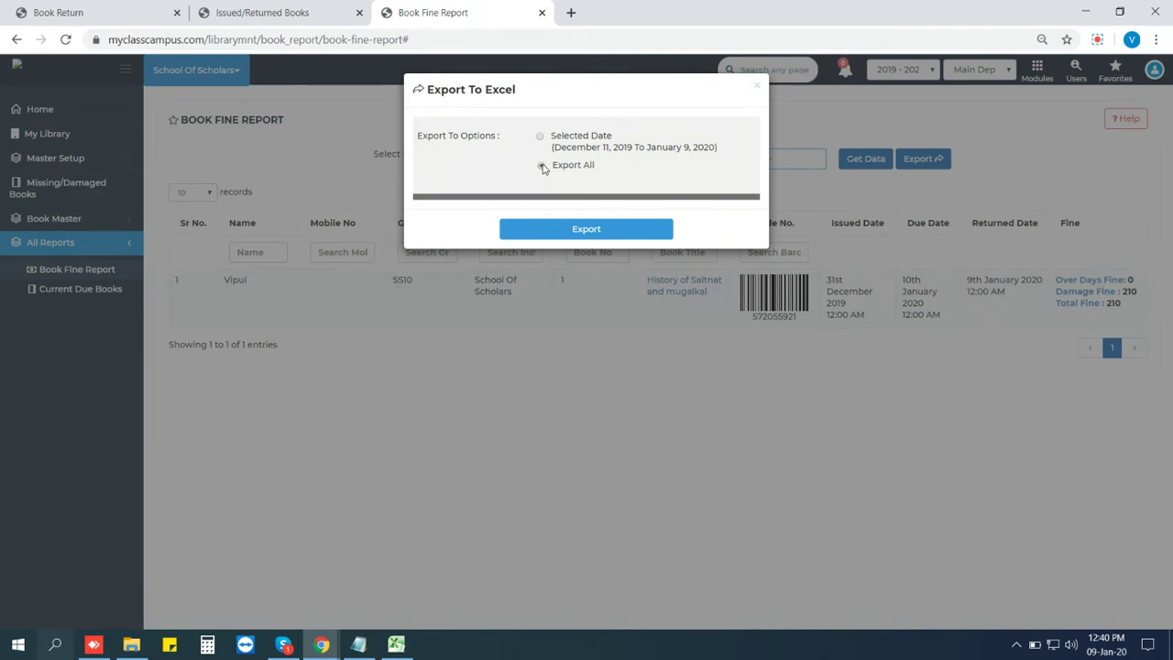
left_click(558, 227)
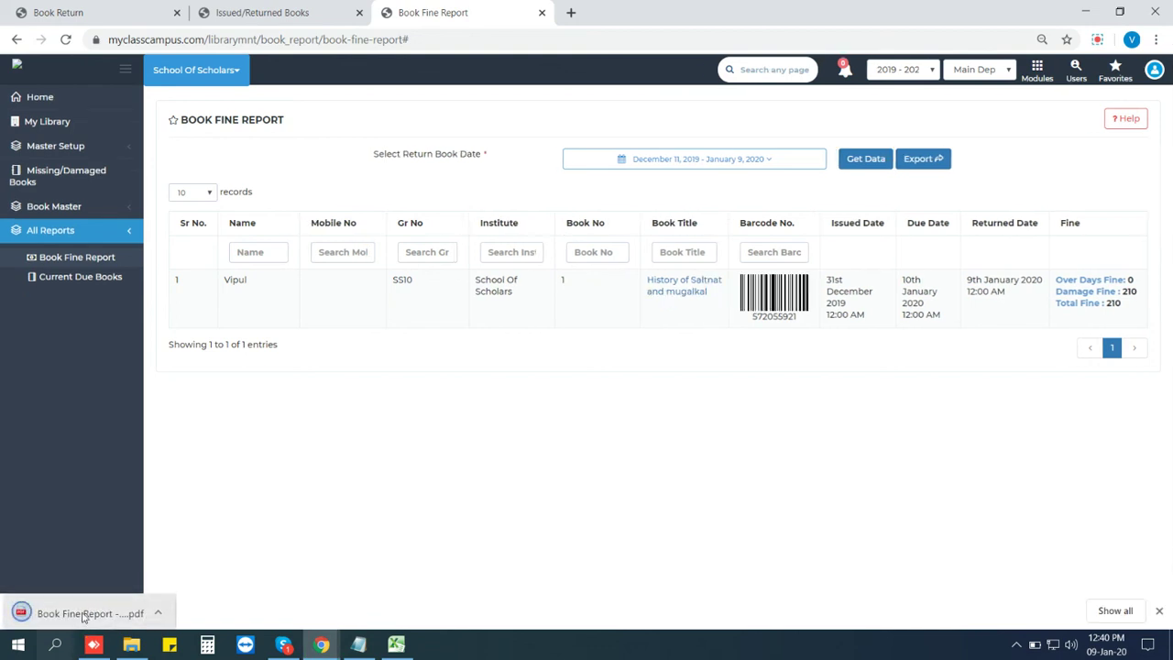
left_click(83, 615)
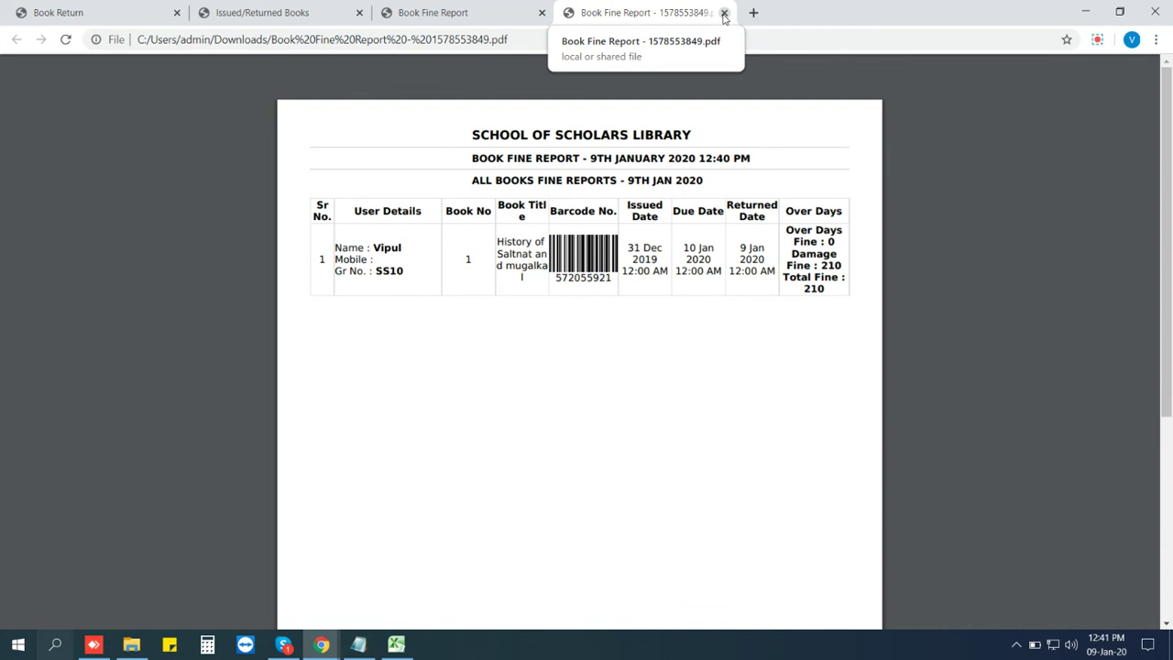
left_click(725, 13)
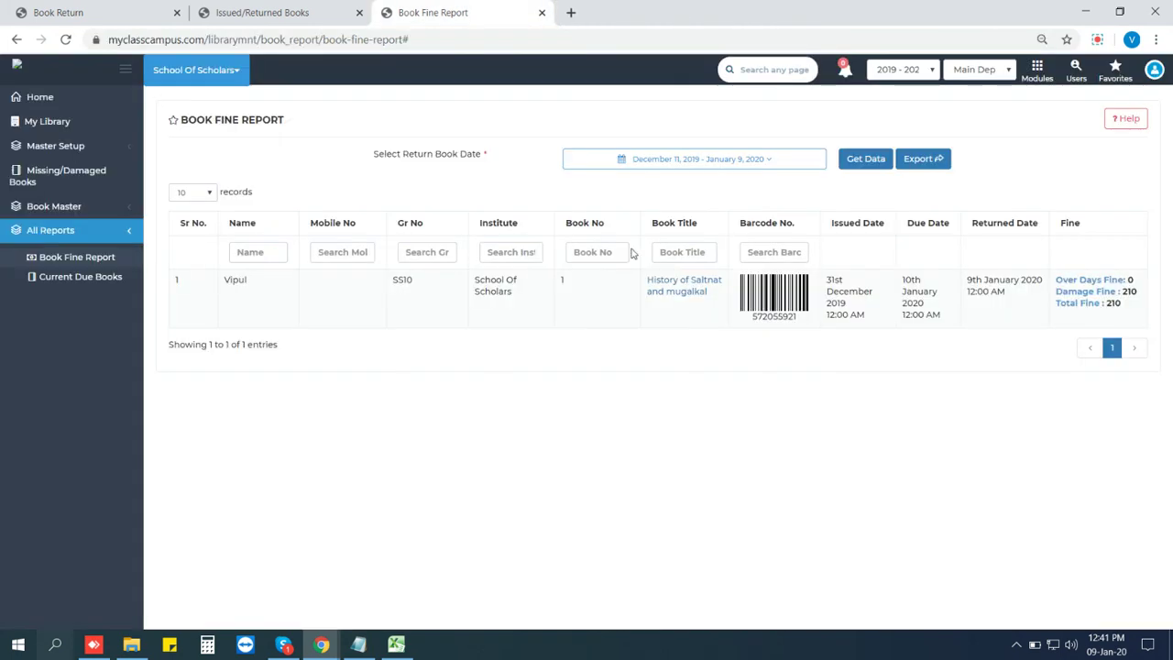
Open the Current Due Books report and expand its list of due books.
left_click(80, 277)
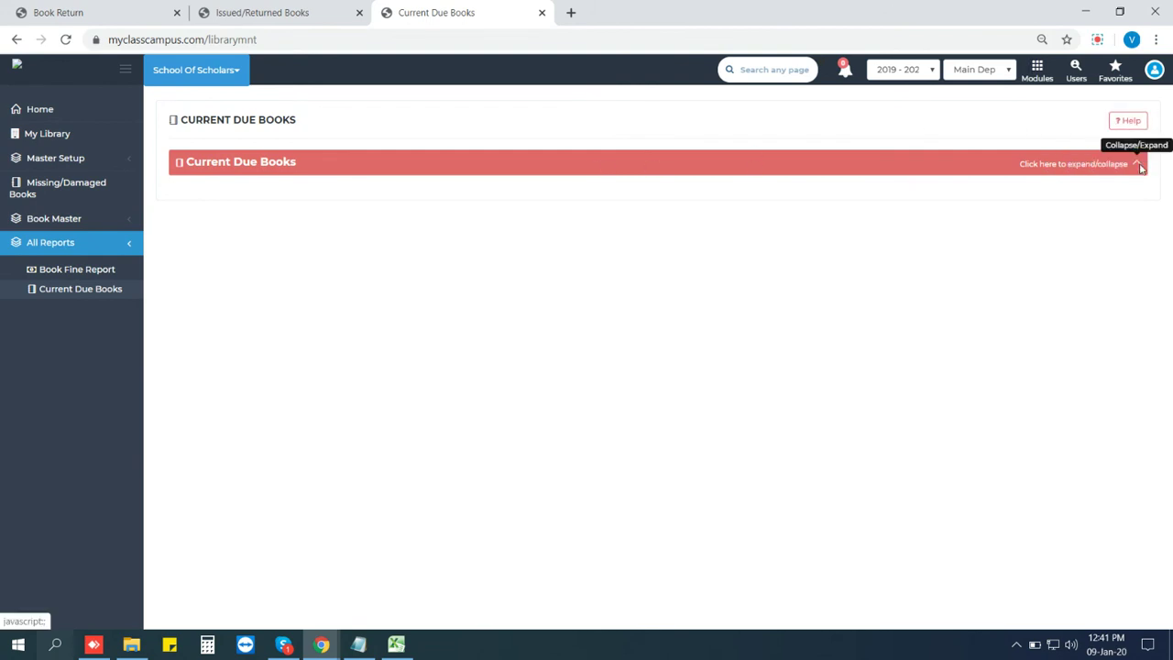
left_click(1134, 167)
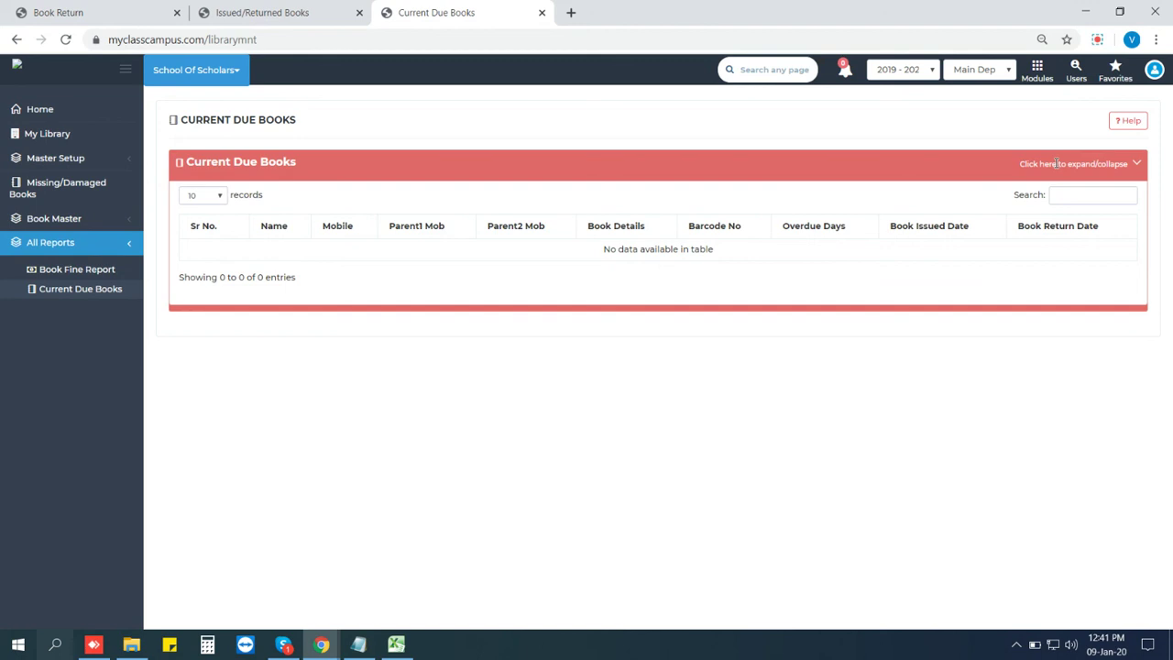
Open the Issue Book page in a new browser tab and activate its Name search field.
left_click(57, 218)
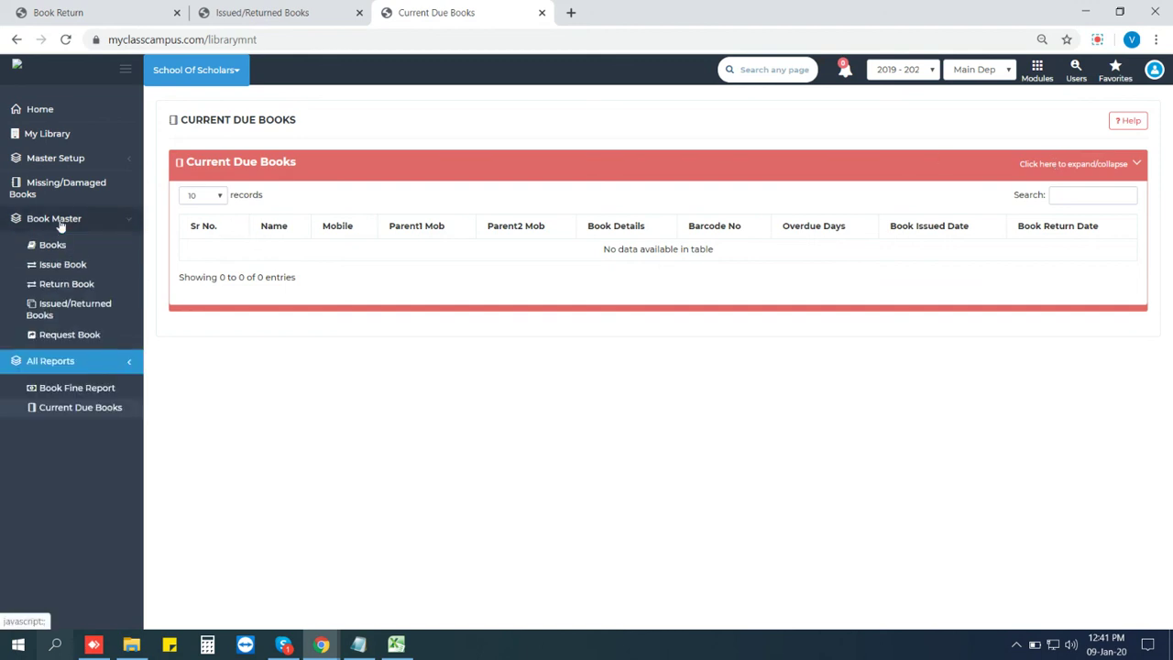
middle_click(62, 264)
left_click(629, 8)
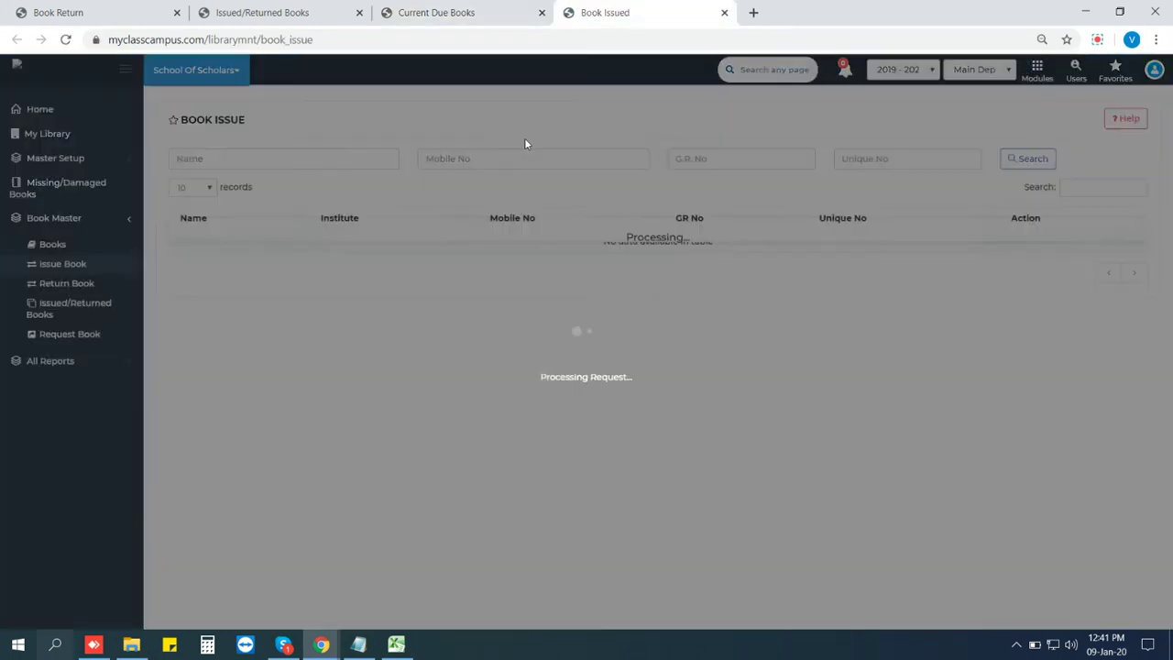
left_click(306, 159)
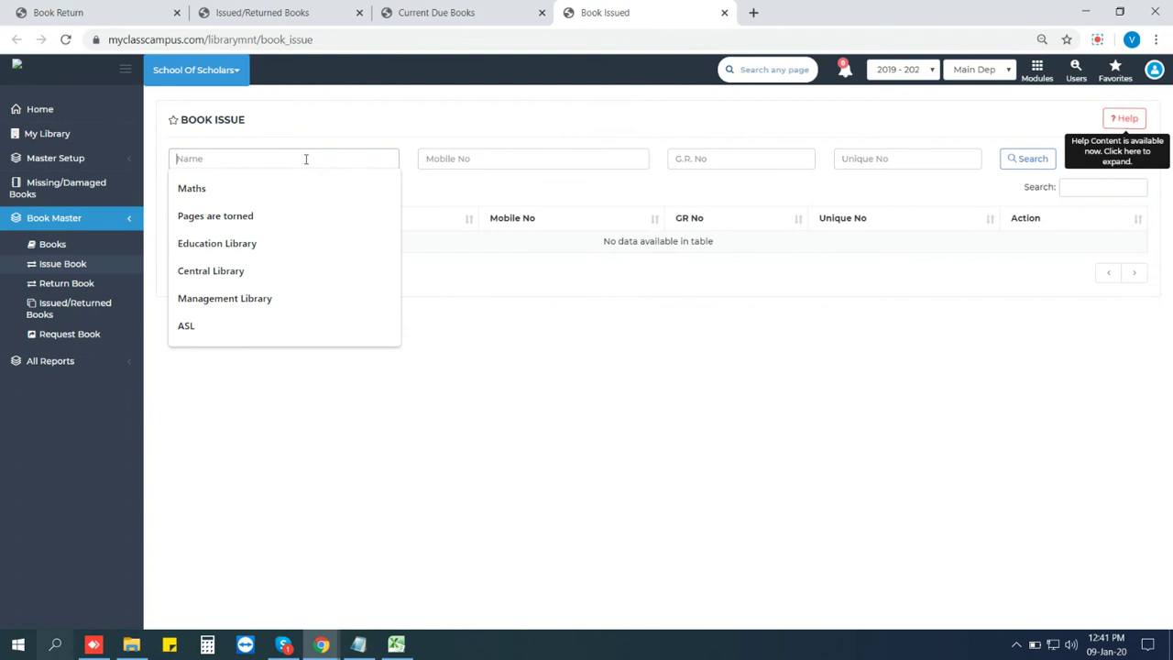
type("chetan")
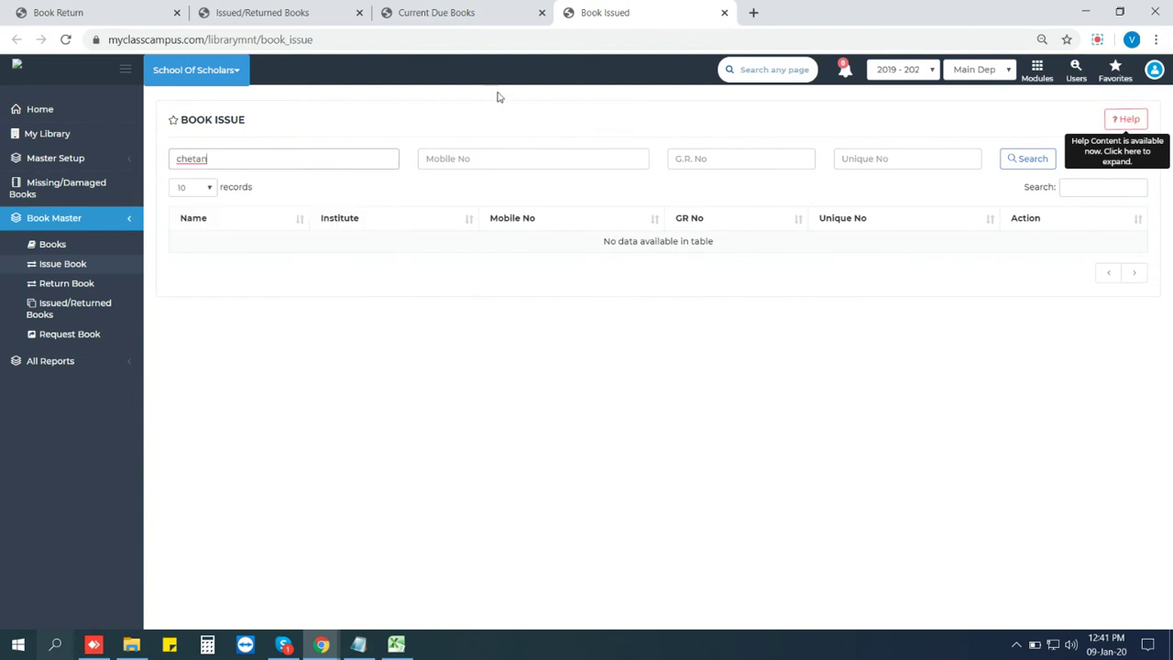
key("BackSpace")
key("BackSpace")
key("BackSpace")
key("BackSpace")
key("BackSpace")
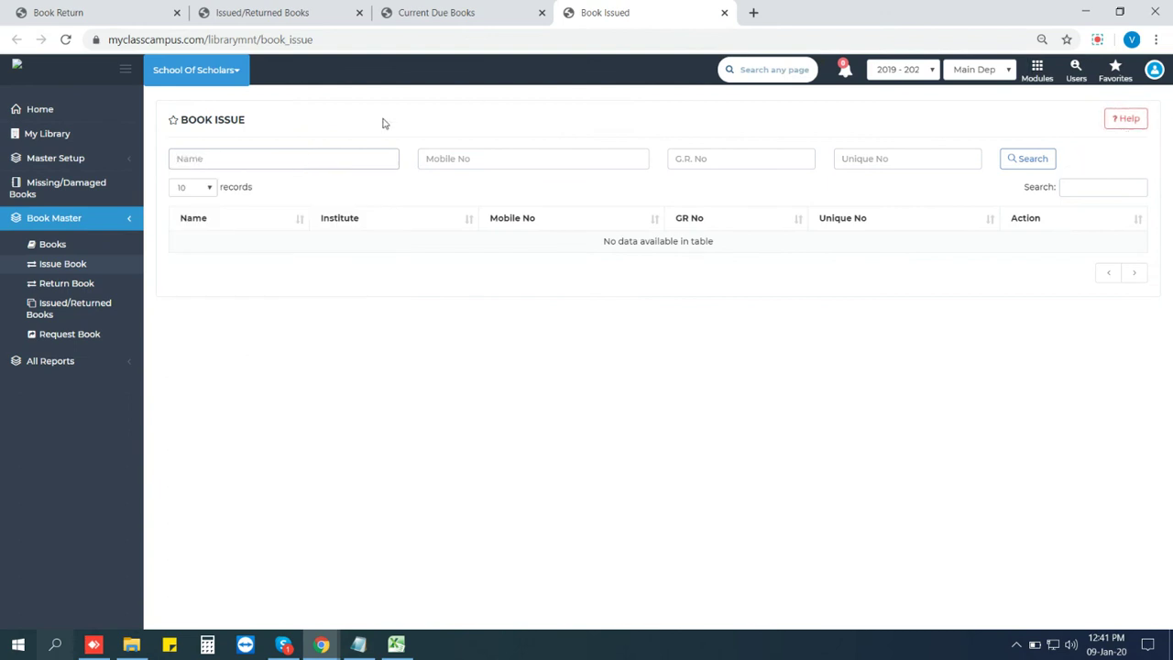
Search for the borrowing student by first name and select the matching School Of Scholars record.
type("ujjval")
key("Return")
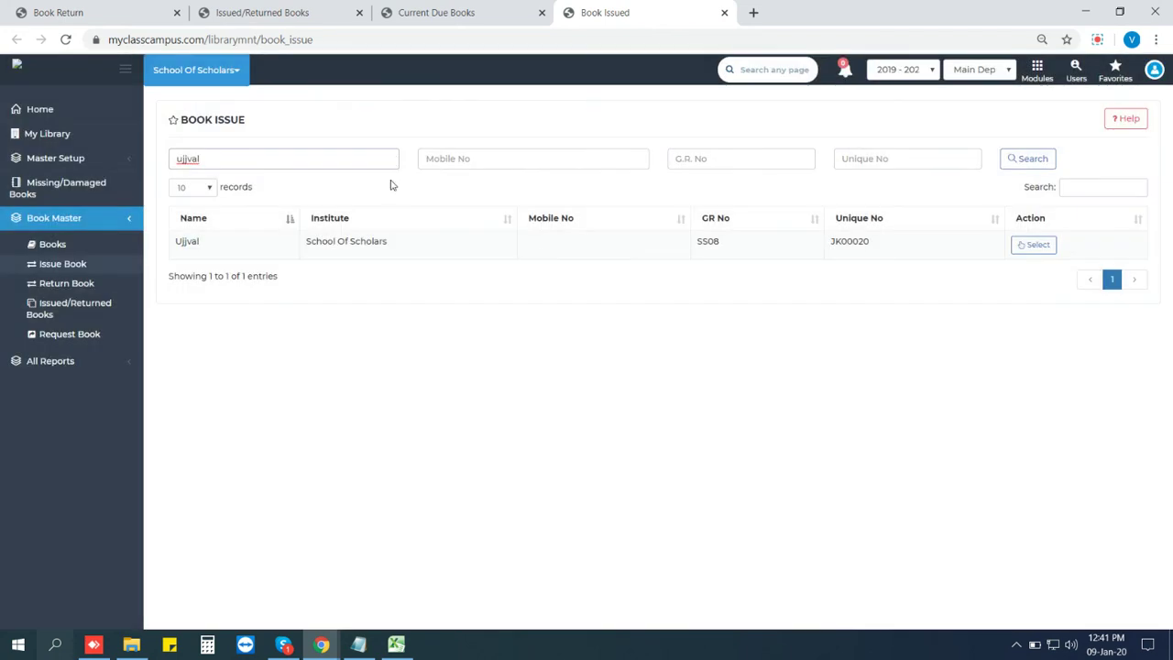
left_click(1036, 244)
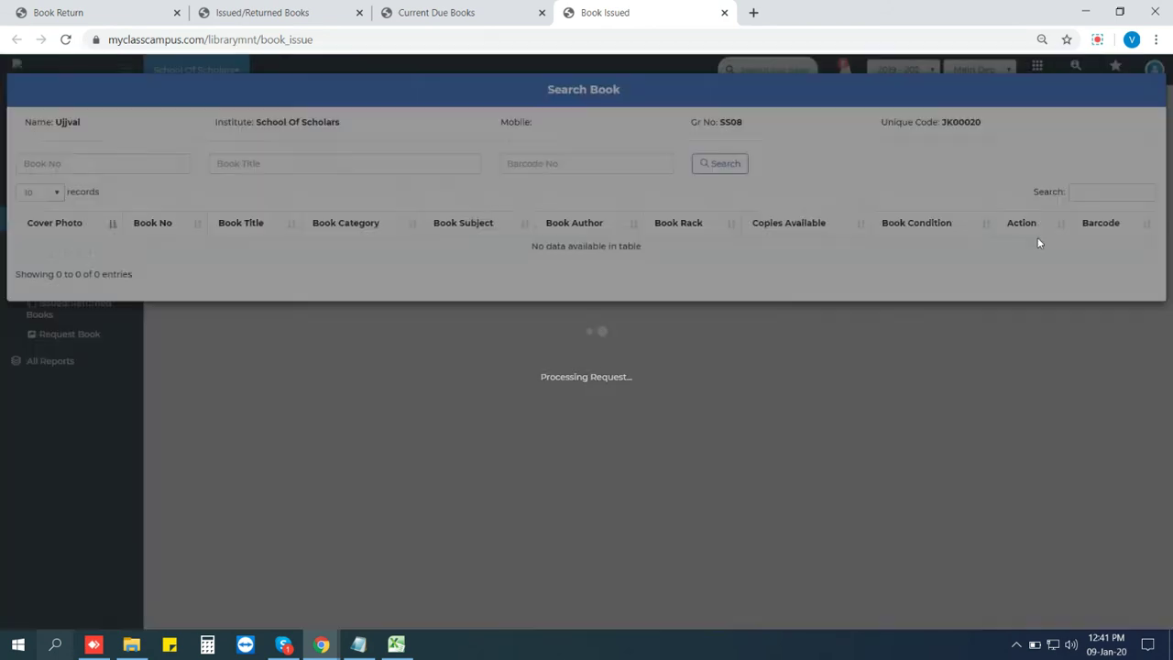
Copy the title PRODUCTION AND OPRATION MANAGEMENT from the Library Books workbook in Excel and search for it as the book title.
left_click(287, 162)
left_click(396, 644)
left_click(295, 287)
key("ctrl+c")
mouse_move(322, 644)
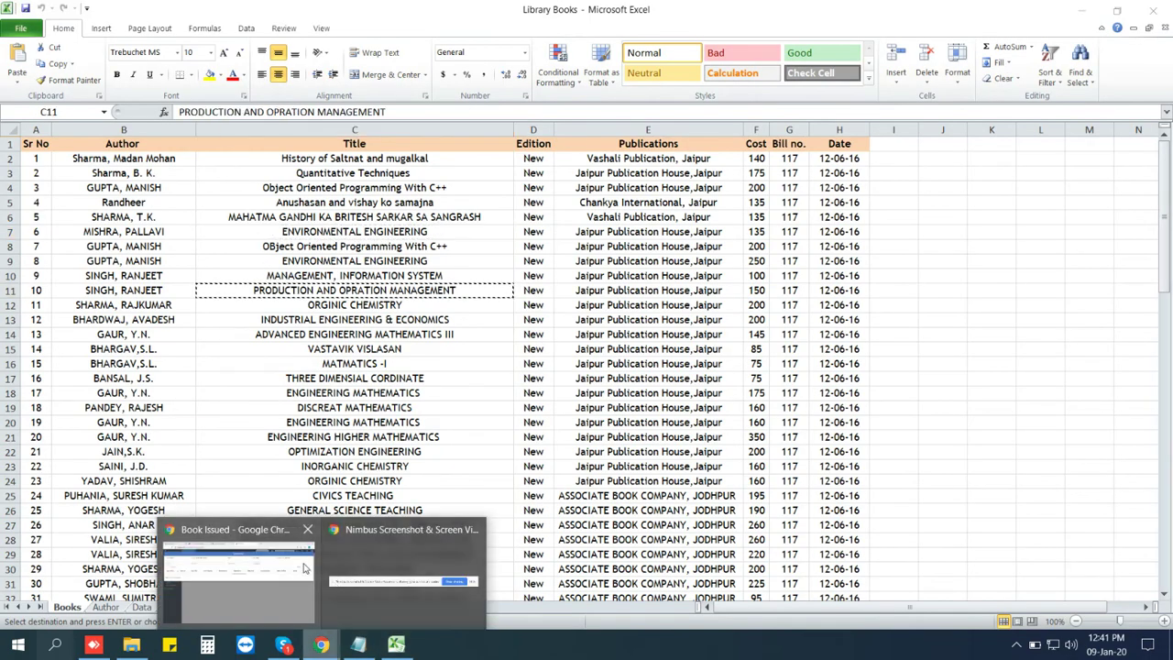
left_click(238, 573)
key("ctrl+v")
left_click(734, 171)
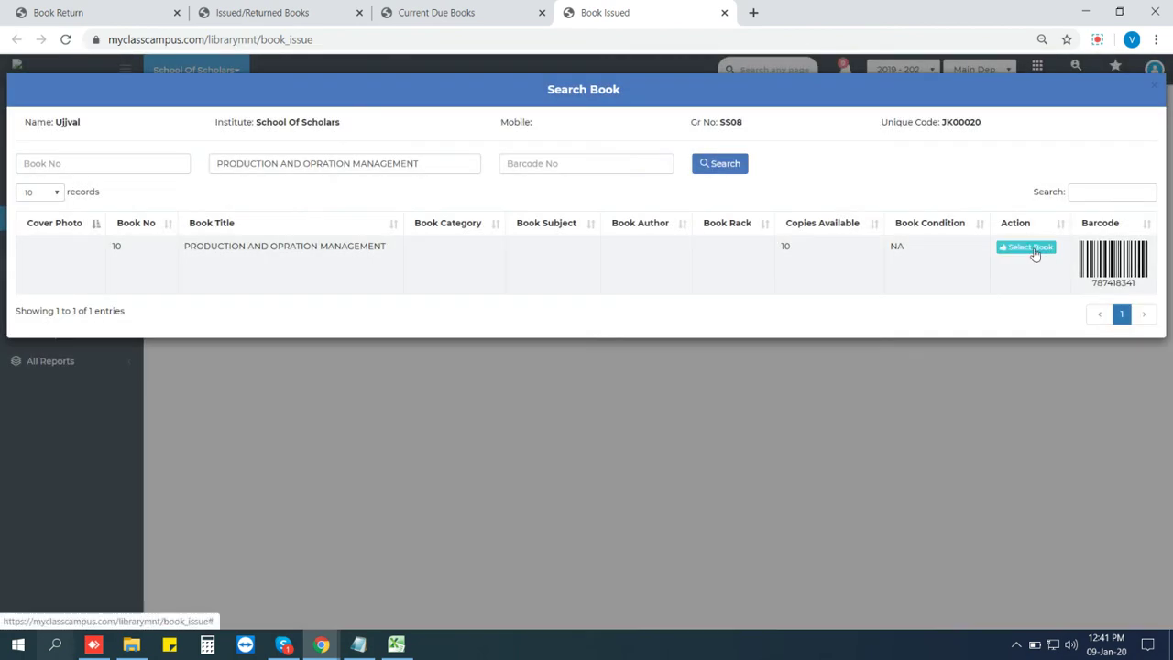
Select the found book and issue it to the student with 7 January 2020 as the Book Issue Date.
left_click(1038, 256)
left_click(619, 156)
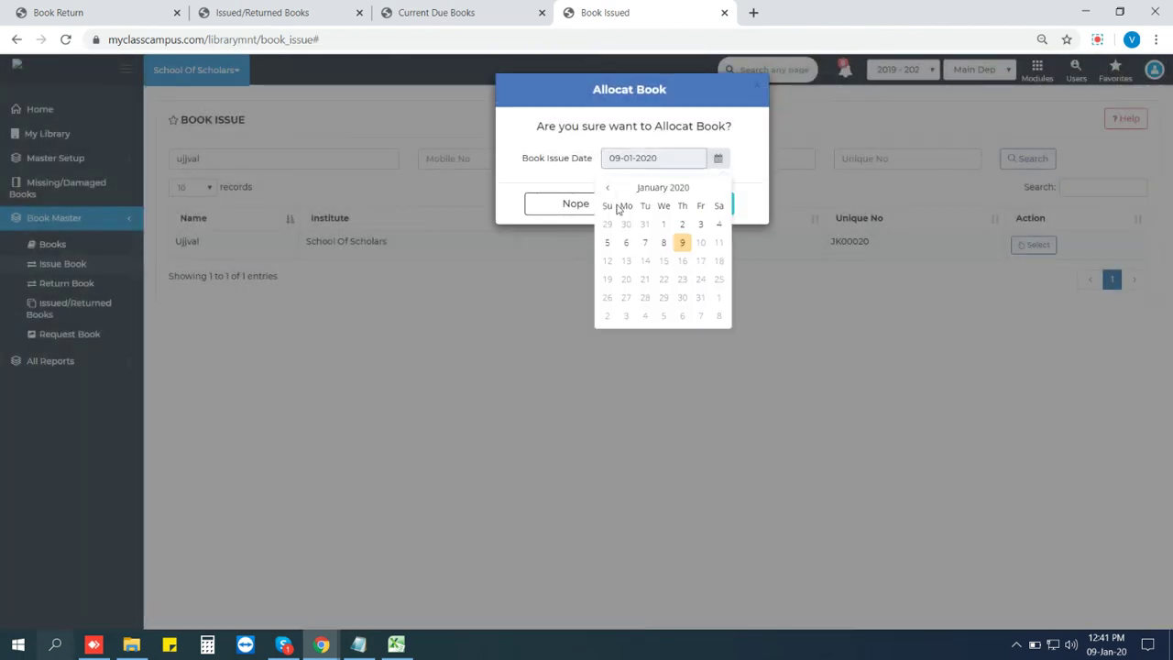
left_click(646, 242)
left_click(672, 206)
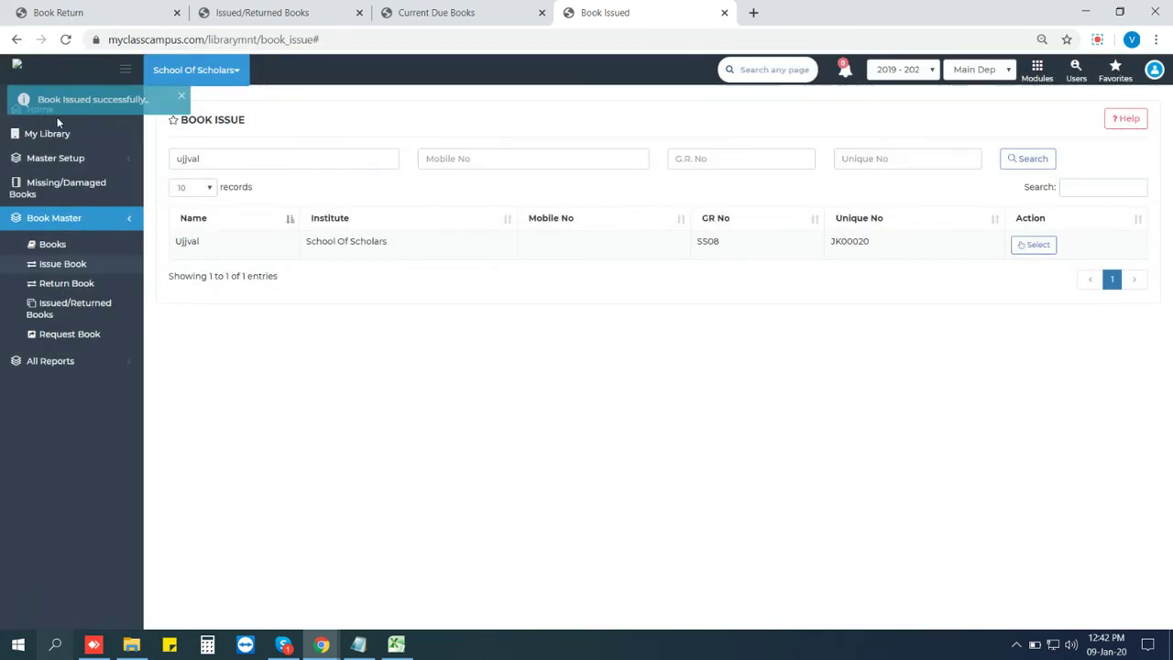
Reload the Current Due Books report, expand its list and show 25 records per page.
left_click(435, 15)
left_click(65, 39)
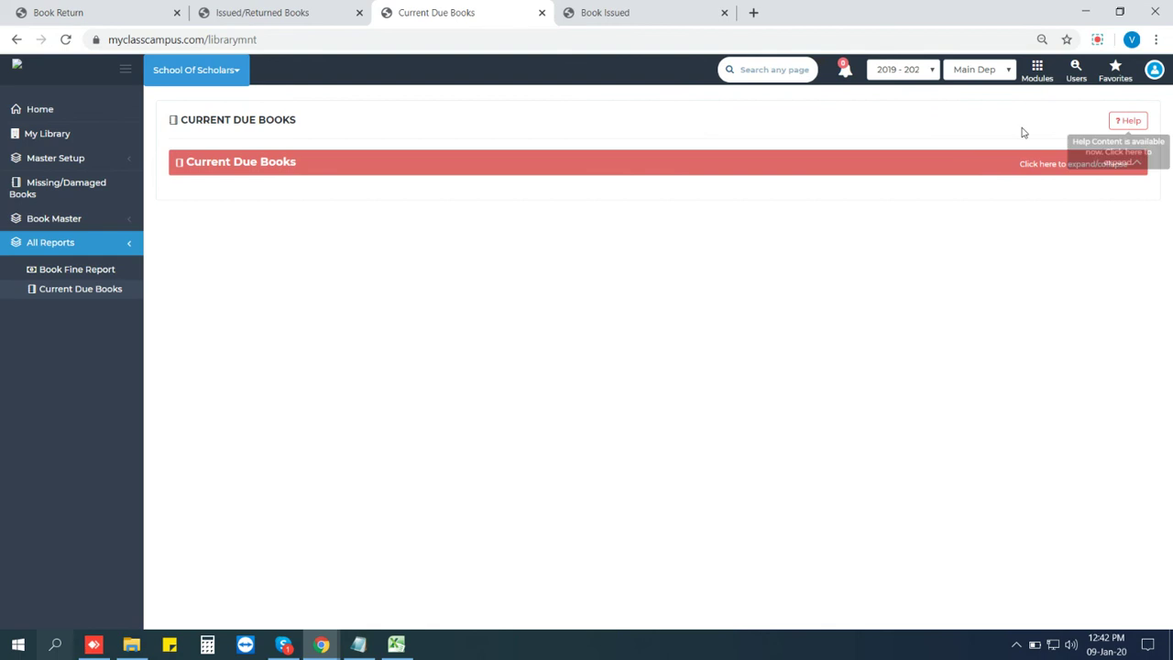
left_click(1137, 165)
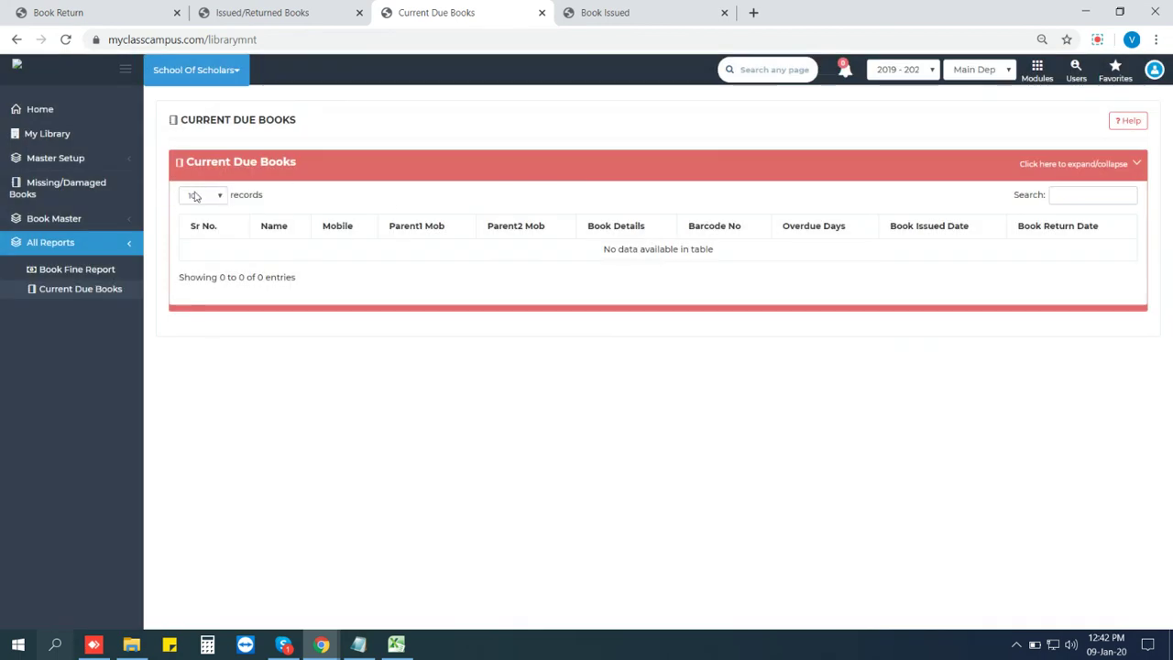
left_click(201, 197)
left_click(203, 219)
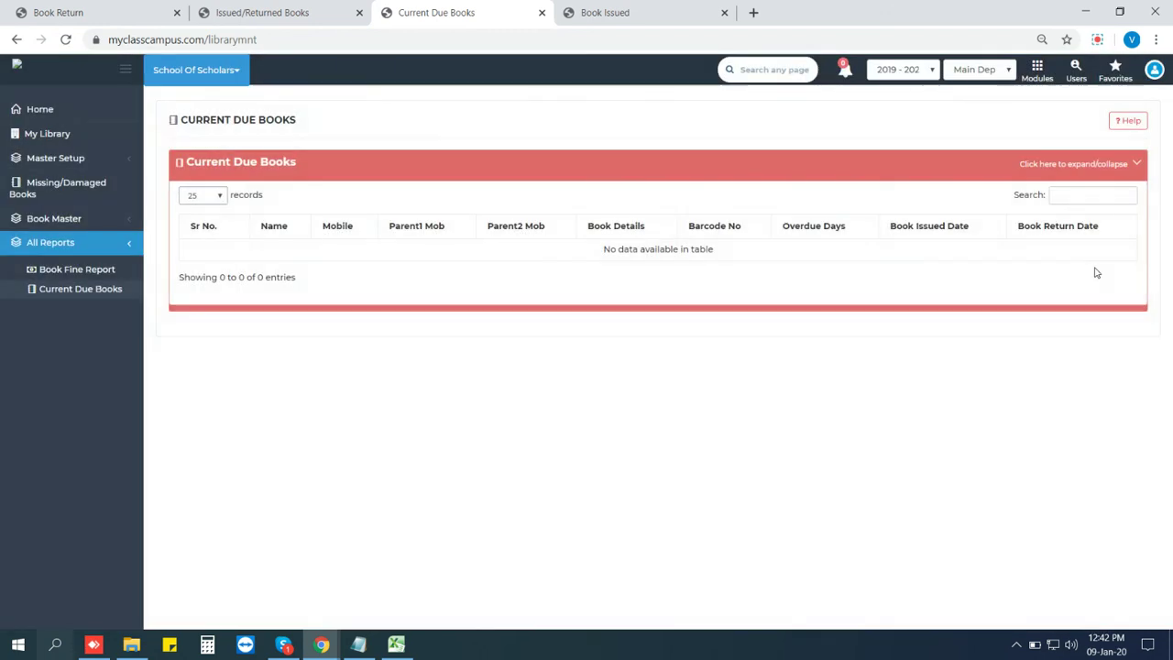
Select the same student again on the Book Issue page and search for the title PRODUCTION AND OPRATION MANAGEMENT.
left_click(603, 11)
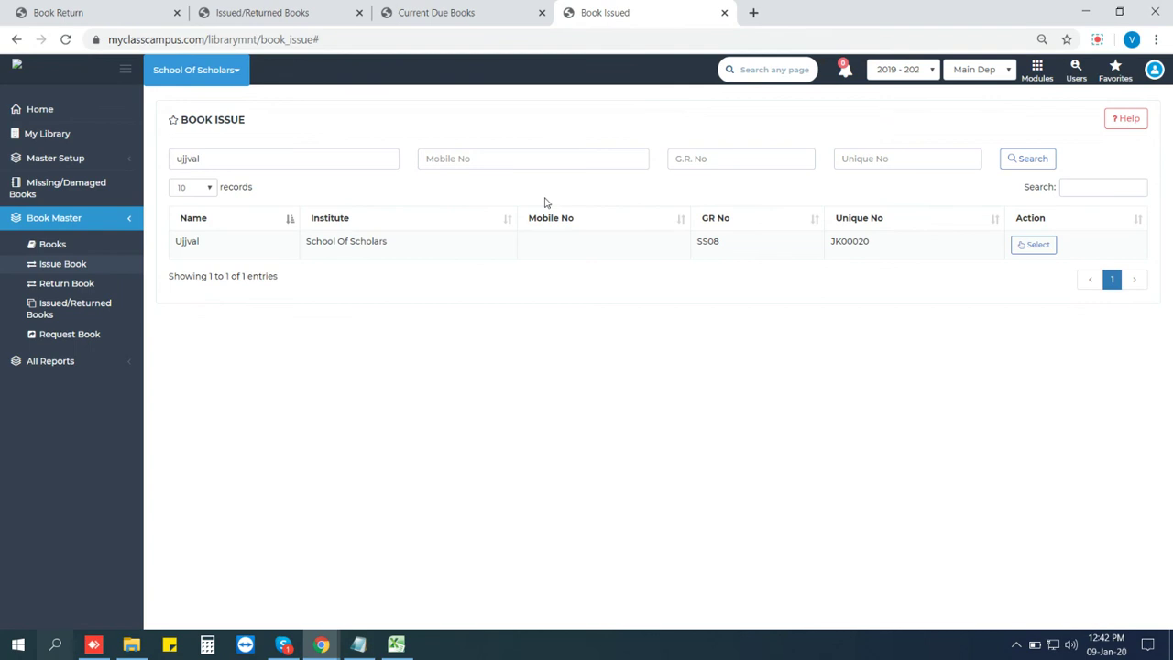
left_click(1035, 245)
left_click(380, 161)
key("ctrl+v")
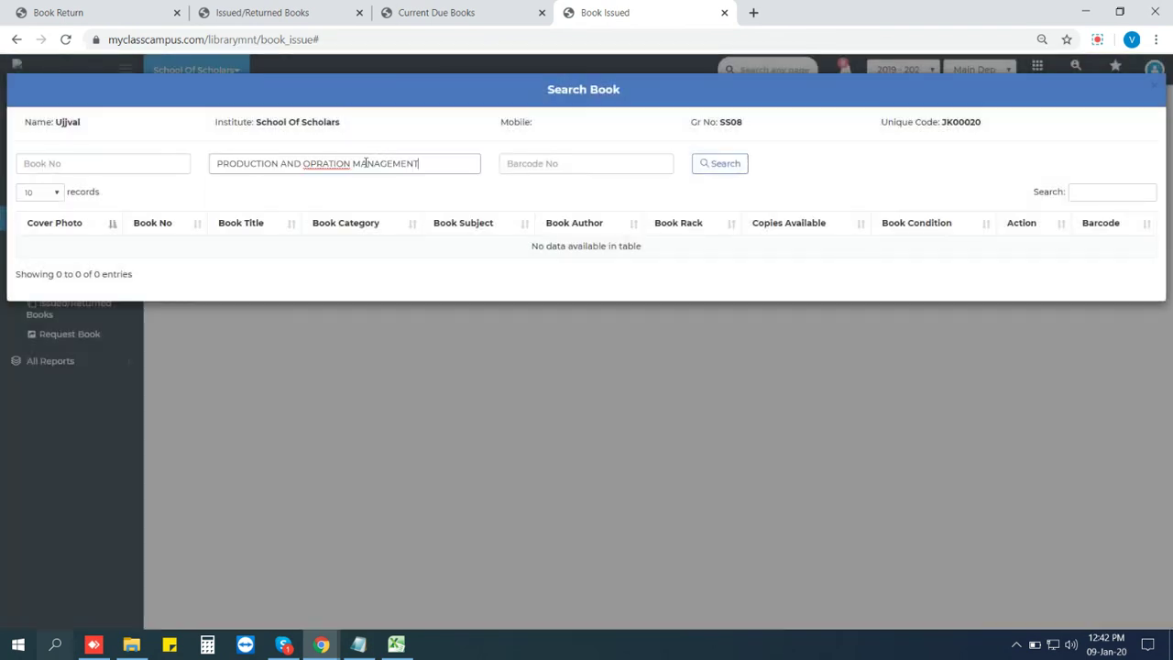
left_click(720, 164)
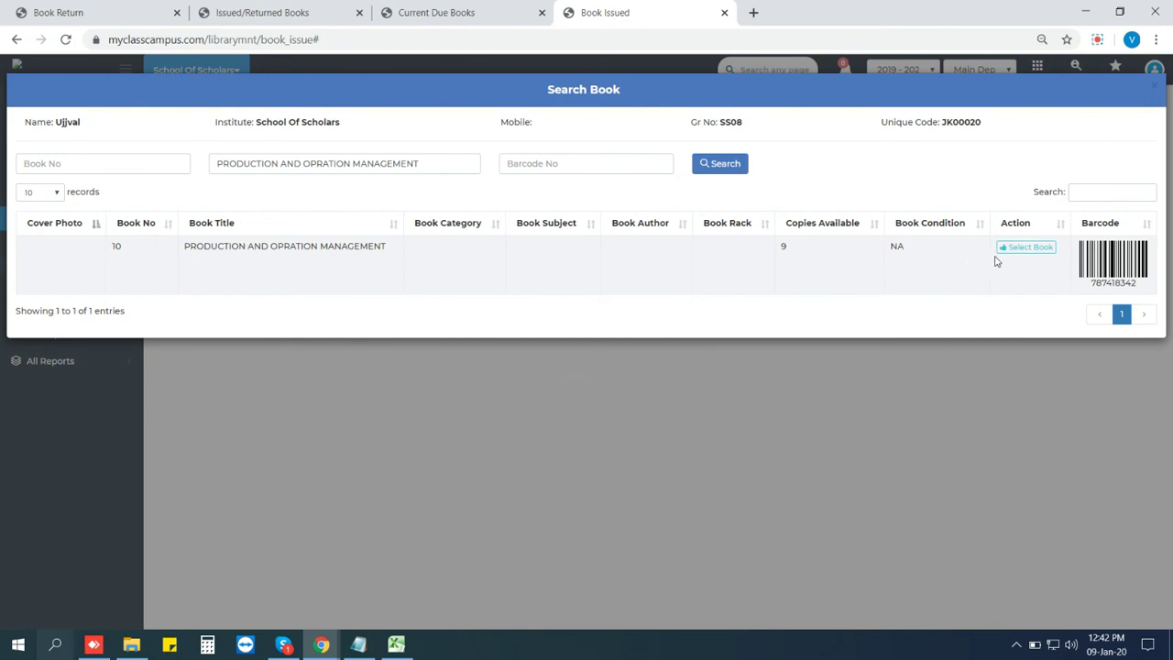
Select another copy of the book and issue it with 29 December 2019 as the Book Issue Date.
left_click(1008, 249)
left_click(656, 158)
left_click(629, 226)
left_click(696, 198)
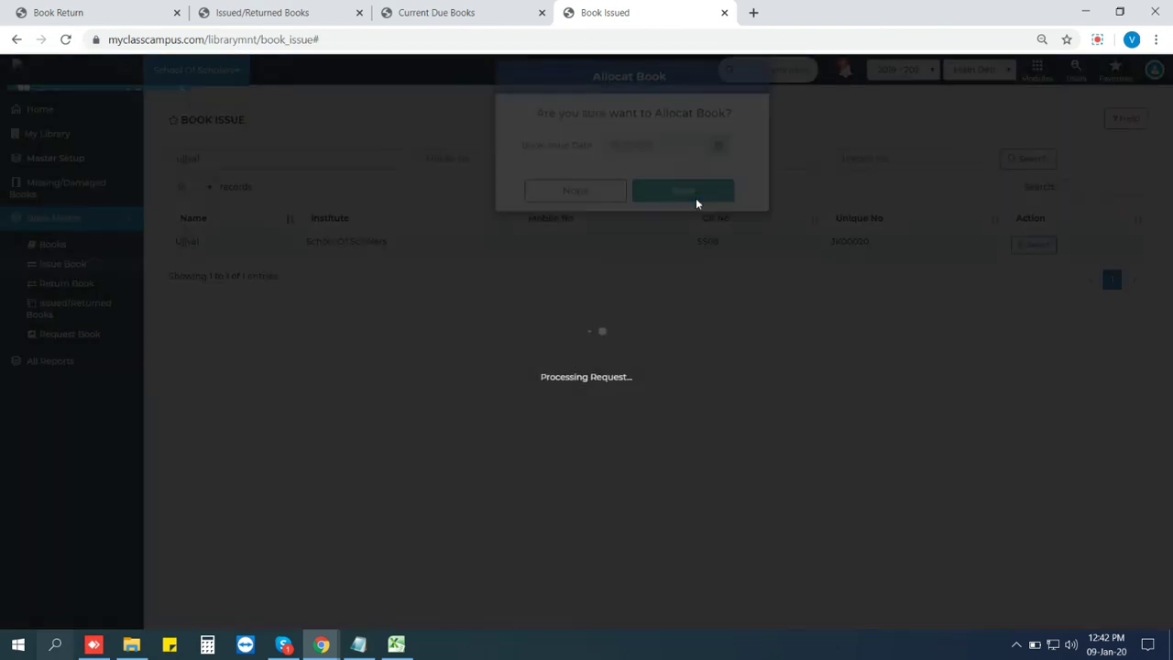
Reload the Current Due Books report, expand its list and check the issue date of the listed book.
left_click(394, 13)
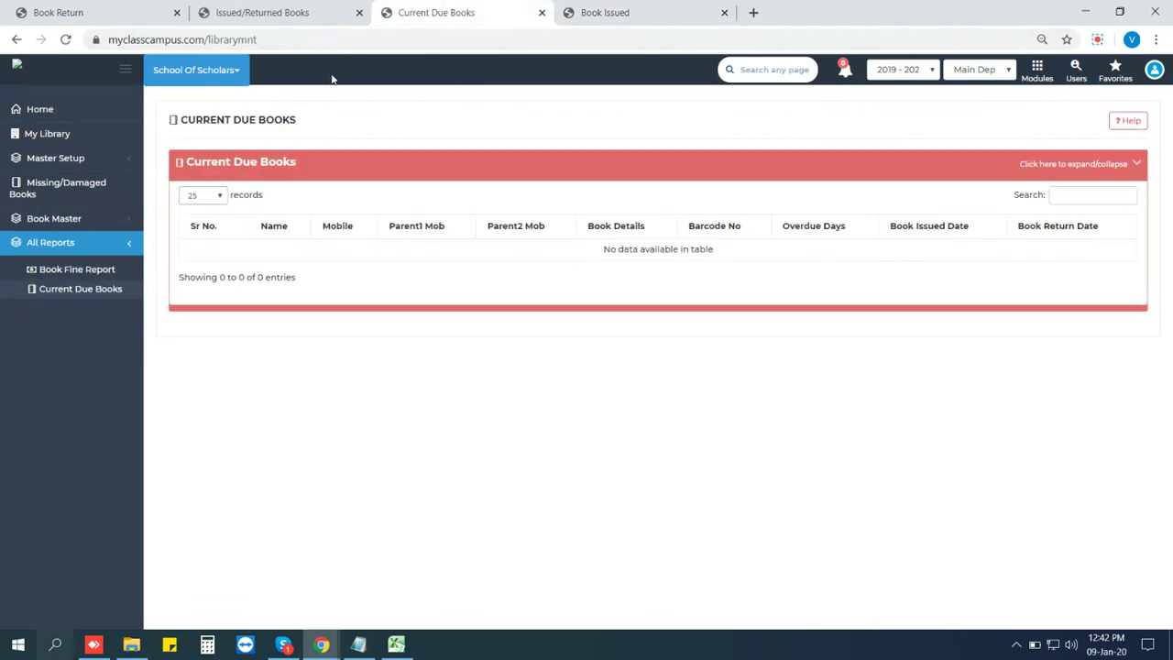
left_click(71, 42)
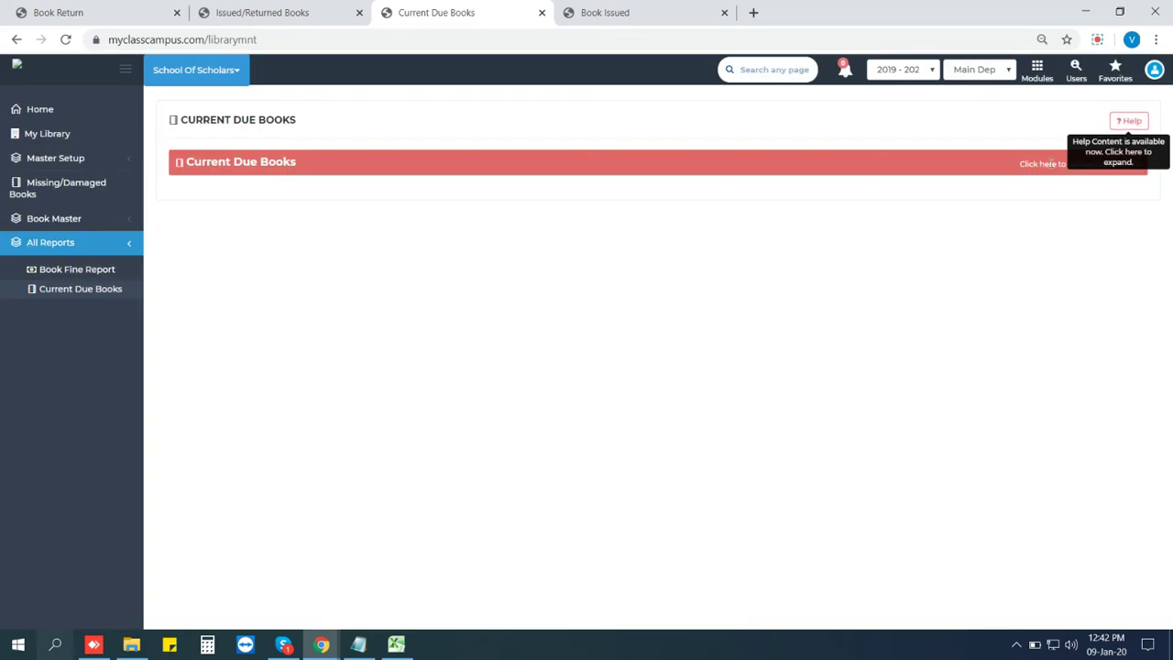
left_click(1134, 167)
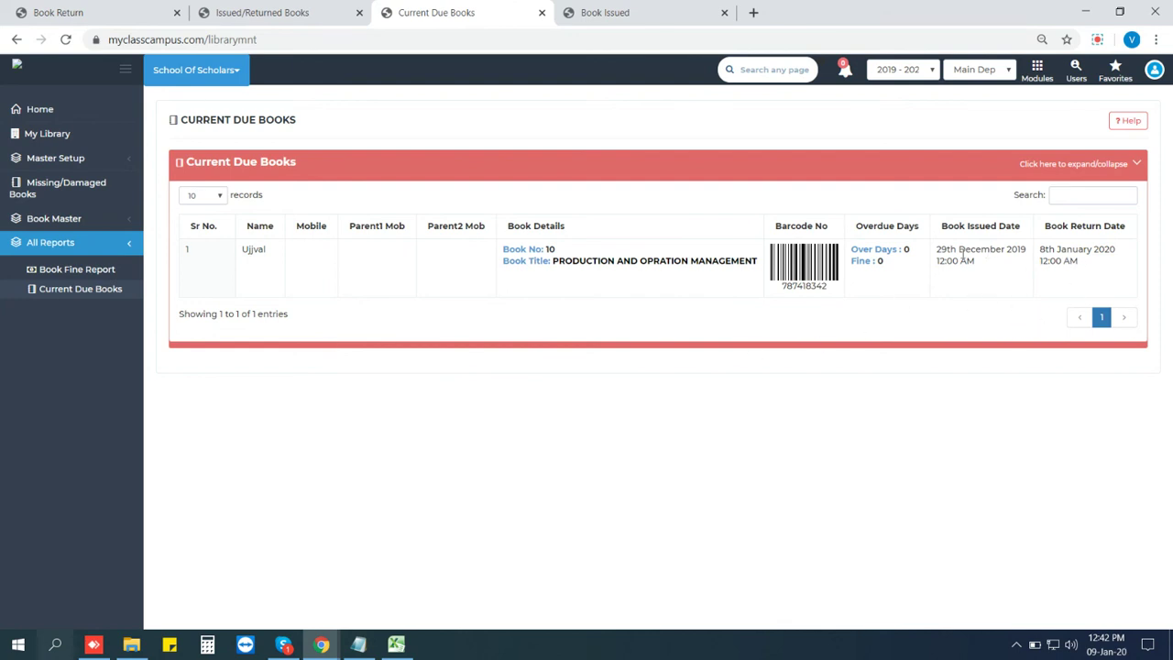
left_click_drag(941, 247, 1021, 246)
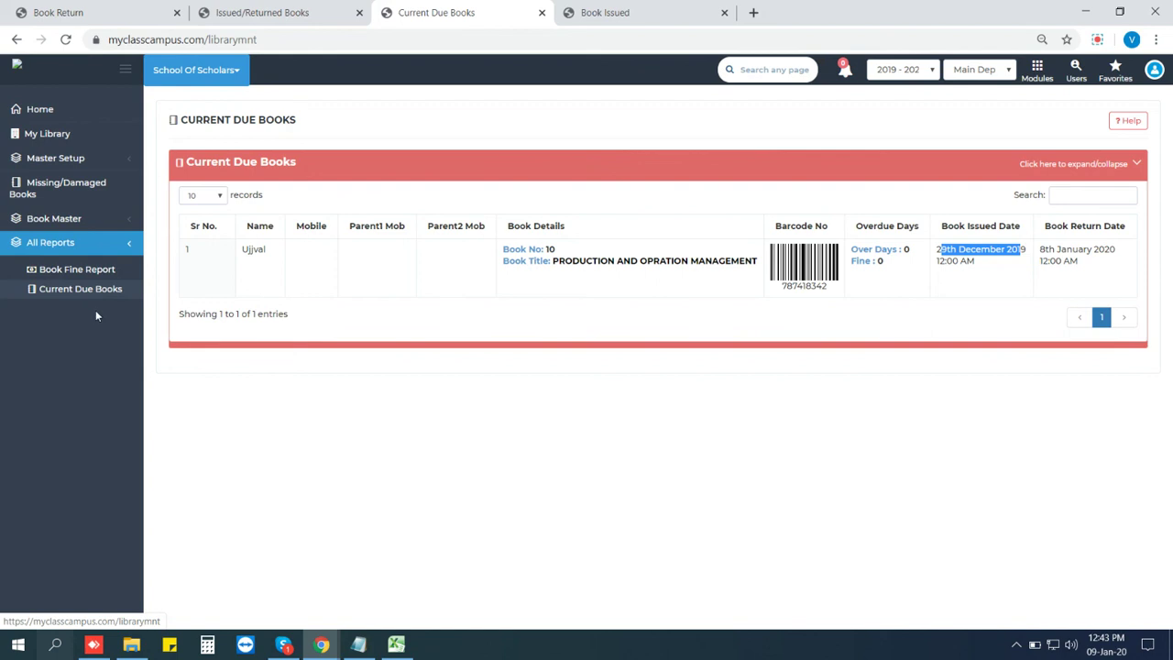
Open the Missing/Damaged Books list and review its entries.
left_click(86, 187)
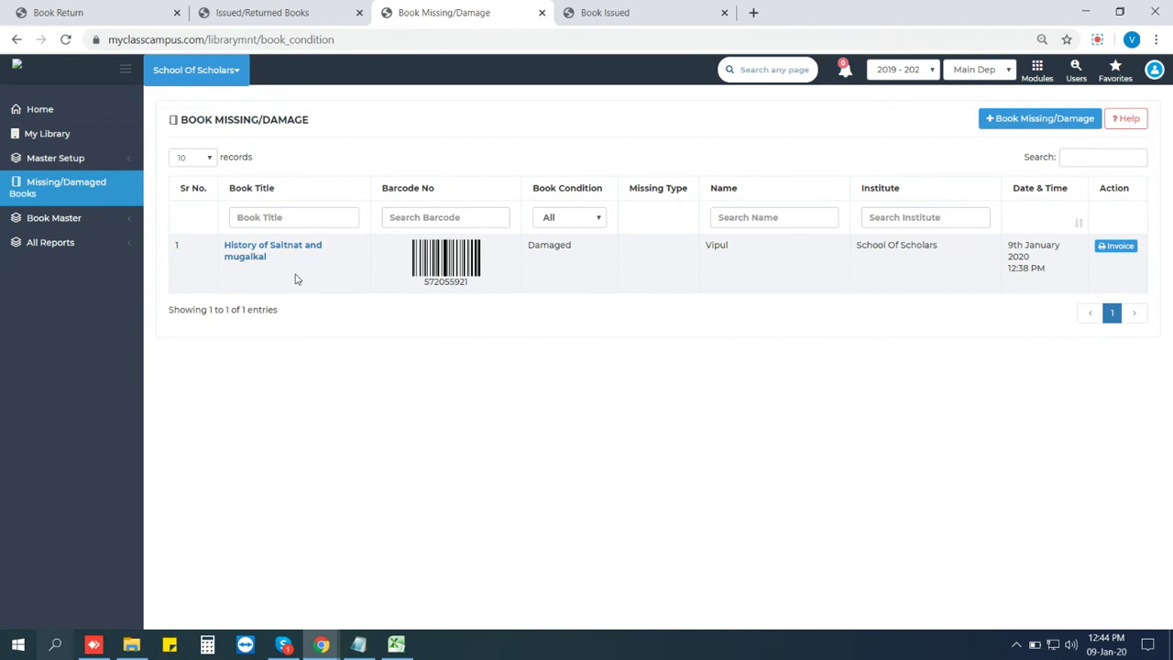
left_click(1098, 40)
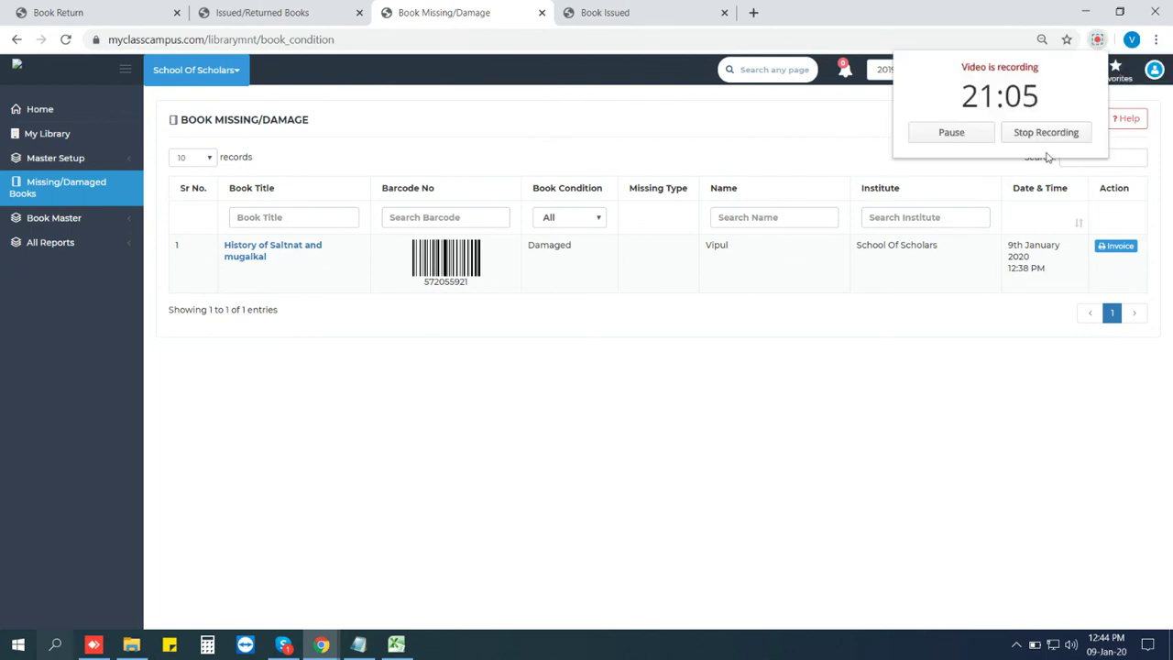